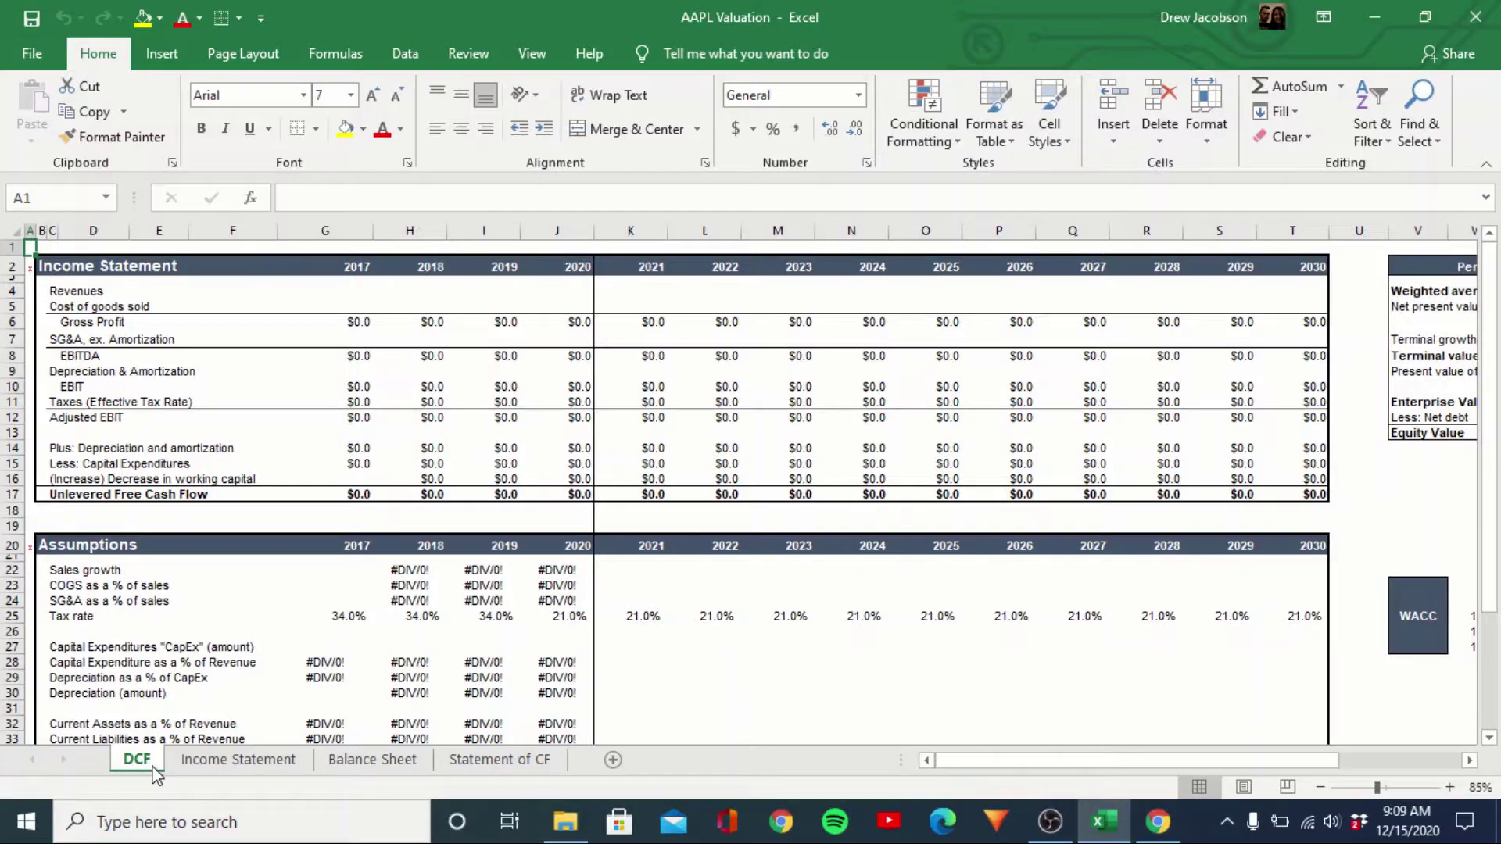
Review the Income Statement, Balance Sheet and Statement of CF sheets in turn
click(202, 770)
click(372, 768)
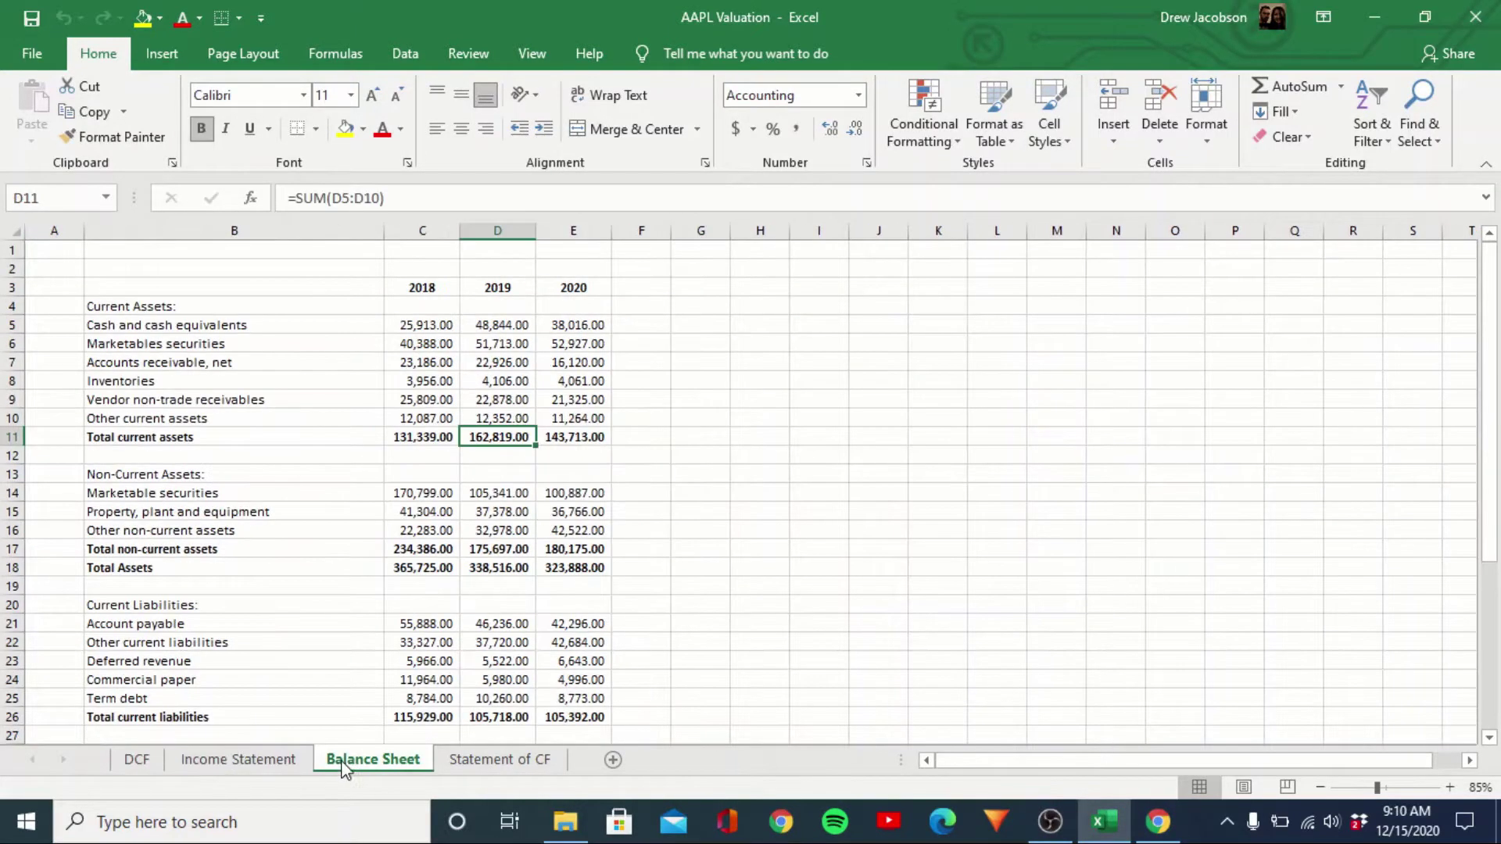
click(467, 762)
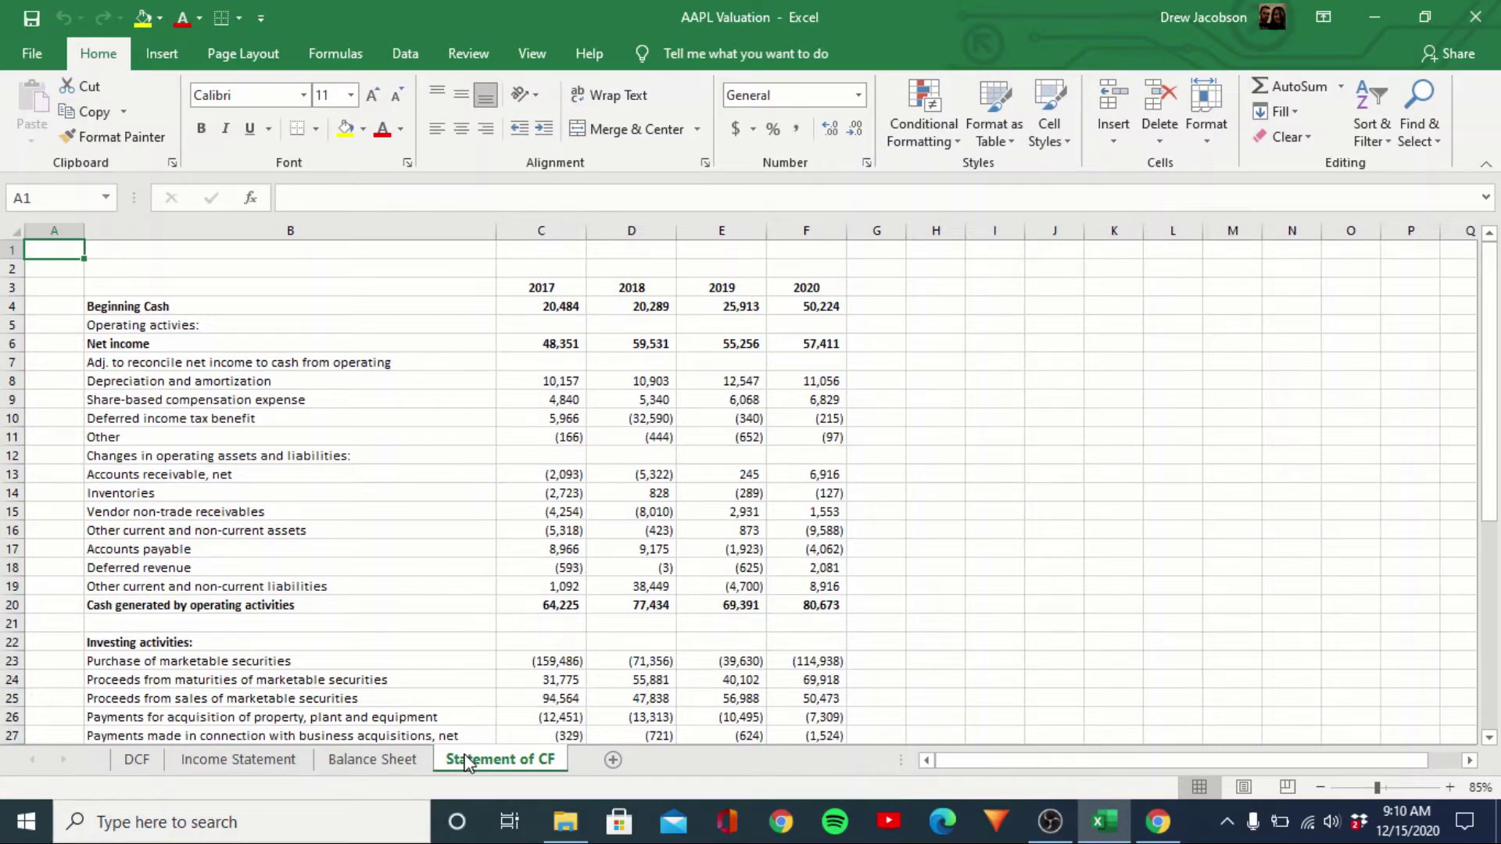
Load sec.gov in a maximized browser window
click(1157, 820)
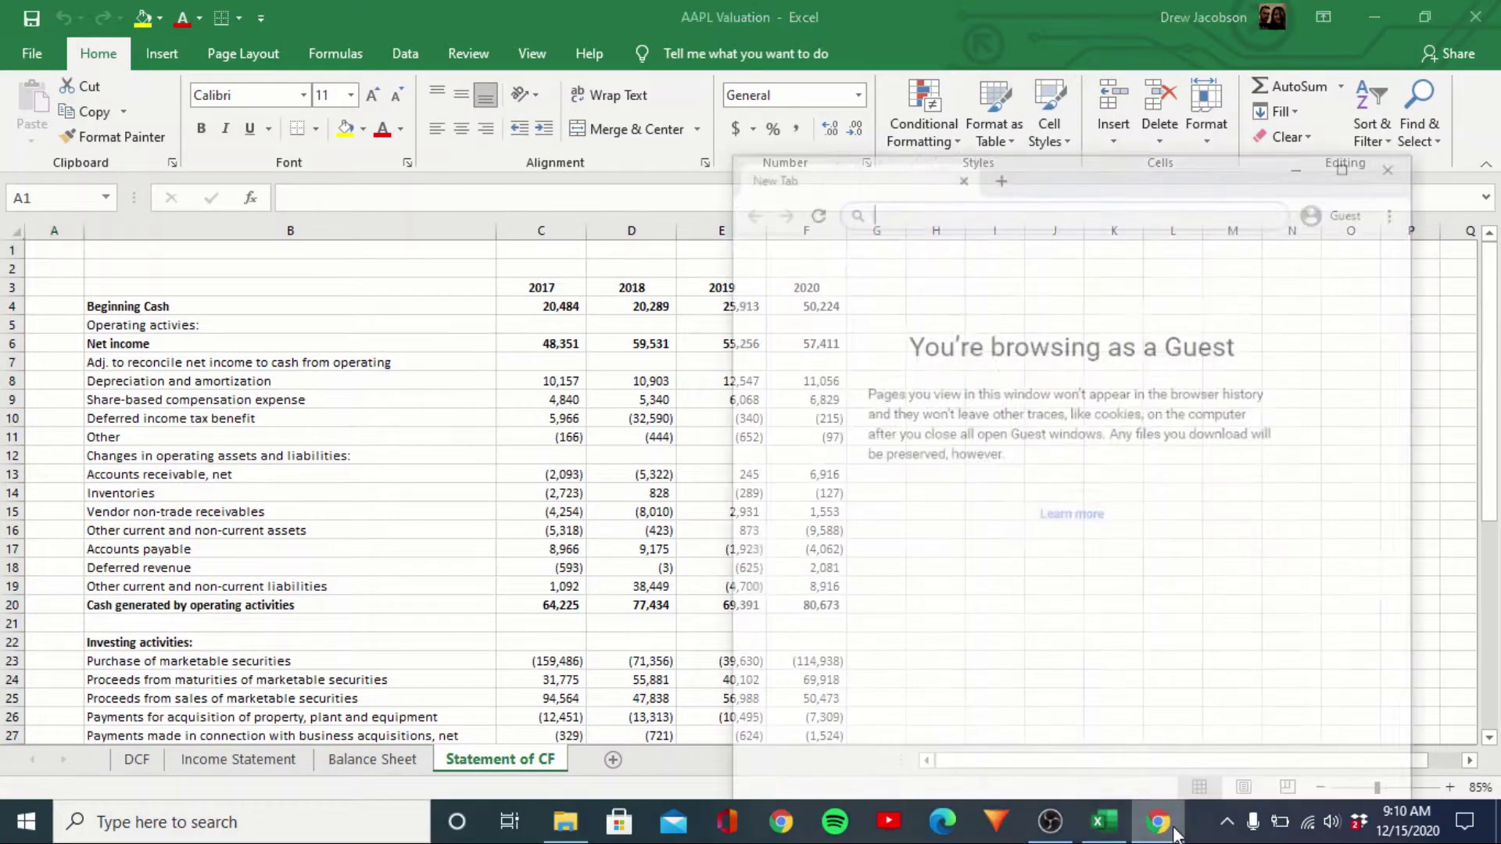
click(1351, 88)
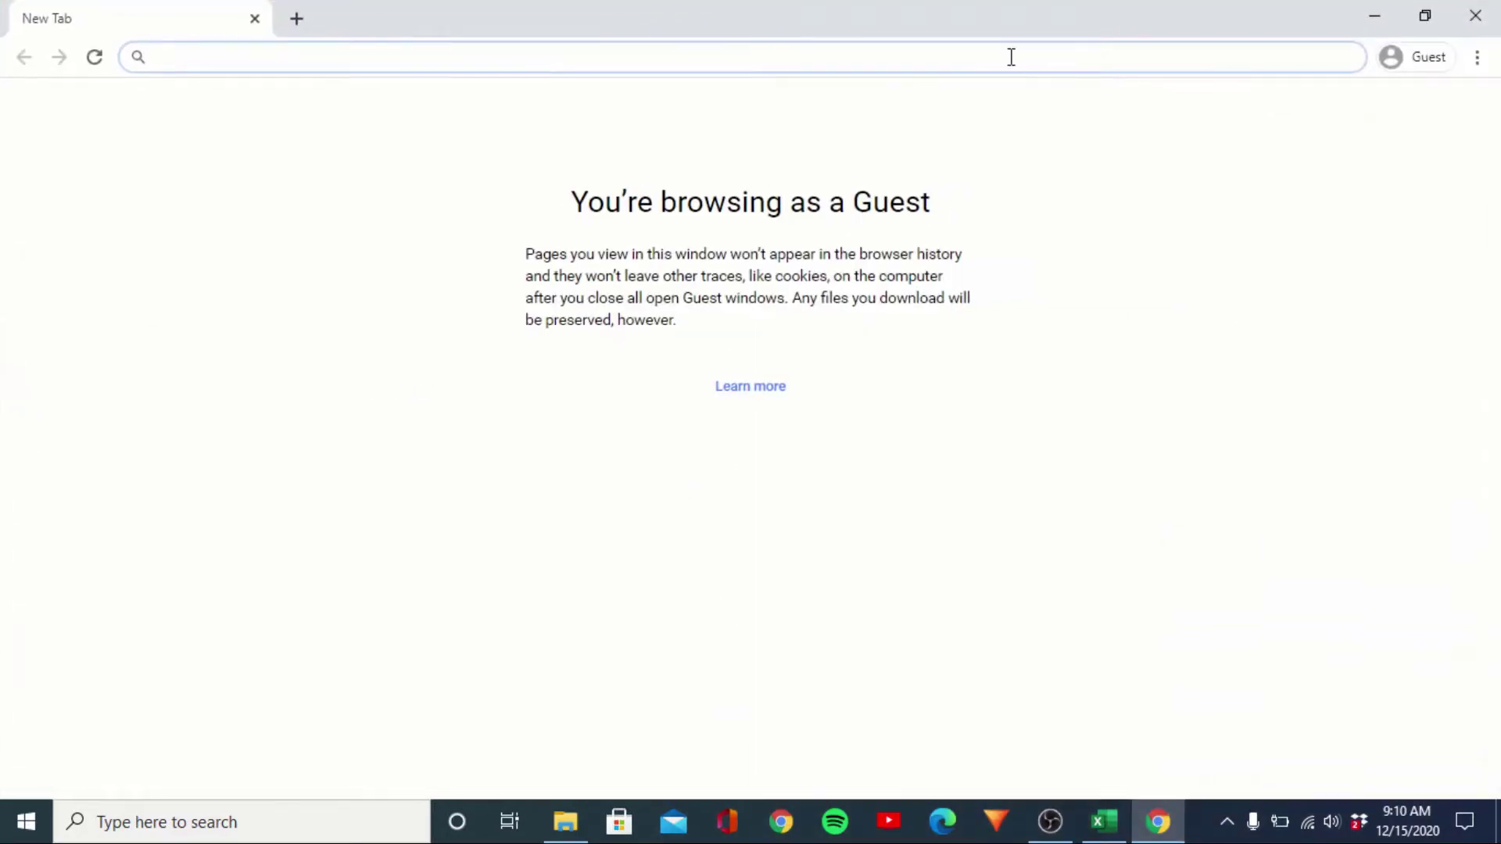
text(sec.gov)
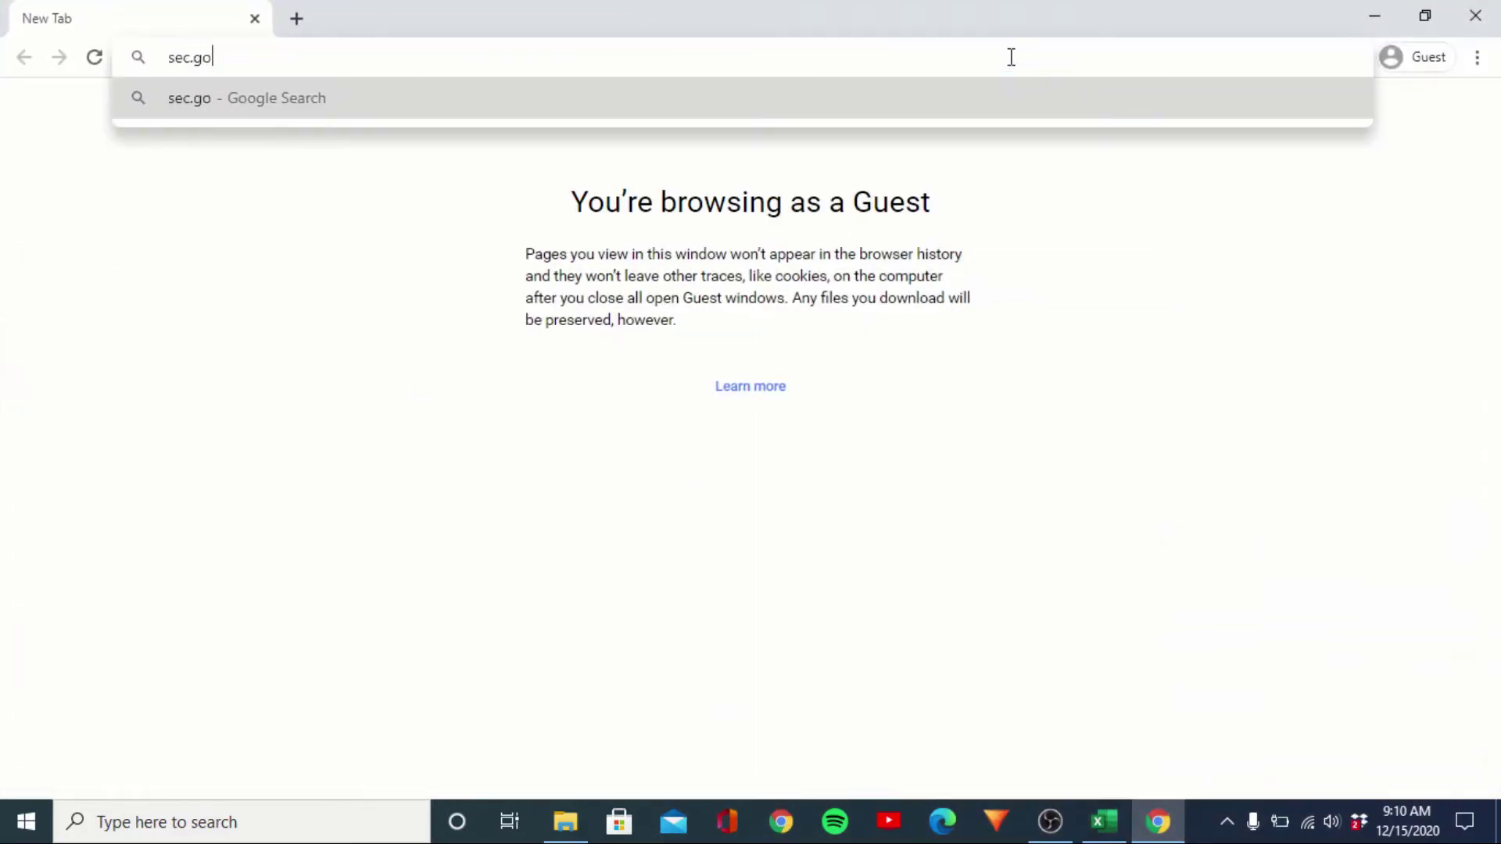
key(Return)
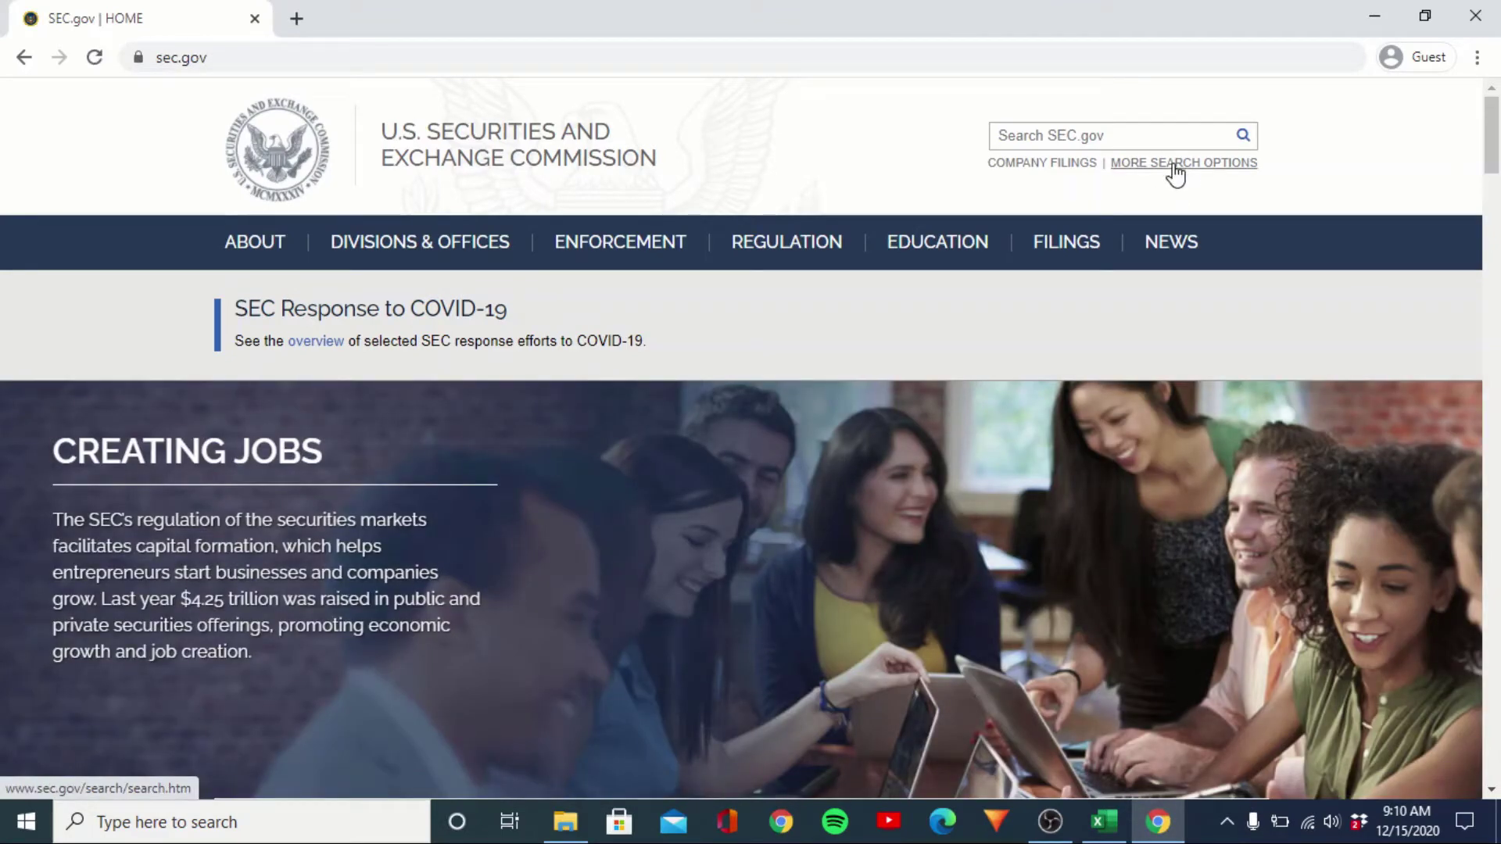
Search EDGAR filings for ticker AAPL and open the 2020 10-K filing details
click(1174, 165)
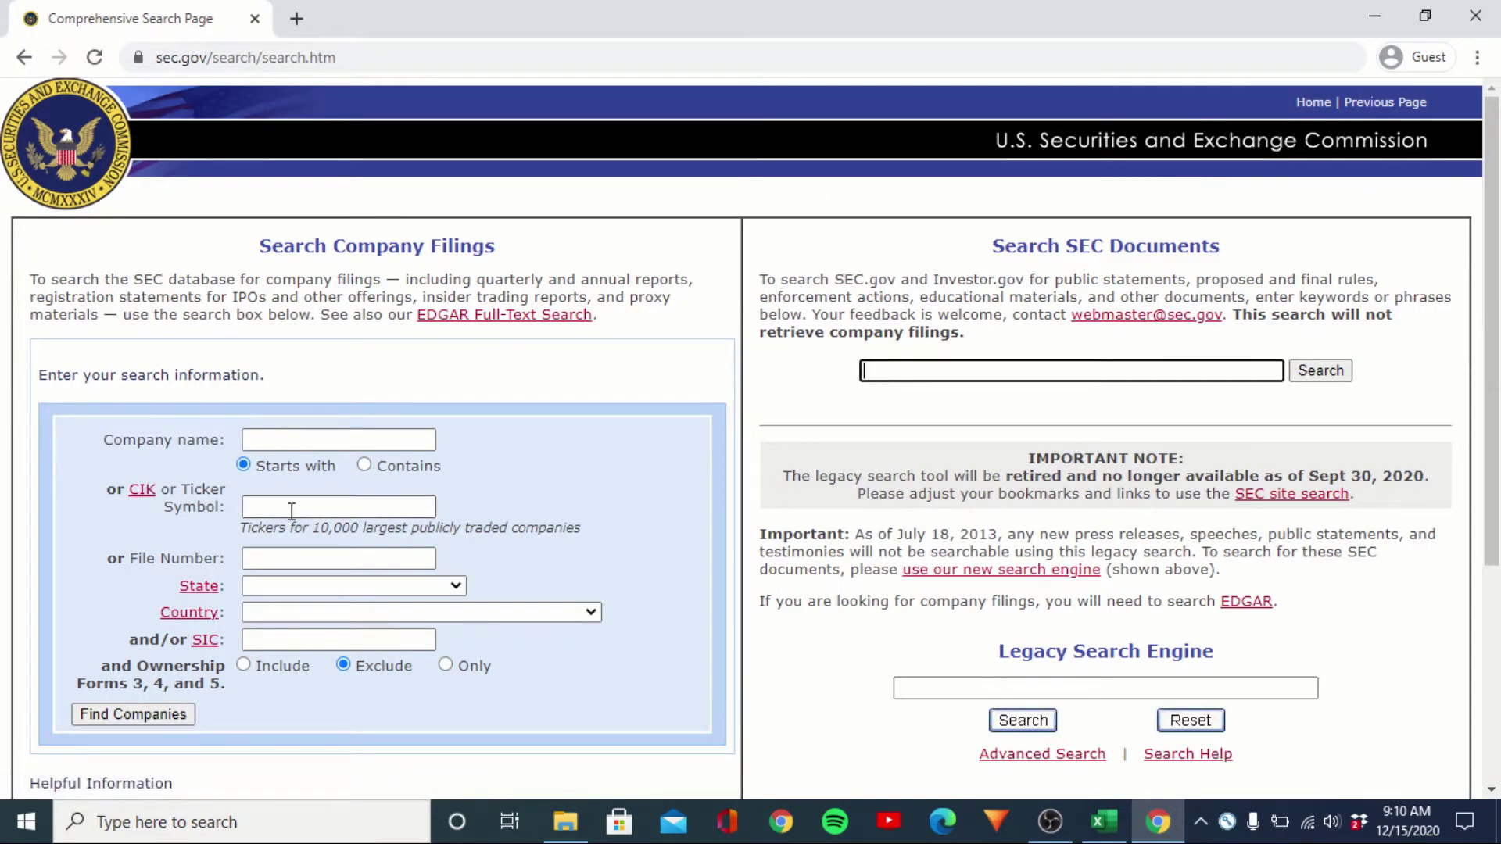
click(291, 511)
text(AP)
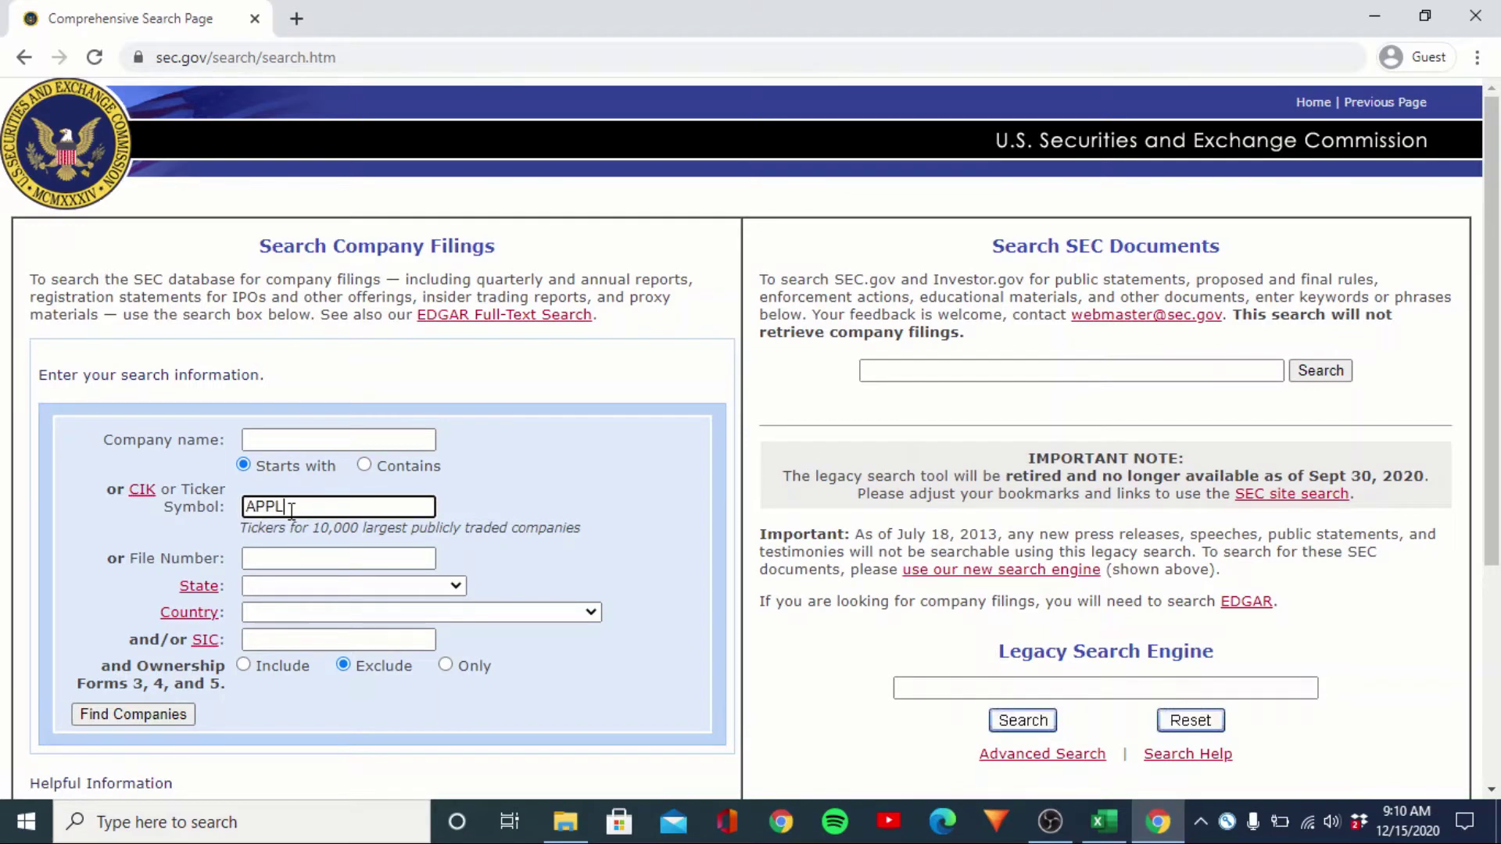
text(PL)
key(BackSpace)
key(BackSpace)
key(BackSpace)
text(APL)
key(Return)
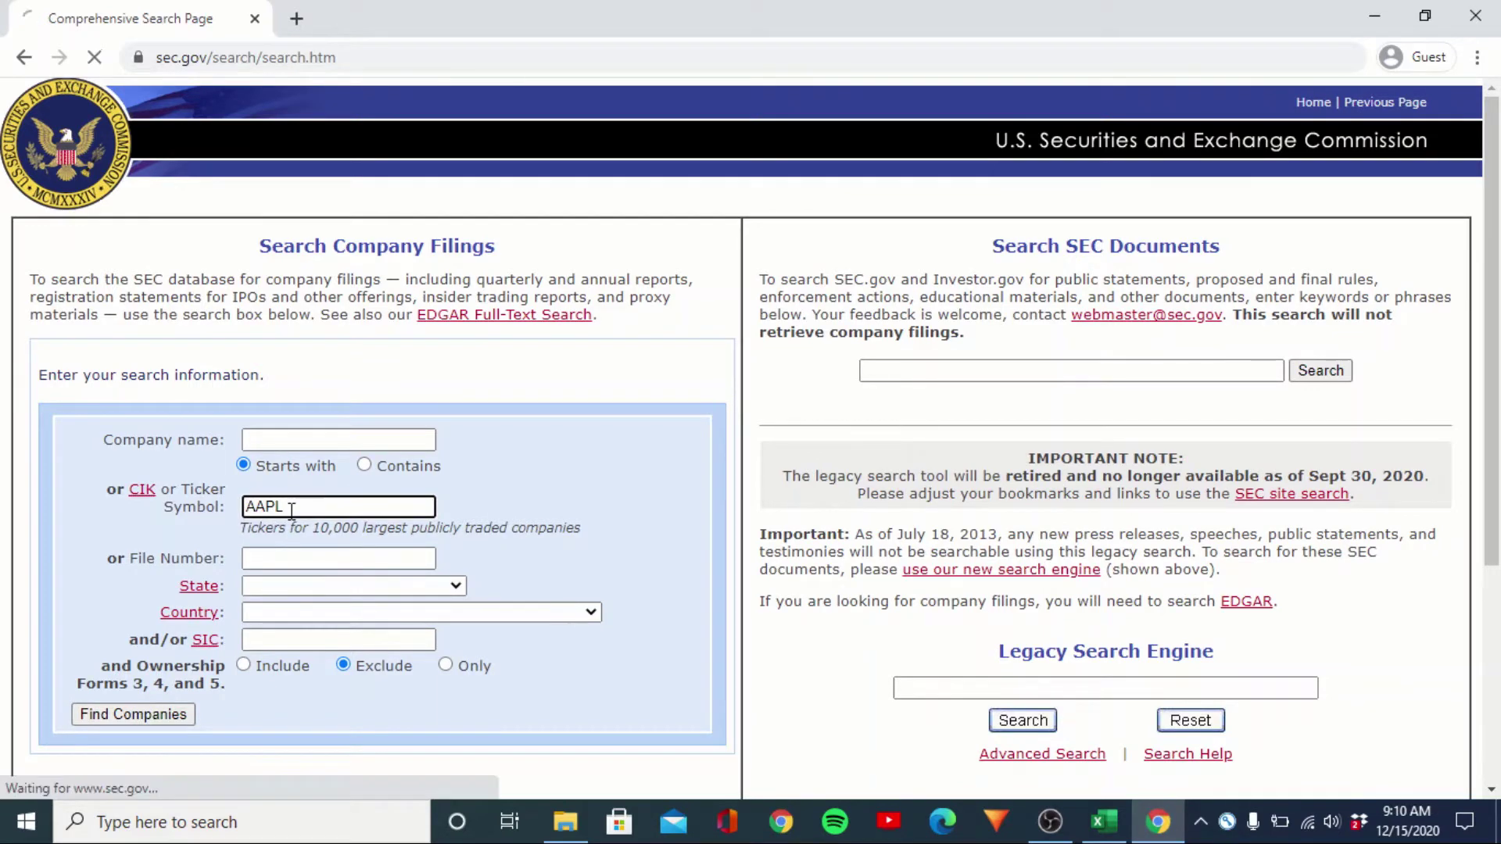
scroll(498, 627, down, 2)
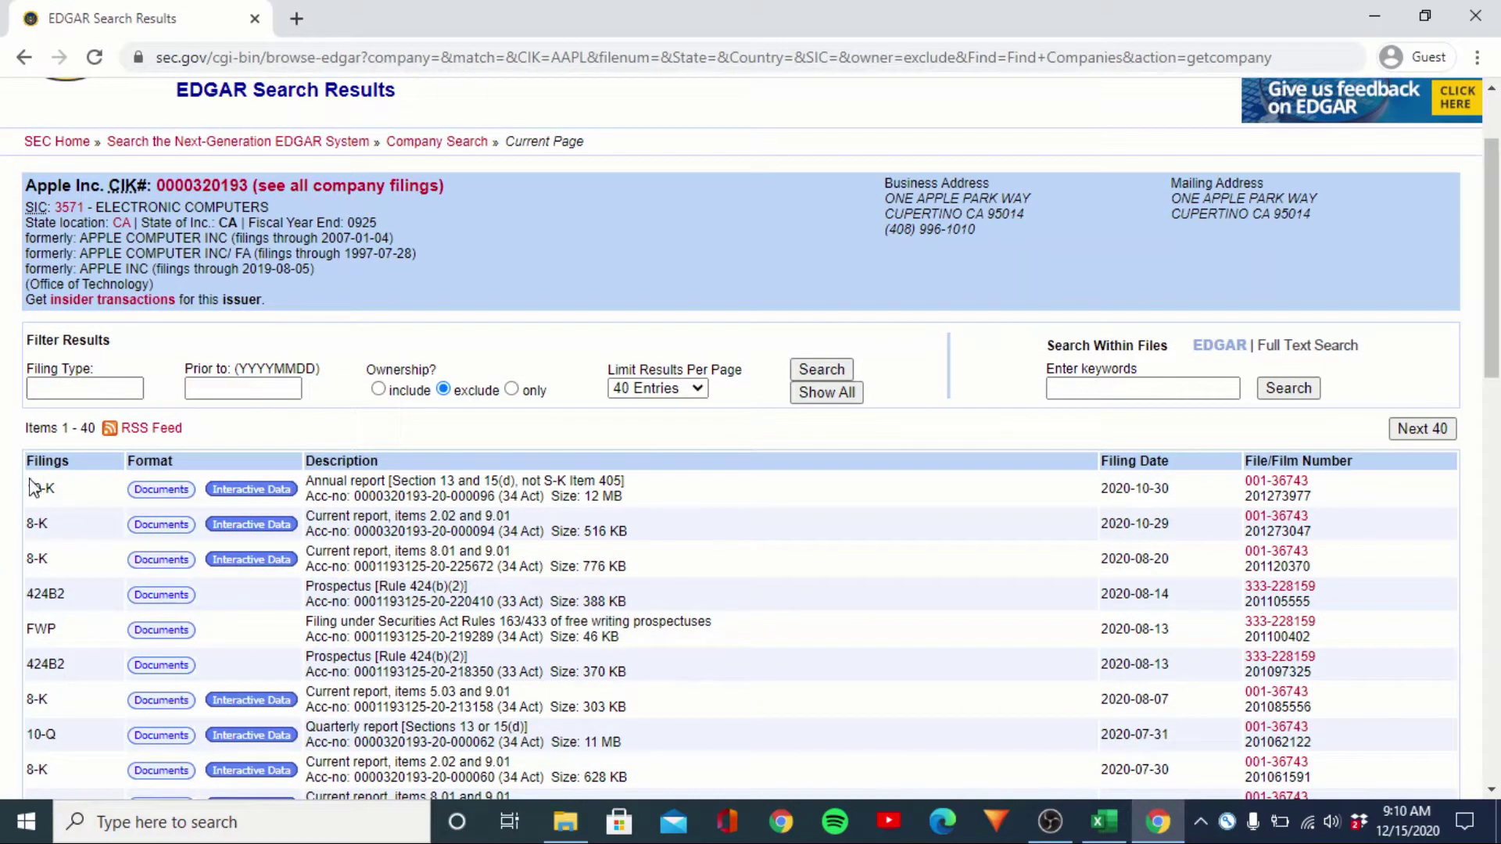
click(151, 492)
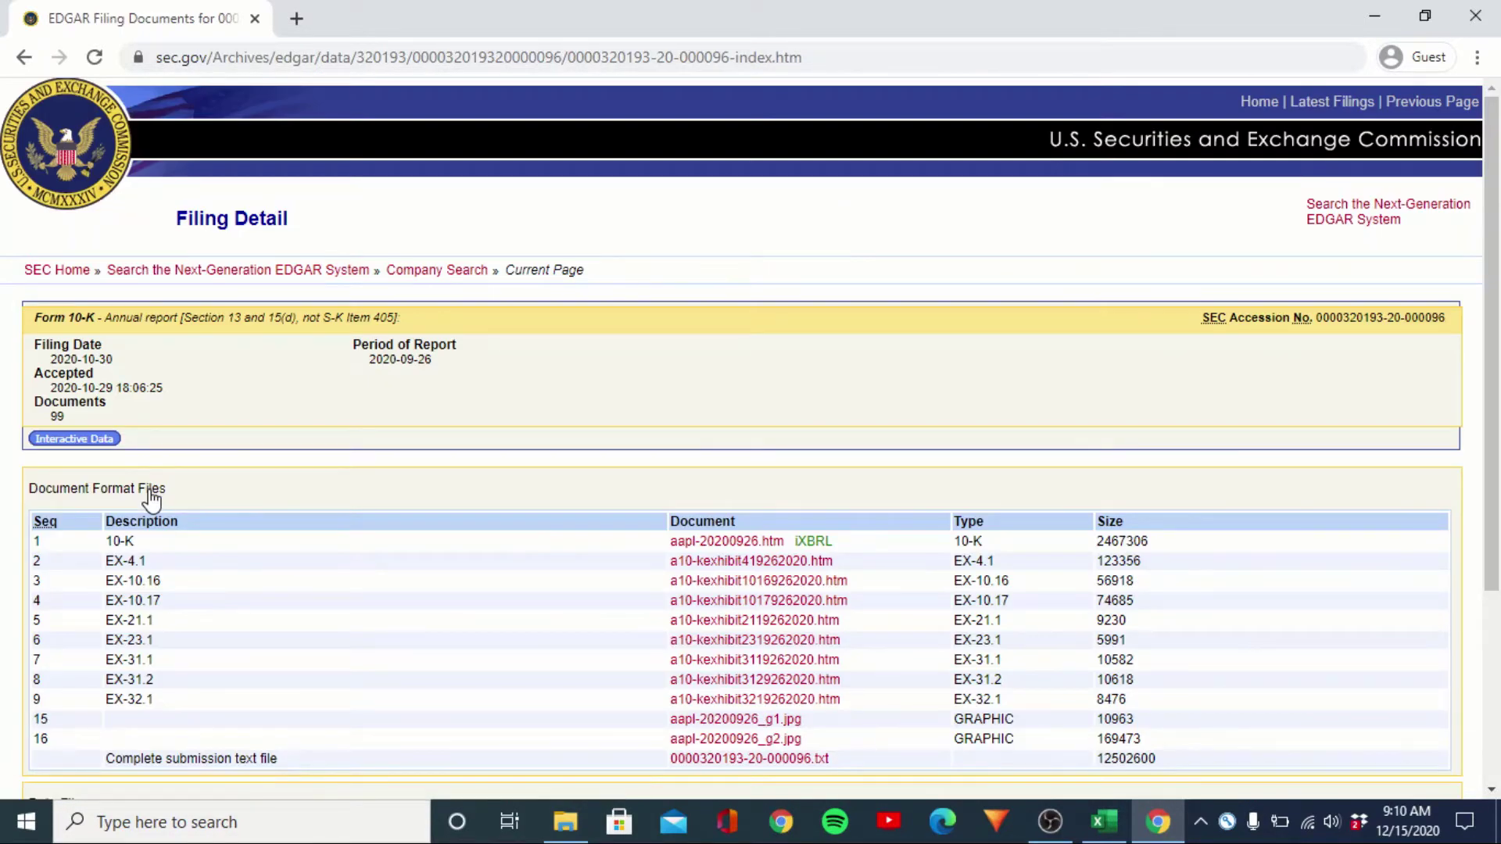
Open Apple's 10-K in the Inline XBRL Viewer and review the Selected Financial Data section
click(724, 541)
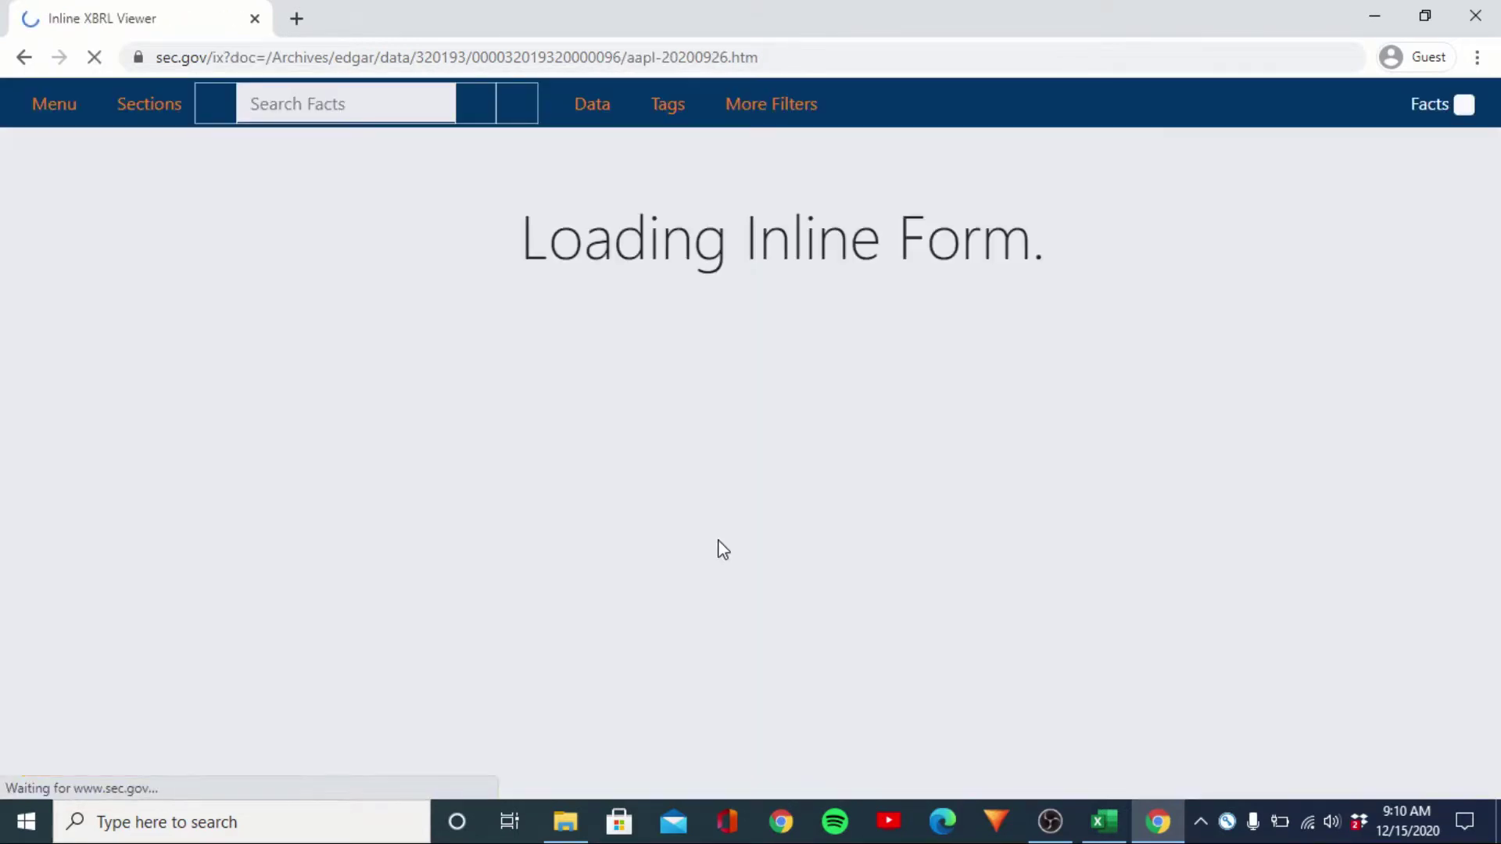
scroll(1033, 476, down, 9)
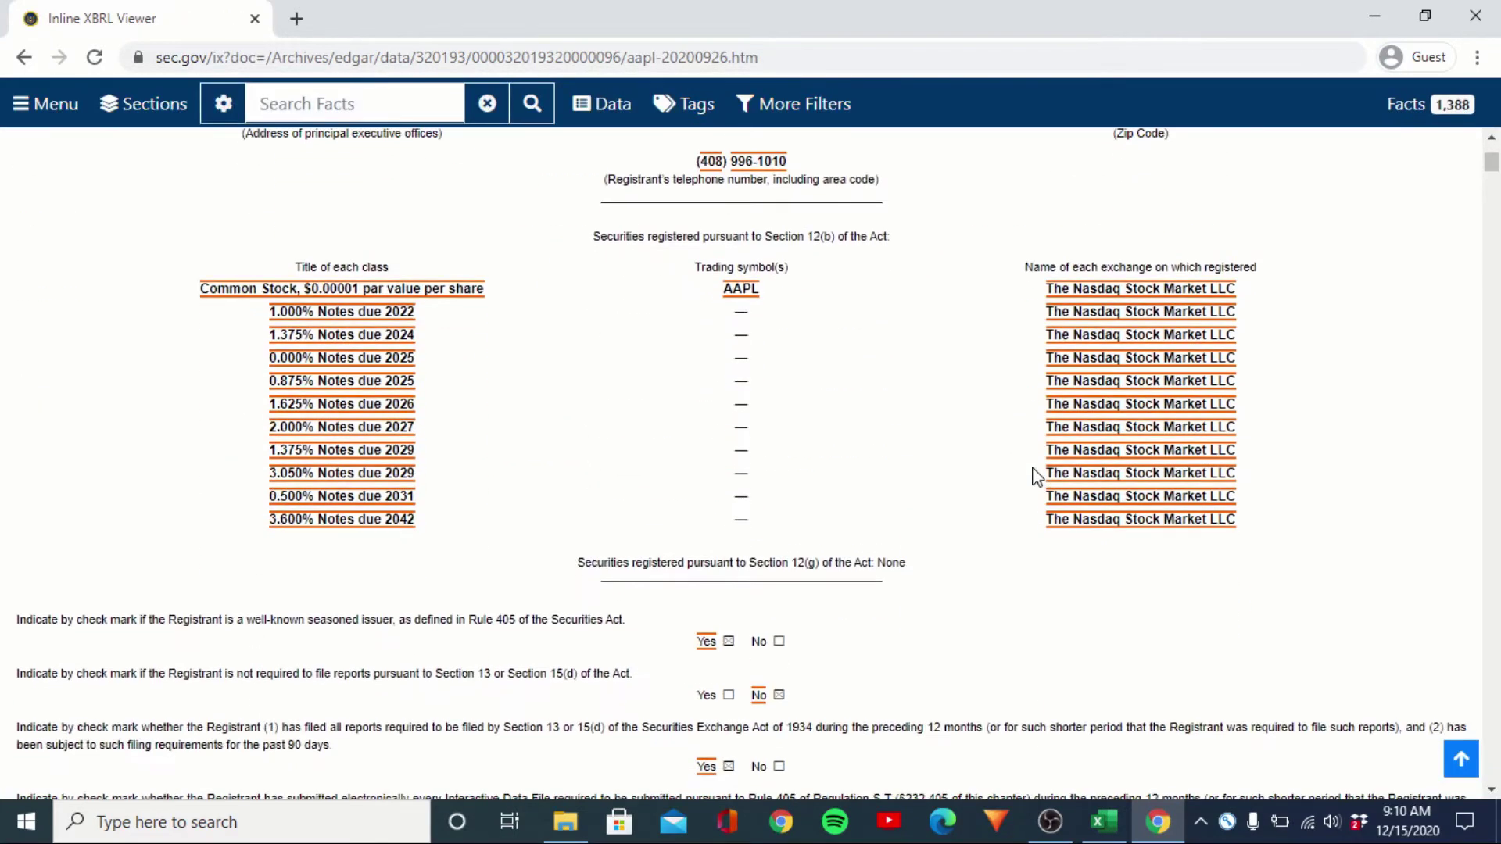
scroll(1034, 477, down, 20)
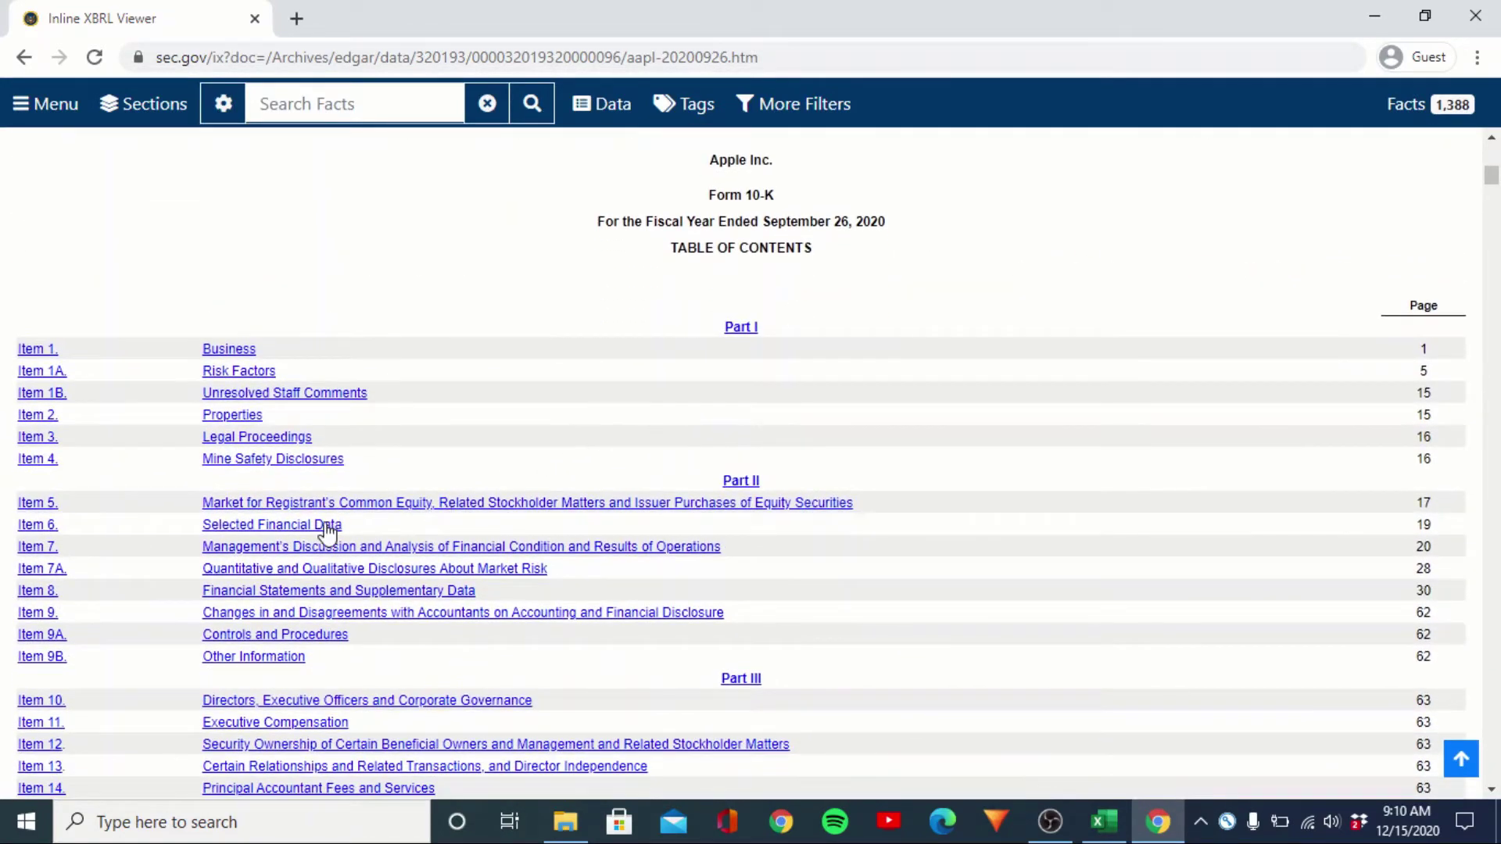
click(326, 525)
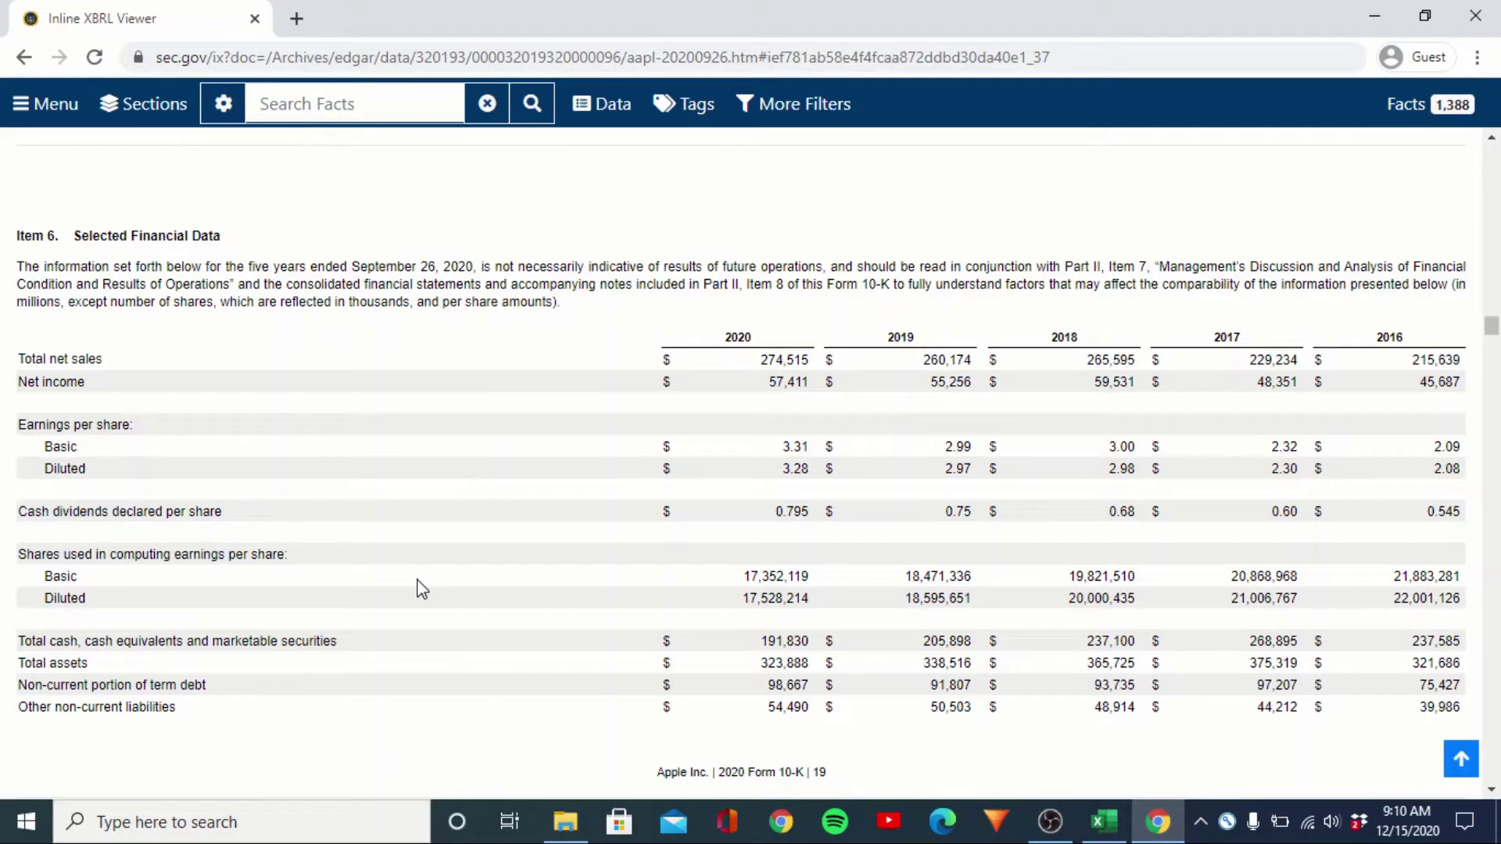
scroll(422, 588, down, 10)
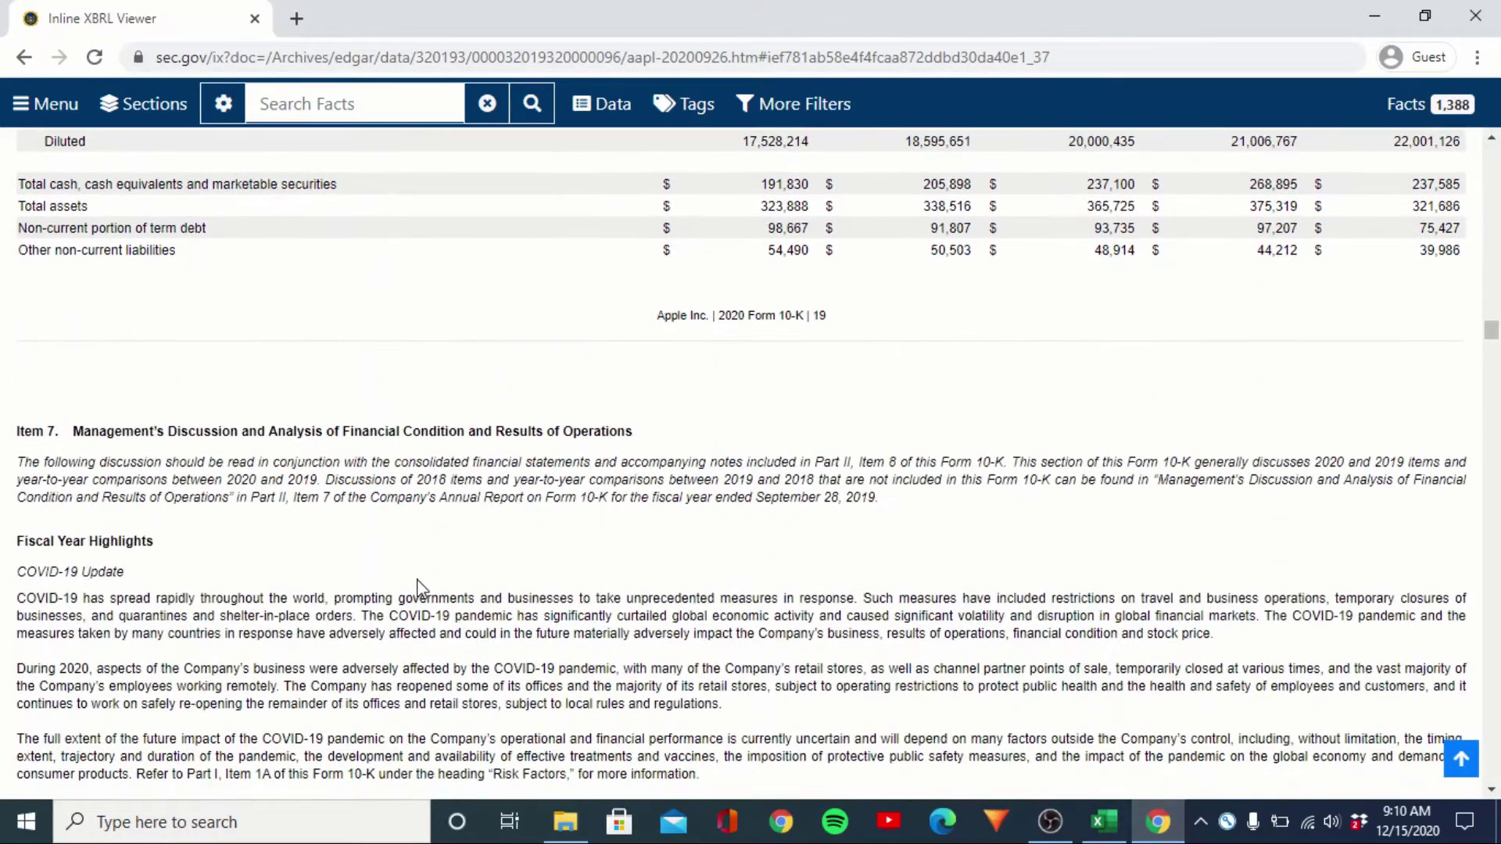
scroll(422, 588, up, 15)
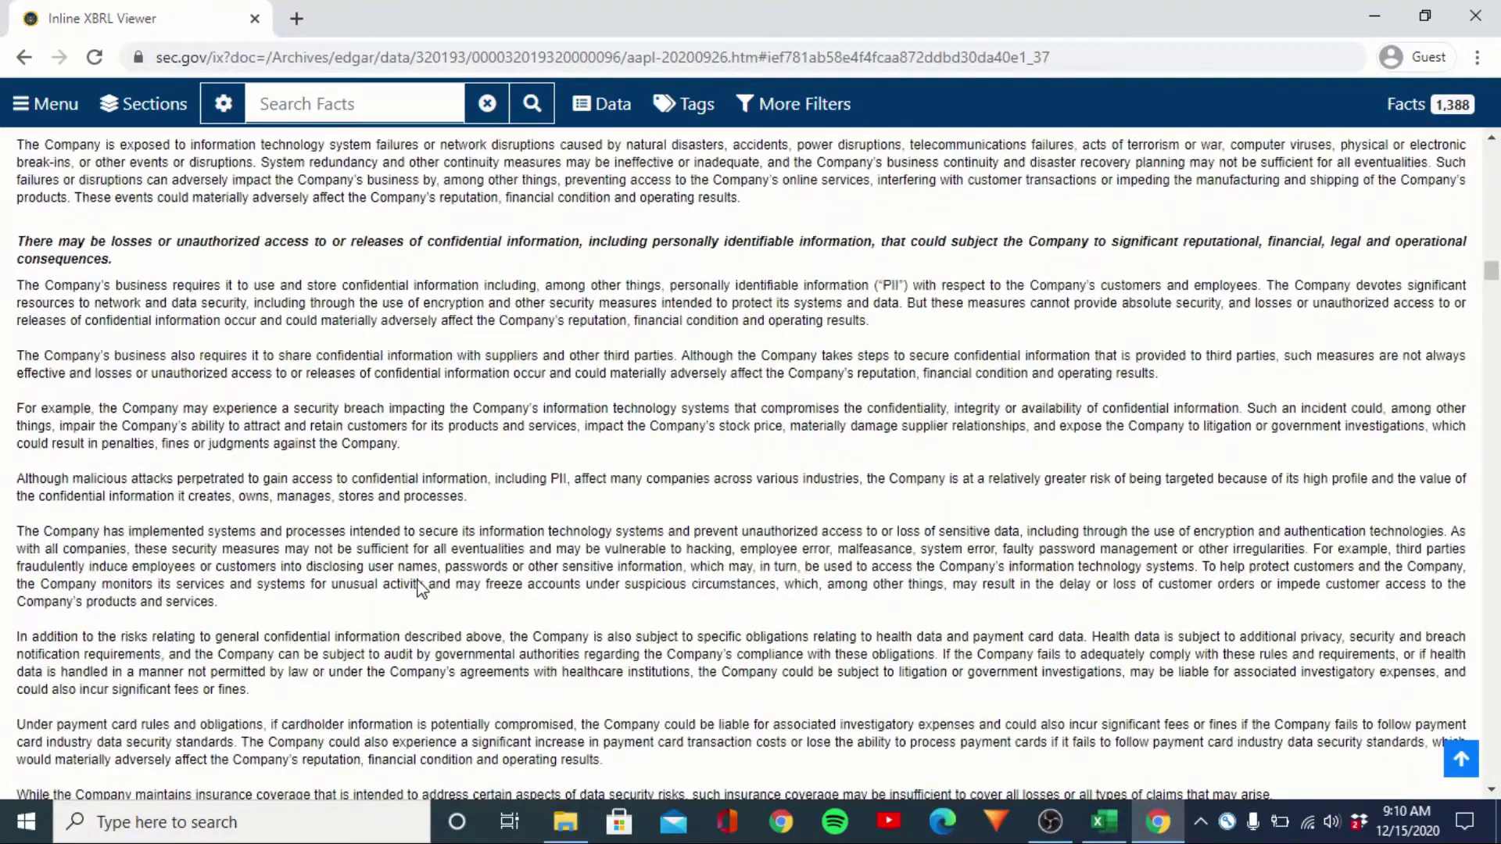
drag(1490, 273, 1498, 144)
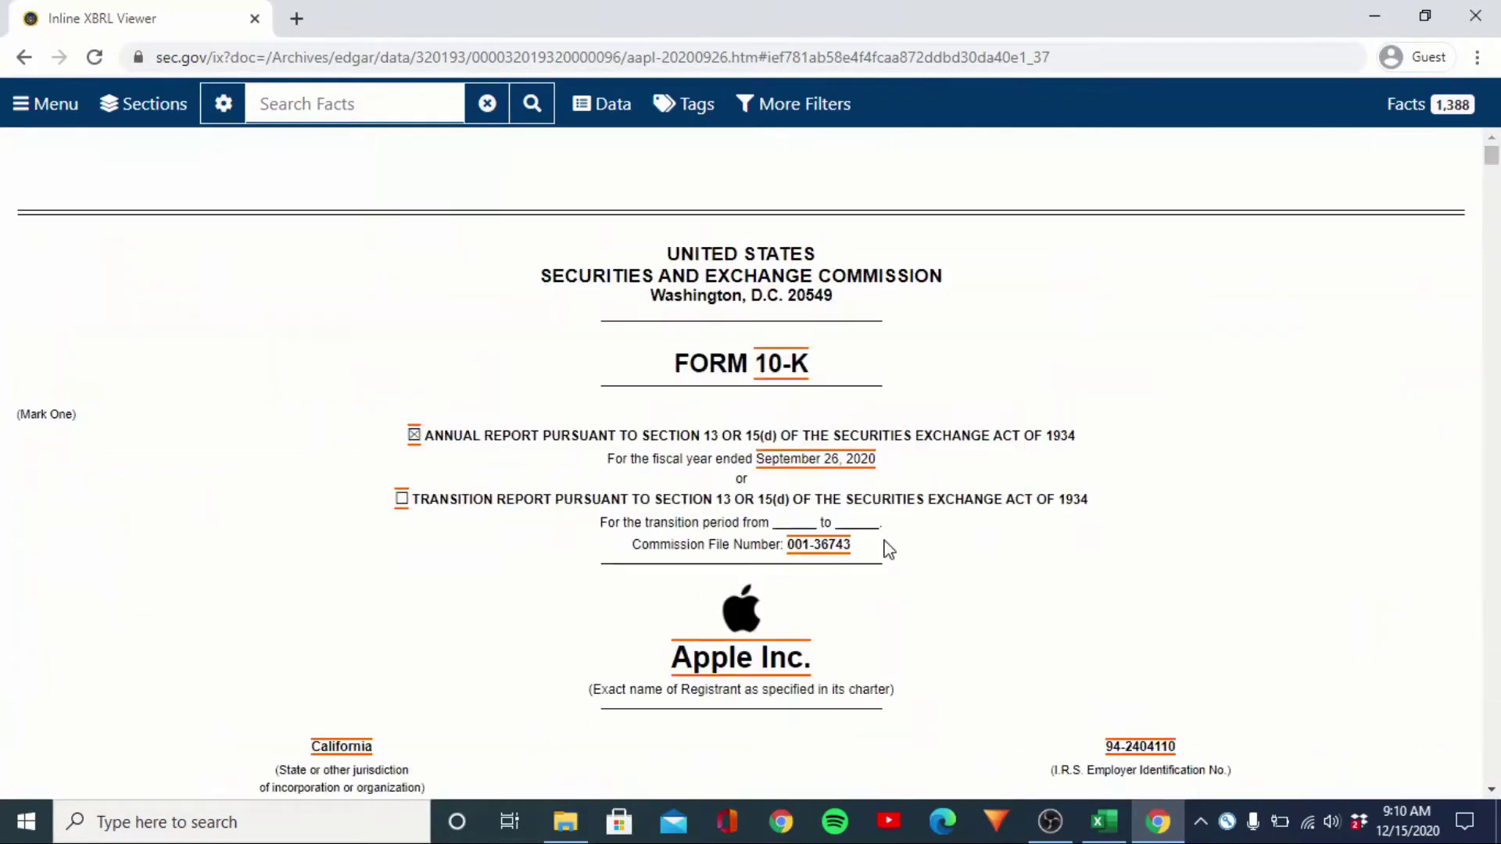
scroll(889, 549, down, 20)
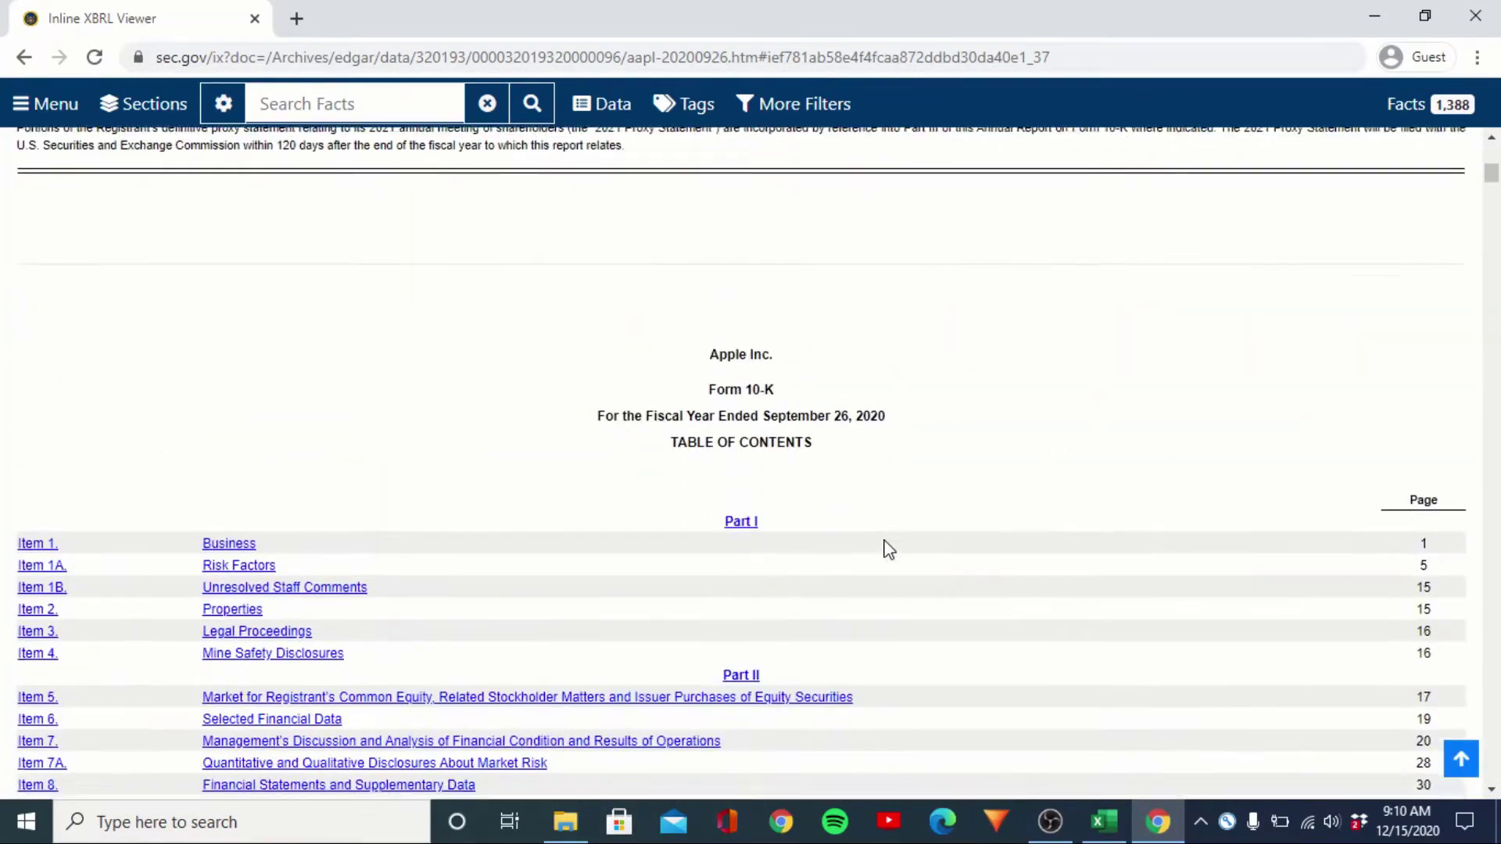
scroll(889, 549, down, 1)
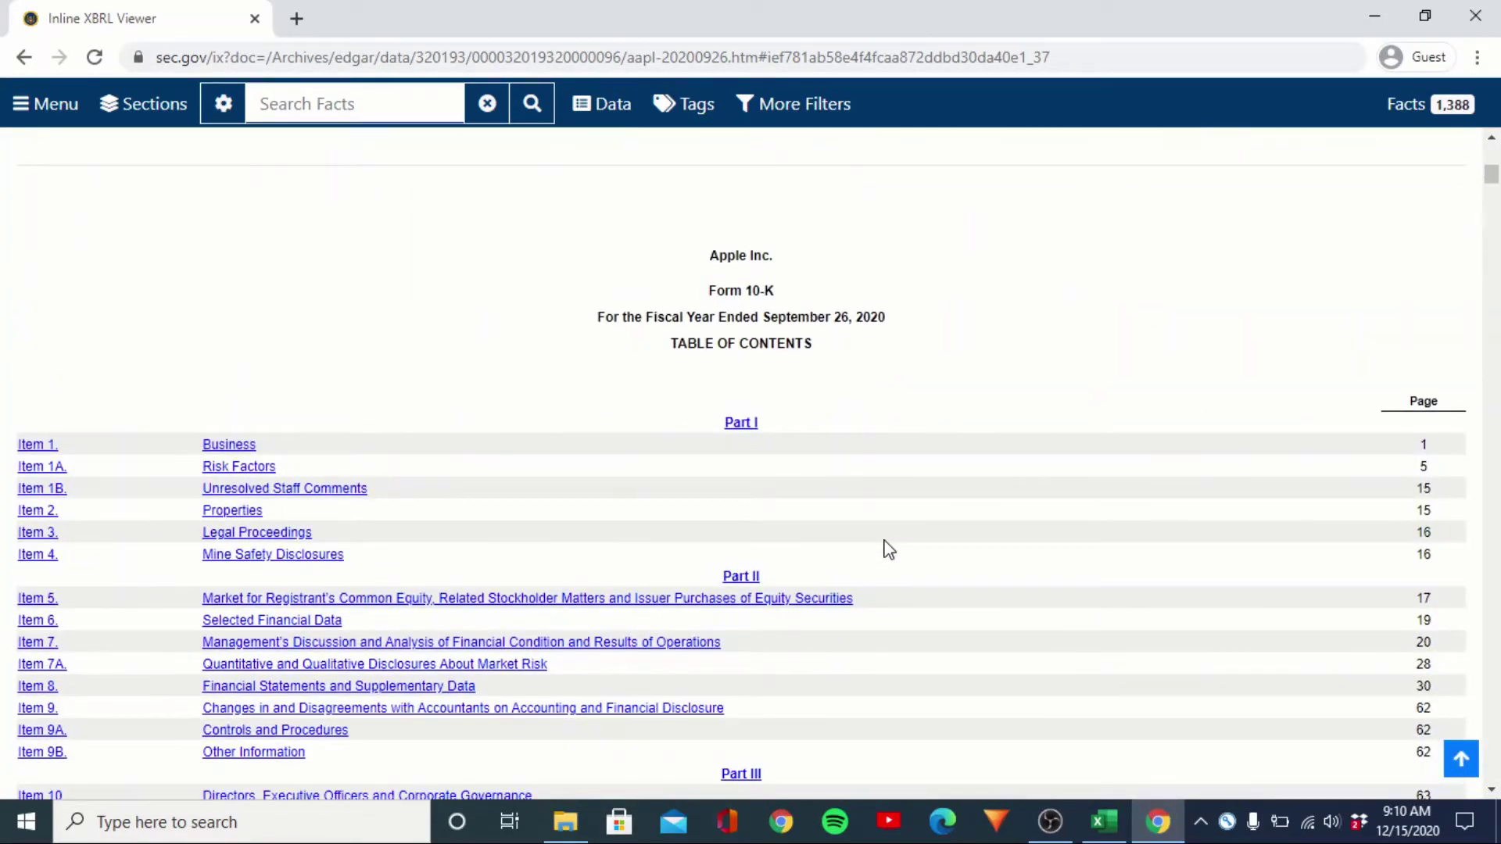
Scroll through the Item 8 financial statements down to cash flows, then return to Excel
click(442, 688)
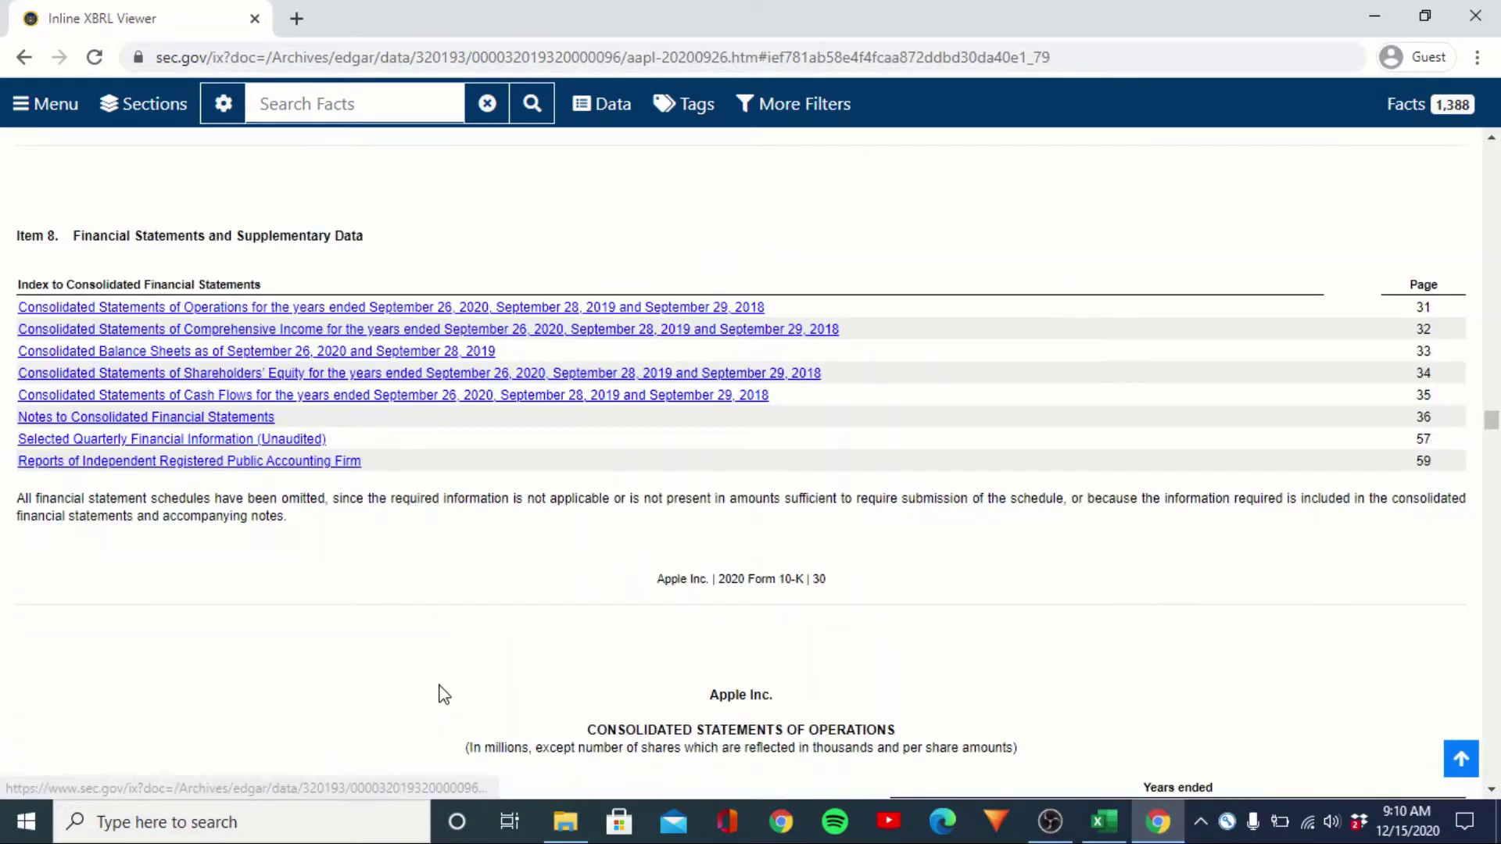
scroll(629, 641, down, 11)
scroll(627, 633, up, 3)
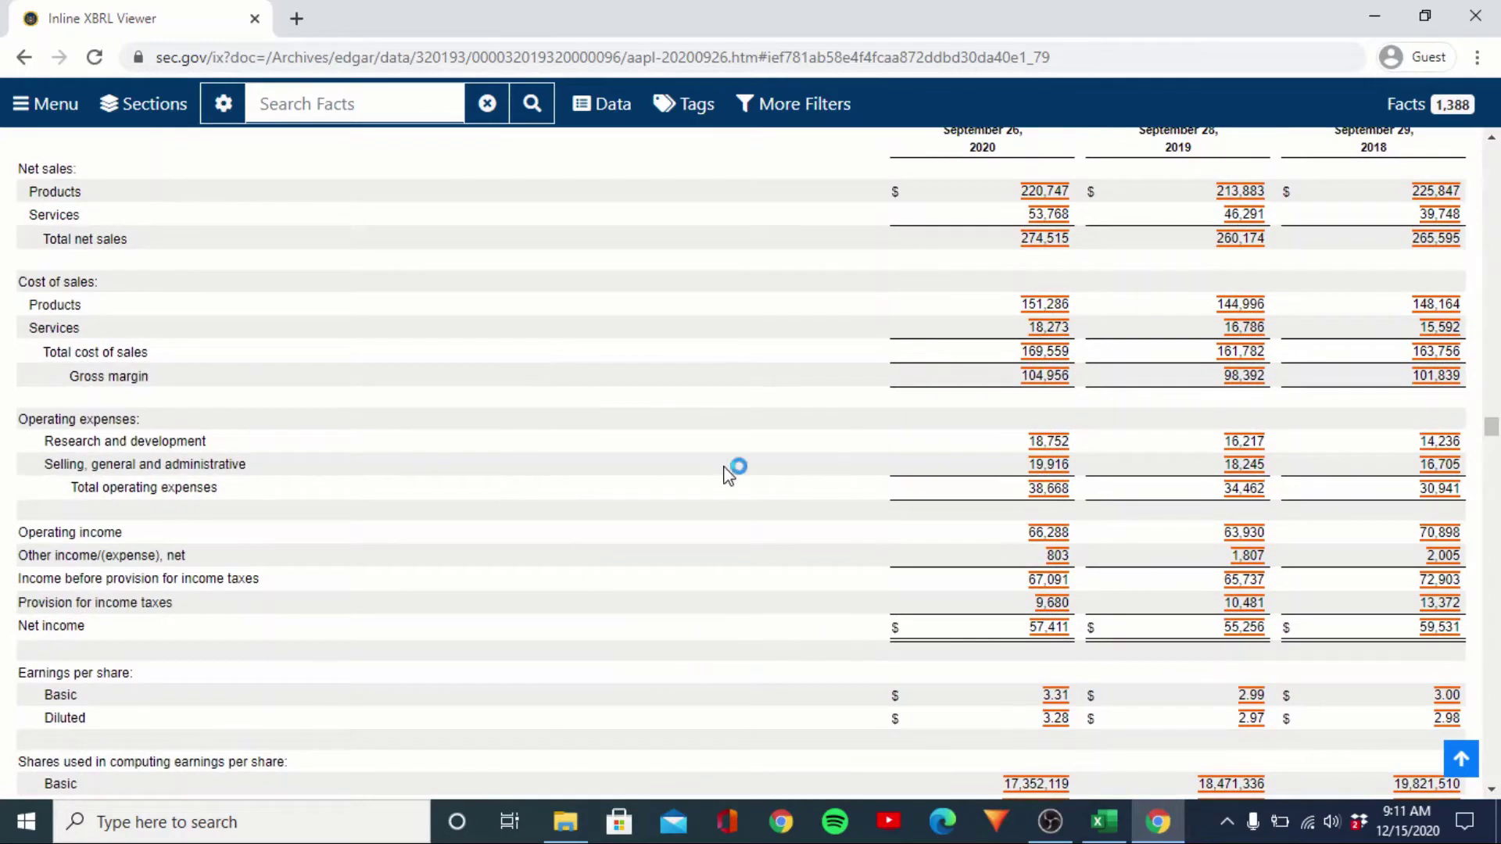
scroll(727, 473, down, 9)
scroll(726, 474, down, 9)
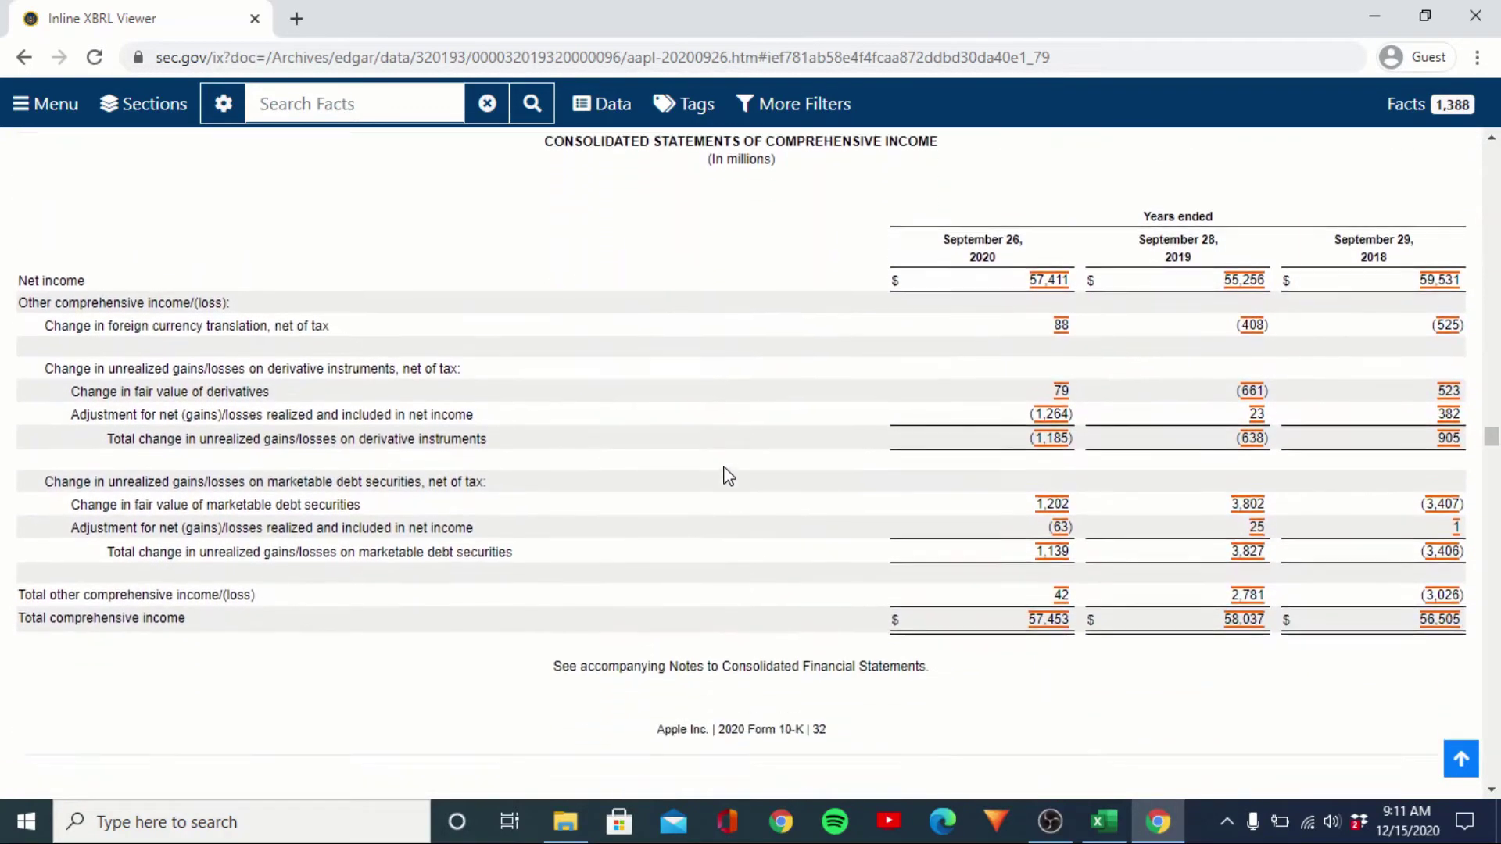
scroll(727, 475, down, 9)
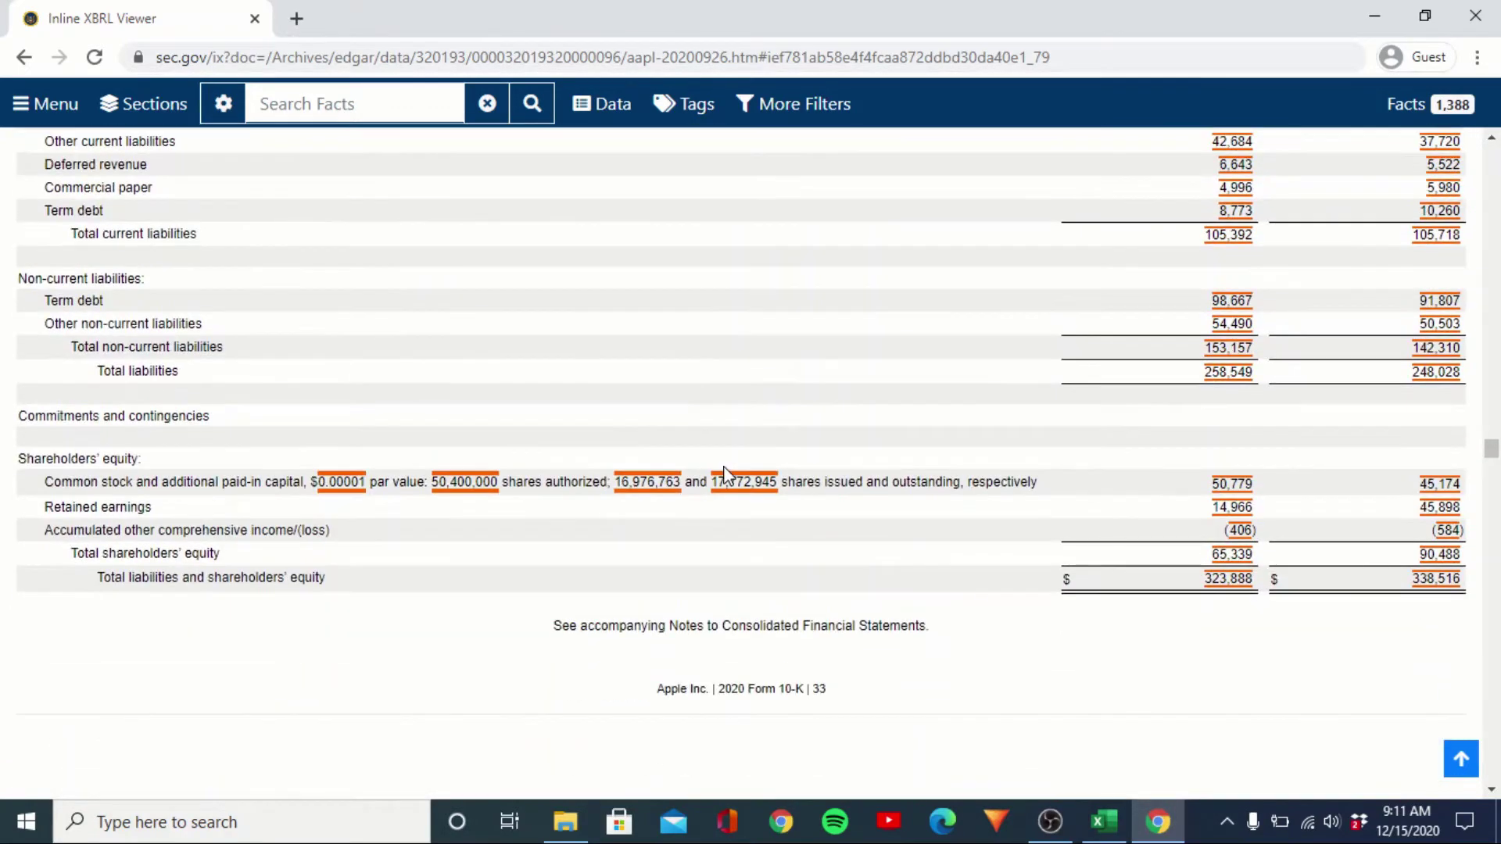
scroll(724, 472, down, 10)
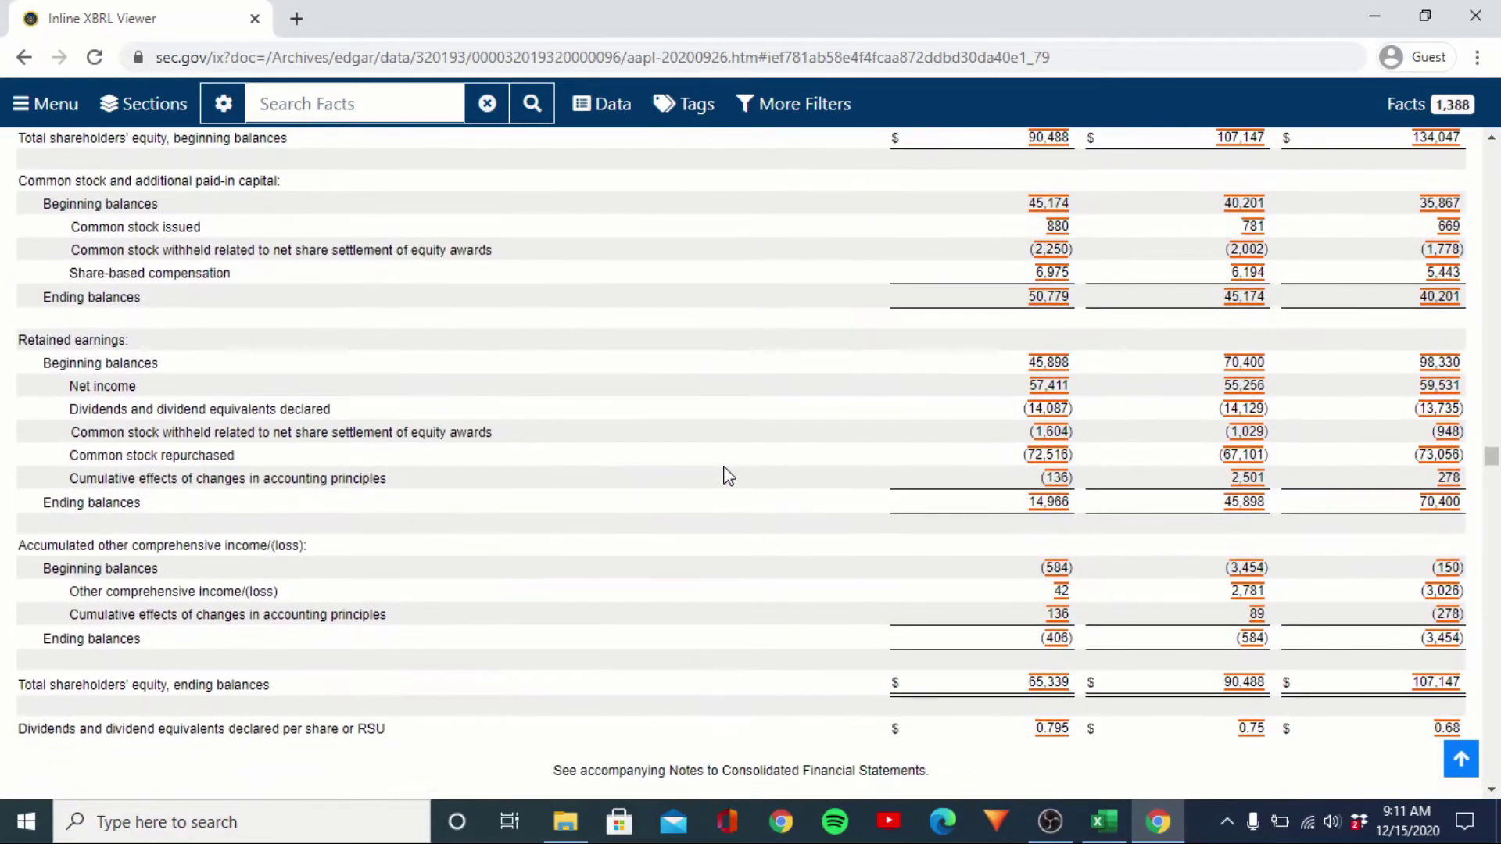
scroll(727, 475, up, 2)
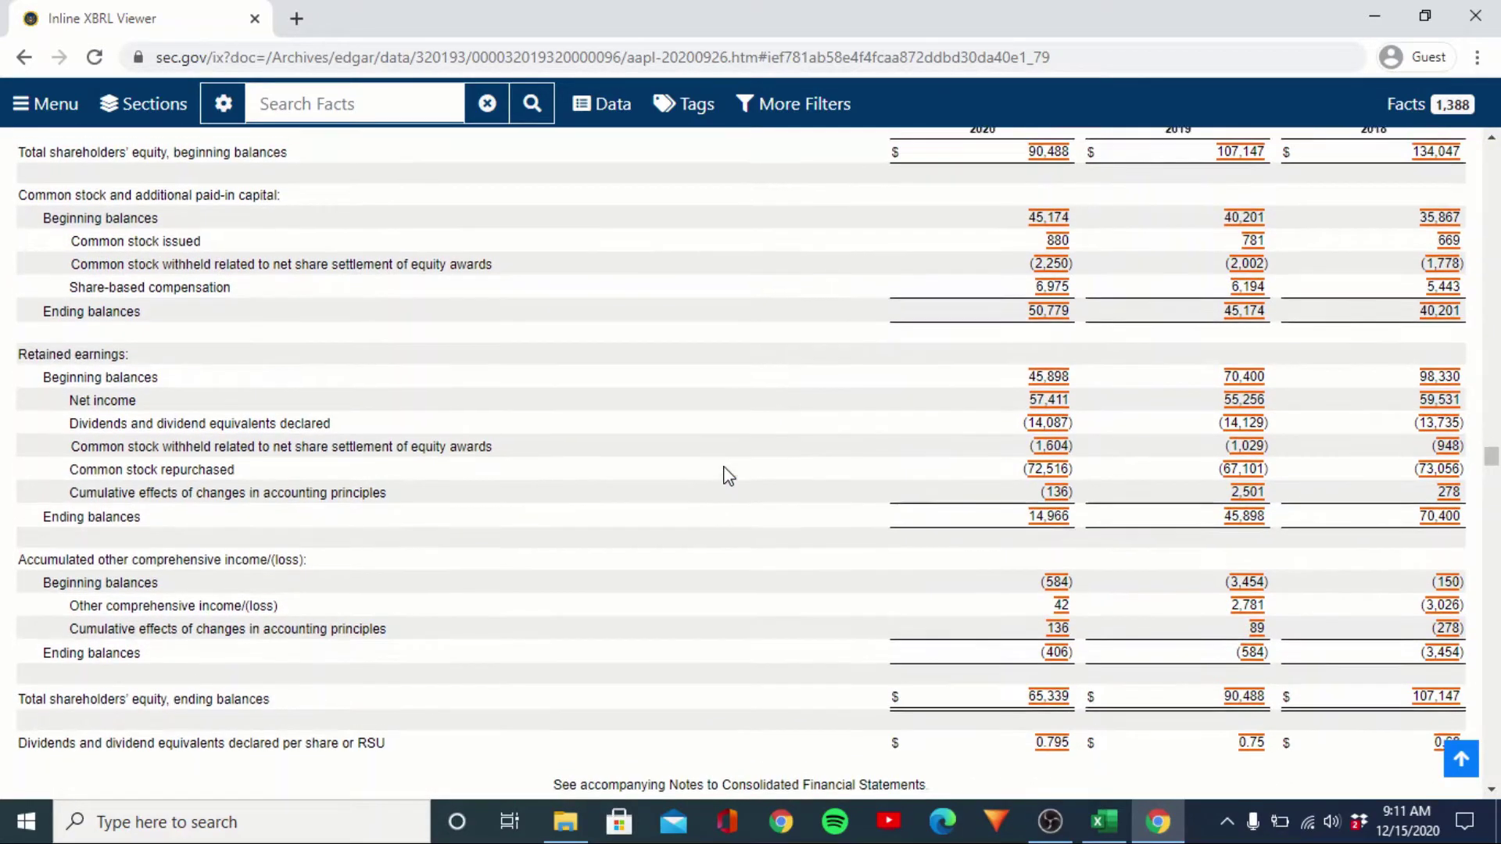
scroll(727, 475, down, 14)
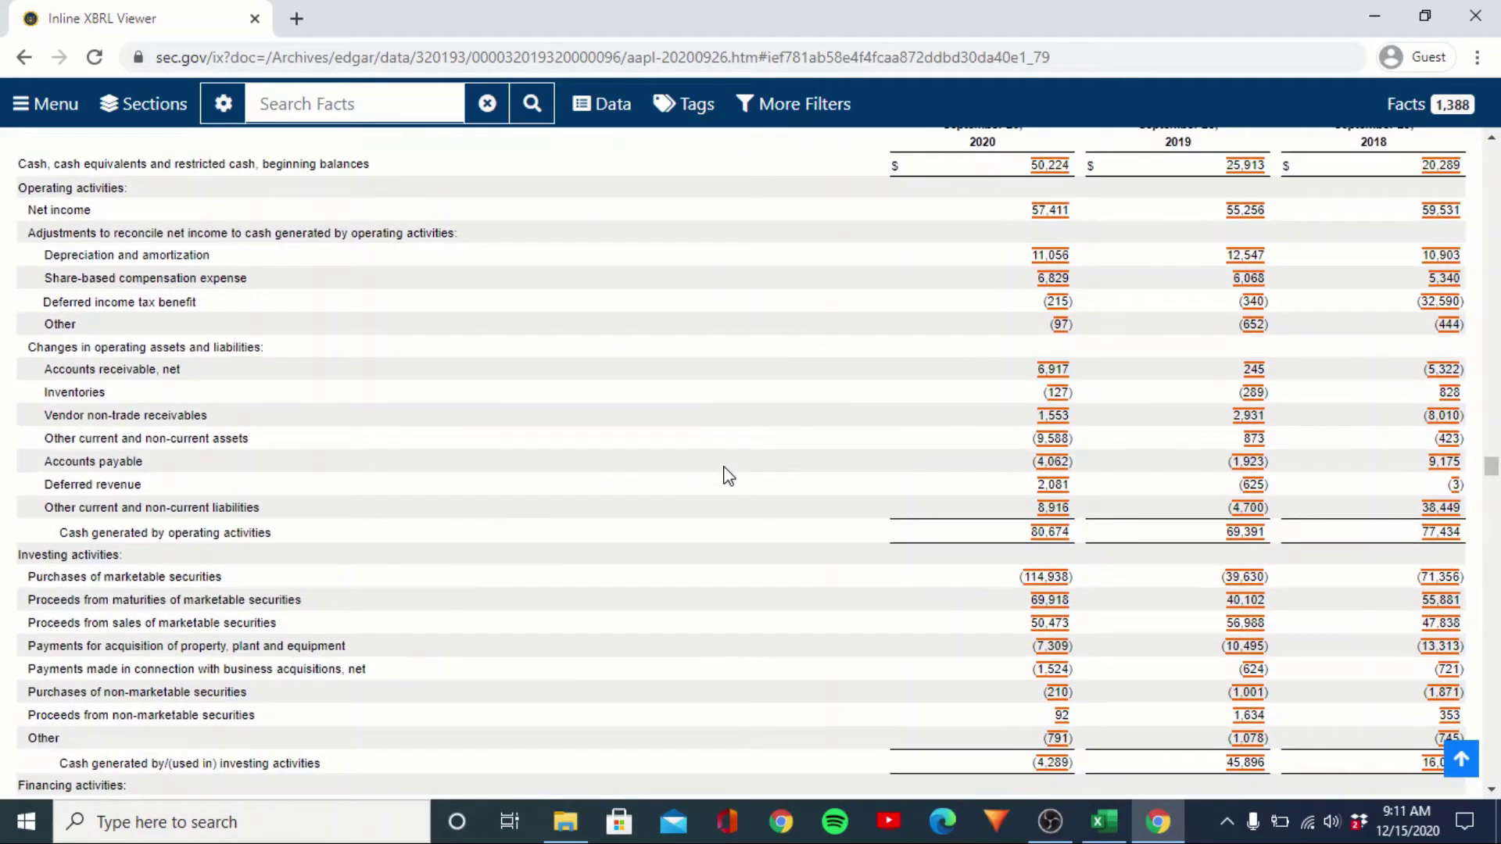
click(1124, 823)
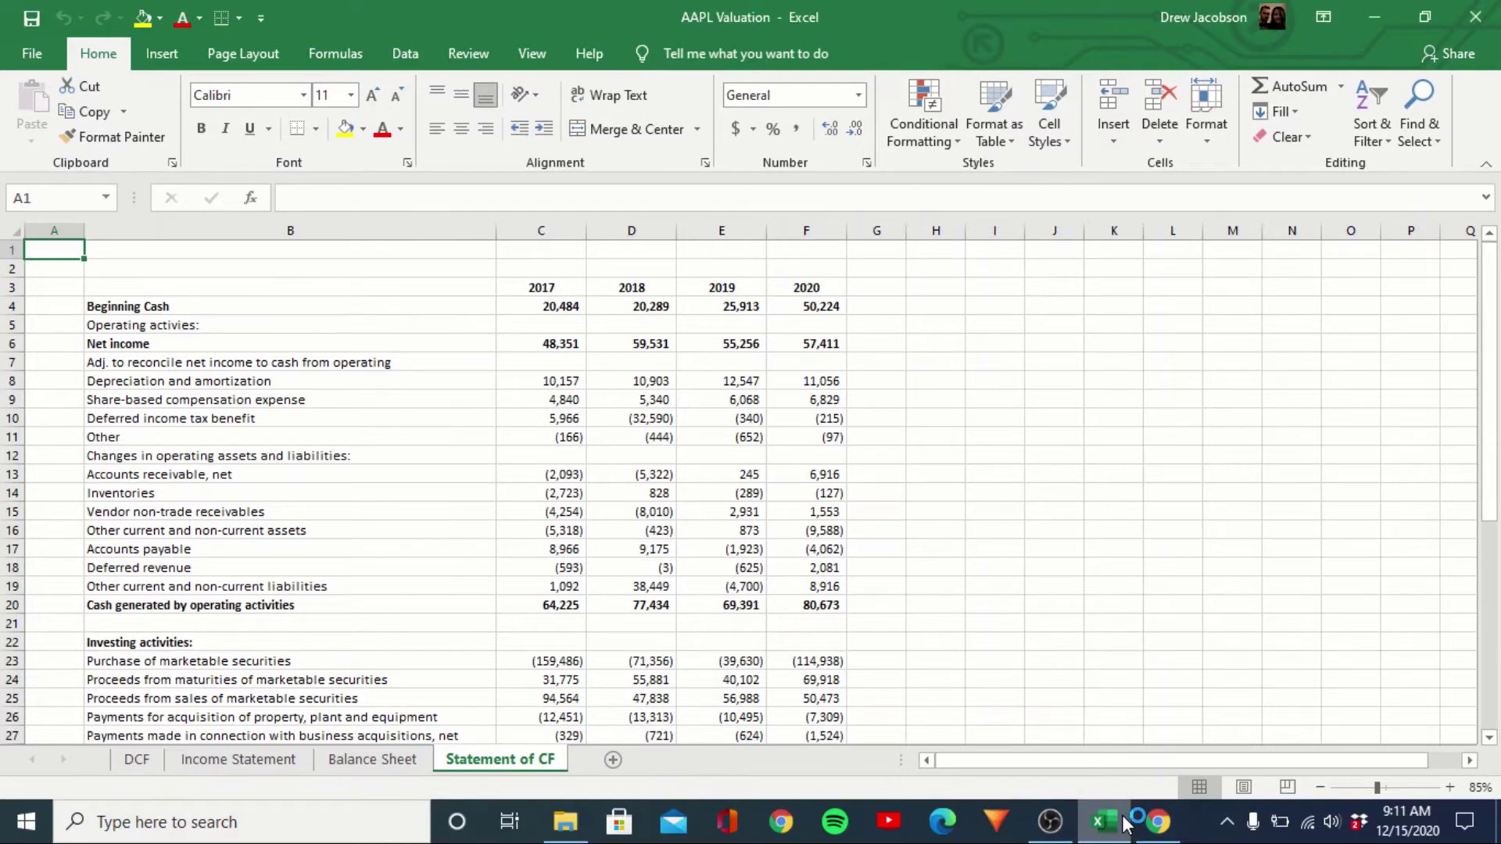
Go to the DCF sheet and select the 2017 Revenues cell G4
key(ctrl+Page_Up)
key(ctrl+Page_Up)
key(ctrl+Page_Up)
key(Down)
key(Down)
key(Right)
key(Right)
key(Right)
key(Right)
key(Right)
key(Right)
key(Right)
key(Right)
key(Right)
key(Right)
key(Left)
key(Left)
key(Down)
key(Left)
key(Left)
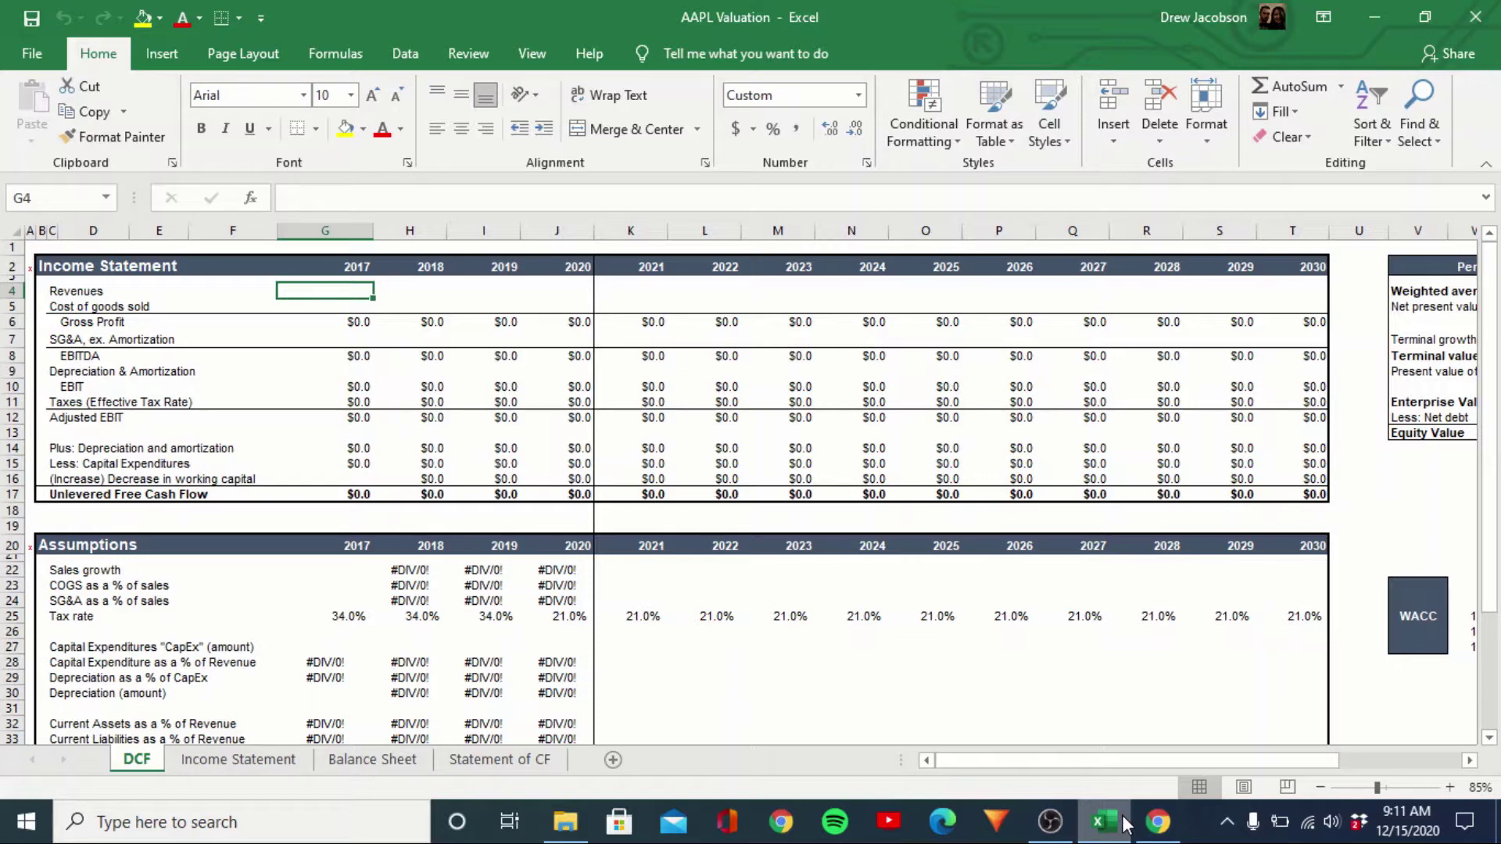
Link 2017–2020 revenues in G4:J4 to Income Statement total net sales (C7)
text(=)
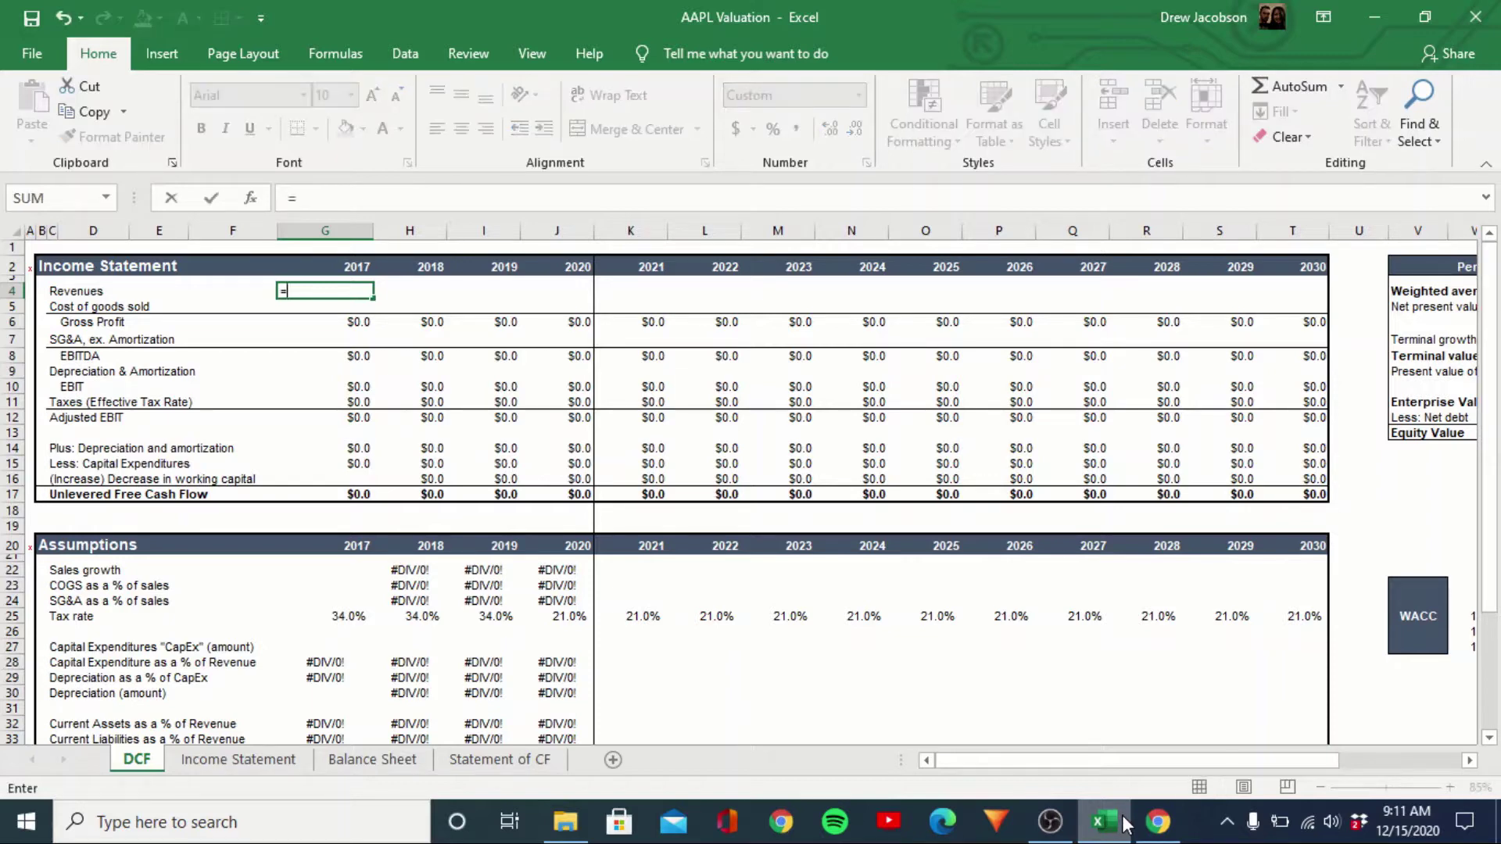
click(242, 762)
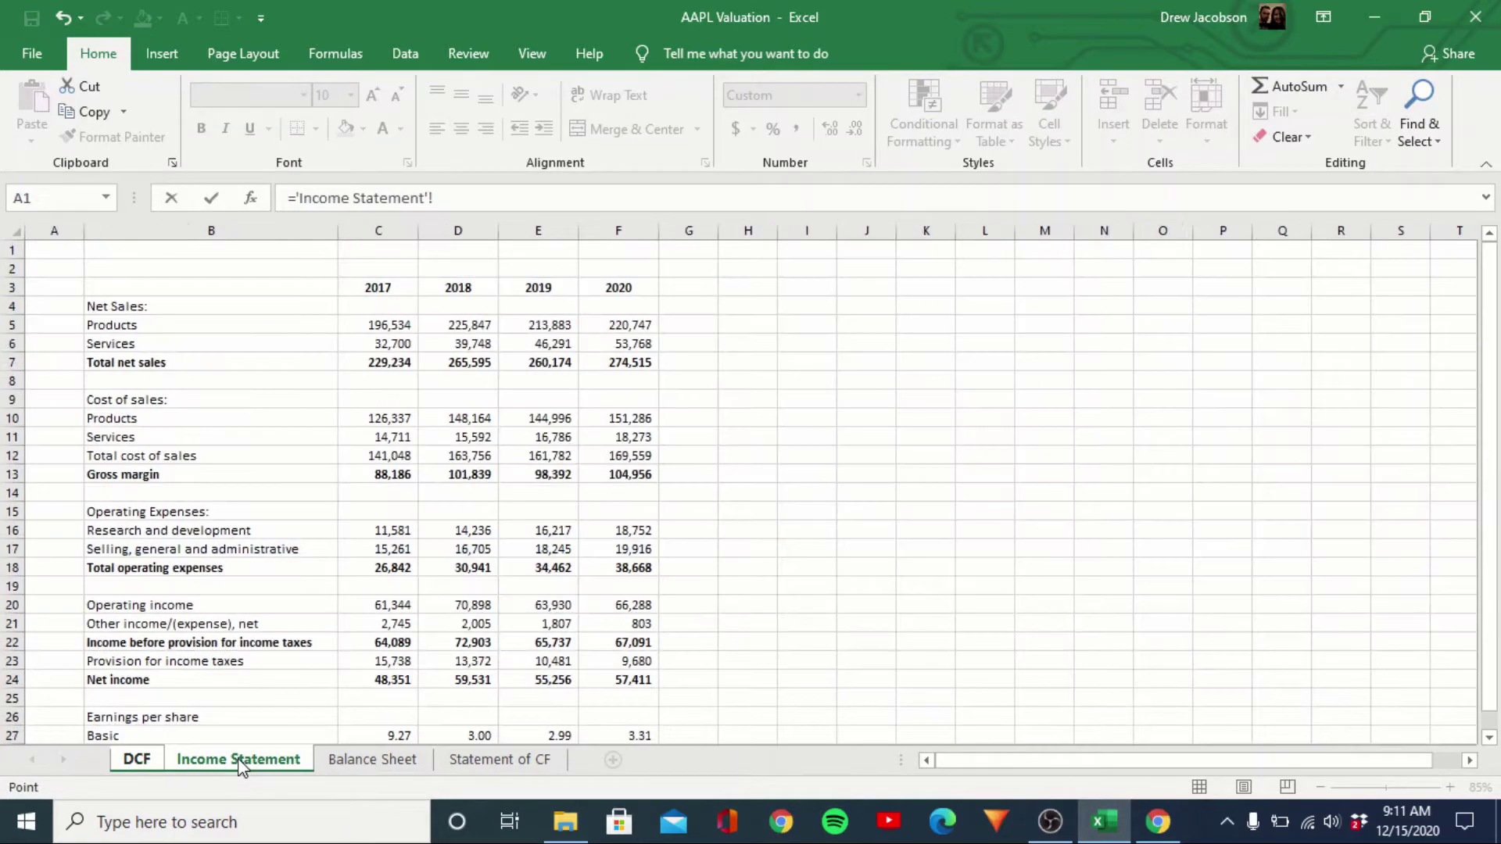
click(379, 363)
key(Return)
key(Up)
key(ctrl+c)
key(Right)
key(shift+Right)
key(shift+Right)
key(ctrl+alt+v)
key(Return)
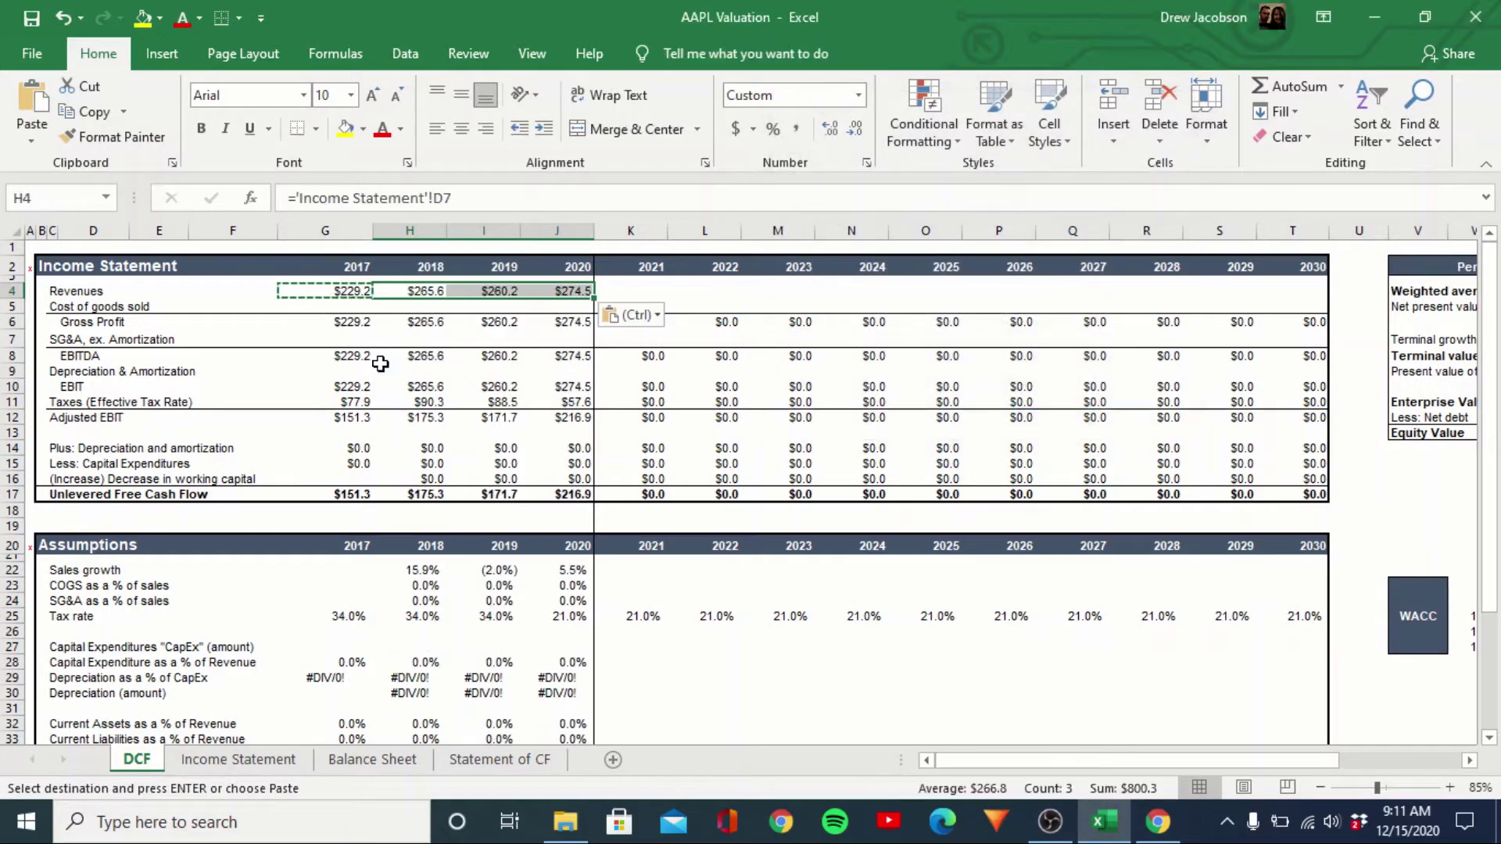
key(Escape)
Link 2017 cost of goods sold in G5 to Income Statement total cost of sales (C12)
key(ctrl+Page_Down)
key(Up)
key(Up)
key(ctrl+Page_Up)
key(Down)
key(Down)
key(Left)
key(Up)
key(Up)
text(=)
key(ctrl+Page_Down)
key(Down)
key(Down)
key(Down)
key(Down)
key(Right)
Fill 2018–2020 cost of goods sold (H5:J5) with the linked formula as formulas only
key(Down)
key(Down)
key(Down)
key(Down)
key(Down)
key(Right)
key(Return)
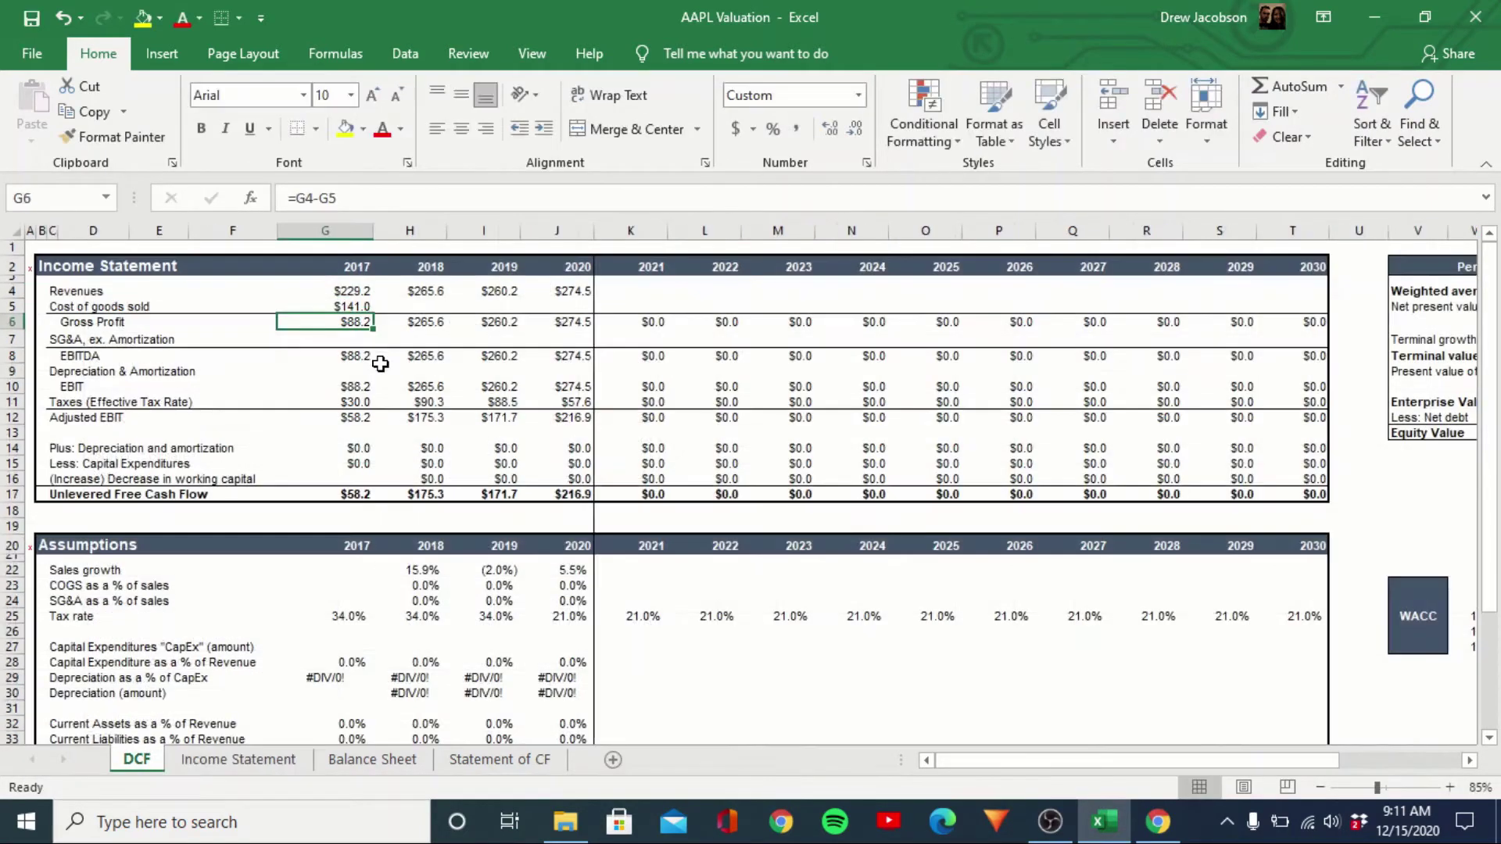
key(Up)
key(ctrl+c)
key(Right)
key(shift+Right)
key(shift+Right)
key(alt)
key(e)
key(s)
key(Return)
key(Escape)
Link 2017 SG&A in G7 to Income Statement selling, general and administrative (C18)
key(Down)
key(Down)
key(Down)
key(Left)
key(Up)
text(=)
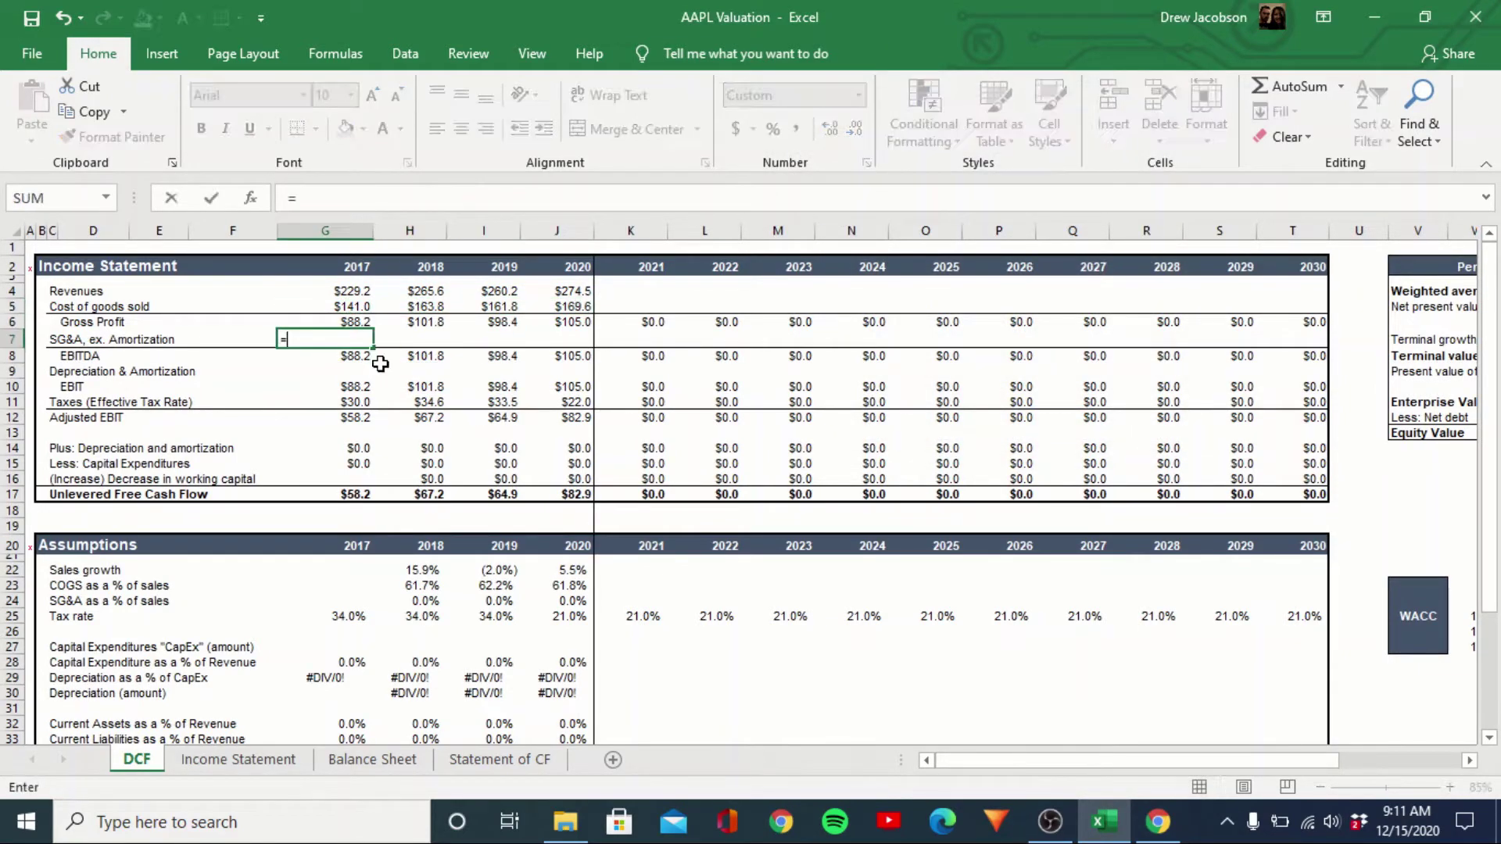
key(ctrl+Page_Down)
key(Down)
key(Down)
key(Down)
key(Down)
key(Down)
key(Down)
key(Down)
key(Down)
key(Down)
key(Down)
key(Down)
key(Down)
key(Down)
key(Down)
key(Down)
key(Down)
key(Down)
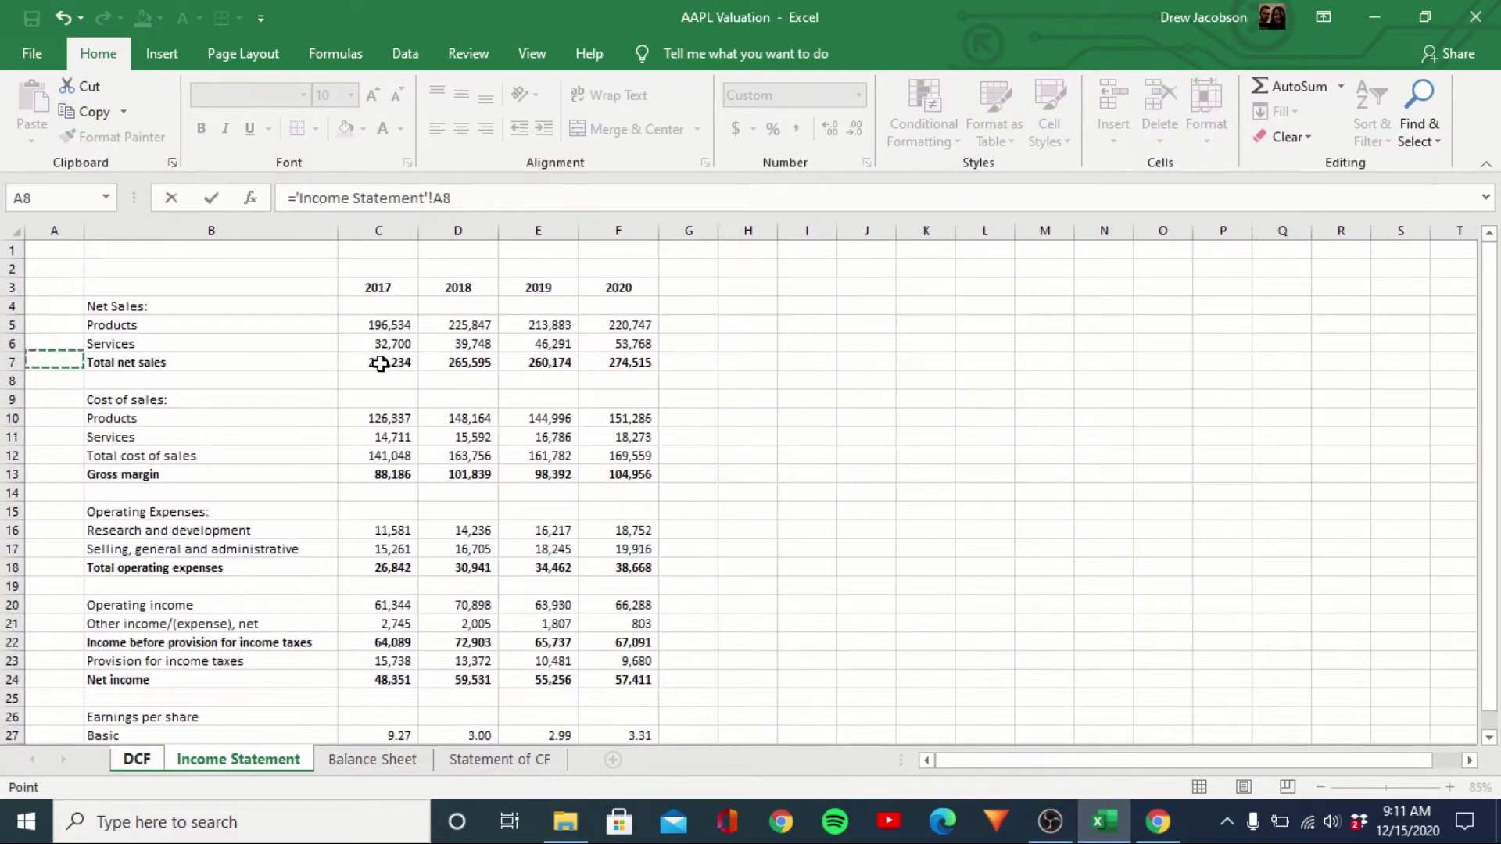
key(Right)
Fill 2018–2020 SG&A (H7:J7) with the linked formula as formulas only
key(Right)
key(Return)
key(Up)
key(ctrl+c)
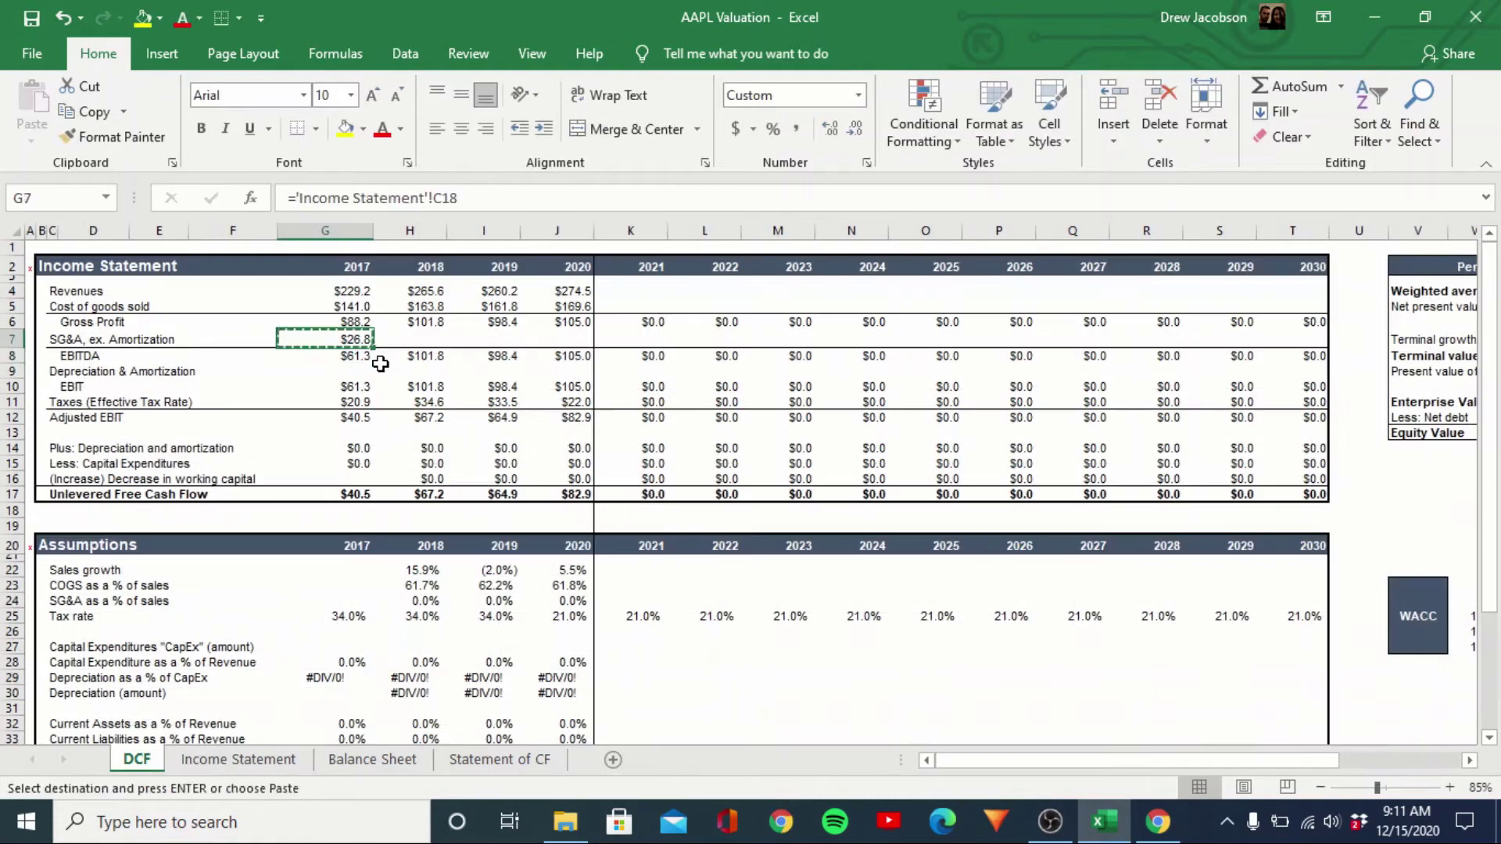
key(Right)
key(shift+Right)
key(shift+Right)
key(alt+e)
key(s)
key(f)
key(Return)
click(383, 369)
key(Left)
Link 2017–2020 depreciation & amortization in G9:J9 to Statement of CF cell C8
text(=)
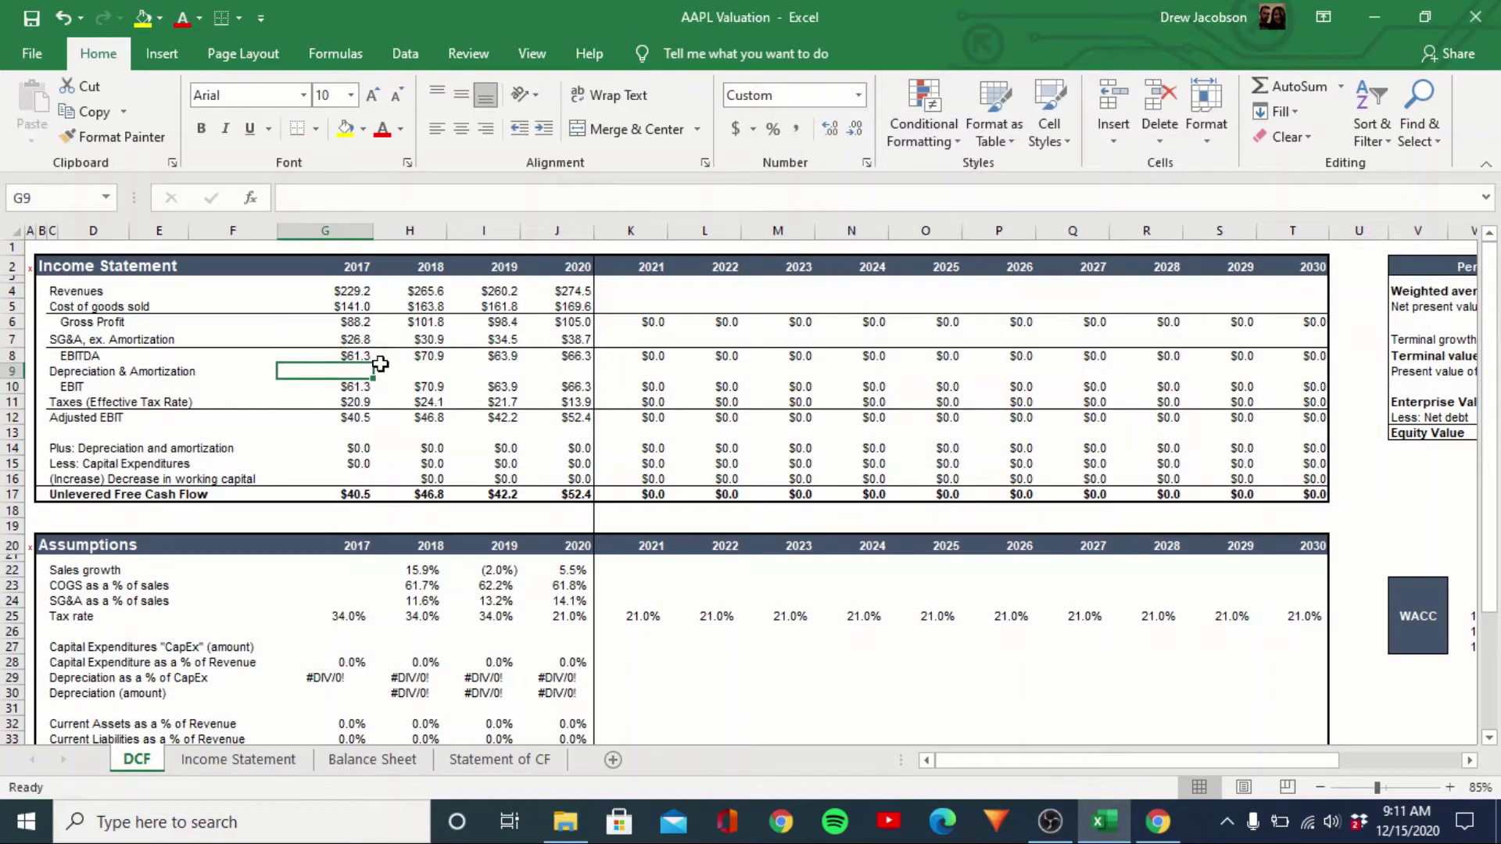
click(488, 760)
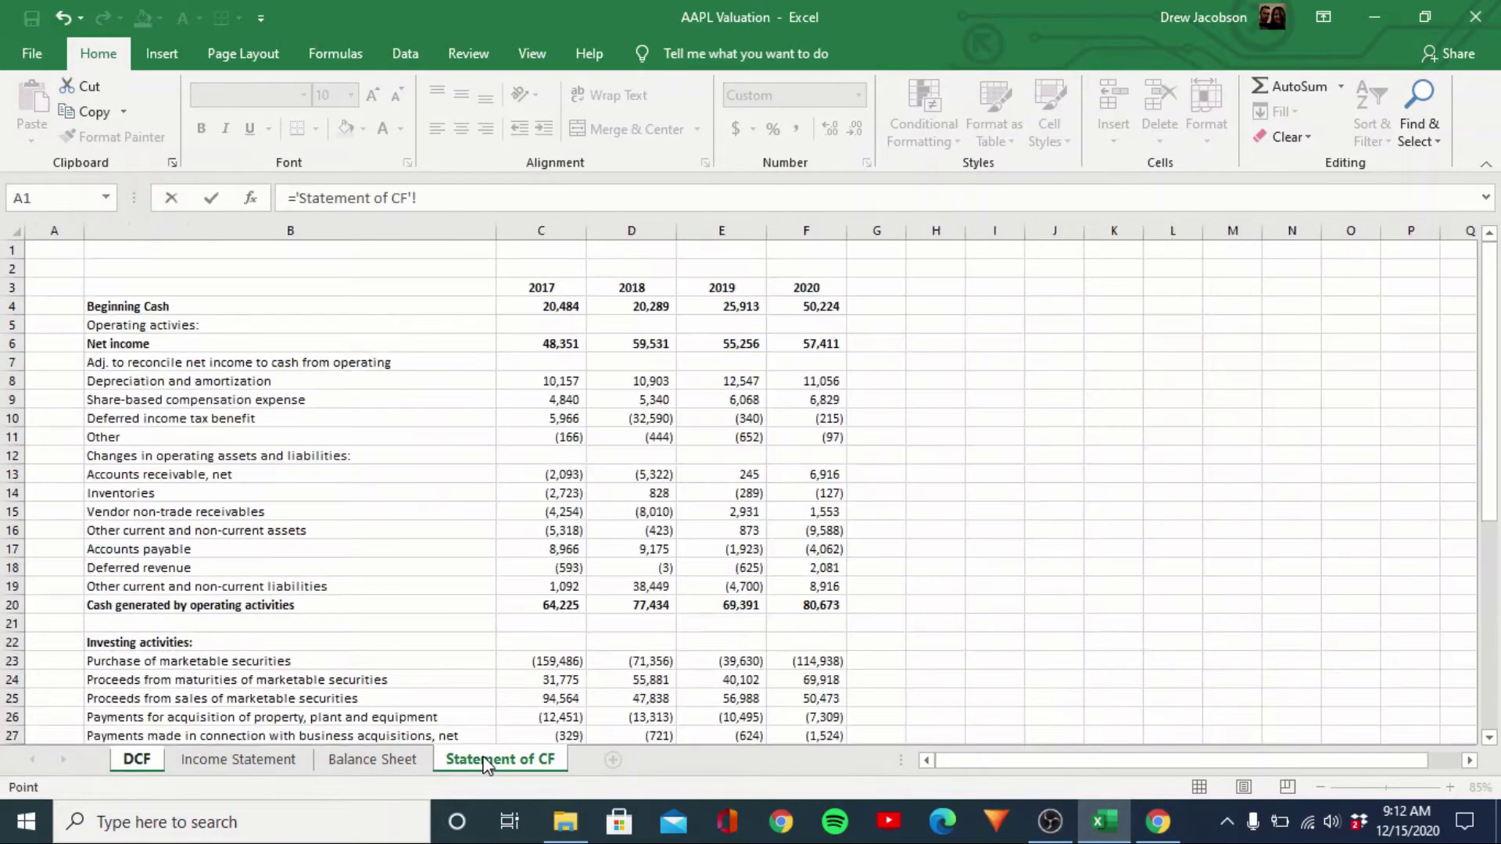
click(563, 382)
key(Return)
key(Up)
key(ctrl+c)
key(Right)
key(shift+Right)
key(shift+Right)
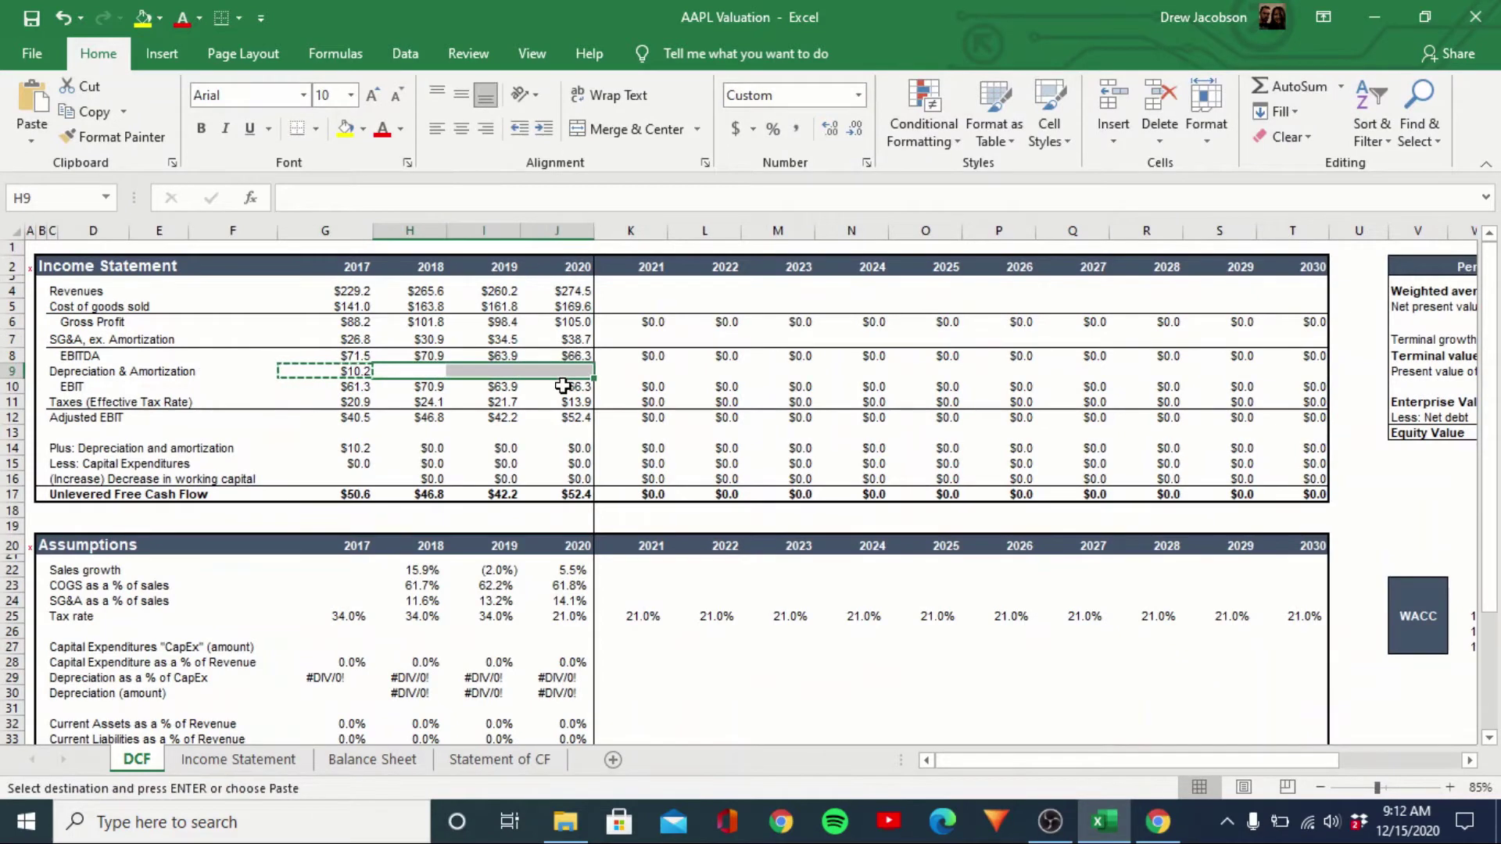
key(alt+e)
key(s)
key(Return)
key(Escape)
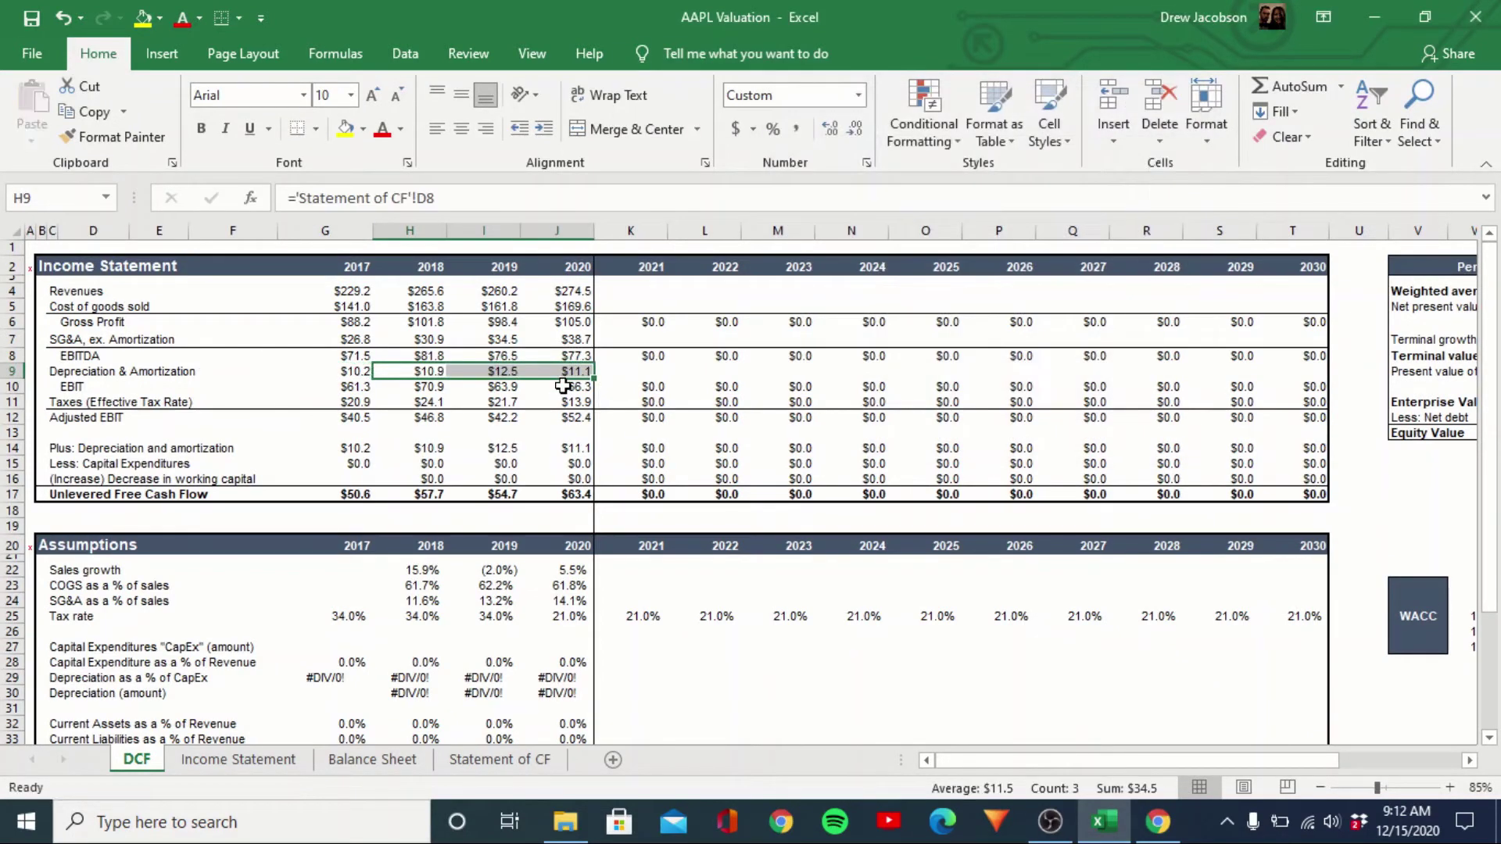
Check the 2017 EBIT formula against the Income Statement's operating income
key(Down)
key(Left)
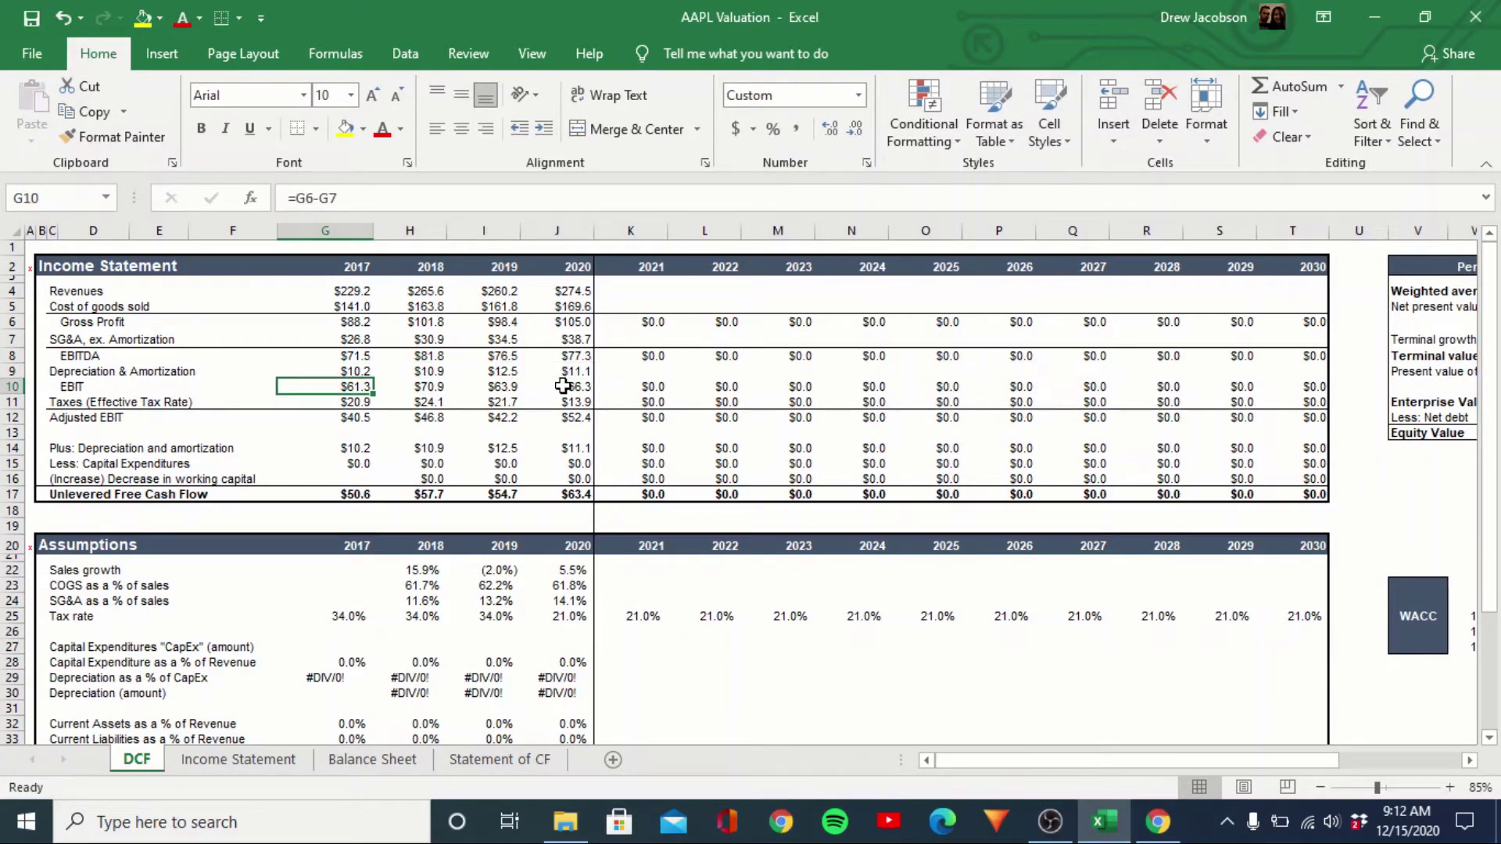
key(F2)
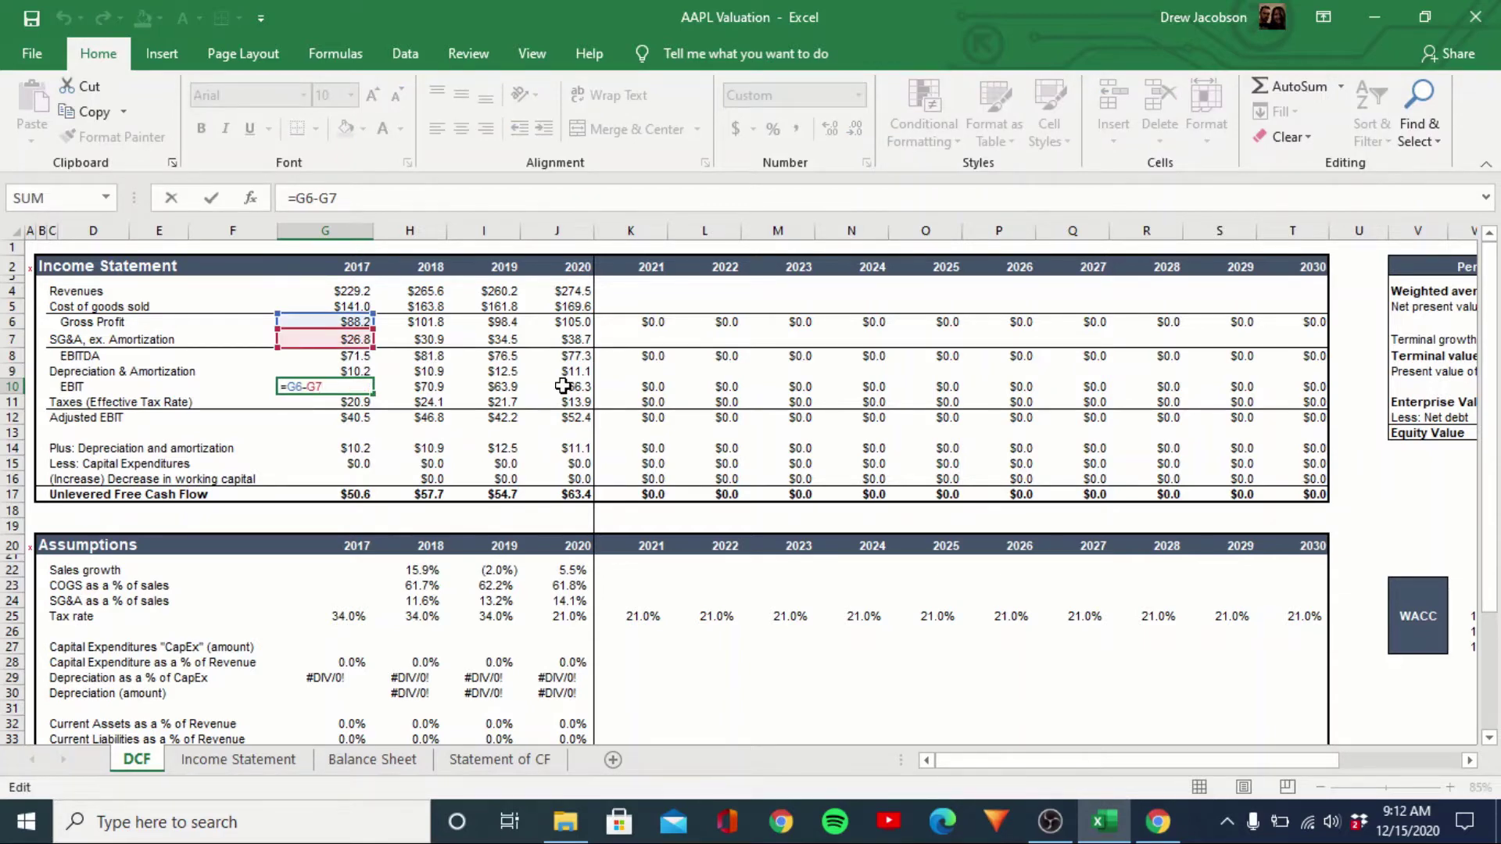
key(Escape)
key(ctrl+Page_Down)
key(Down)
key(Down)
key(Down)
key(Down)
key(Down)
key(Left)
key(Down)
key(Down)
key(Down)
key(Down)
key(Down)
key(Down)
key(Down)
key(Down)
key(Left)
key(Left)
key(Left)
key(Up)
key(Up)
key(ctrl+Page_Up)
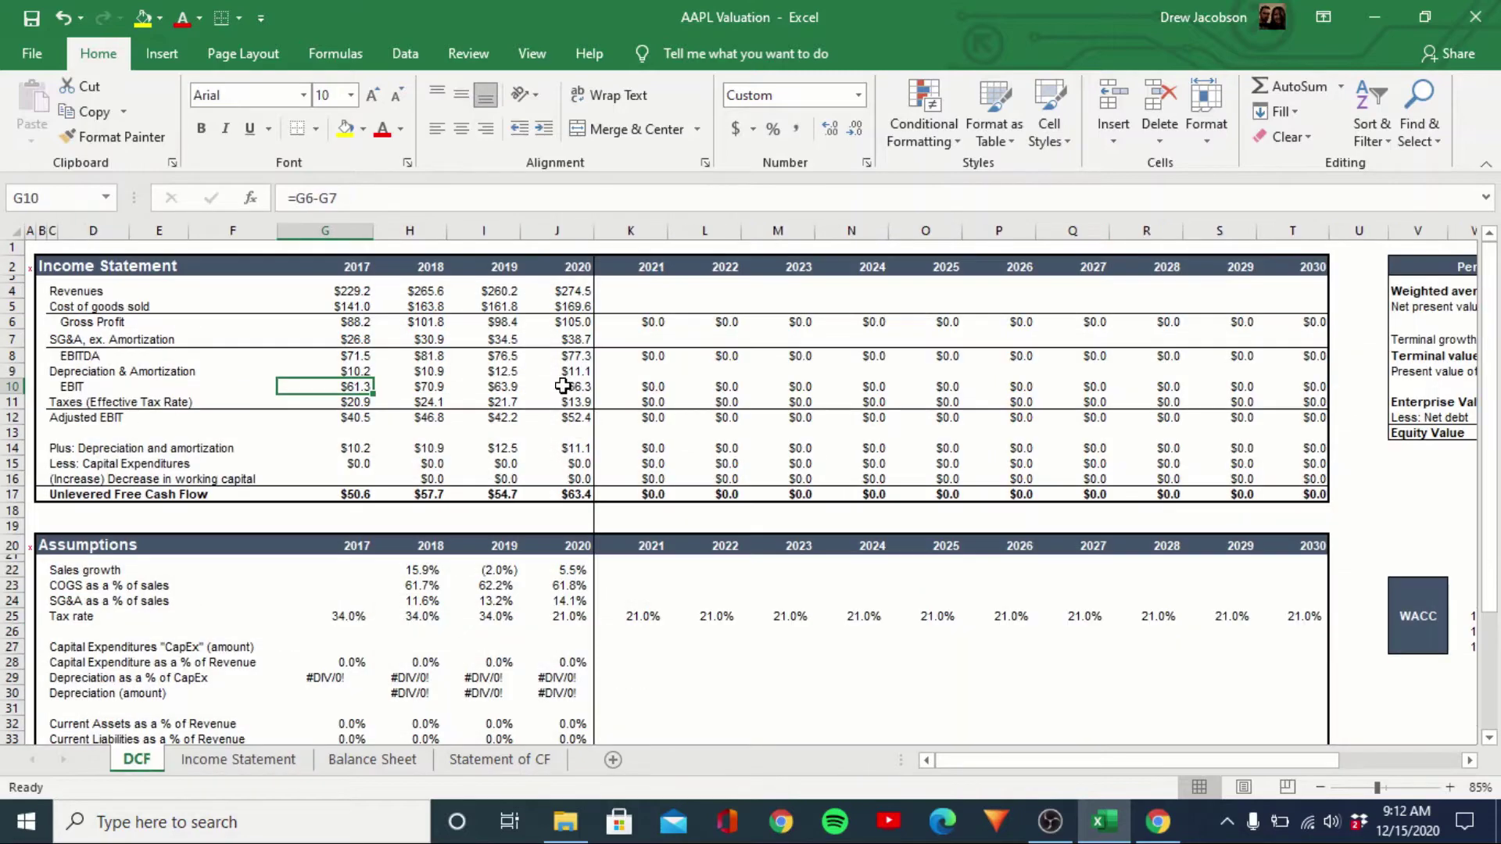
key(Down)
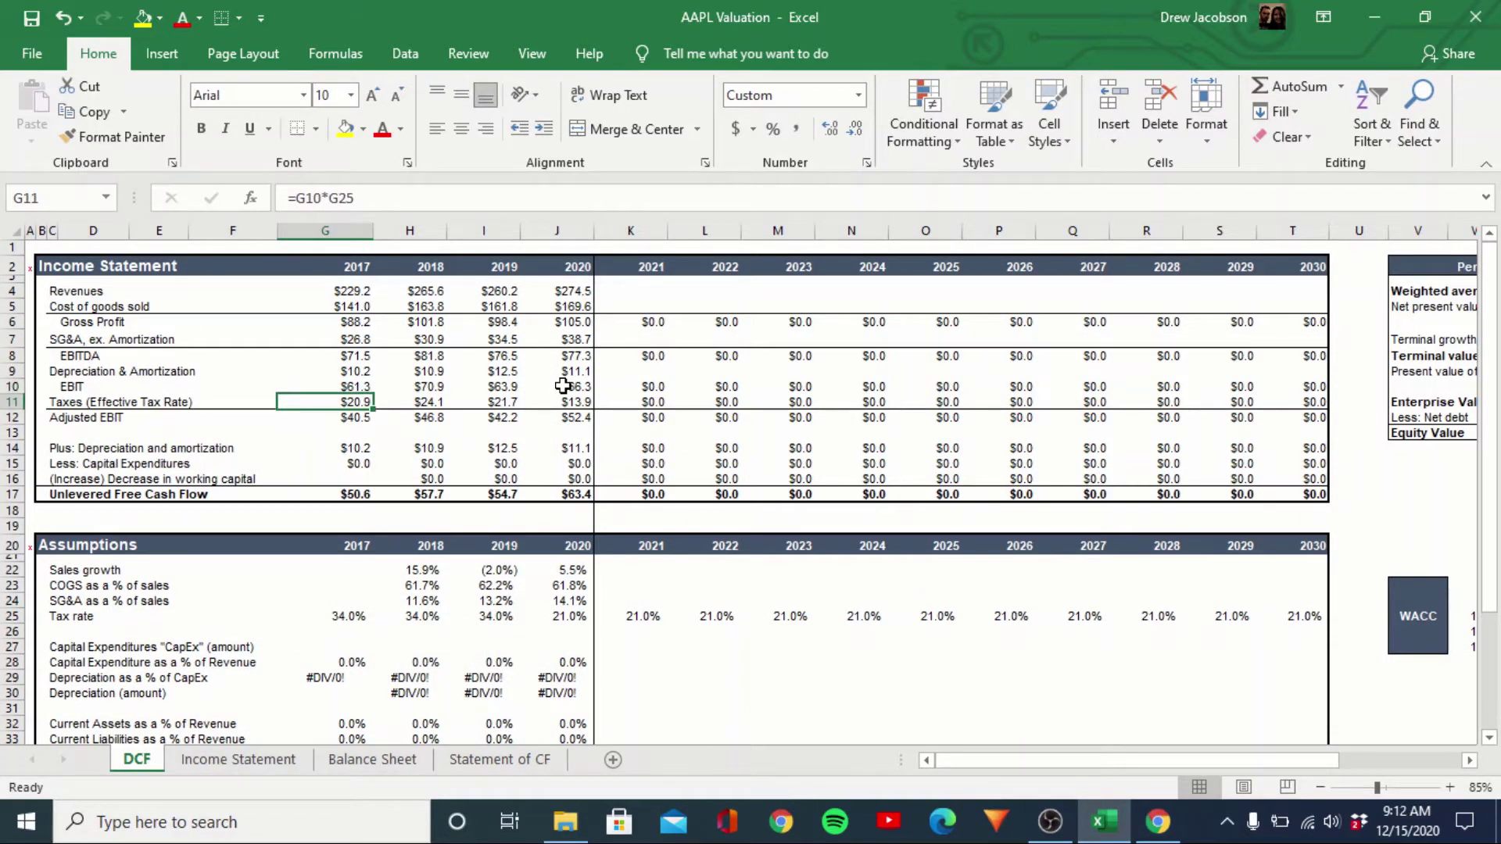
drag(1493, 495, 1494, 516)
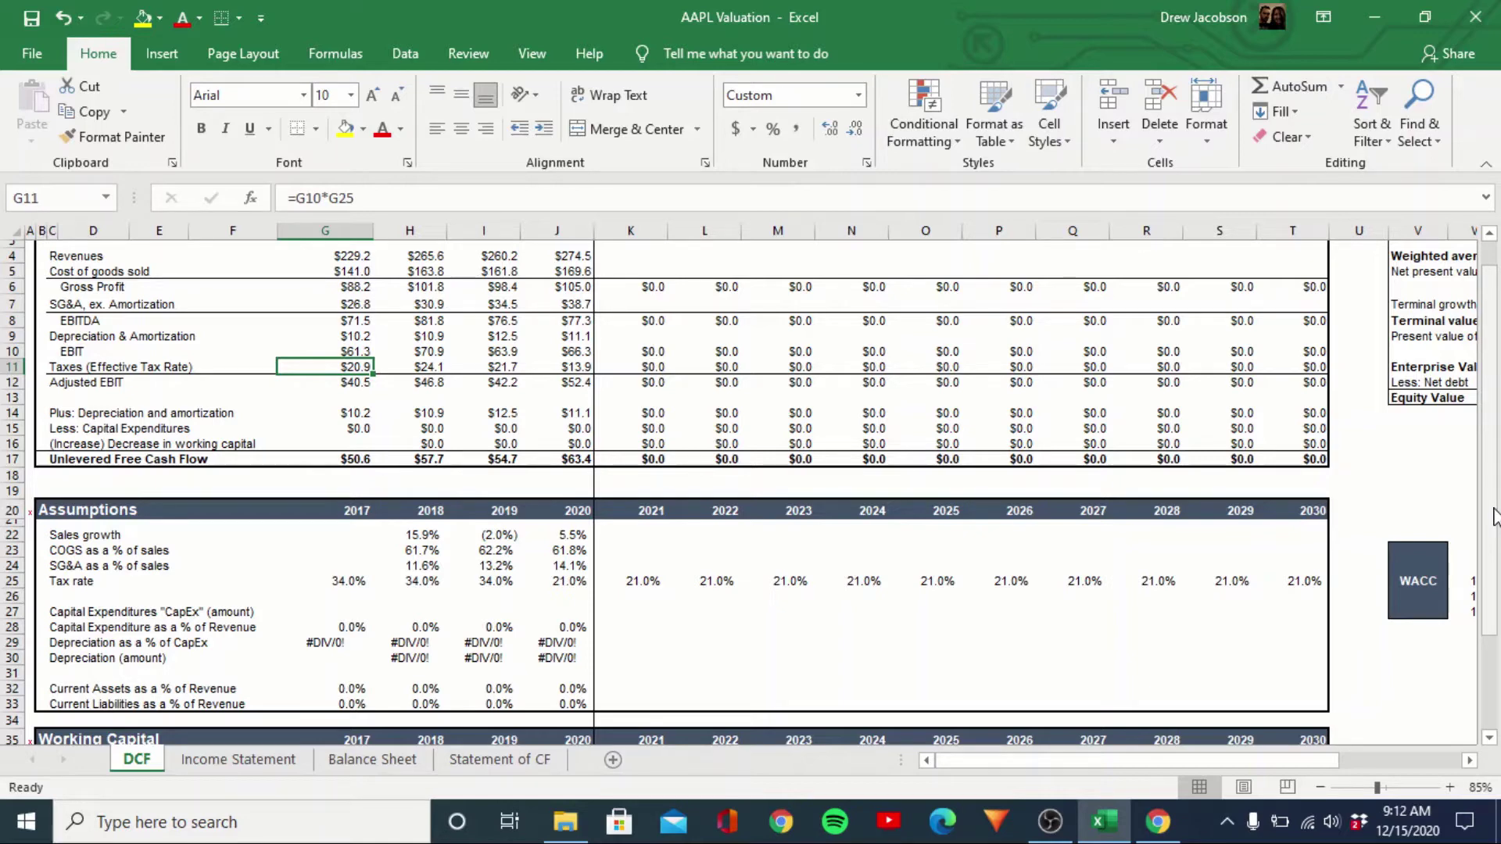
key(Right)
key(Right)
key(Left)
key(Down)
key(Down)
key(Down)
key(Down)
key(Down)
key(Down)
key(Down)
key(Down)
key(Down)
key(Down)
key(Down)
key(Down)
key(Down)
key(Left)
key(Right)
key(Right)
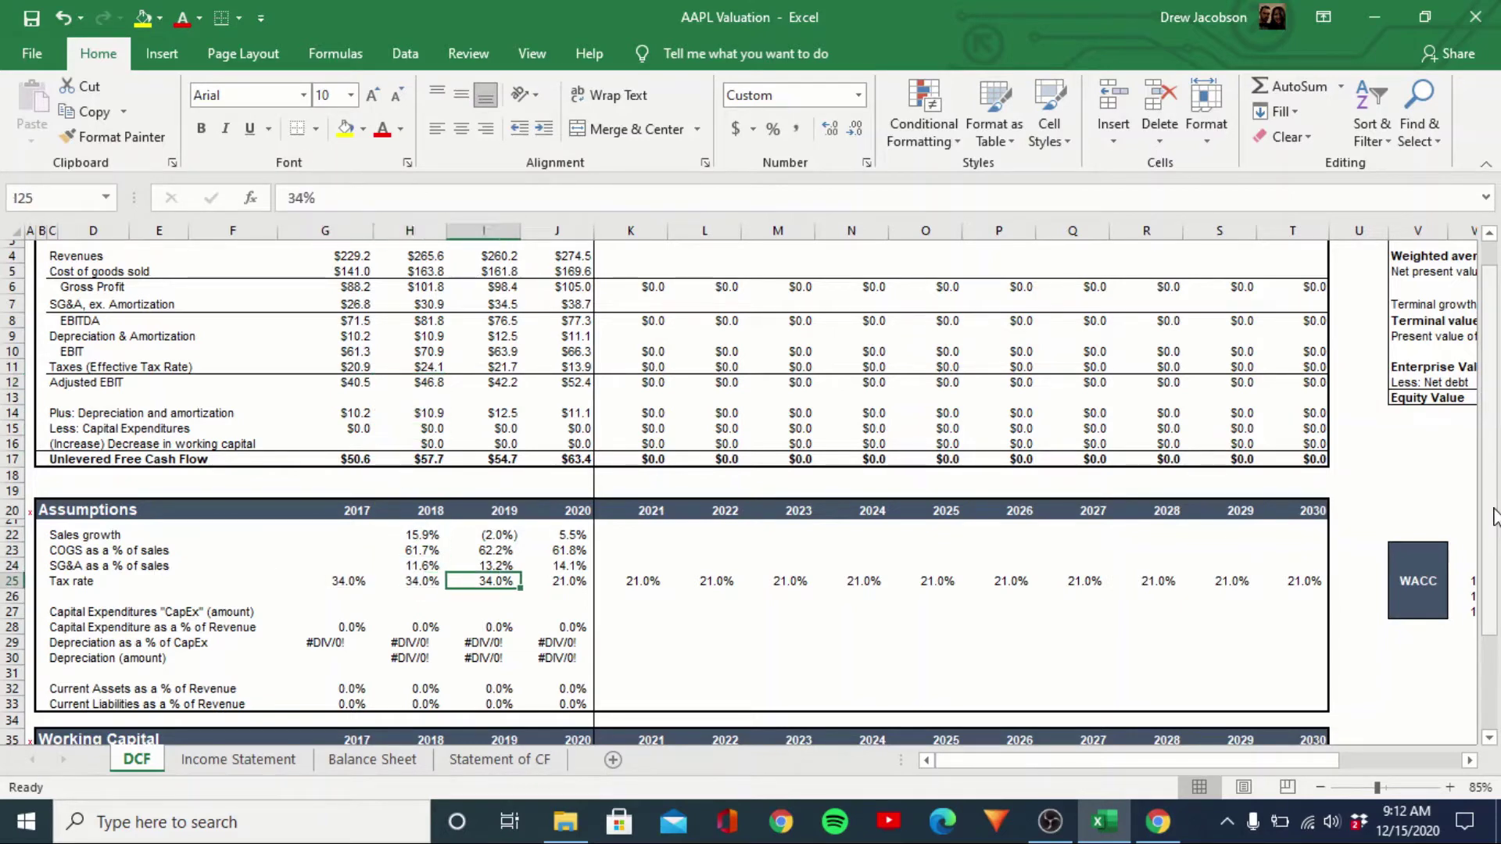
key(Right)
key(Left)
key(Right)
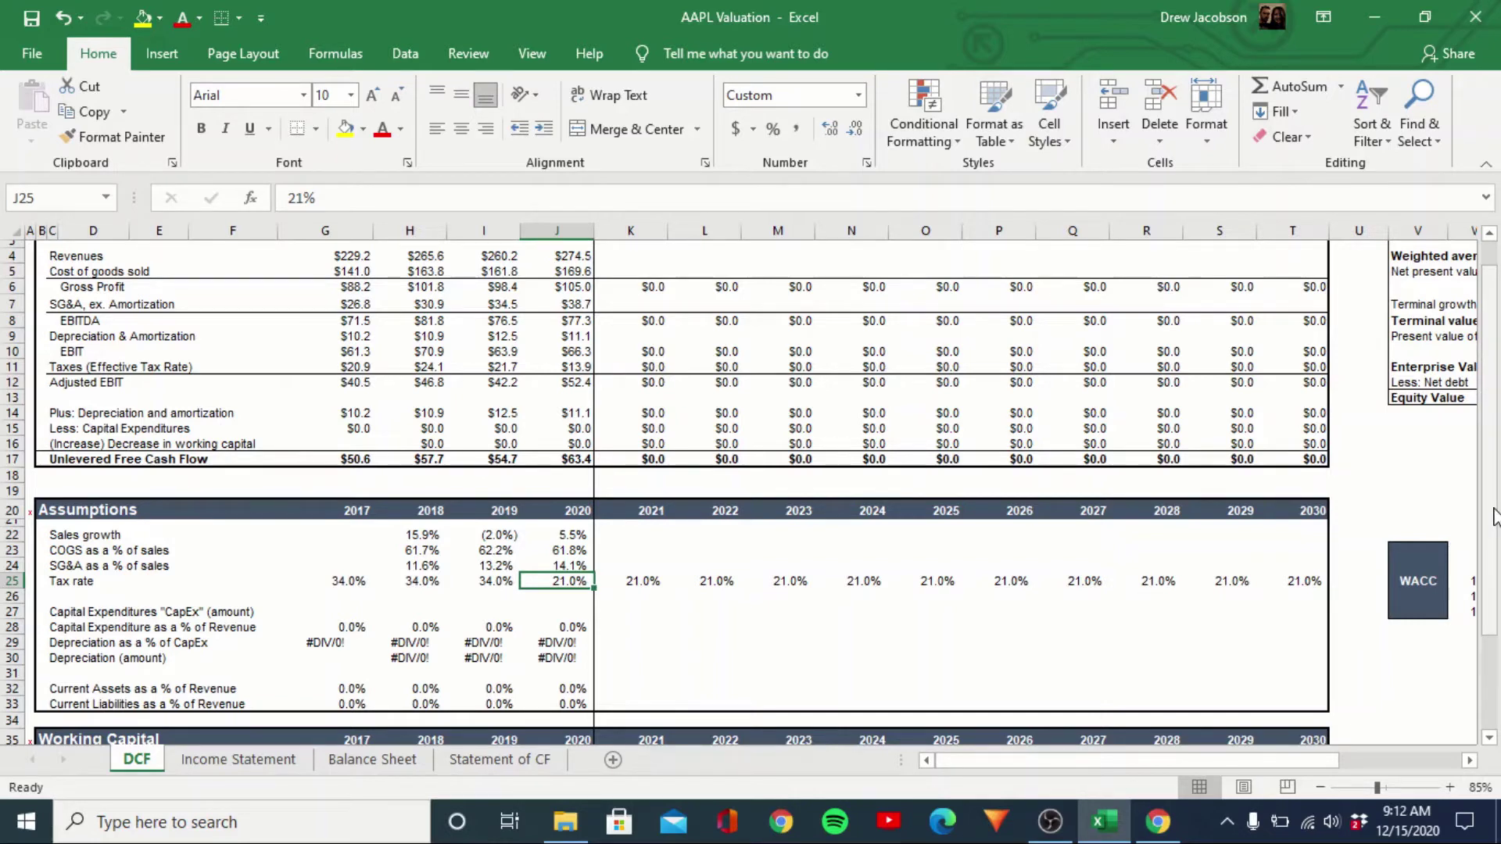
key(Left)
key(Right)
key(Left)
key(Up)
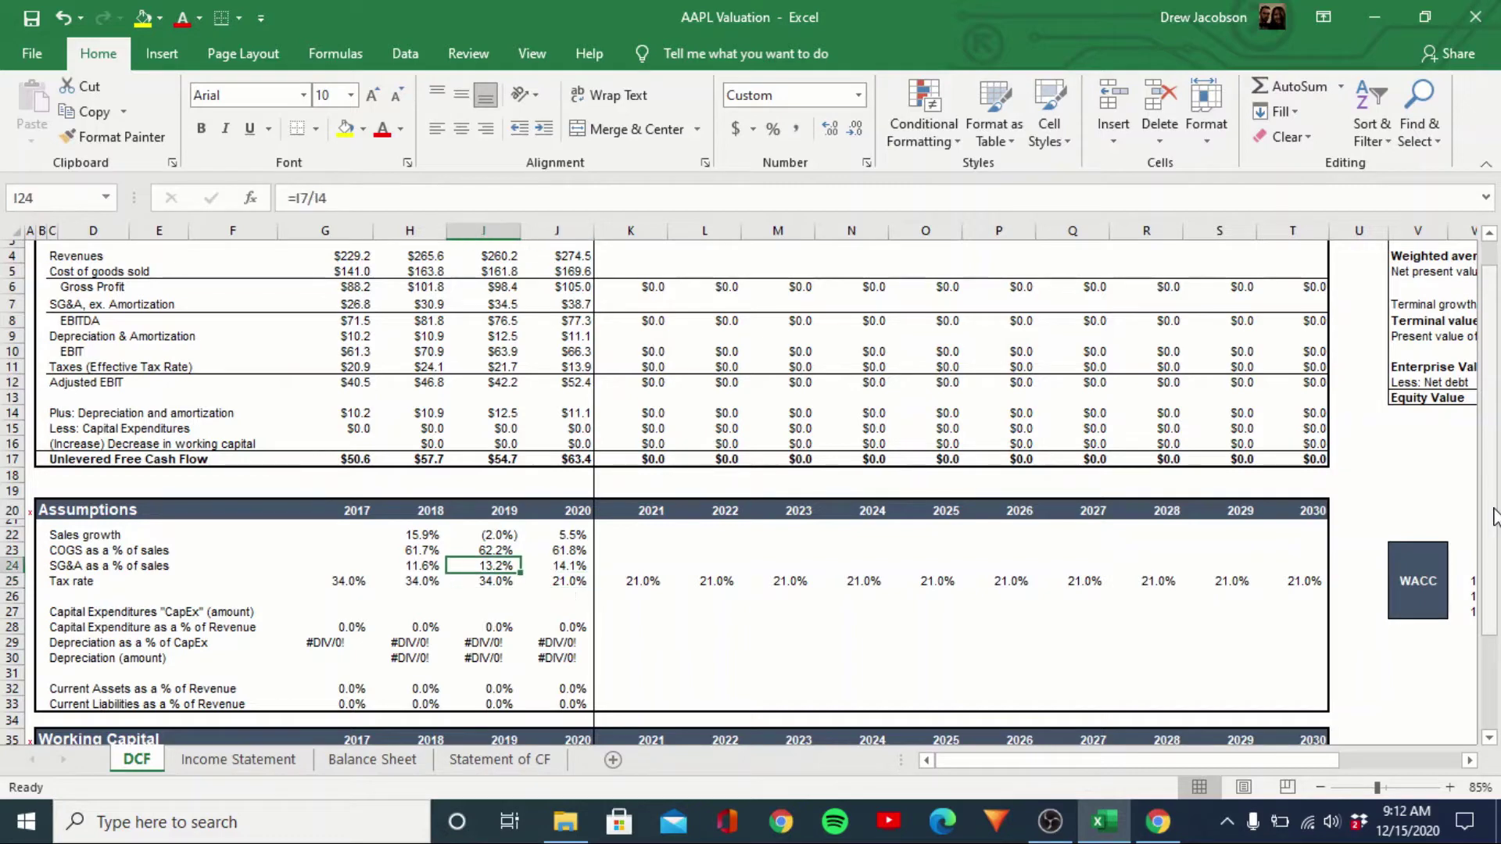
key(Up)
key(Up)
key(Up)
key(Up)
key(Up)
key(Up)
key(Up)
key(Up)
key(Up)
key(Up)
key(Left)
key(Left)
key(Down)
key(Down)
key(Right)
key(Left)
key(Right)
key(Right)
key(Down)
key(Down)
key(Down)
key(Down)
key(Down)
key(Down)
key(Down)
key(Down)
key(Down)
key(Down)
key(Down)
key(Down)
key(Down)
key(Up)
key(Left)
key(Up)
key(Left)
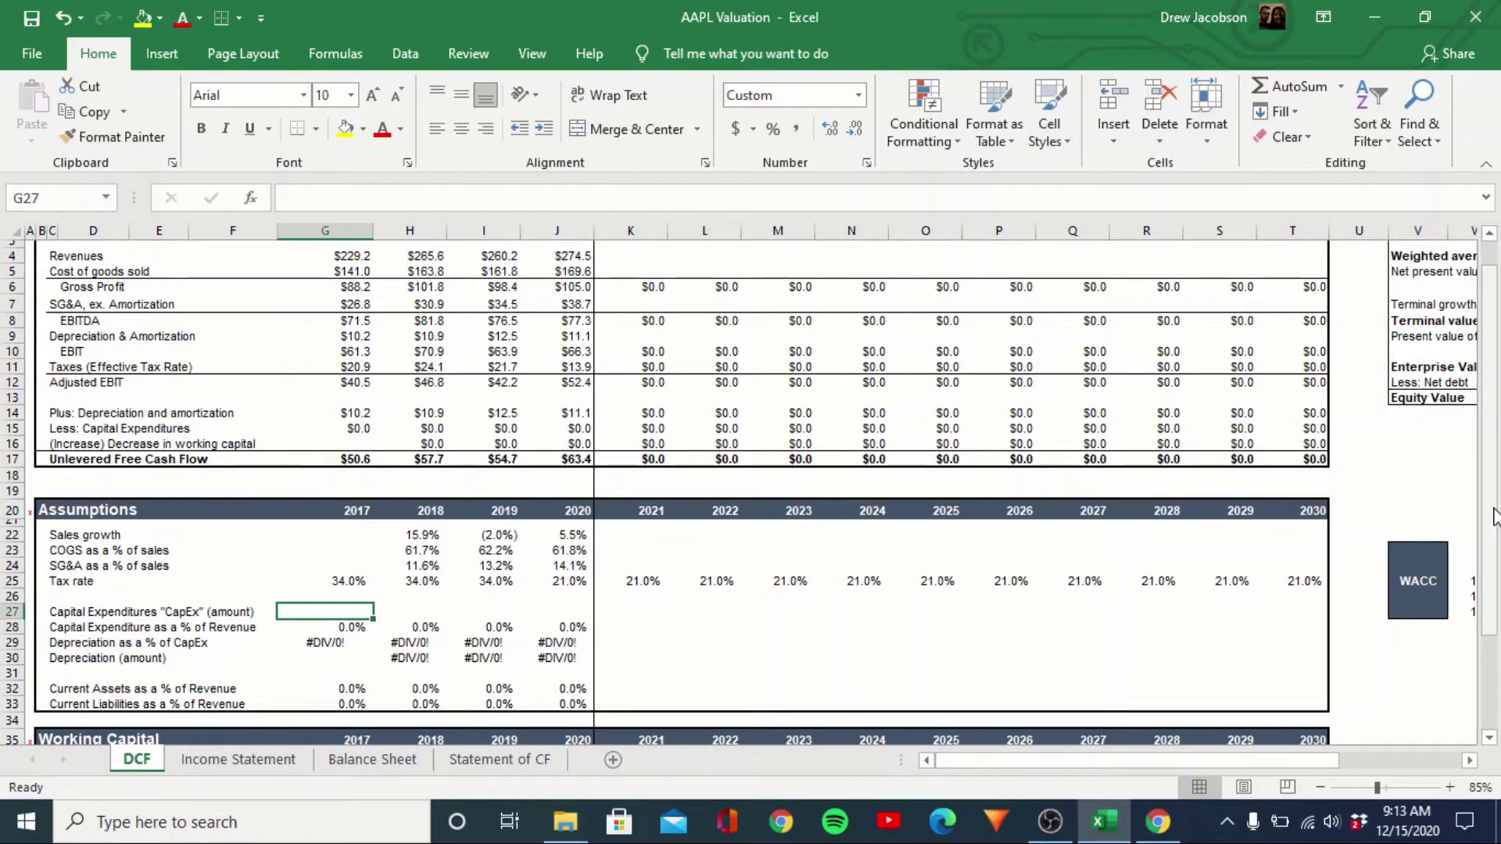
Link 2017 CapEx in G27 to the cash flow statement's PP&E payments ('Statement of CF'!C26)
text(=)
key(ctrl+Page_Down)
key(ctrl+Page_Down)
key(ctrl+Page_Down)
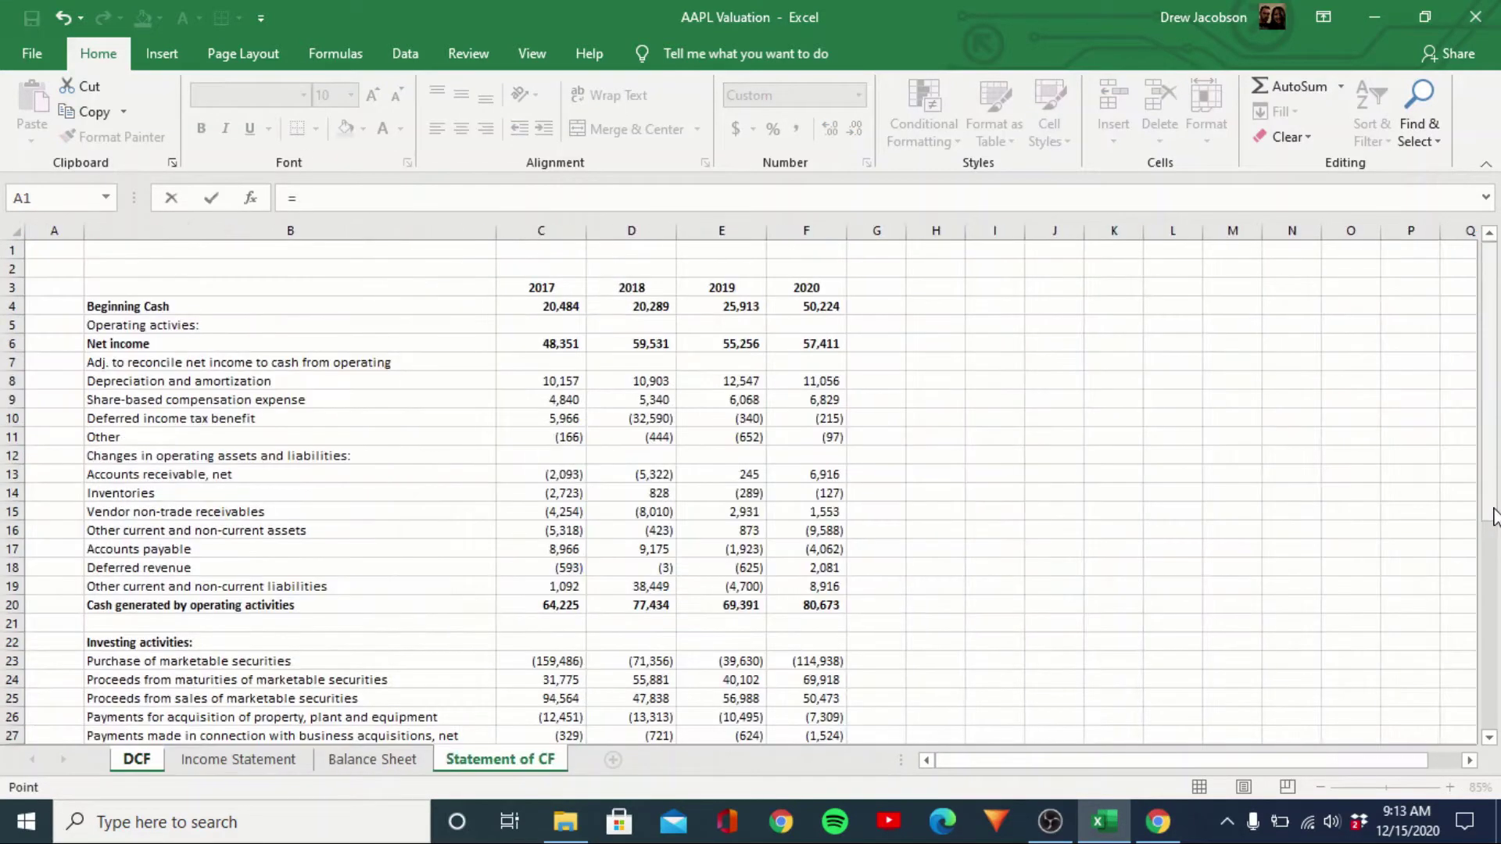
key(Down)
key(Down)
key(Down)
key(Down)
key(Down)
key(Down)
key(Down)
key(Down)
key(Down)
key(Down)
key(Down)
key(Down)
key(Down)
key(Down)
key(Down)
key(Down)
key(Down)
key(Down)
key(Down)
key(Down)
key(Down)
key(Down)
key(Down)
key(Right)
key(Right)
key(Down)
key(Down)
key(Down)
key(Down)
key(Down)
key(Down)
key(Left)
key(Up)
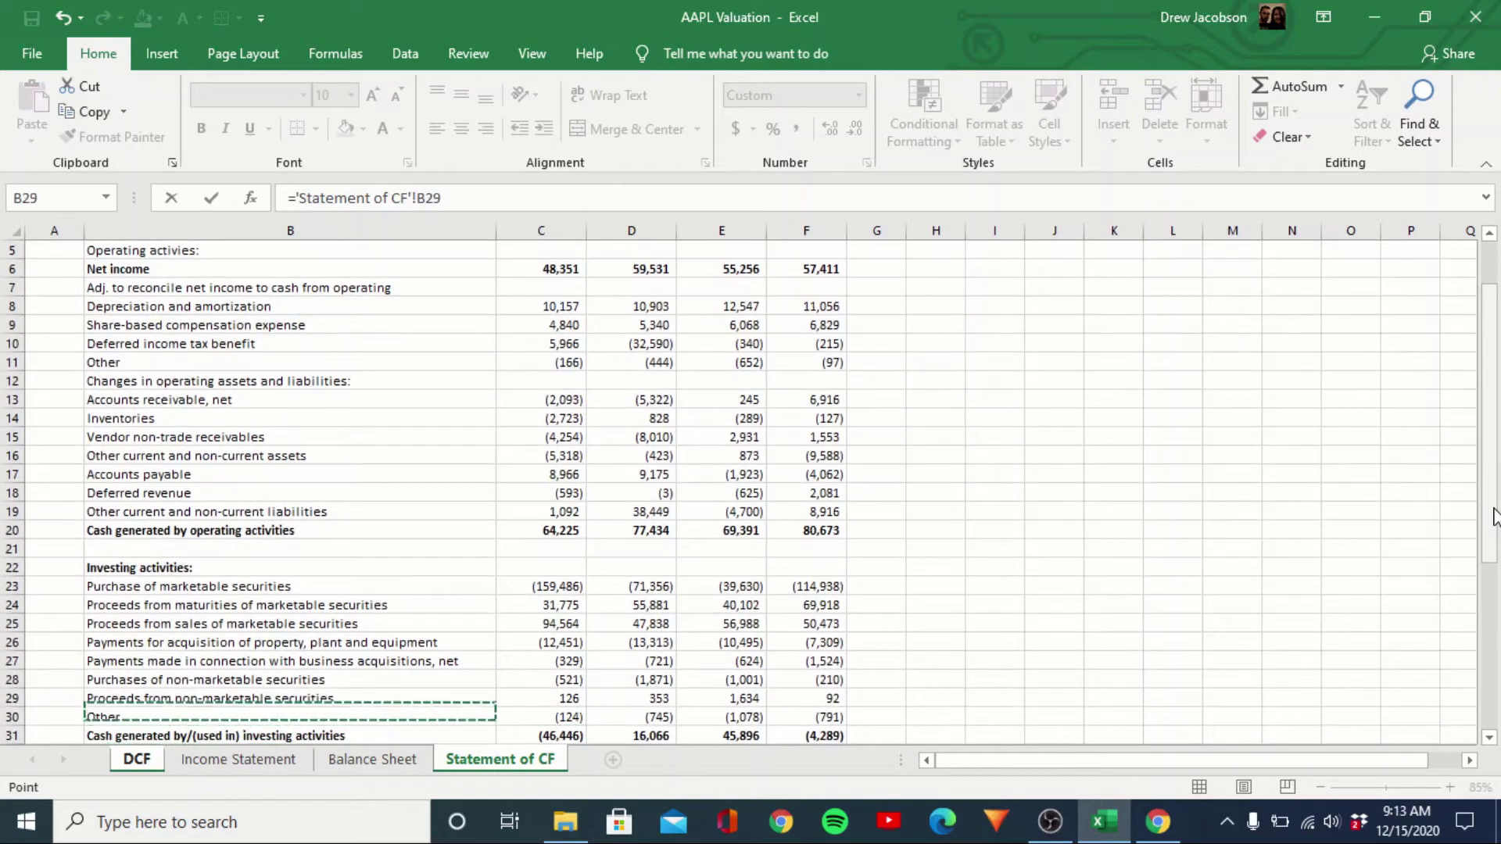
key(Up)
key(Up)
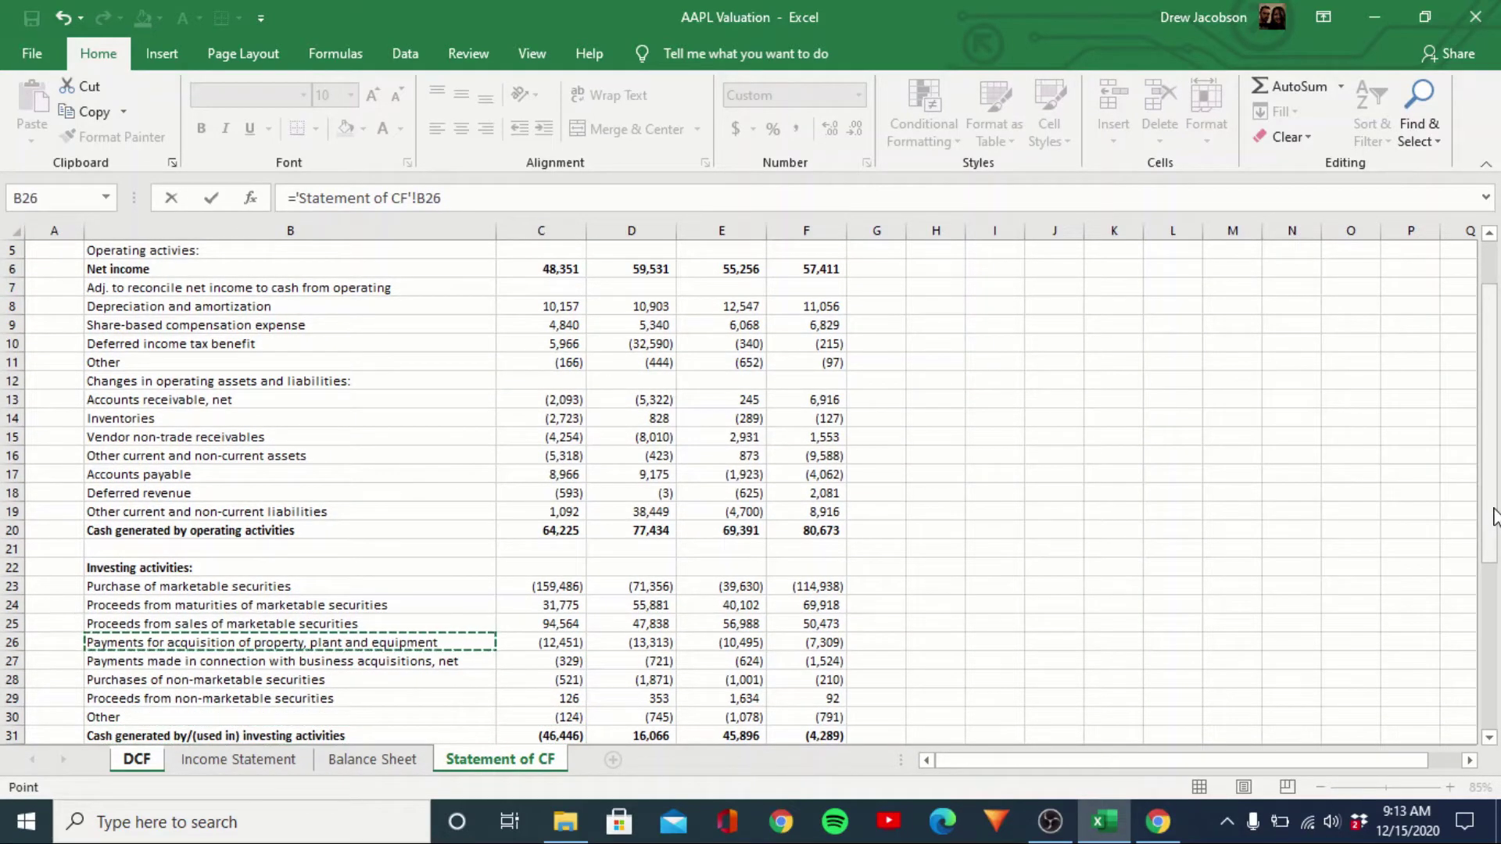
key(Right)
key(Return)
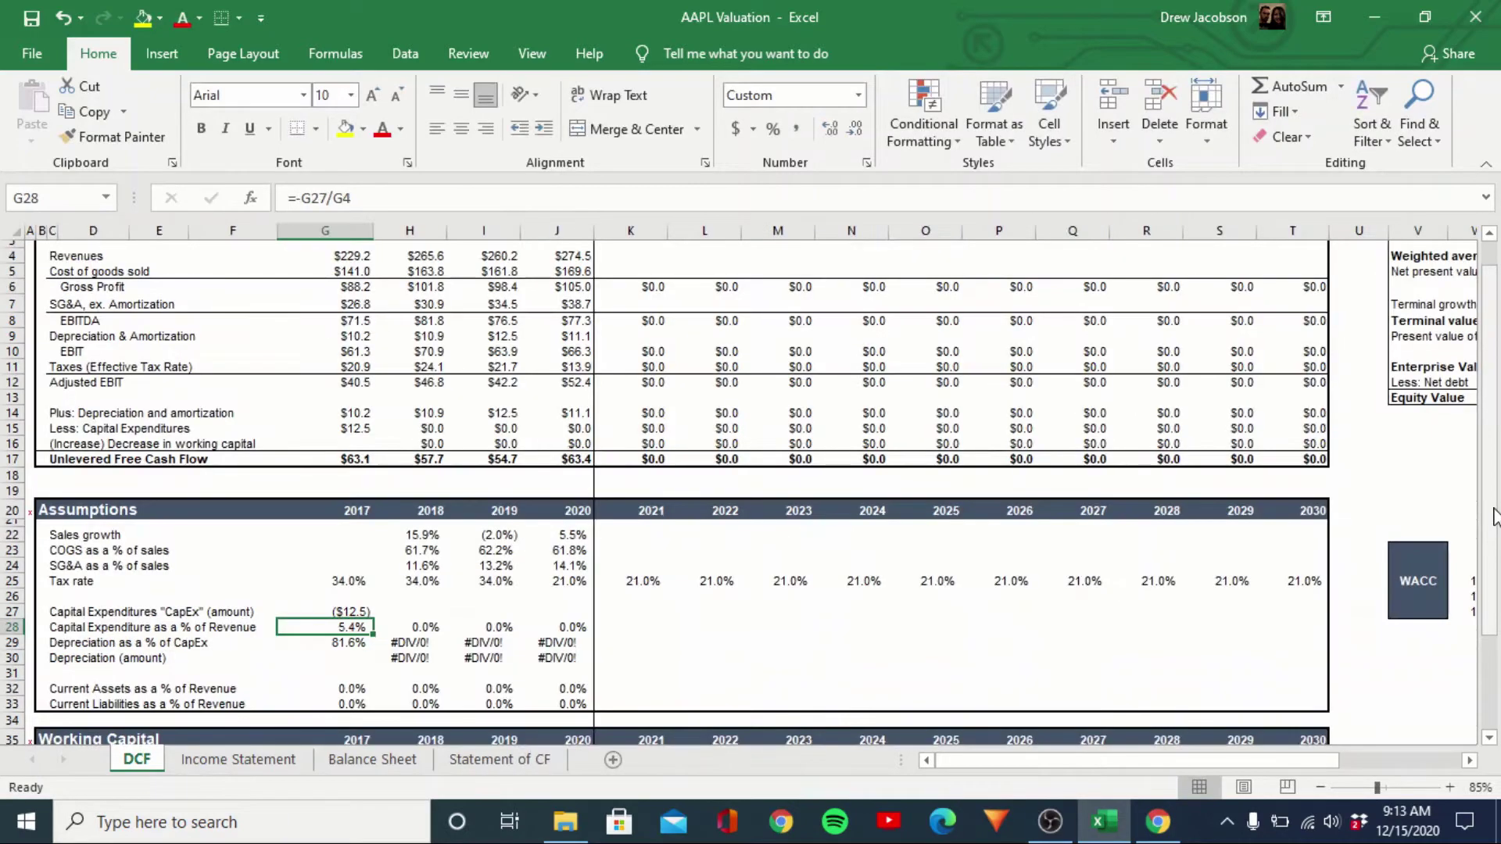
Paste the 2017 CapEx link into 2018–2020 as formulas only
key(Up)
key(ctrl+c)
key(Right)
key(shift+Right)
key(shift+Right)
key(alt+e)
key(s)
key(f)
key(Return)
key(Escape)
Check the unlevered free cash flow formula, then negate the 2017 CapEx link to show $12.5
key(Left)
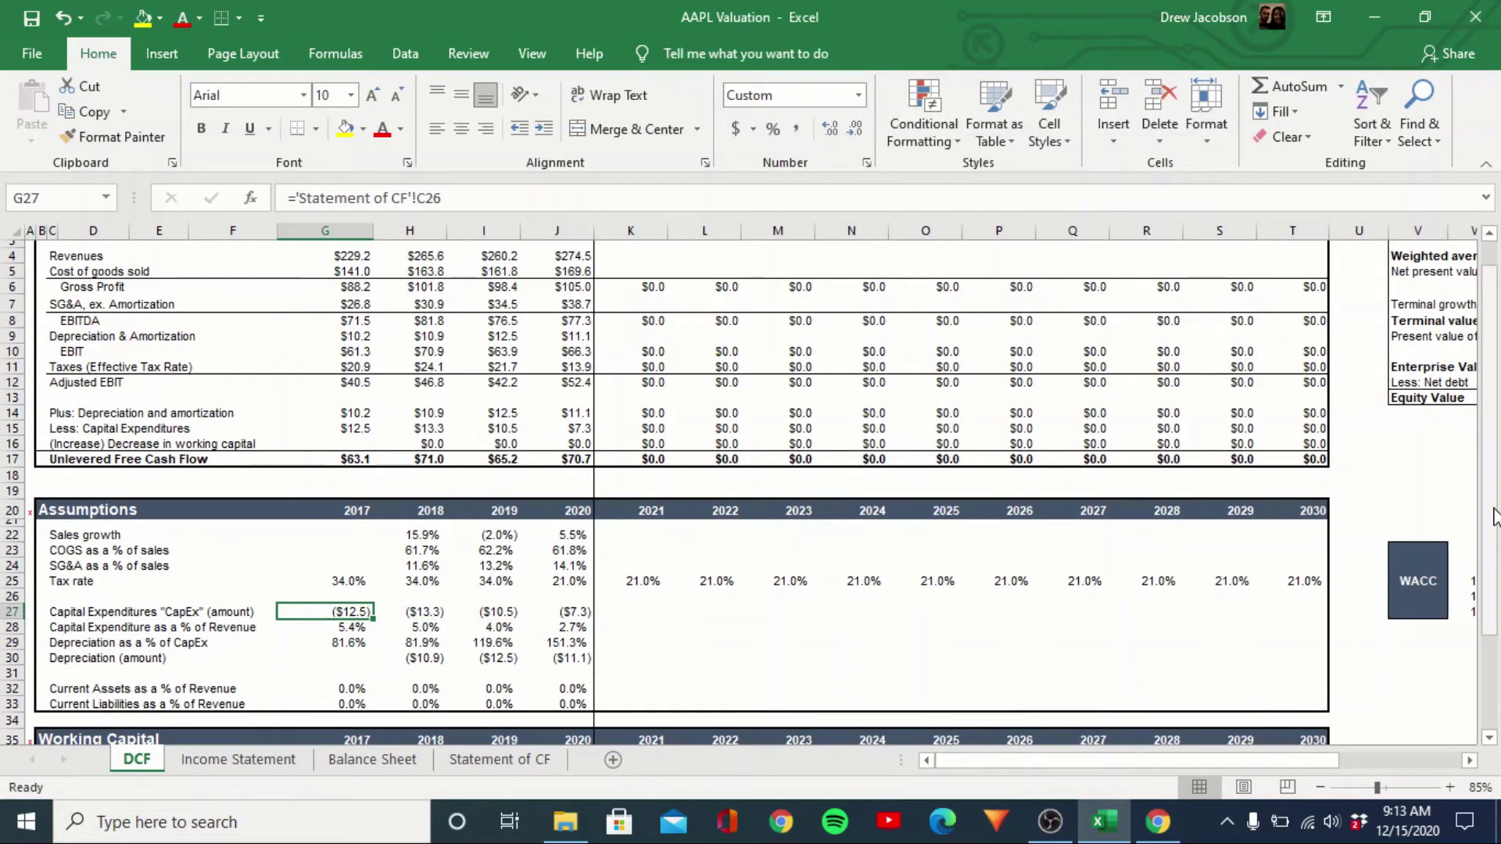
key(ctrl+Up)
key(ctrl+Up)
key(ctrl+Up)
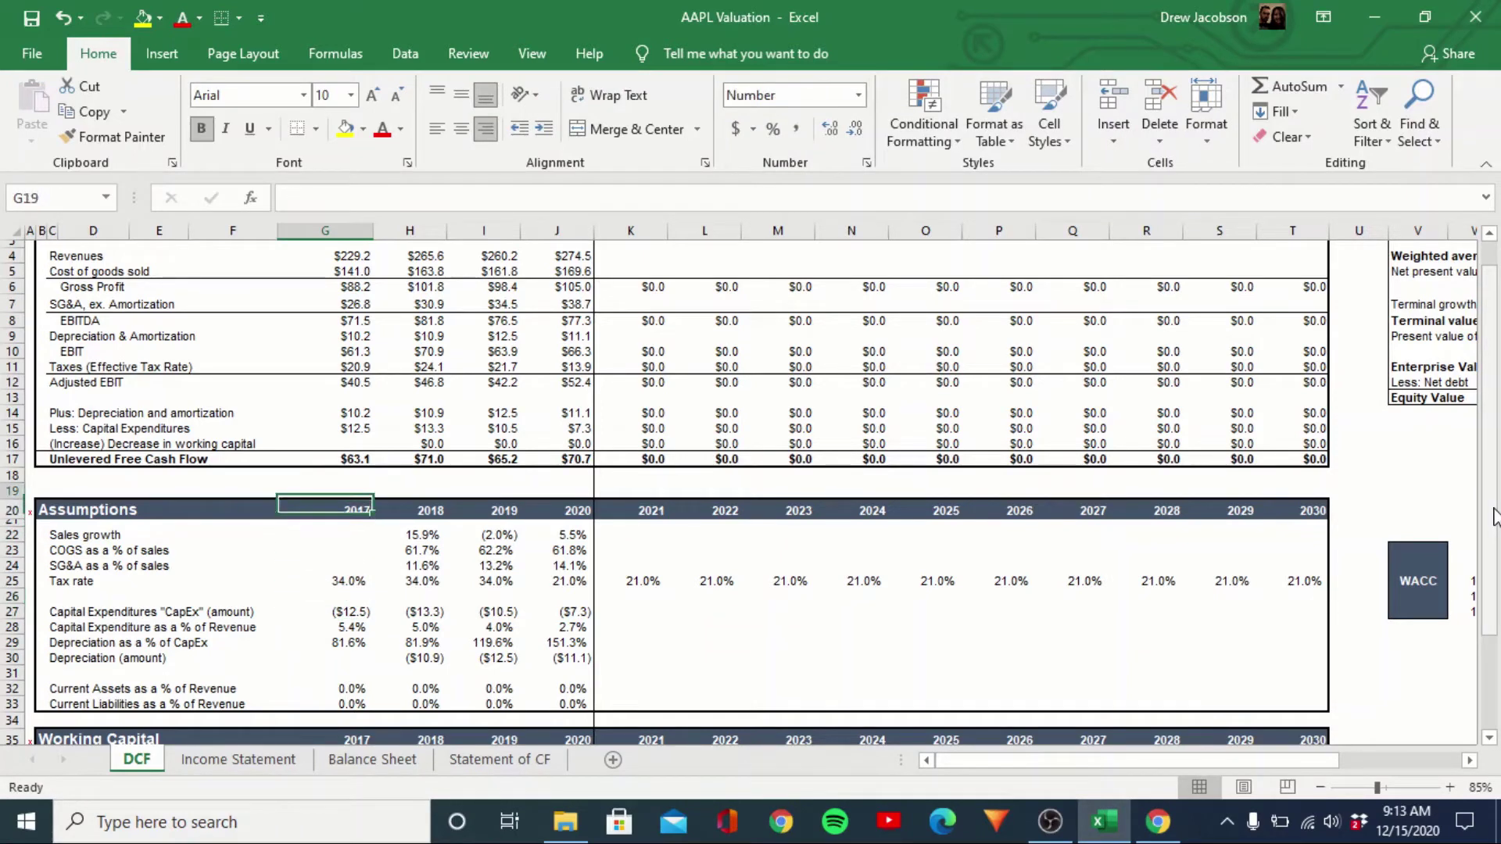
key(F2)
key(Return)
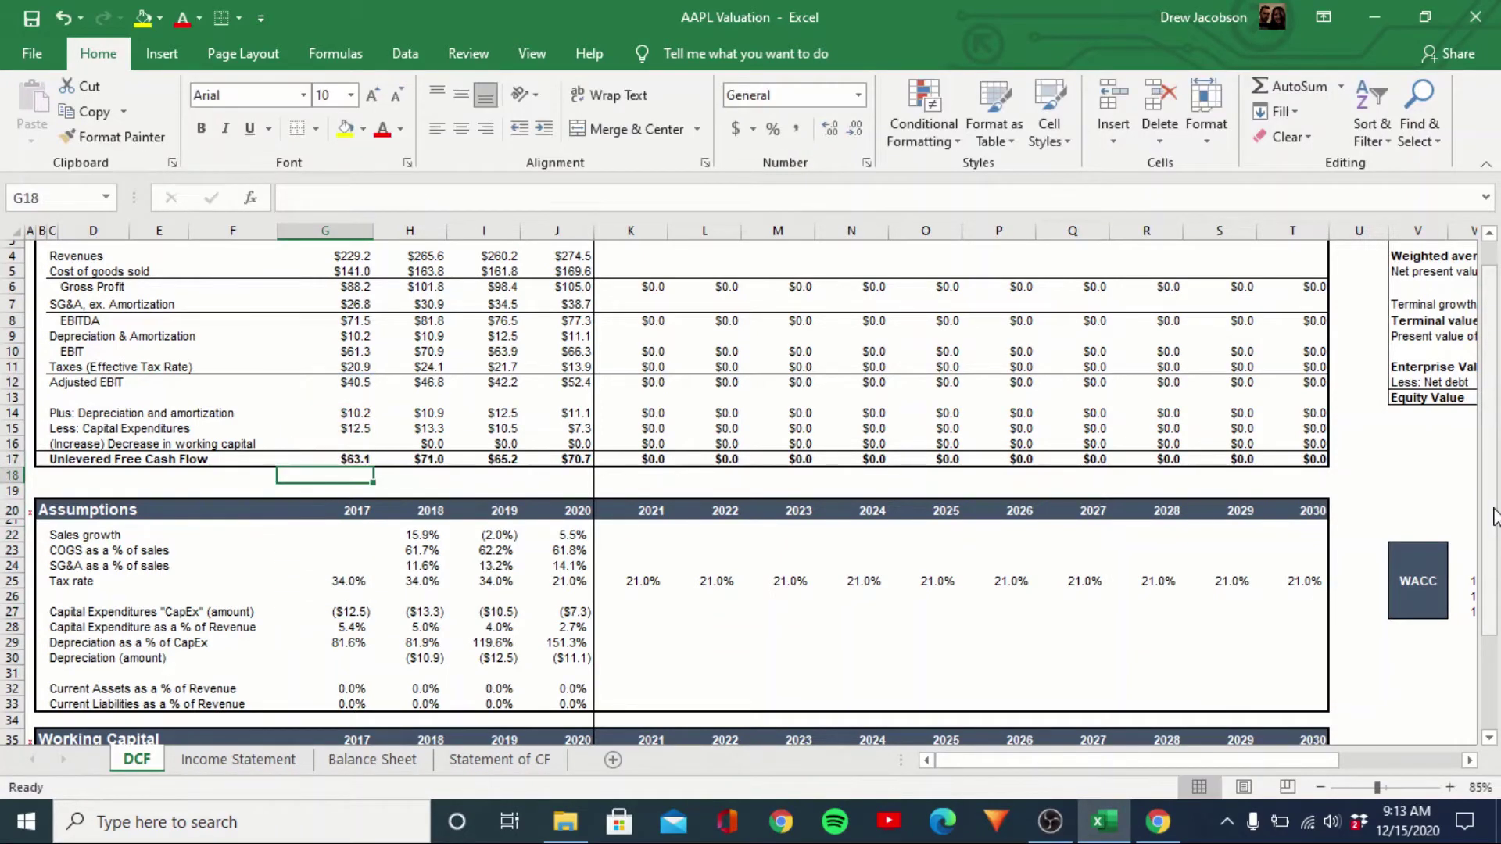
key(ctrl+Down)
key(ctrl+Down)
key(ctrl+Down)
key(F2)
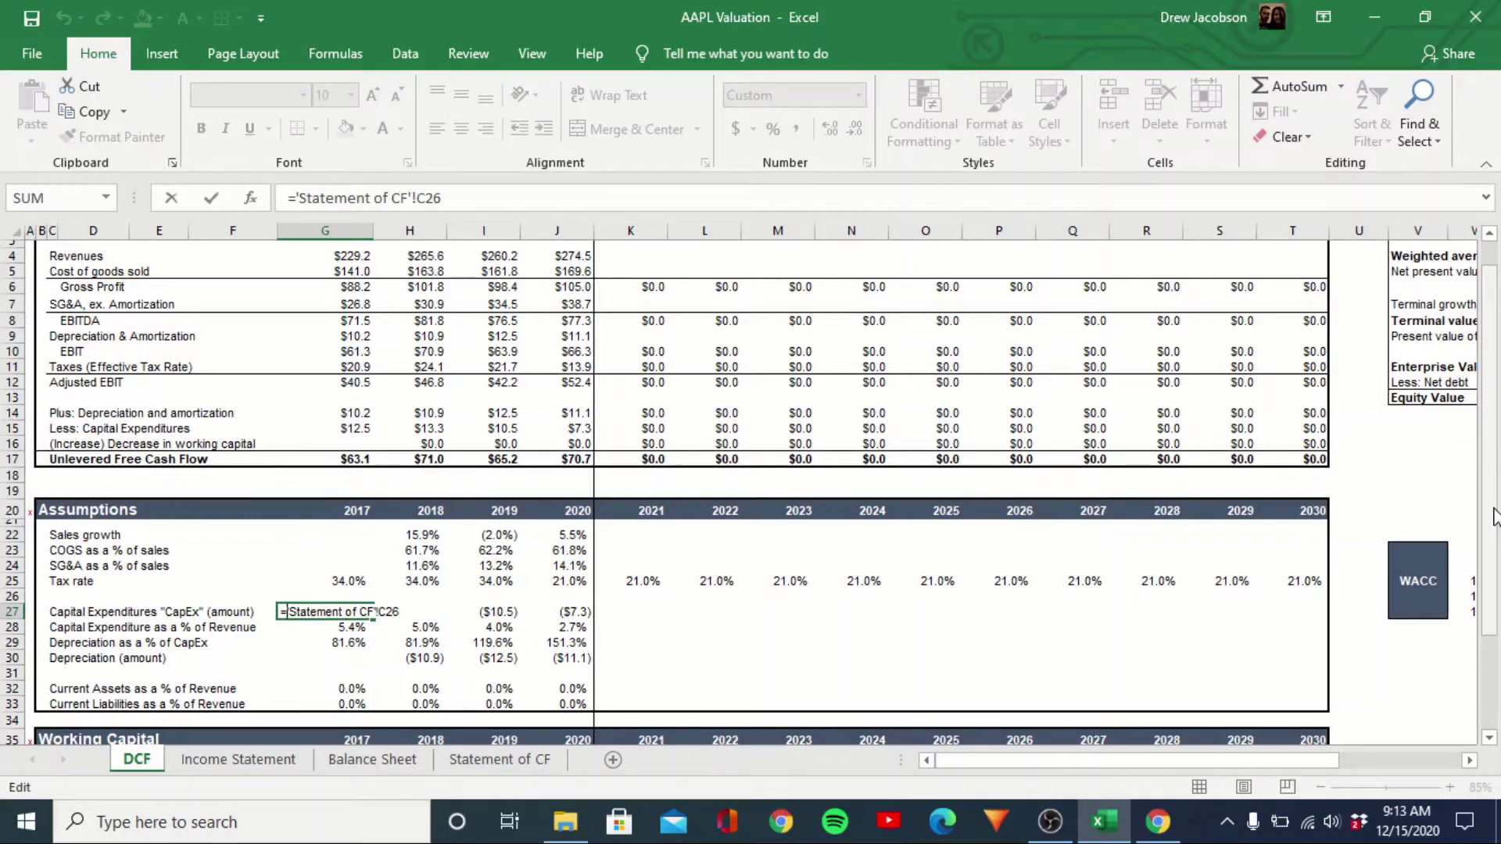
key(Return)
Paste the positive CapEx formula into 2018–2020 ($13.3, $10.5, $7.3) and review free cash flow
key(Up)
key(ctrl+c)
key(Right)
key(shift+Right)
key(shift+Right)
key(ctrl+alt+v)
key(f)
key(Return)
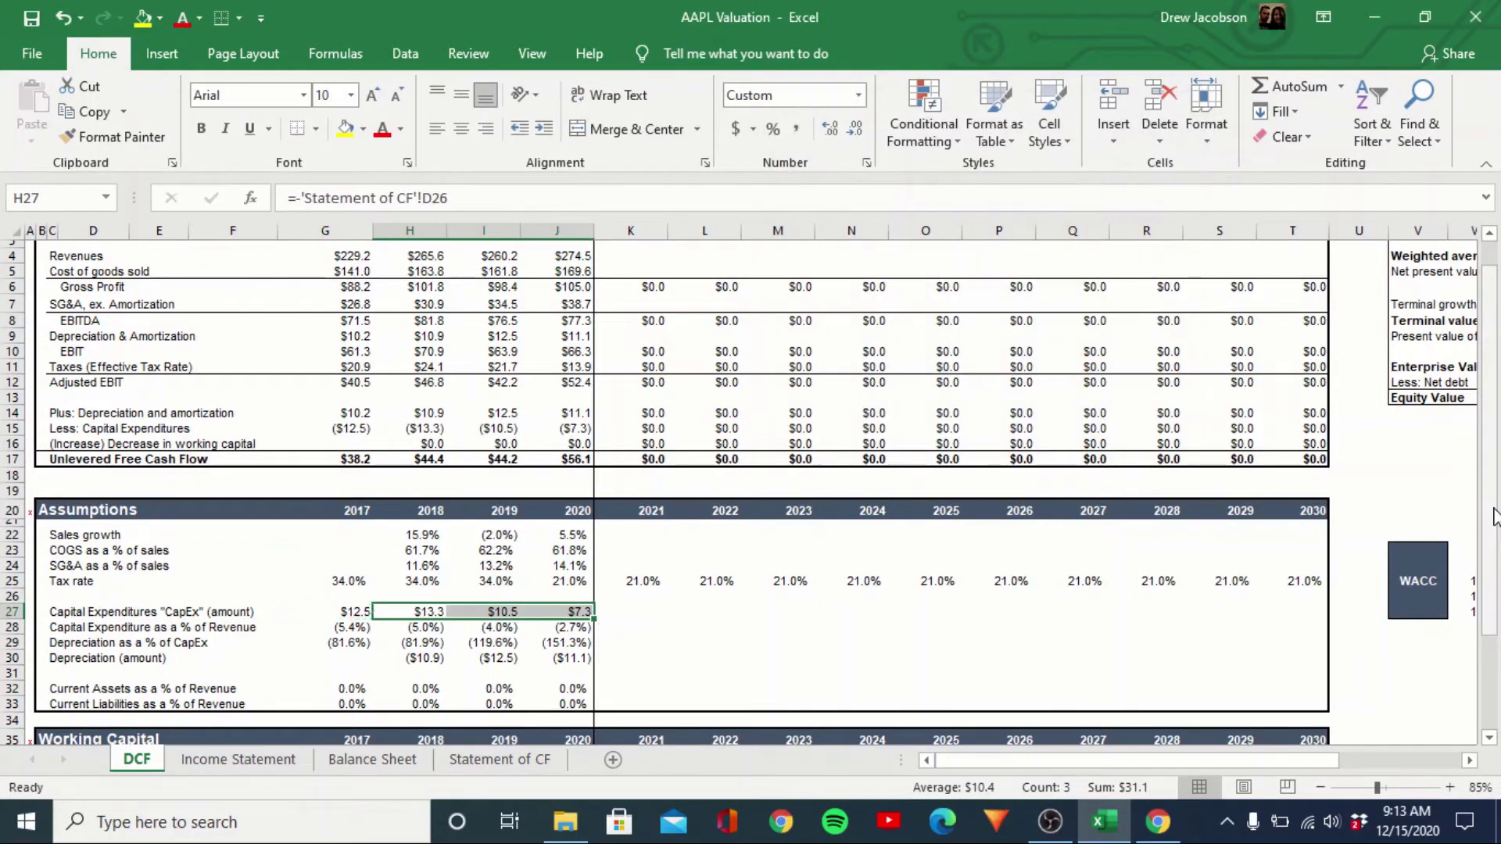
key(Left)
key(Up)
key(Up)
key(Up)
key(Up)
key(Up)
key(Up)
key(Up)
key(Up)
key(Up)
key(Right)
key(Down)
key(Down)
key(Down)
key(Down)
key(Down)
key(Down)
key(Down)
key(Down)
key(Down)
key(Down)
key(Down)
key(Down)
key(Down)
key(Down)
key(Down)
key(Down)
key(Down)
key(Down)
key(Down)
key(Down)
key(Up)
key(Up)
key(Up)
key(Up)
key(Up)
key(Up)
key(Up)
key(Up)
Look over the Balance Sheet's current assets figures before building the 2018 link
key(Up)
key(Up)
key(Left)
key(Right)
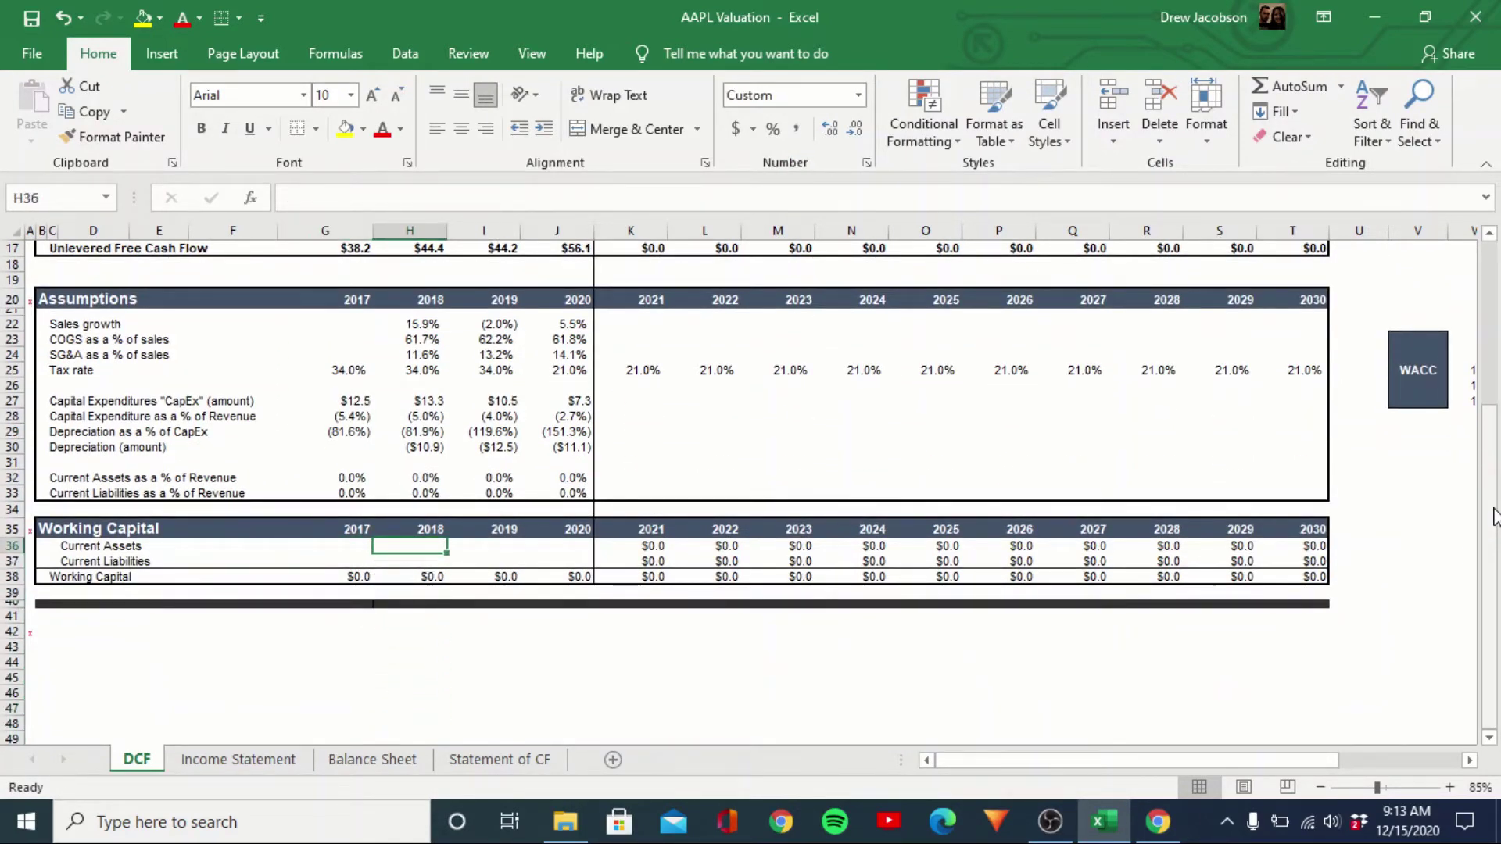
key(ctrl+Page_Down)
key(ctrl+Page_Down)
key(Up)
key(Up)
key(Left)
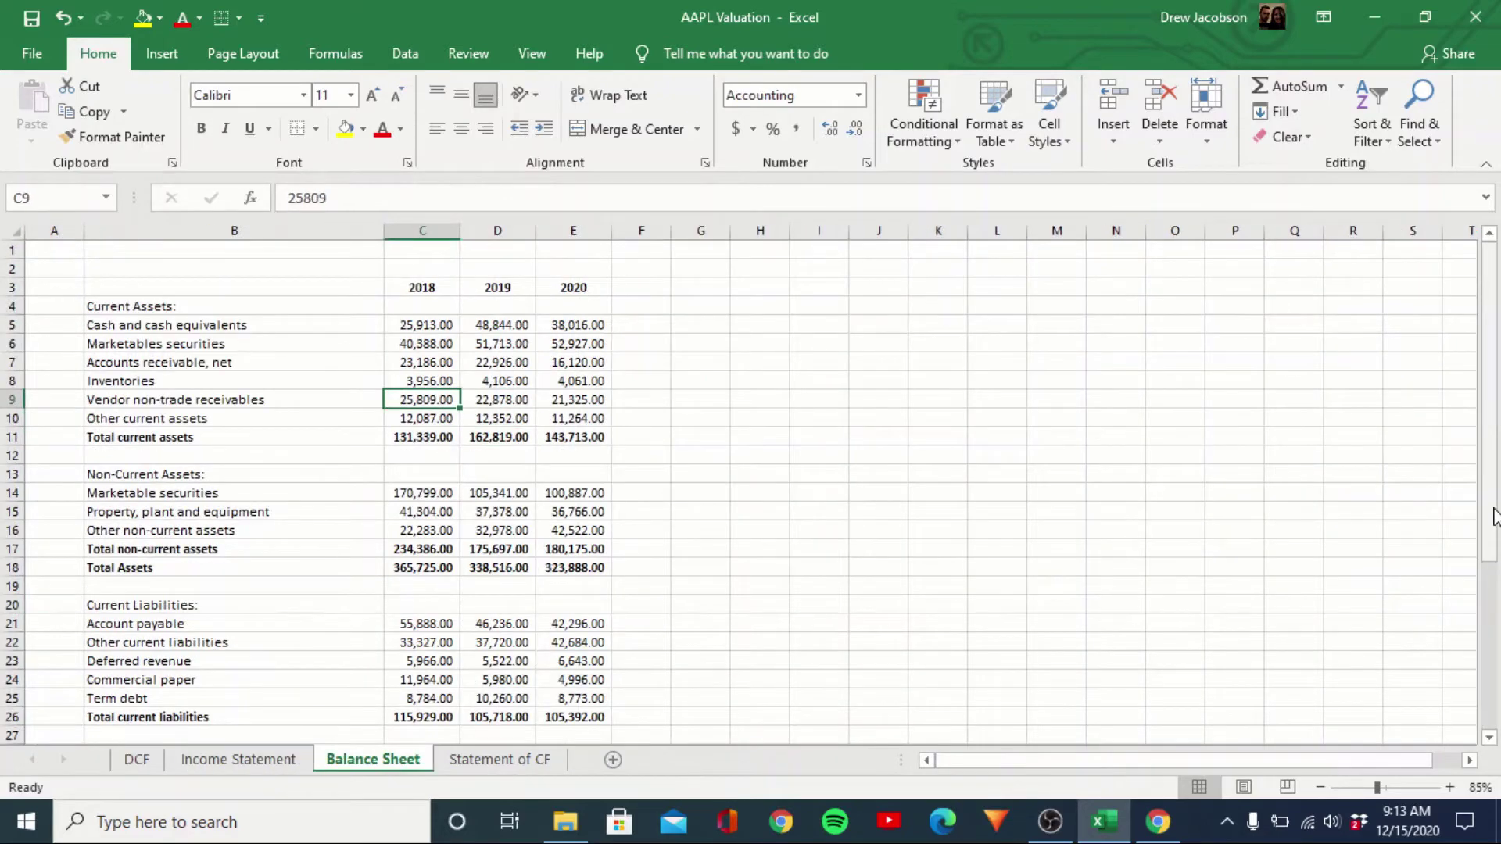
key(ctrl+Page_Up)
key(ctrl+Page_Up)
Start the 2018 Current Assets formula in H36 with Balance Sheet accounts receivable (C7)
text(=)
key(ctrl+Page_Down)
key(ctrl+Page_Down)
key(Down)
key(Right)
key(Down)
key(Down)
key(Down)
key(Down)
key(Down)
key(Down)
key(Down)
key(Down)
key(Down)
key(Right)
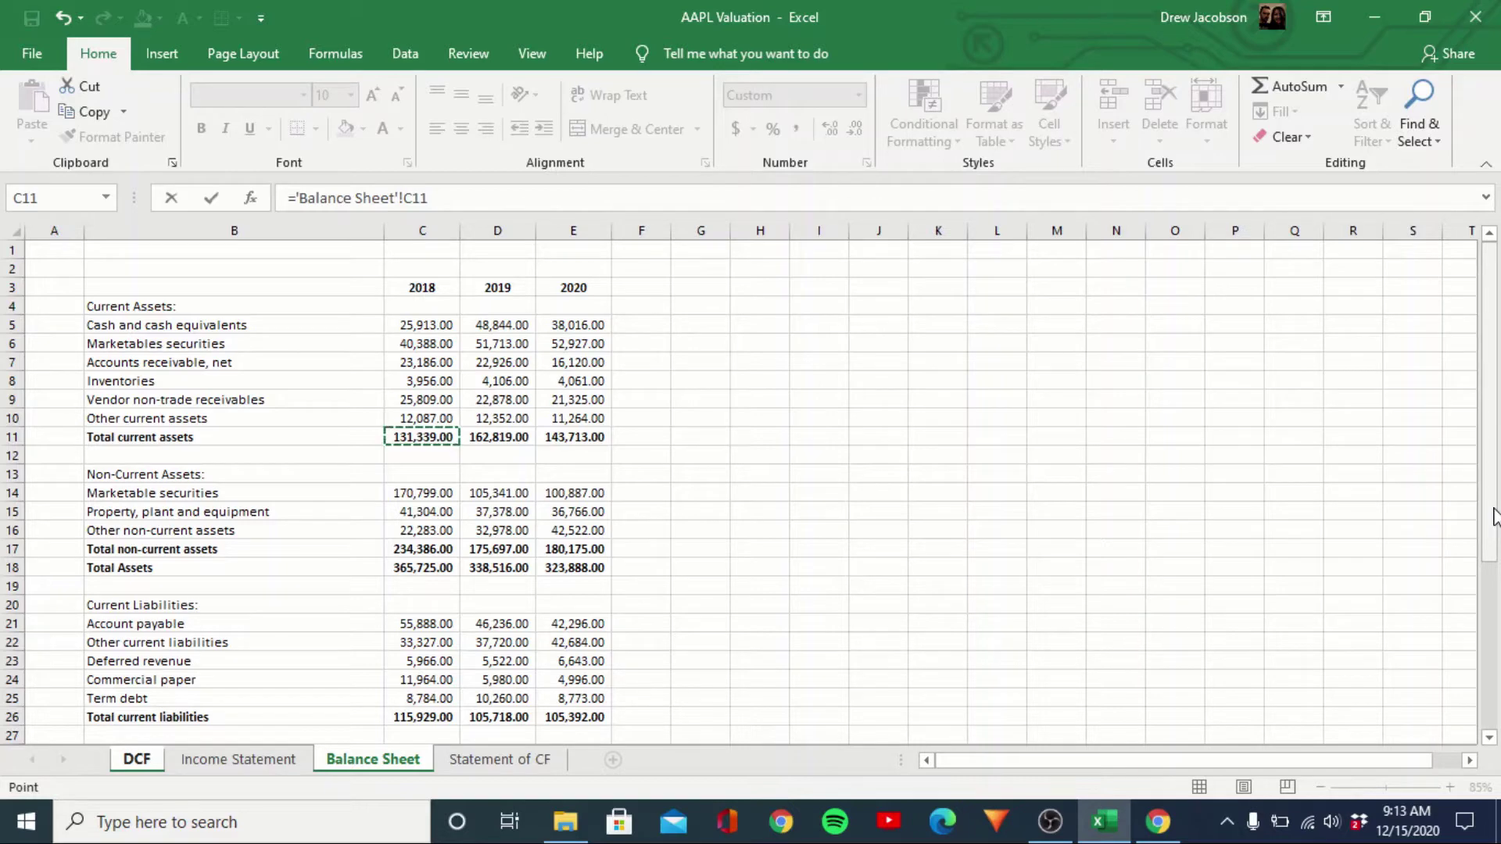
key(Up)
key(Up)
key(Up)
key(Up)
key(Up)
key(Up)
key(Down)
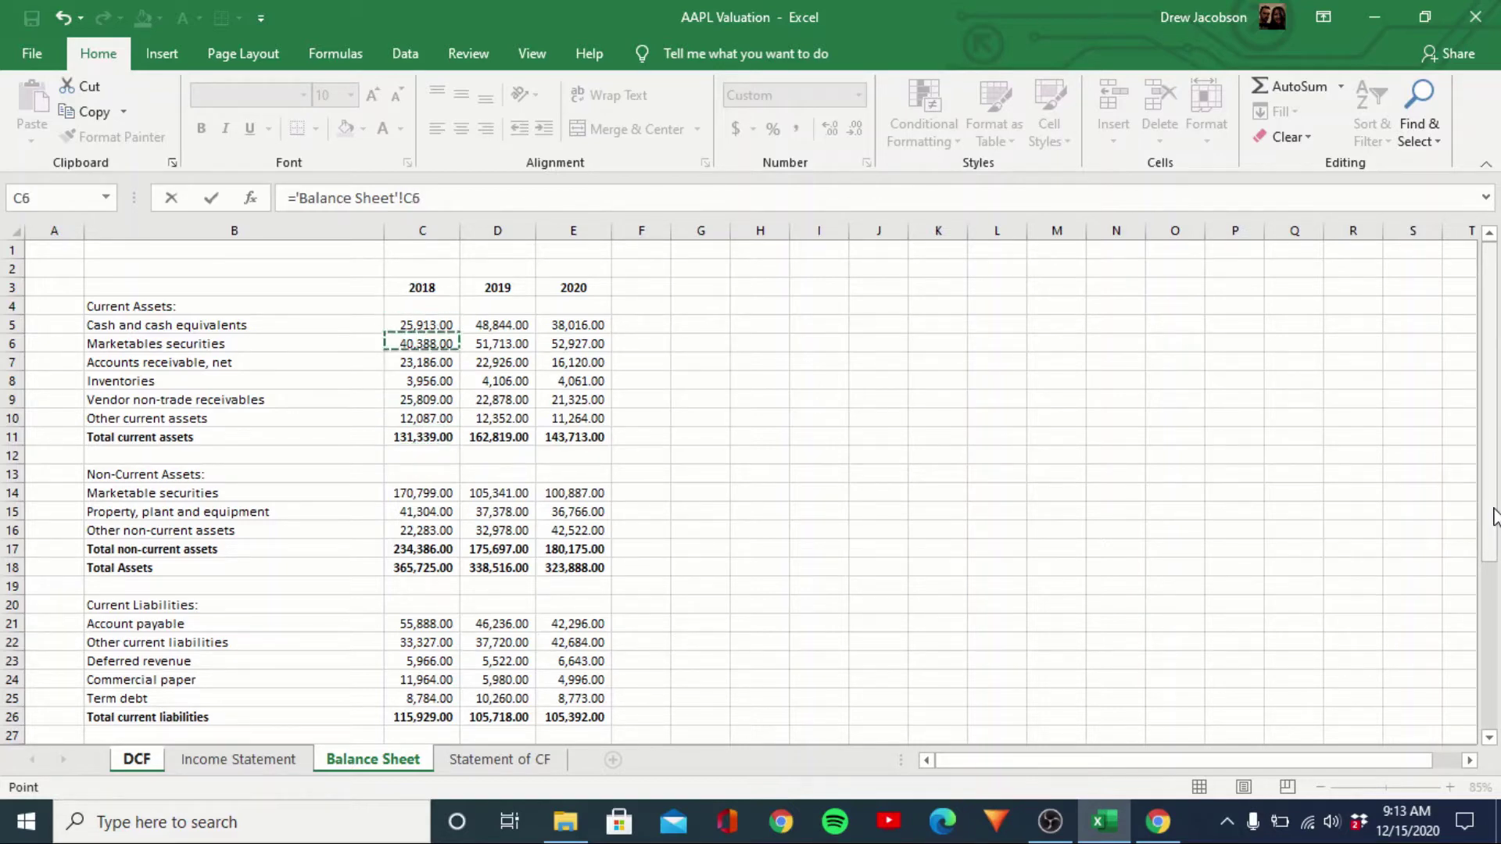
key(Down)
Add inventories, vendor non-trade receivables and other current assets (C8–C10) for $65.0
text(+)
key(Down)
key(Down)
key(Down)
key(Down)
key(Down)
key(Down)
key(Down)
key(Down)
key(Down)
key(Right)
key(Right)
key(Up)
key(Up)
text(+)
key(Down)
key(Down)
key(Down)
key(Down)
key(Down)
key(Down)
key(Down)
key(Down)
key(Right)
key(Right)
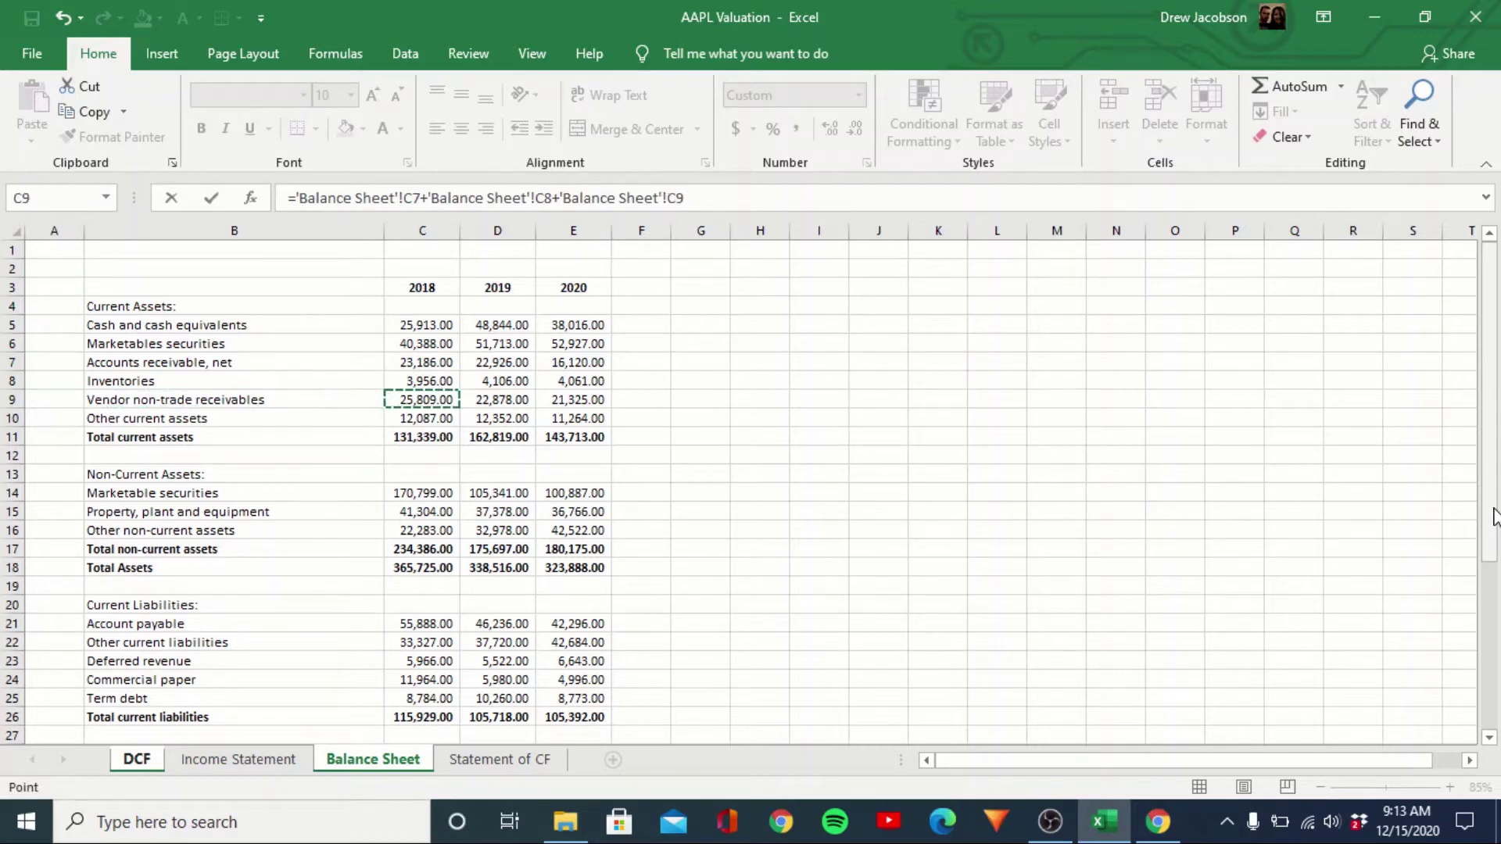
text(+)
key(Right)
key(Right)
key(Down)
key(Down)
key(Down)
key(Down)
key(Down)
key(Down)
key(Down)
key(Down)
key(Down)
key(Return)
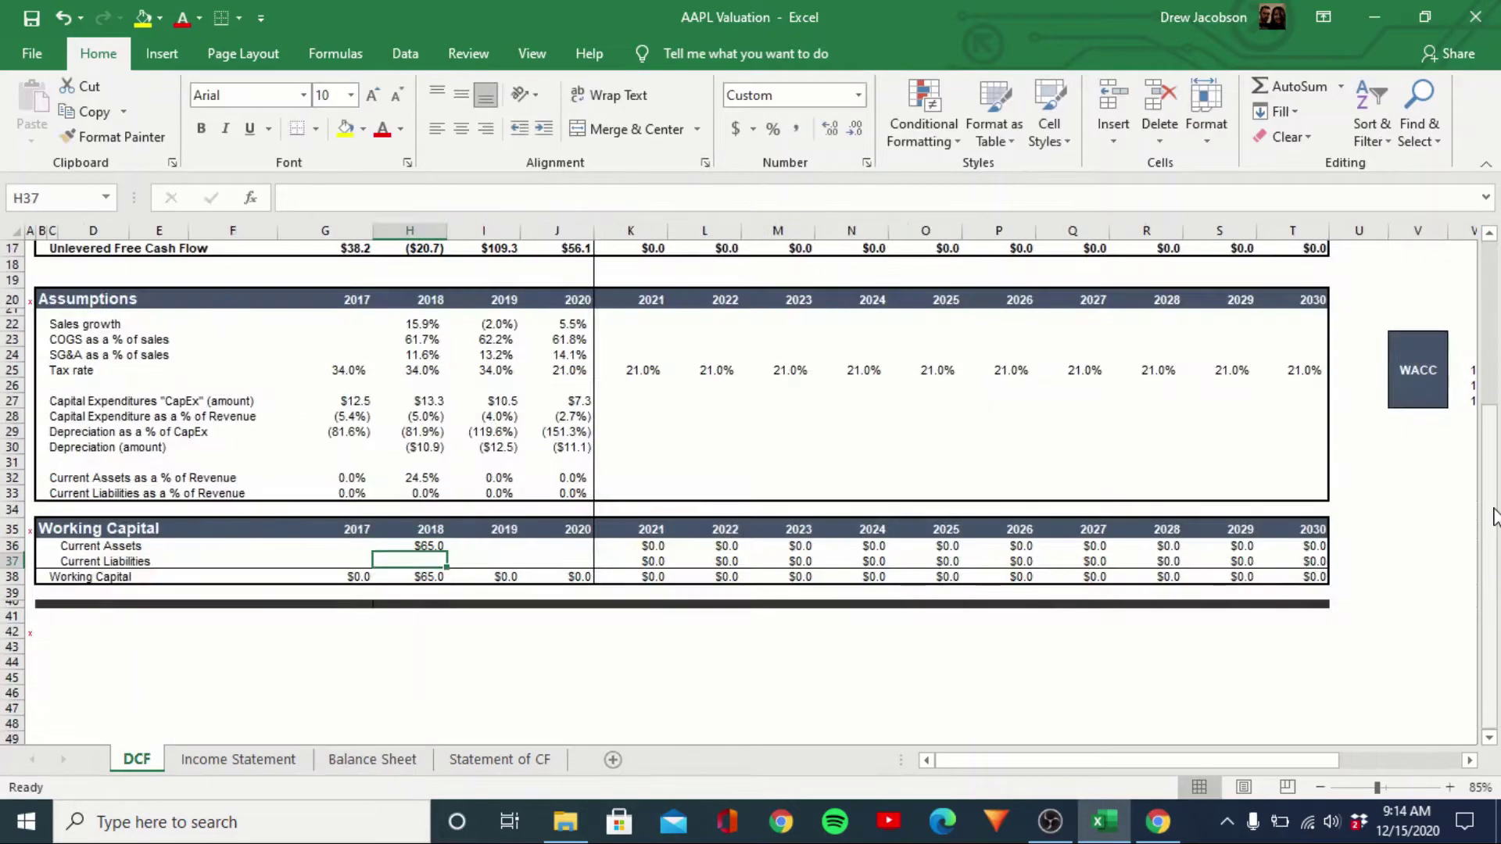
key(Up)
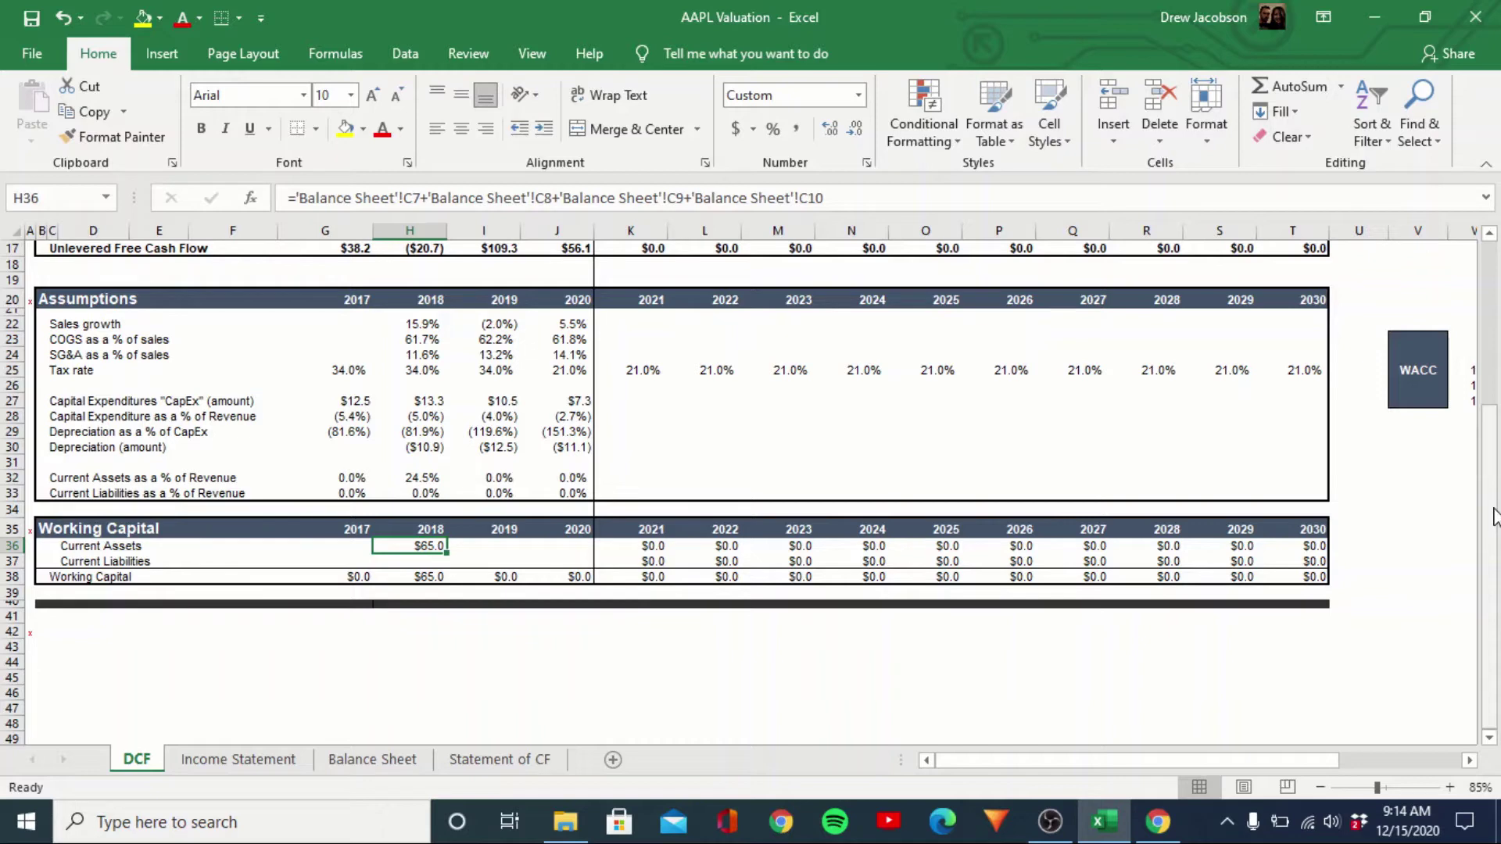
key(Down)
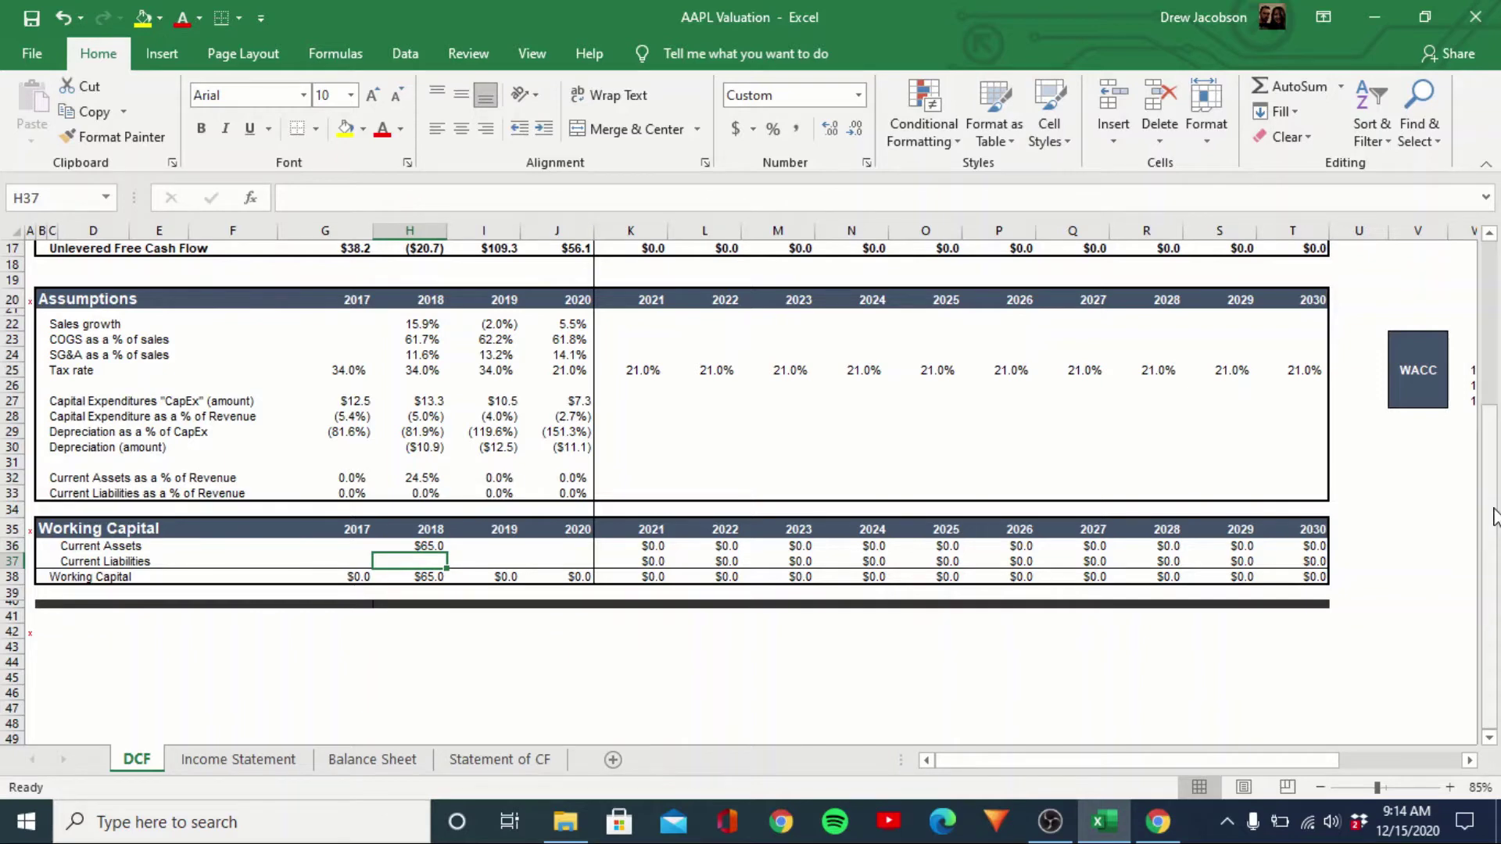
Set H37 to Balance Sheet C21 + C22, payables plus other current liabilities, giving $89.2
text(=)
key(ctrl+Page_Down)
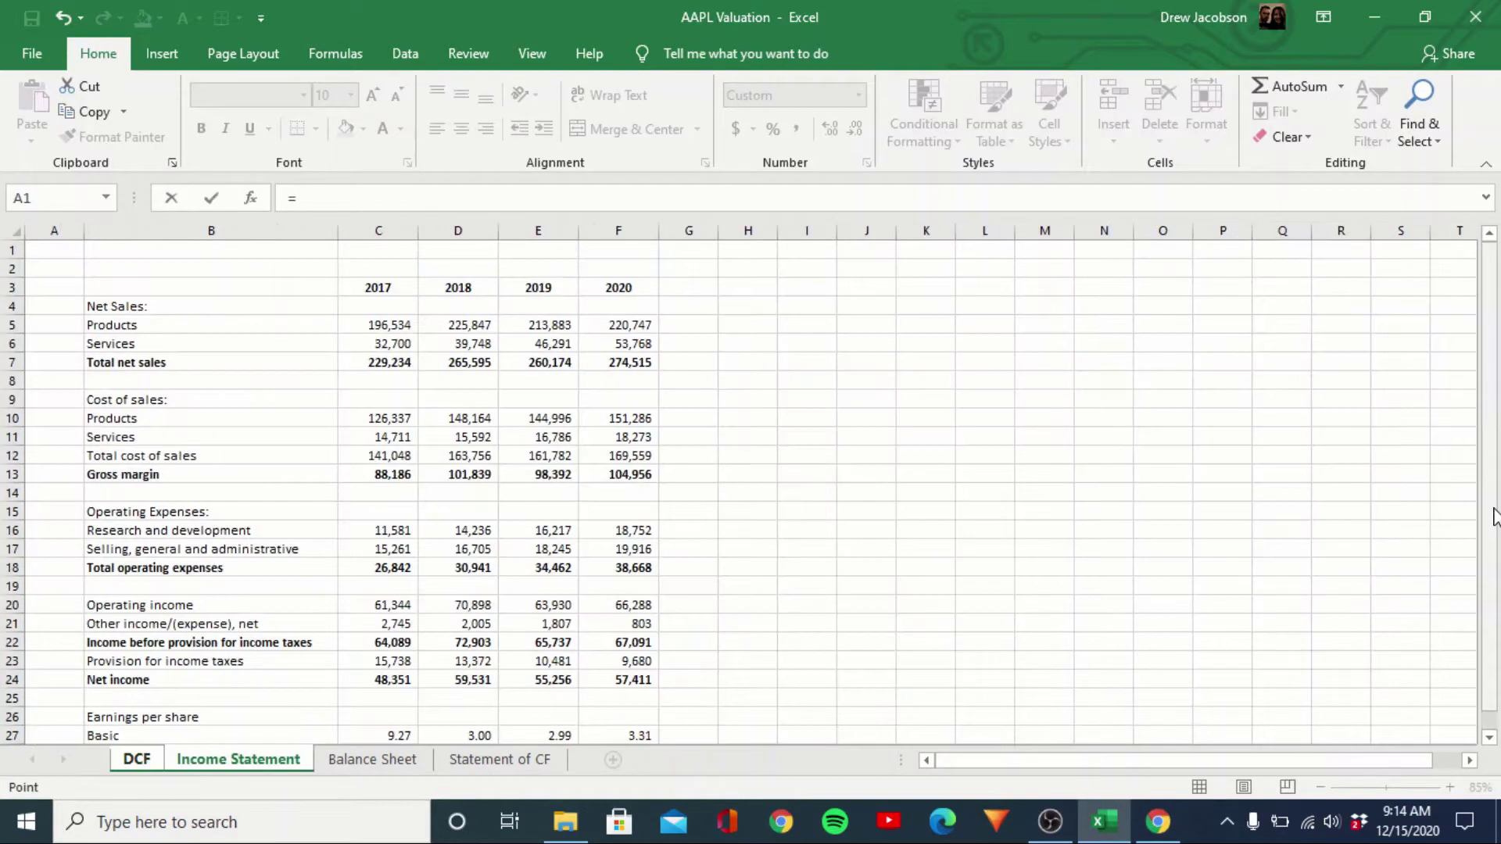
key(Down)
key(Down)
key(ctrl+Page_Down)
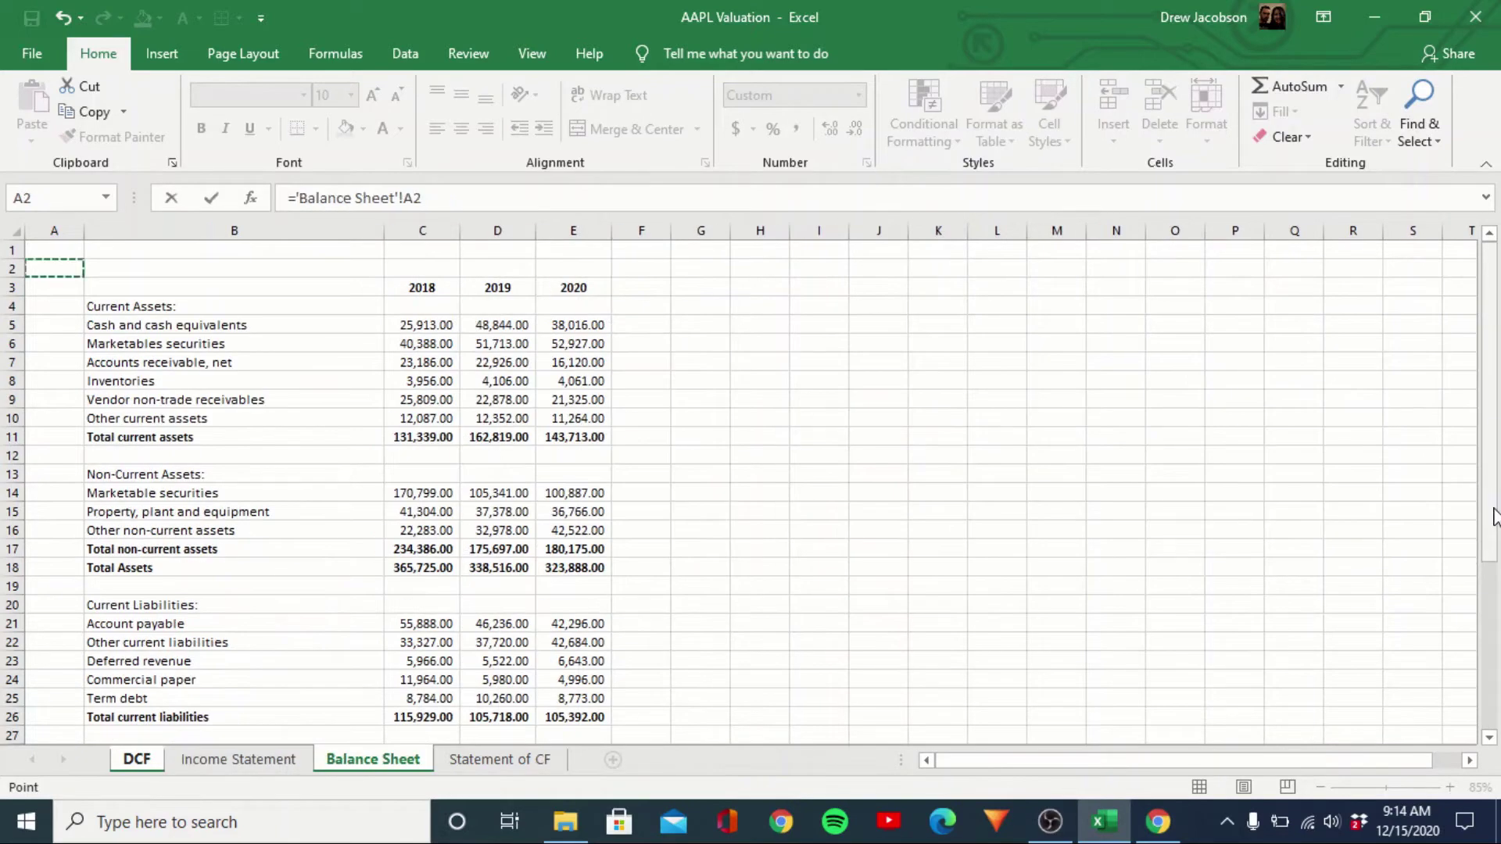
key(Down)
key(Down)
key(Down)
key(Down)
key(Down)
key(Down)
key(Down)
key(Down)
key(Down)
key(Down)
key(Down)
key(Down)
key(Down)
key(Down)
key(Down)
key(Down)
key(Down)
key(Down)
key(Down)
key(Down)
key(Down)
key(Down)
key(Down)
key(Down)
key(Down)
key(Right)
key(Right)
key(Up)
key(Up)
key(Up)
key(Up)
key(Up)
key(Up)
text(+)
click(426, 642)
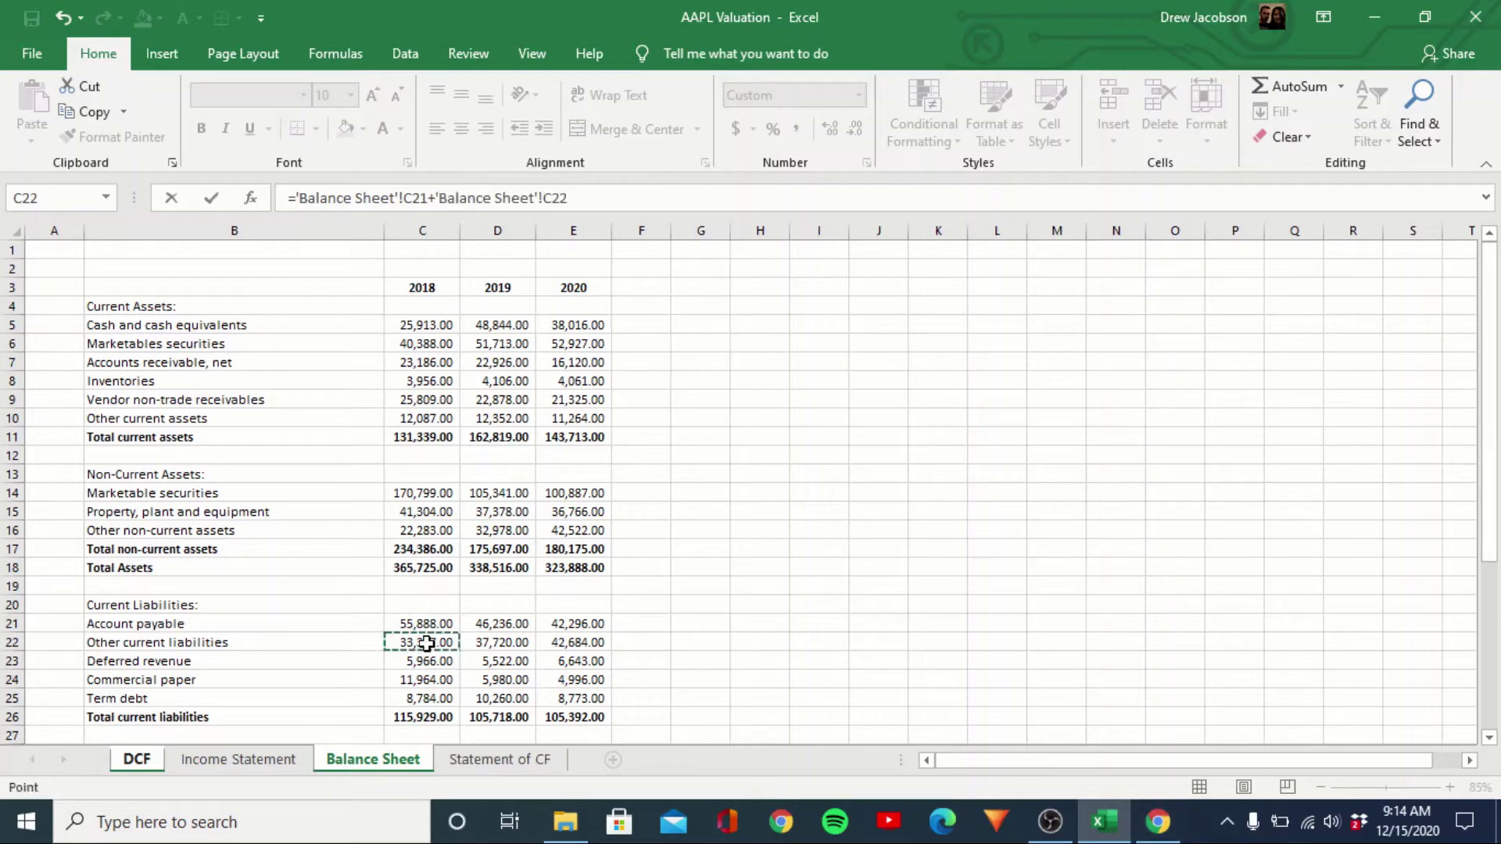
text(+)
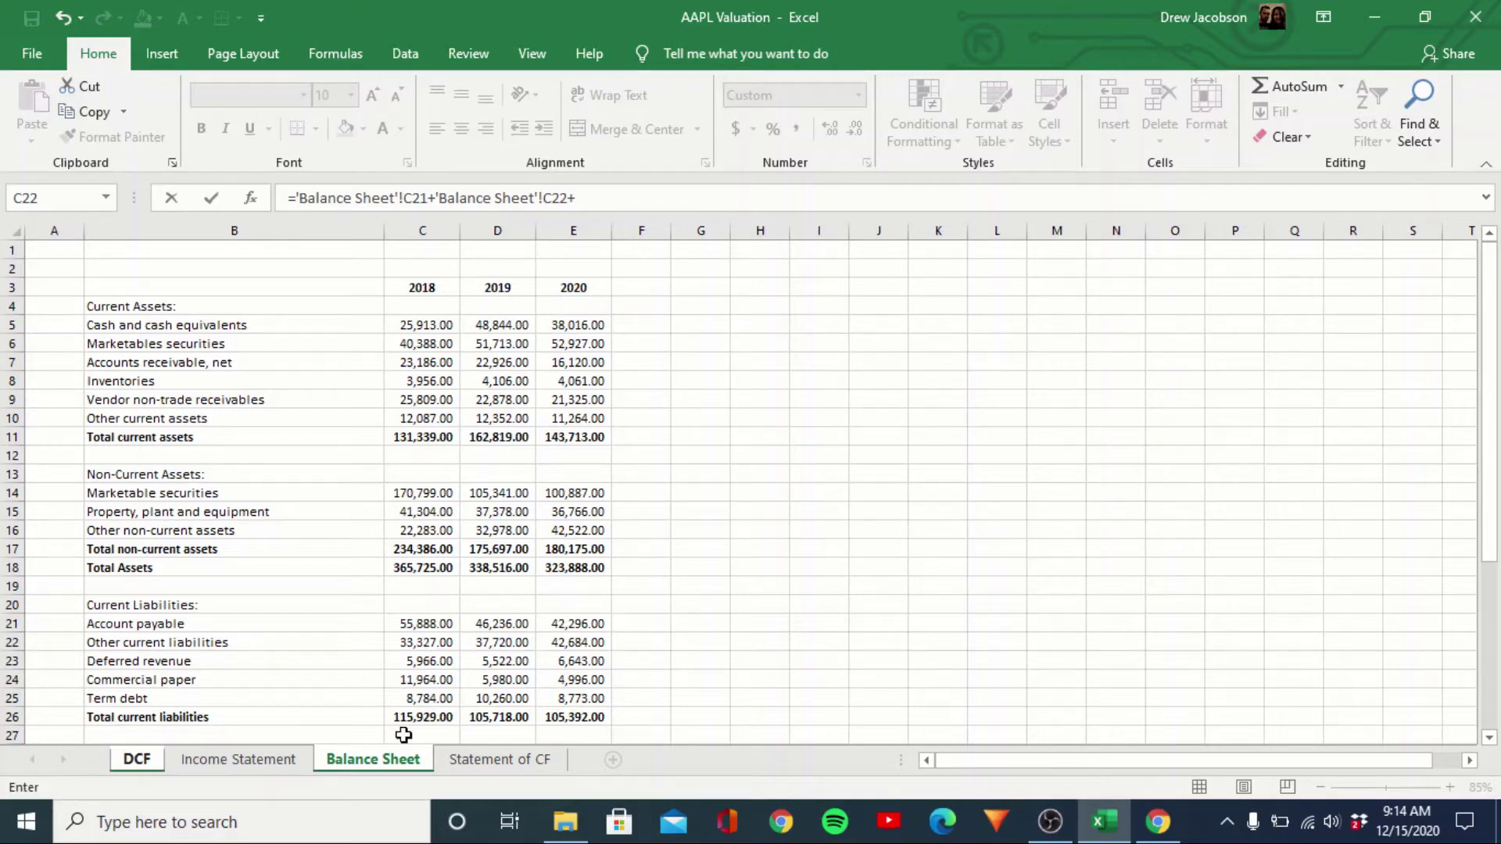
key(Return)
key(Up)
key(Up)
Copy the 2018 current assets and liabilities formulas (H36:H37) into 2019–2020 (I36:J37)
key(shift+Down)
key(ctrl+c)
key(Right)
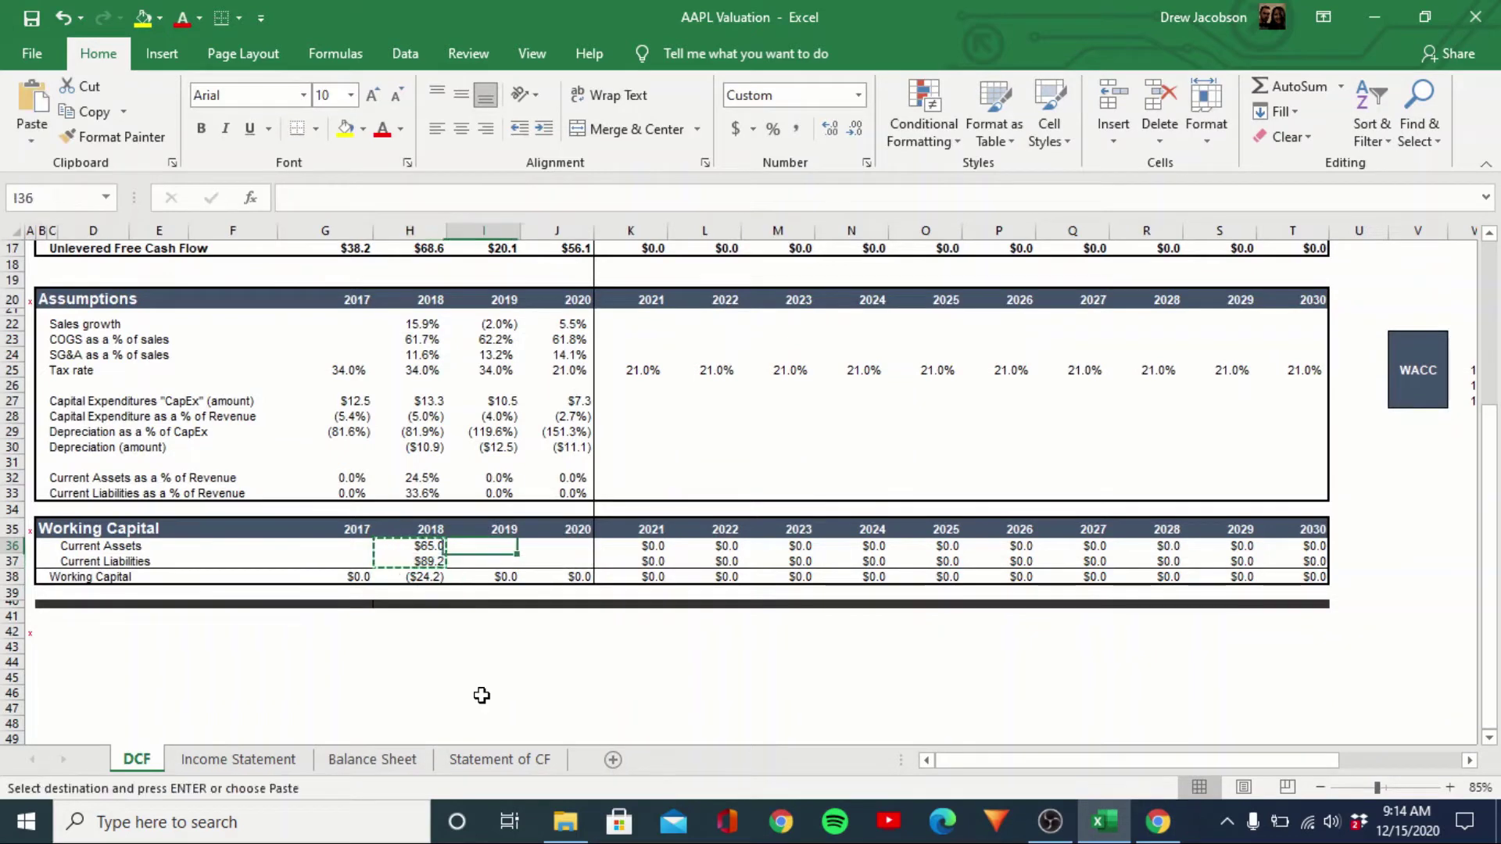
key(shift+Right)
key(shift+Down)
key(ctrl+v)
key(Escape)
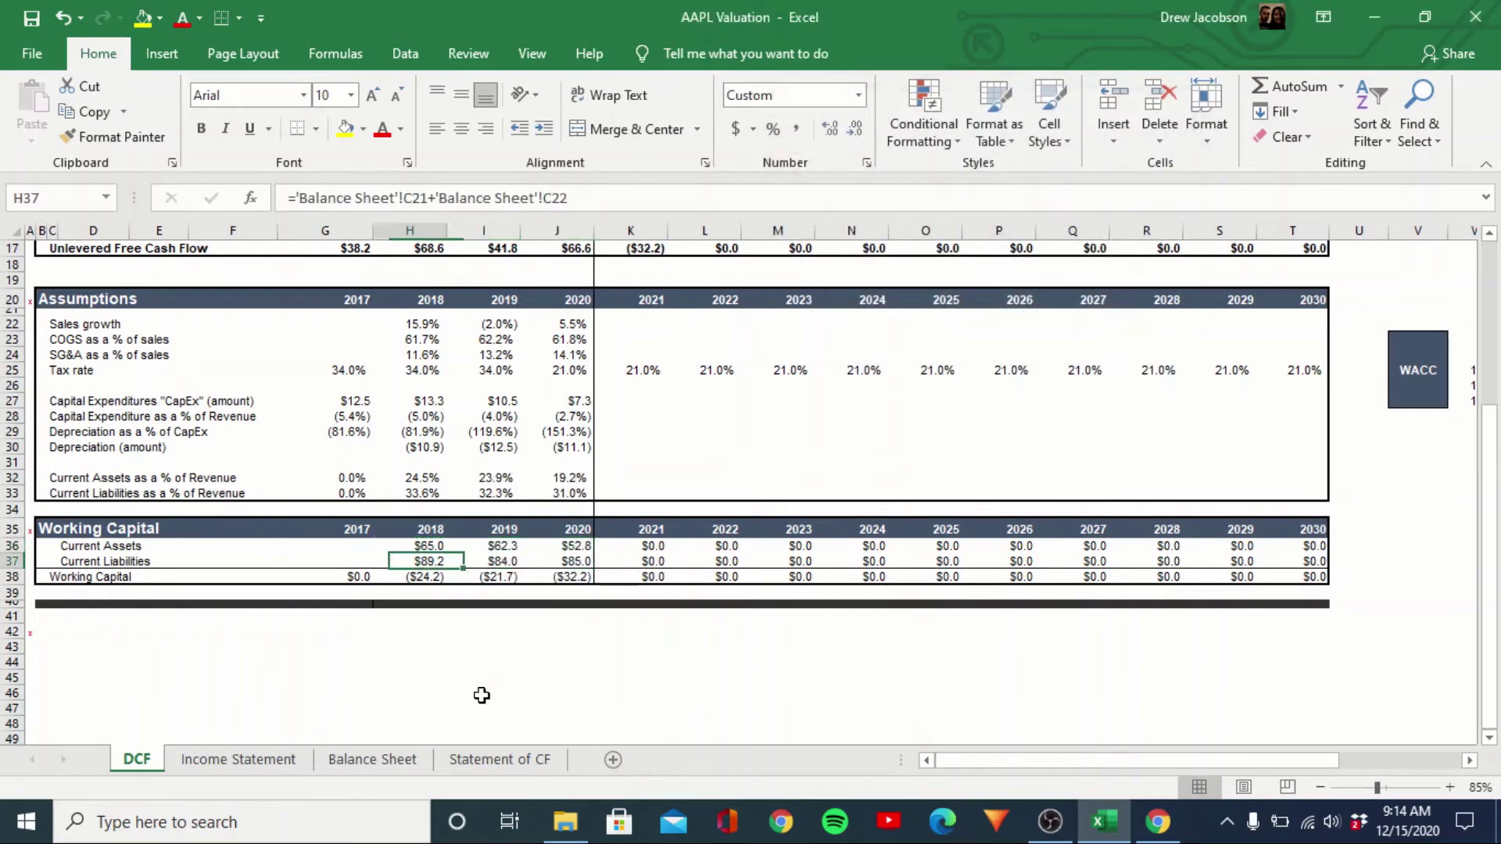
key(Left)
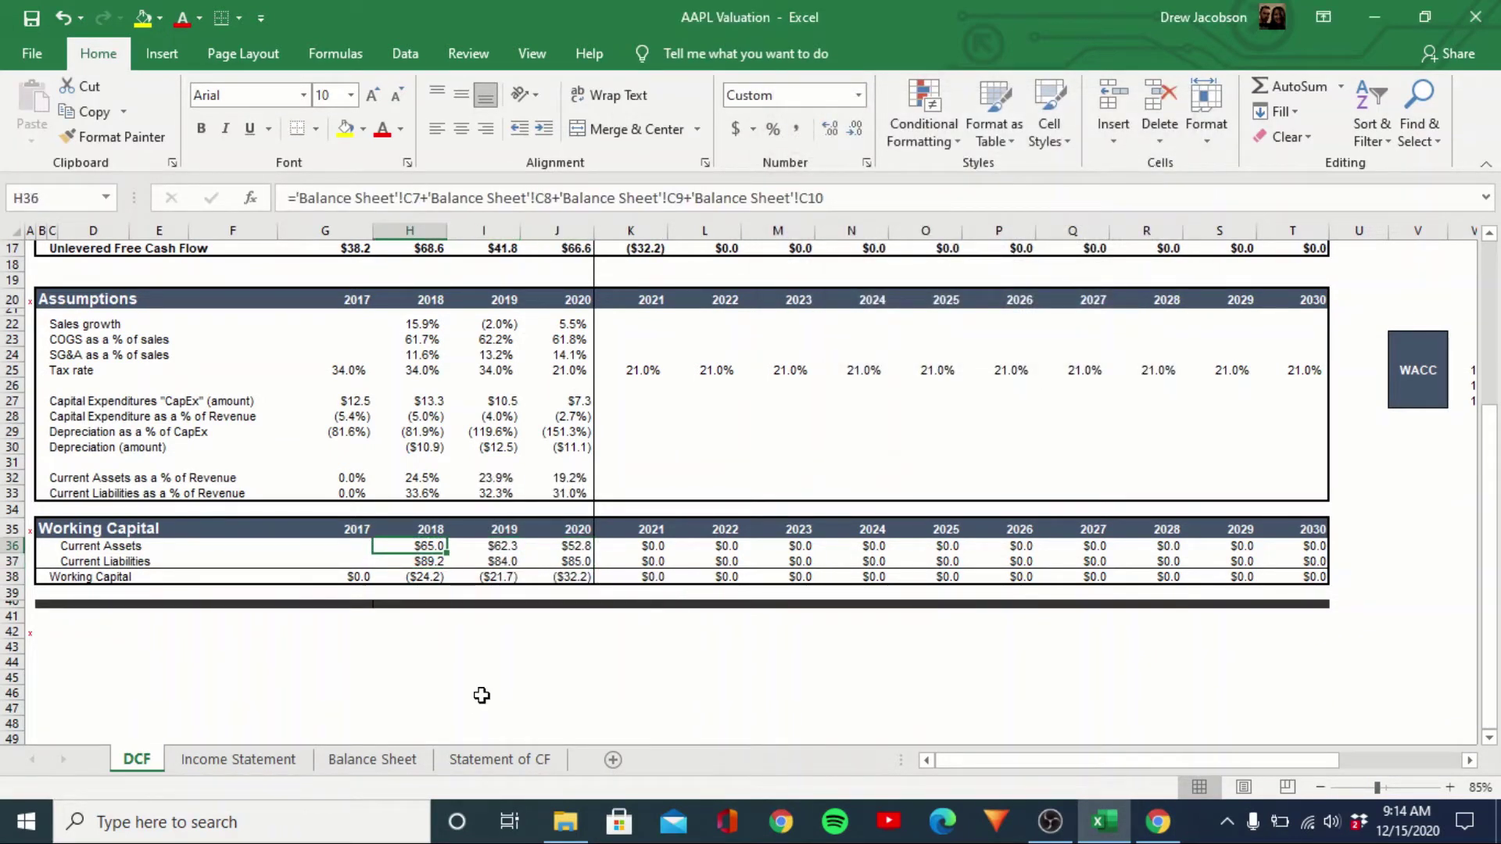
Check the working capital formulas for 2018–2020, showing ($21.7) and ($32.2) later years
key(Down)
key(Down)
key(Right)
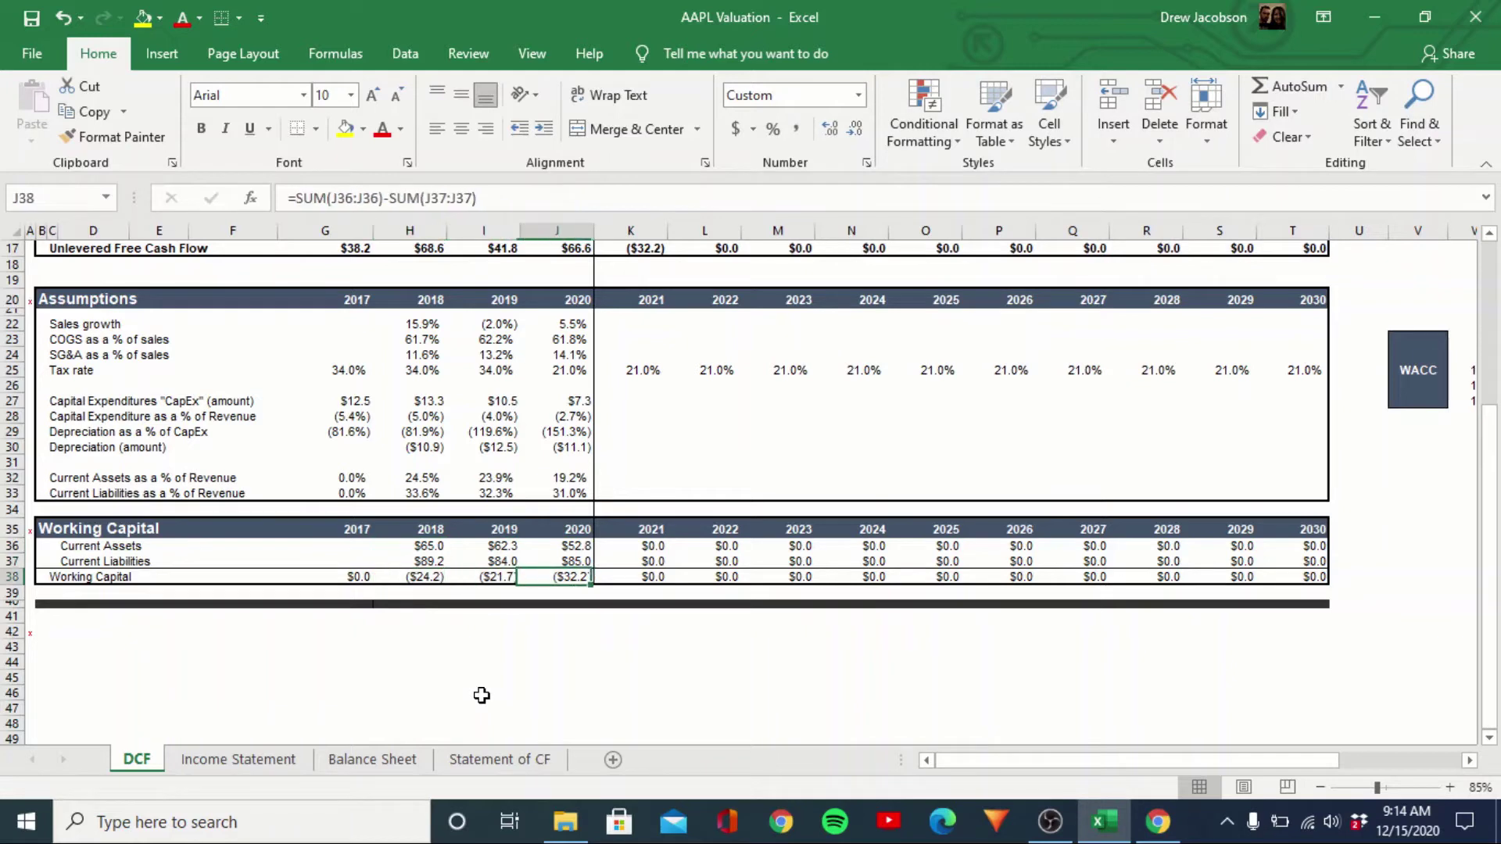
key(Left)
key(Right)
Review the change in working capital flowing into unlevered free cash flow ($68.6, $41.8, $66.6)
key(Right)
key(Right)
key(Left)
key(Left)
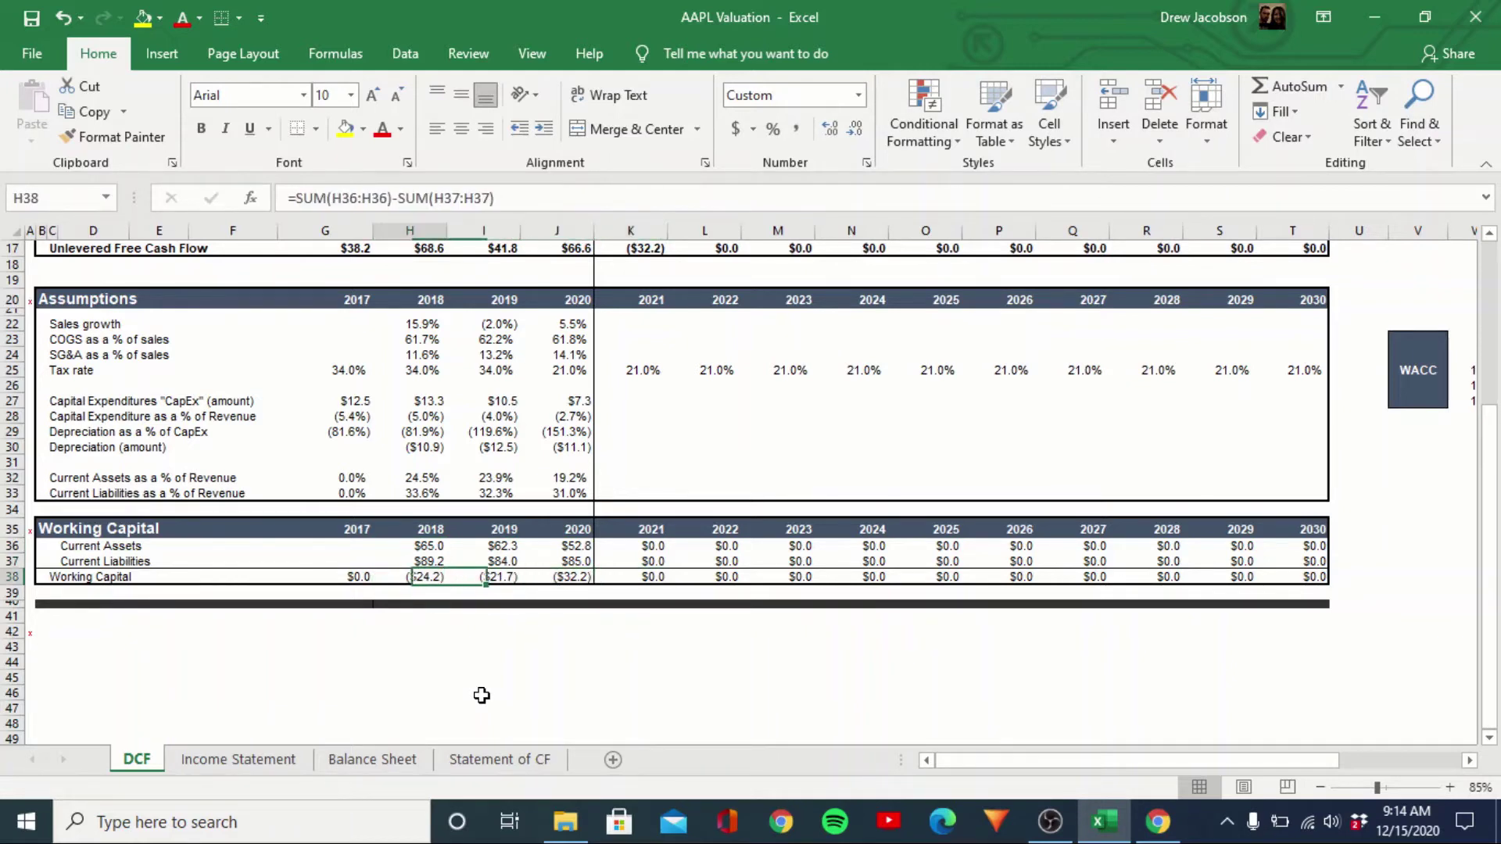
key(Left)
key(Up)
key(Up)
key(Up)
key(Up)
key(Up)
key(Up)
key(Up)
key(Up)
key(Up)
key(Up)
key(Up)
key(Up)
key(Up)
key(Up)
key(Up)
key(Up)
key(Up)
key(Up)
key(Up)
key(Up)
key(Down)
key(Down)
key(Down)
key(Down)
key(Down)
key(Right)
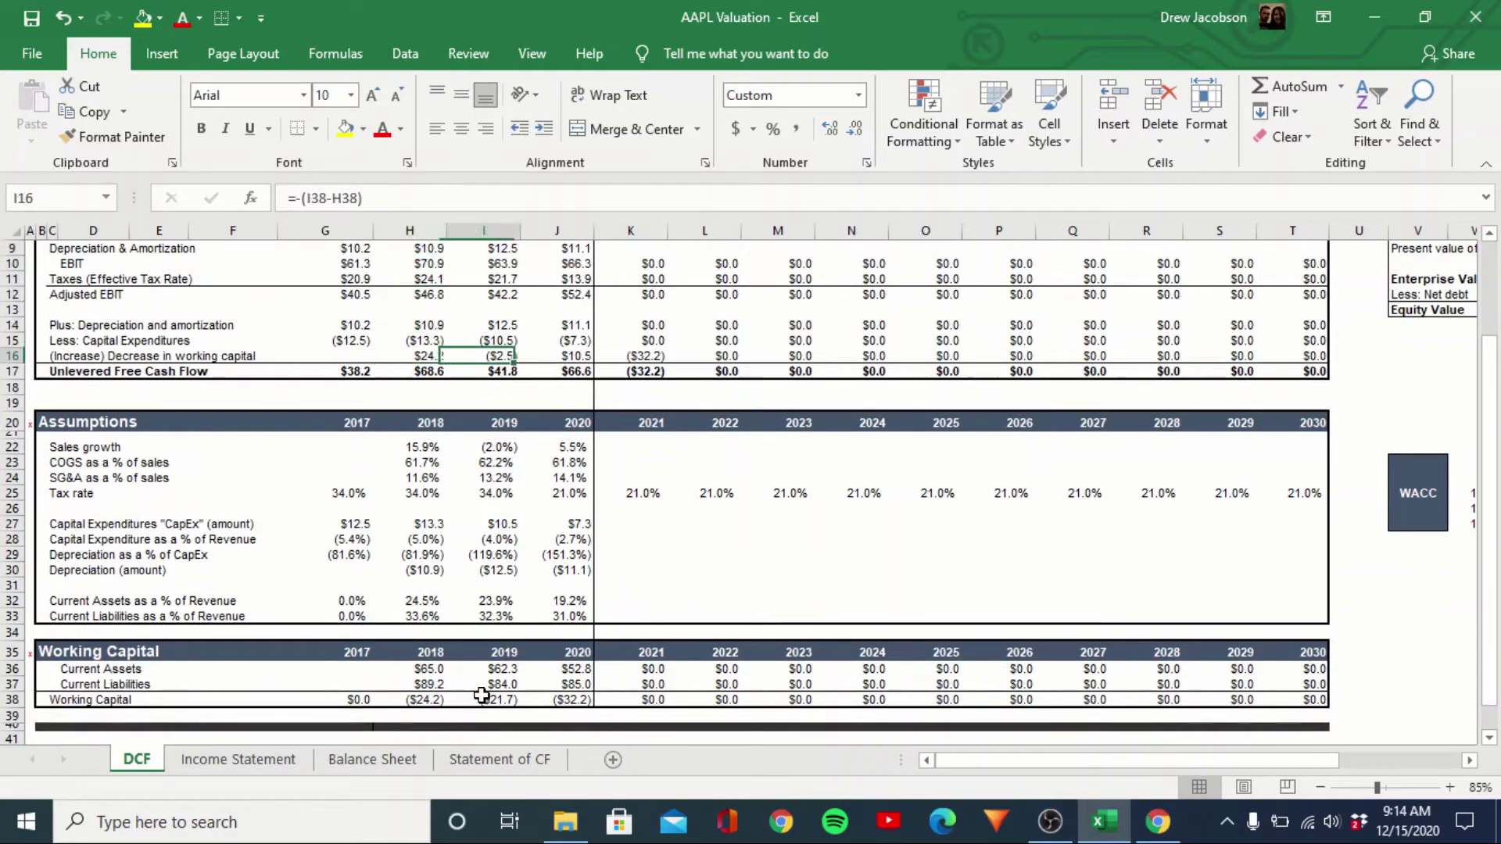
key(Left)
key(Right)
key(Right)
key(Left)
key(Left)
key(Right)
key(Right)
key(Left)
key(Left)
key(Right)
key(Right)
key(Left)
key(Left)
key(Left)
key(Right)
key(Right)
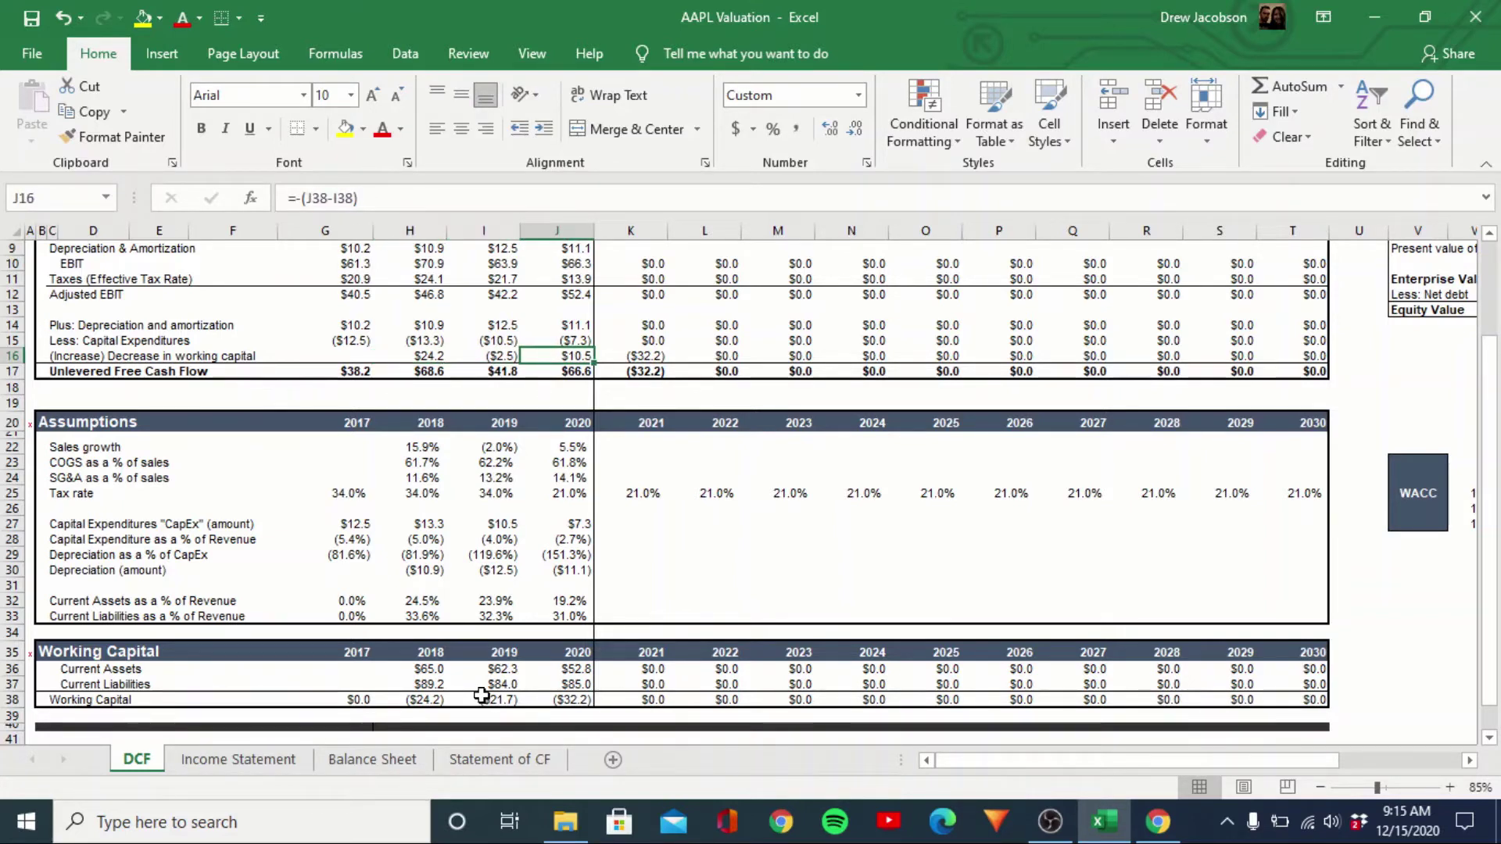
Review the 2018–2020 sales growth formulas in row 22 of the DCF sheet
key(Up)
key(Up)
key(Up)
key(Up)
key(Up)
key(Up)
key(Up)
key(Up)
key(Up)
key(Up)
key(Up)
key(Up)
key(Up)
key(Up)
key(Up)
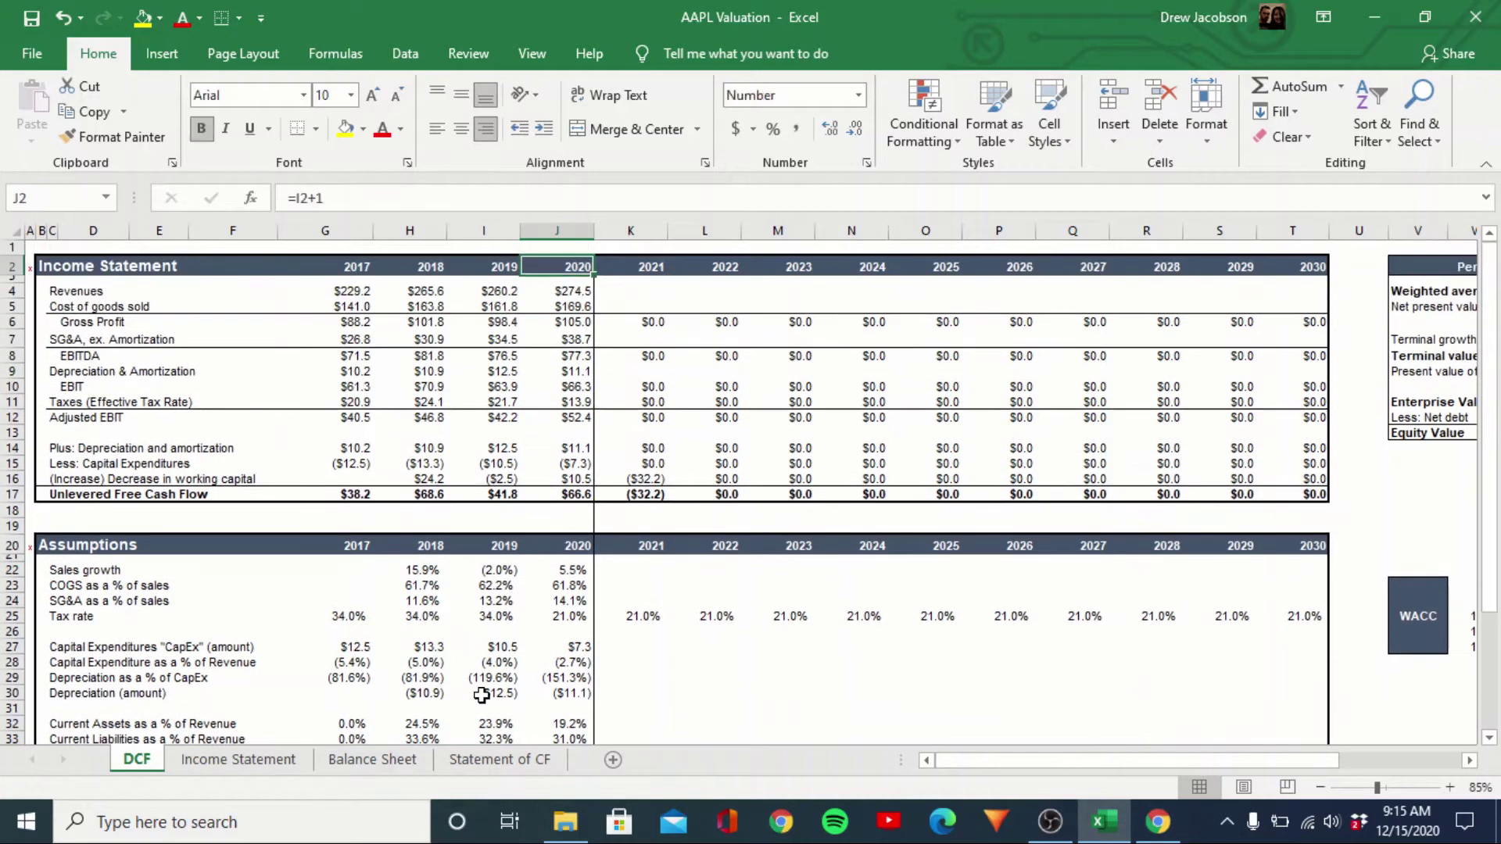
key(Down)
key(Down)
key(Down)
key(Down)
key(Down)
key(Down)
key(Down)
key(Down)
key(Down)
key(Down)
key(Down)
key(Down)
key(Down)
key(Down)
key(Down)
key(Down)
key(Down)
key(Down)
key(Down)
key(Down)
key(Down)
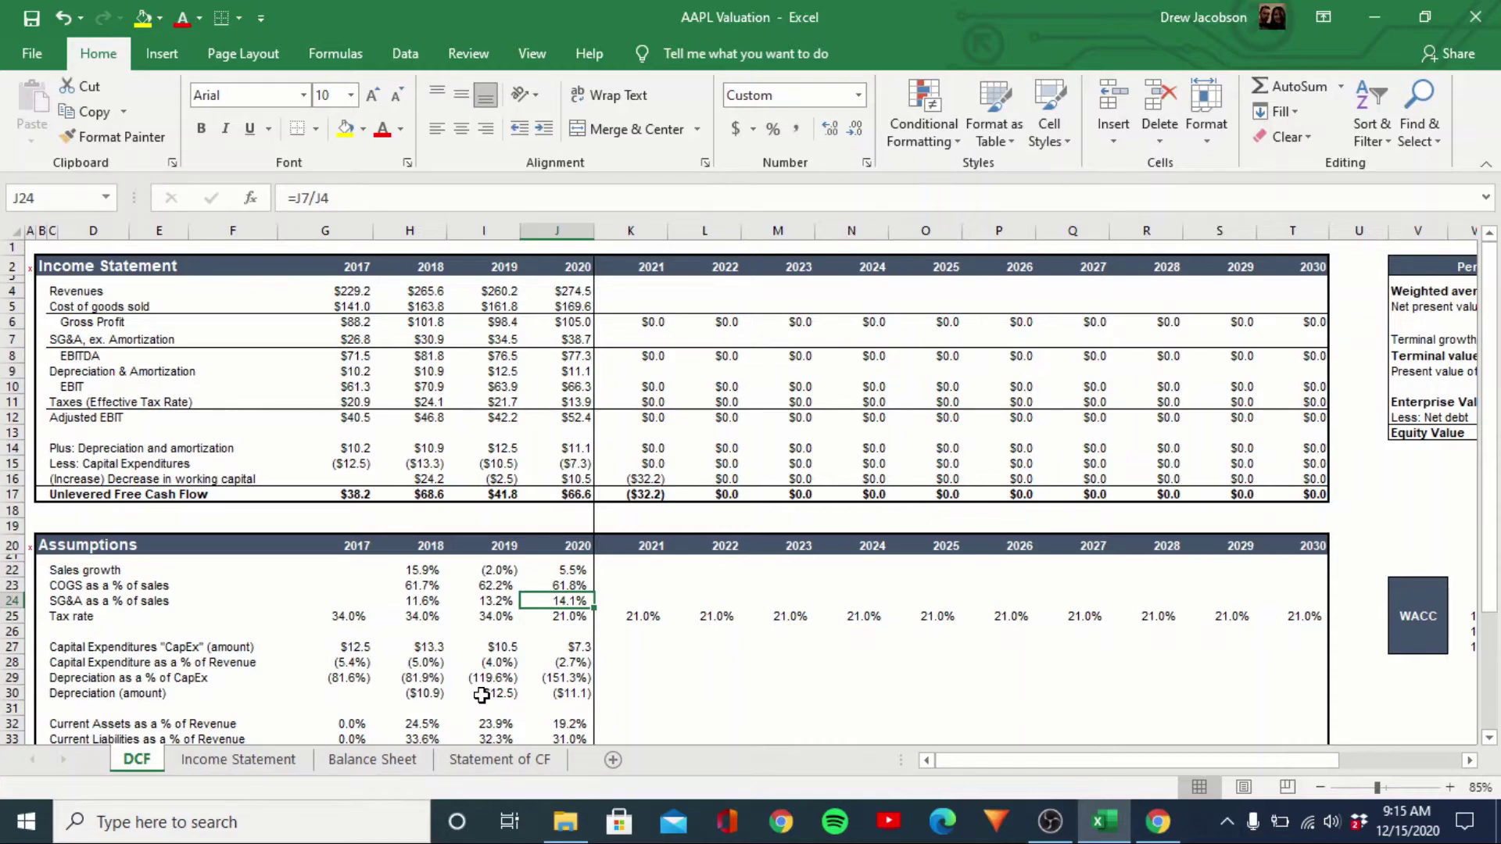
key(Left)
key(Up)
key(Up)
key(Left)
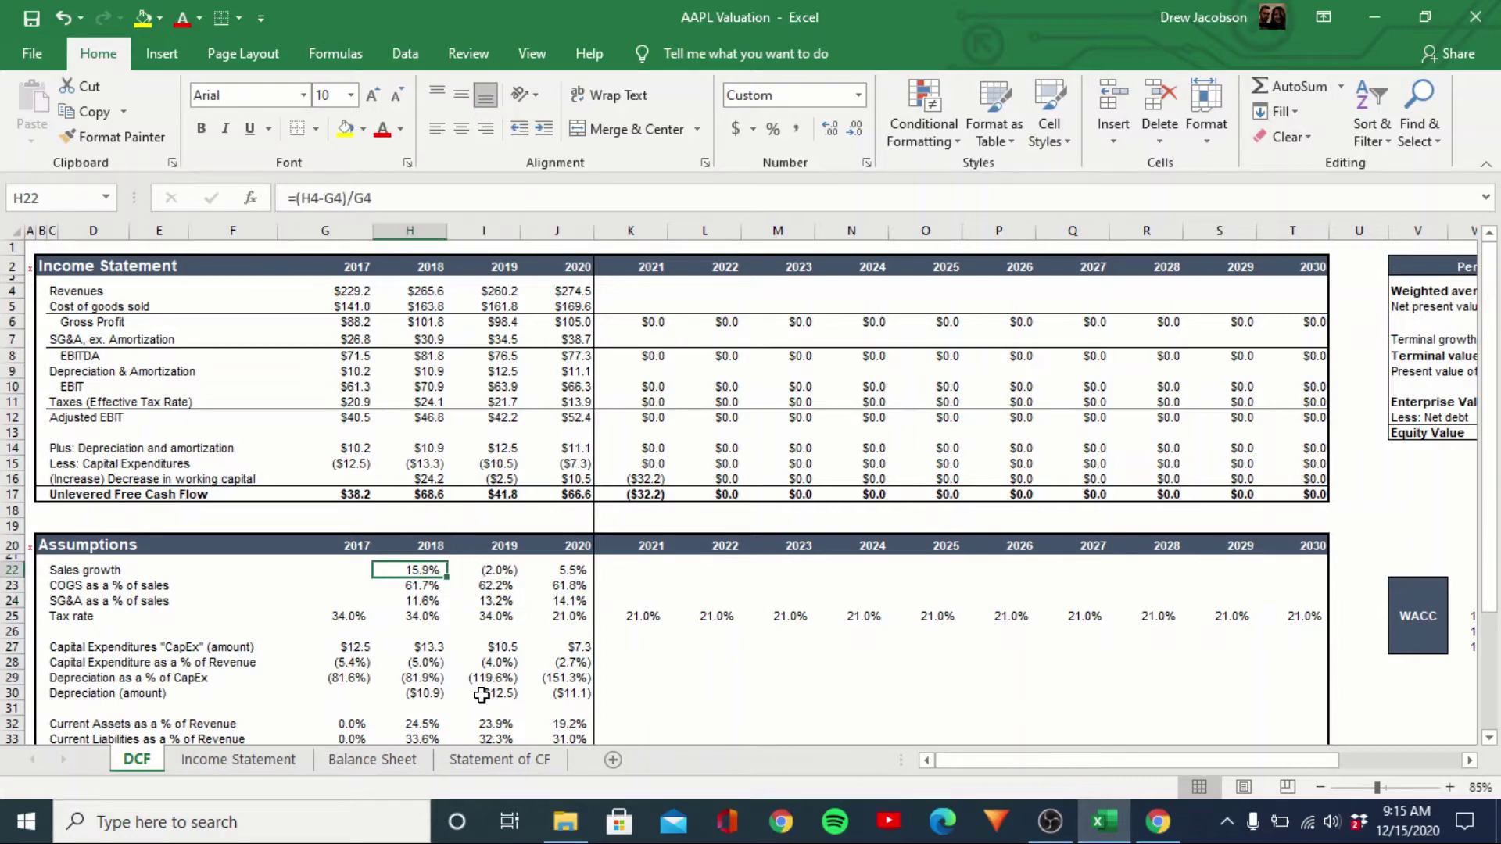
key(Right)
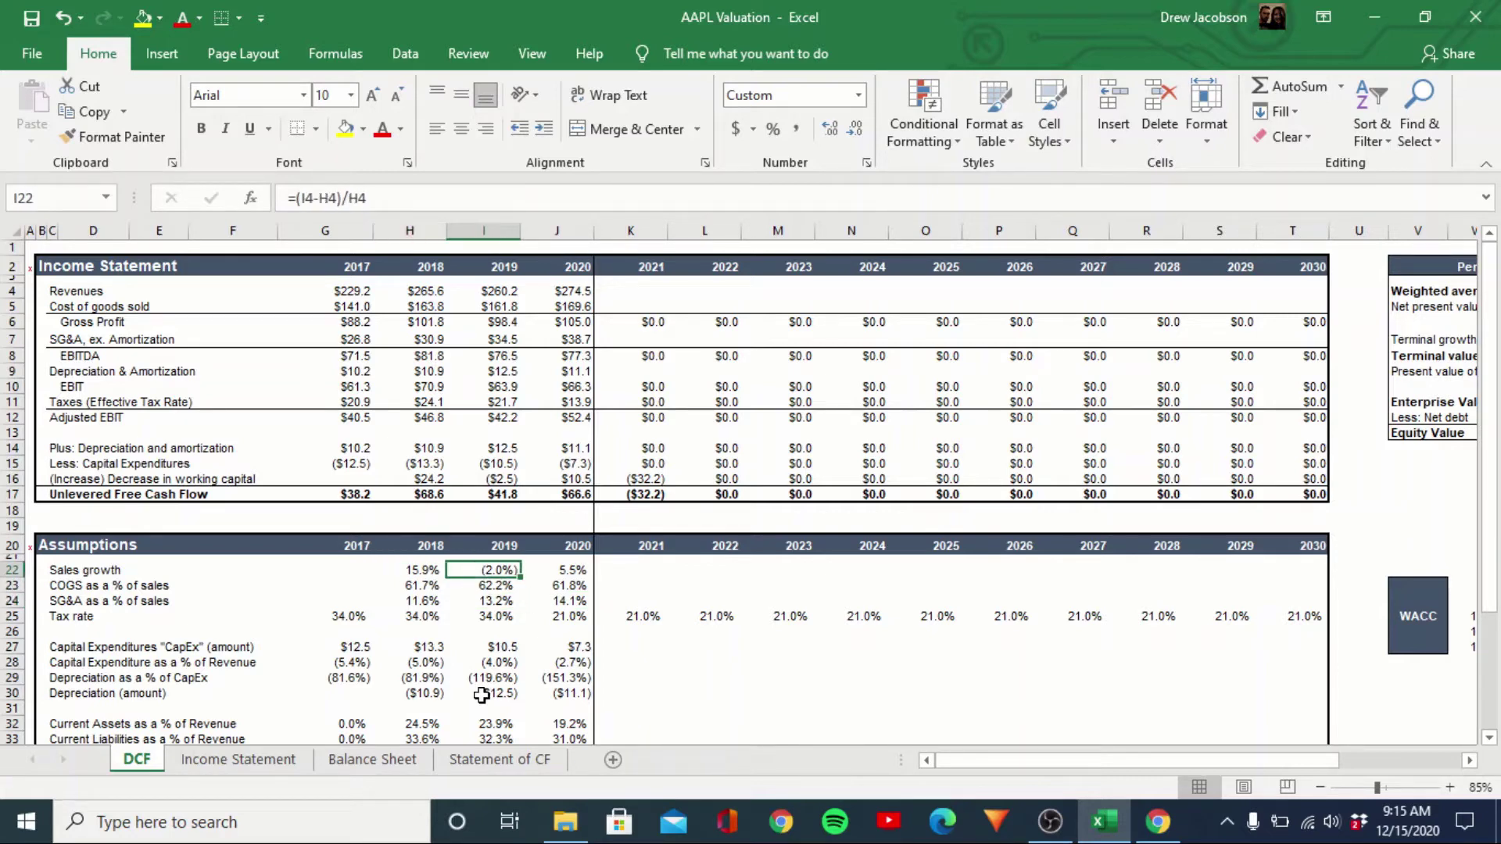
key(Right)
On the Income Statement sheet, review the Services net sales figures for 2017–2020
key(ctrl+Page_Down)
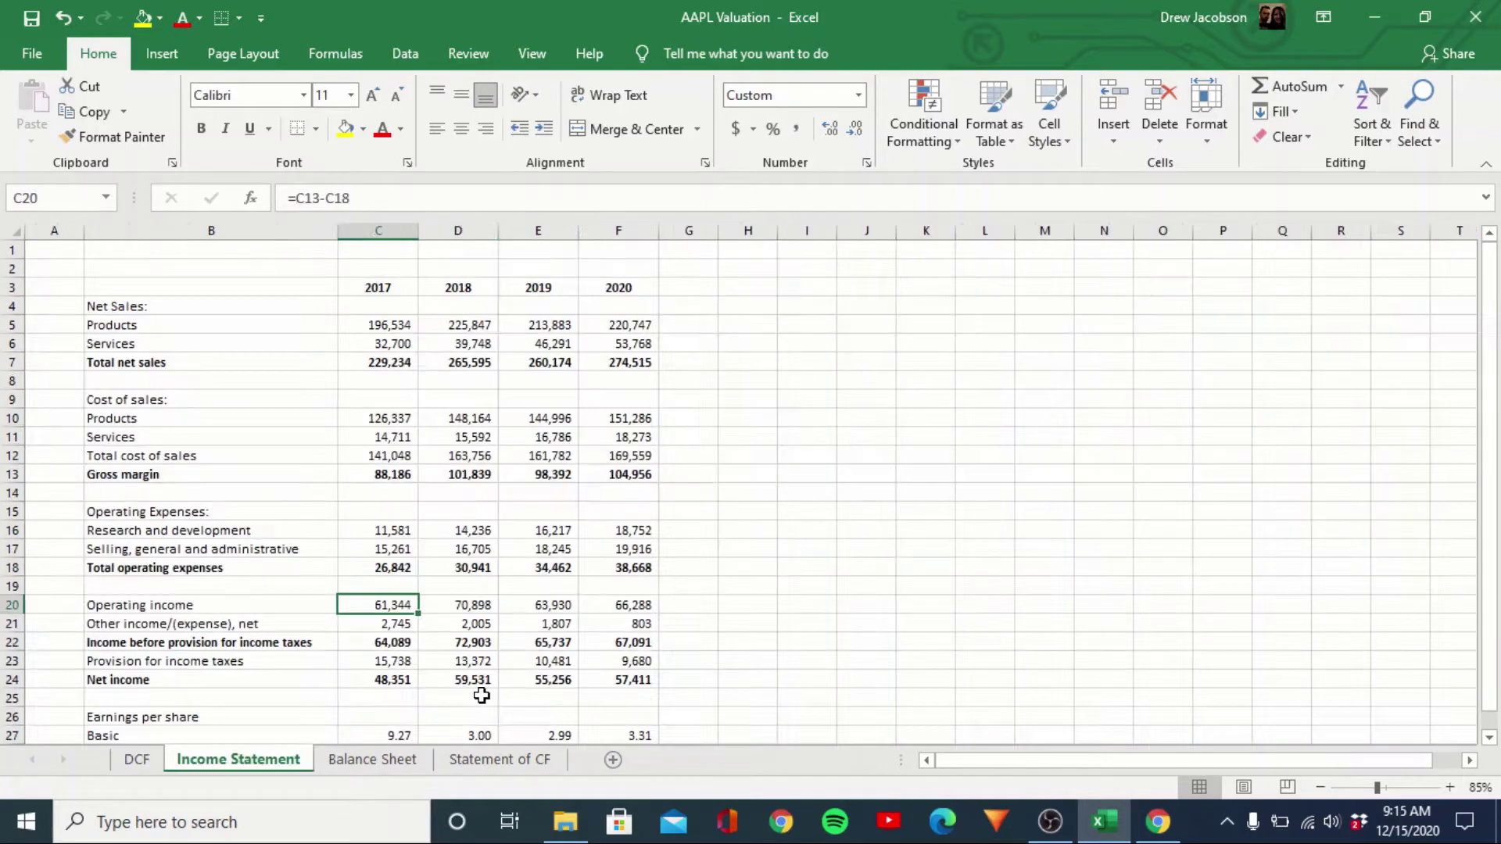
key(ctrl+Up)
key(ctrl+Up)
key(ctrl+Up)
key(ctrl+Up)
key(ctrl+Up)
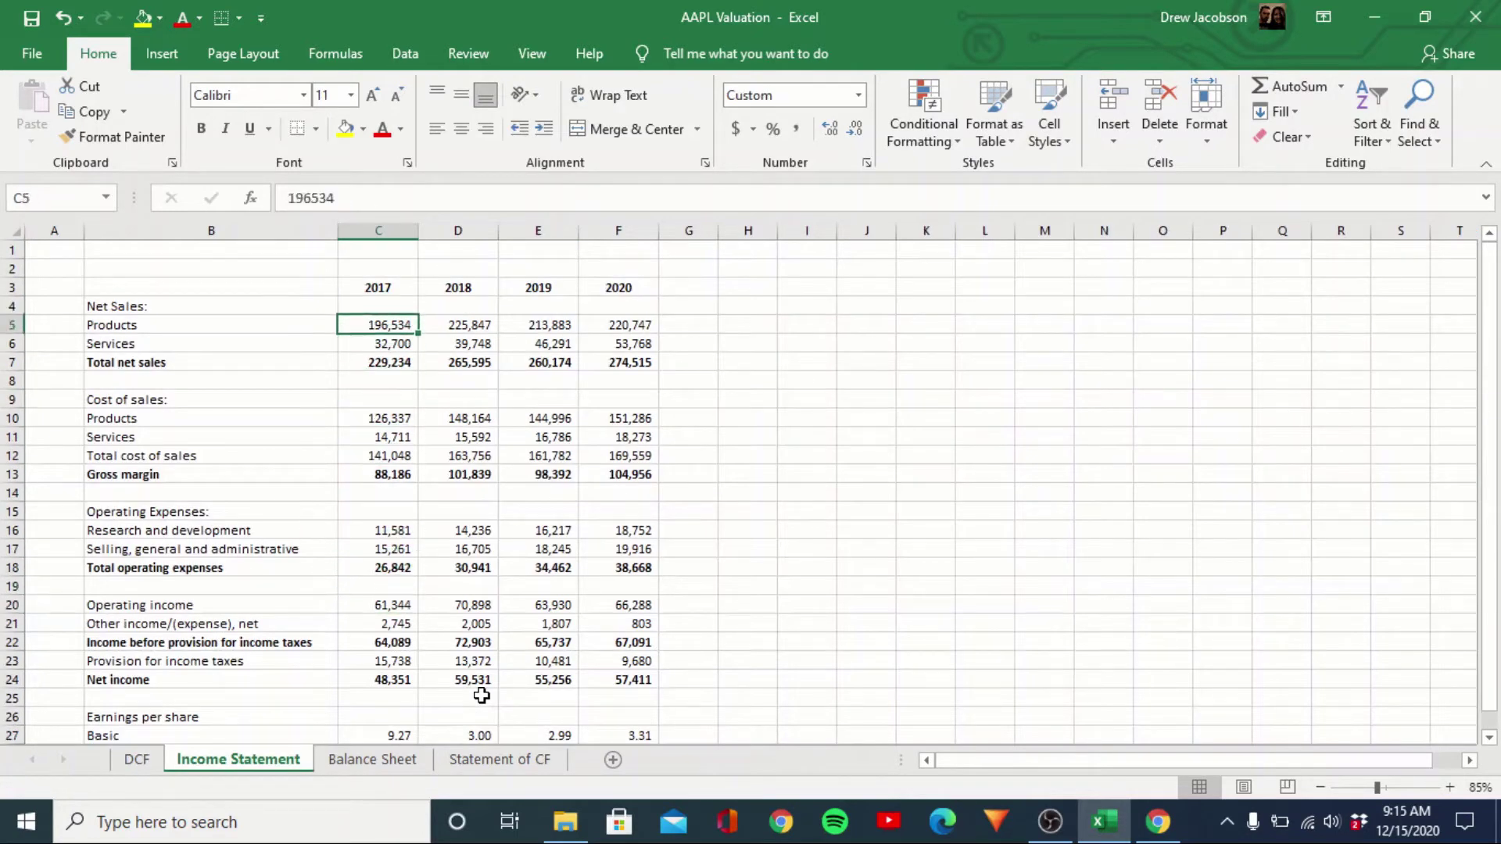
key(Down)
key(Right)
key(Right)
key(Right)
key(Left)
key(Left)
key(Left)
key(Right)
key(Right)
key(Right)
key(Left)
key(Left)
key(Left)
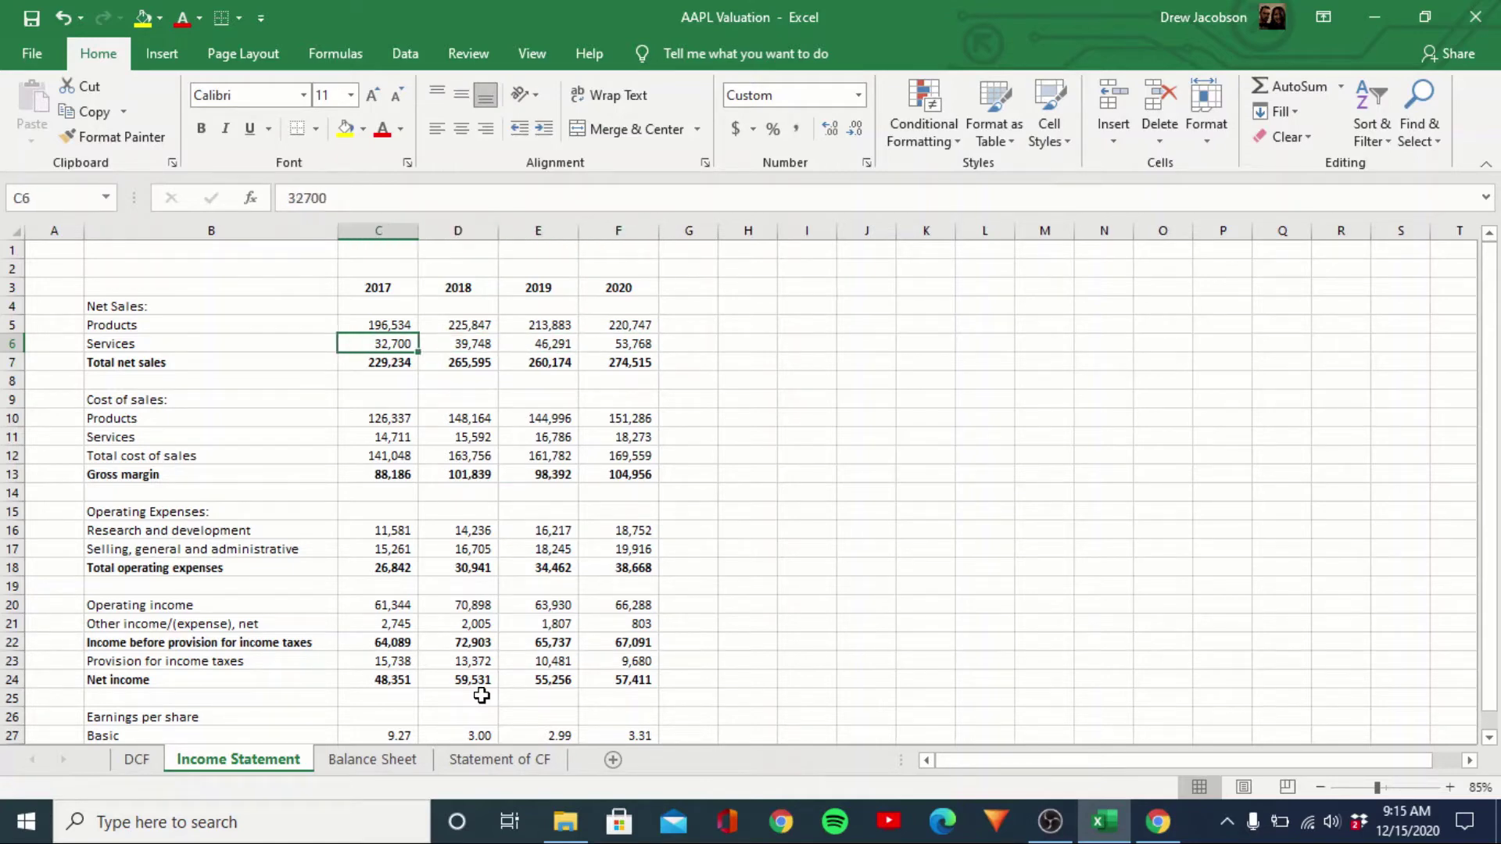
key(Right)
key(Right)
key(Right)
key(Left)
key(Left)
key(Left)
key(Right)
key(Right)
key(Right)
key(Right)
key(Right)
Compute Services annual growth as =(2020/2017)^(1/4)-1, formatted as a one-decimal percentage
text(=)
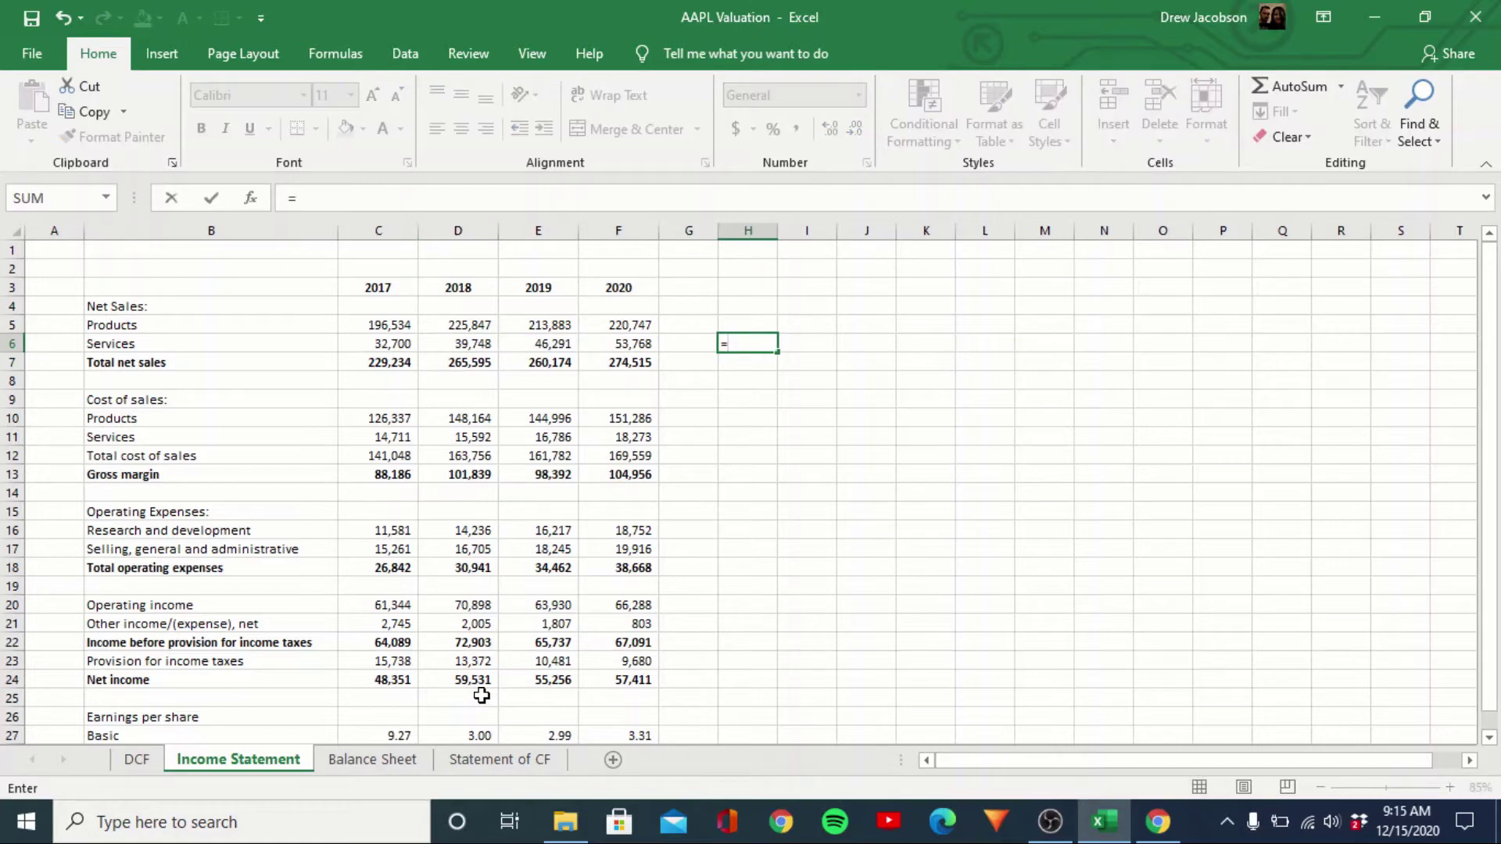
text(()
key(Left)
key(Left)
text(/)
key(Left)
key(Left)
key(Left)
key(Left)
key(Left)
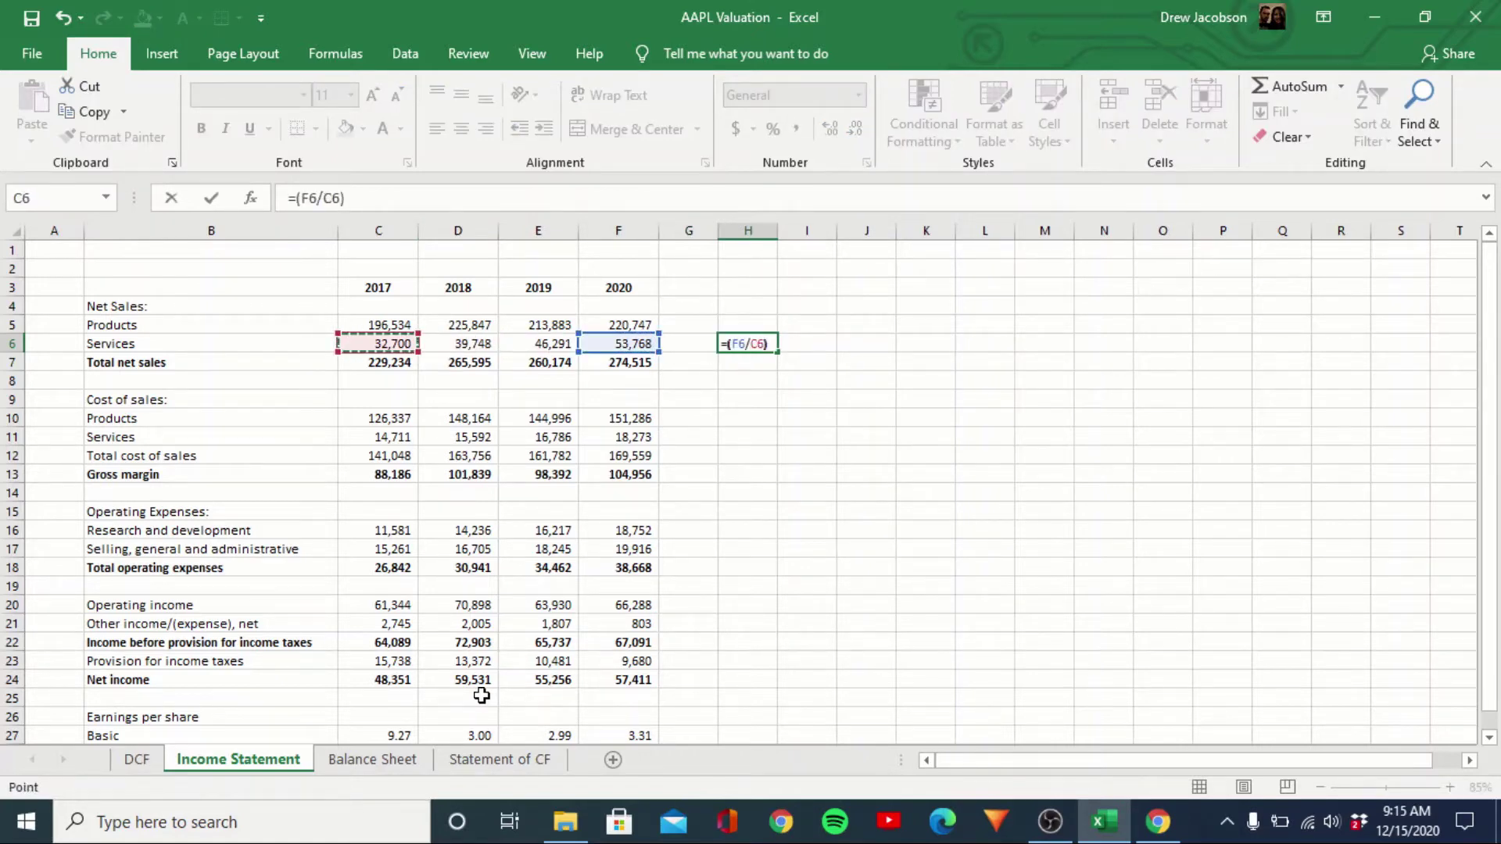
text())
text(^(1/4)-1)
key(Return)
key(Up)
key(ctrl+shift+5)
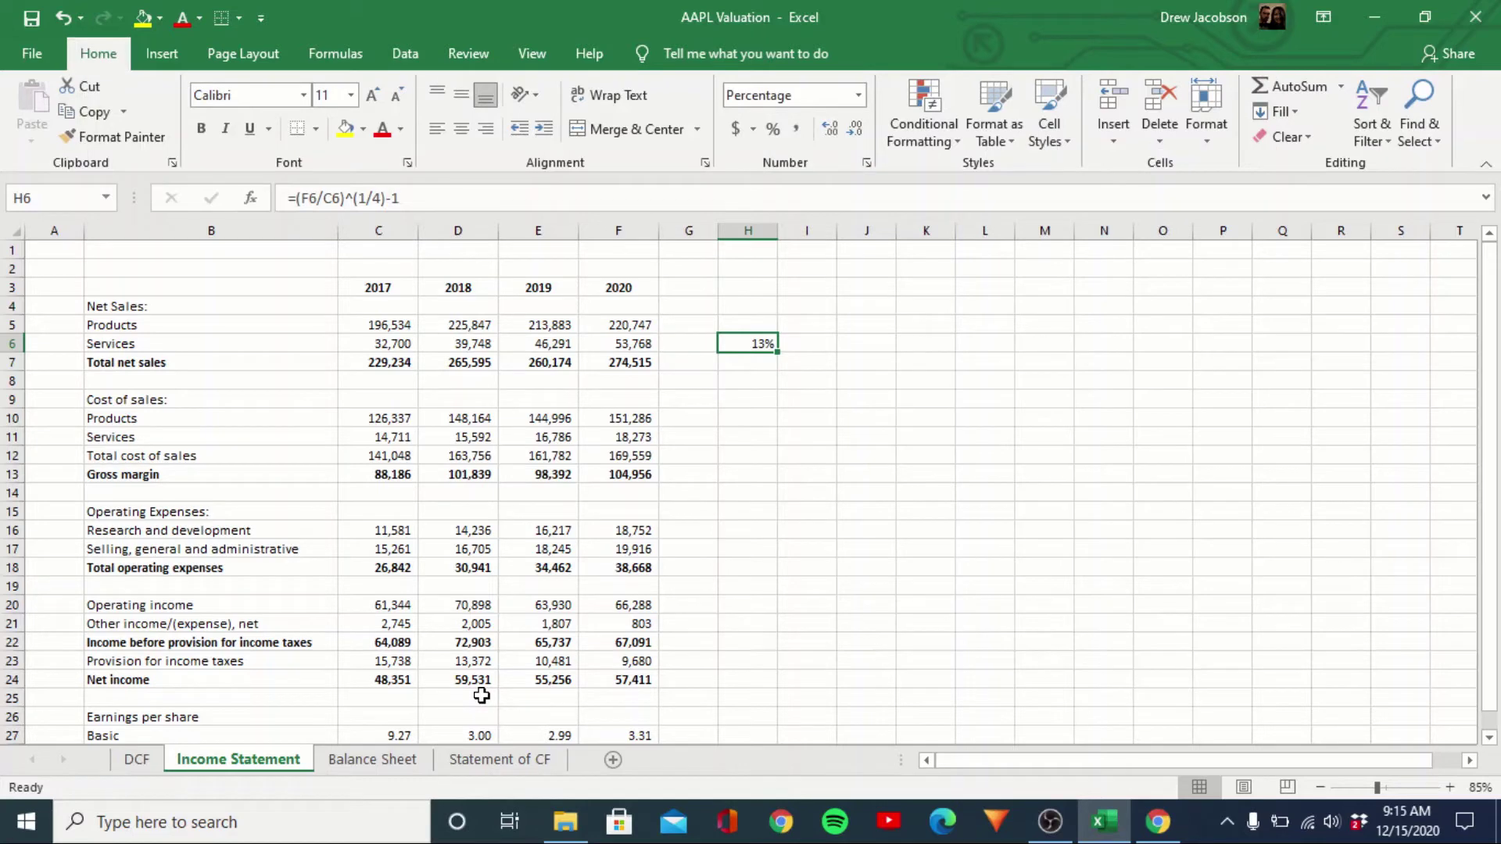
key(alt+h)
key(0)
Copy the growth-rate formula to the Products and Total net sales rows
key(Up)
key(Down)
key(ctrl+c)
key(Up)
key(ctrl+v)
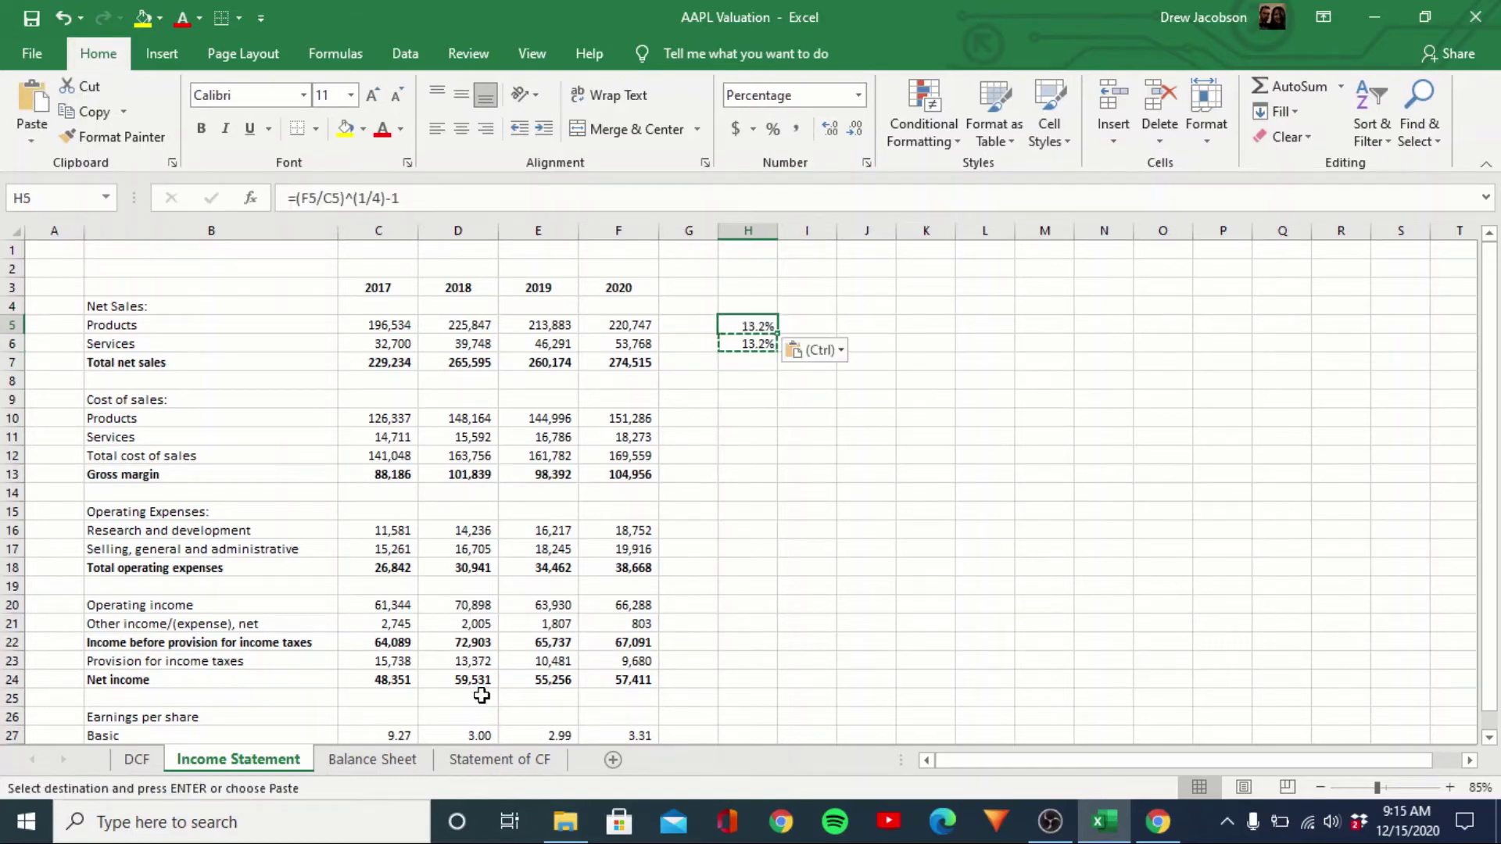
key(Escape)
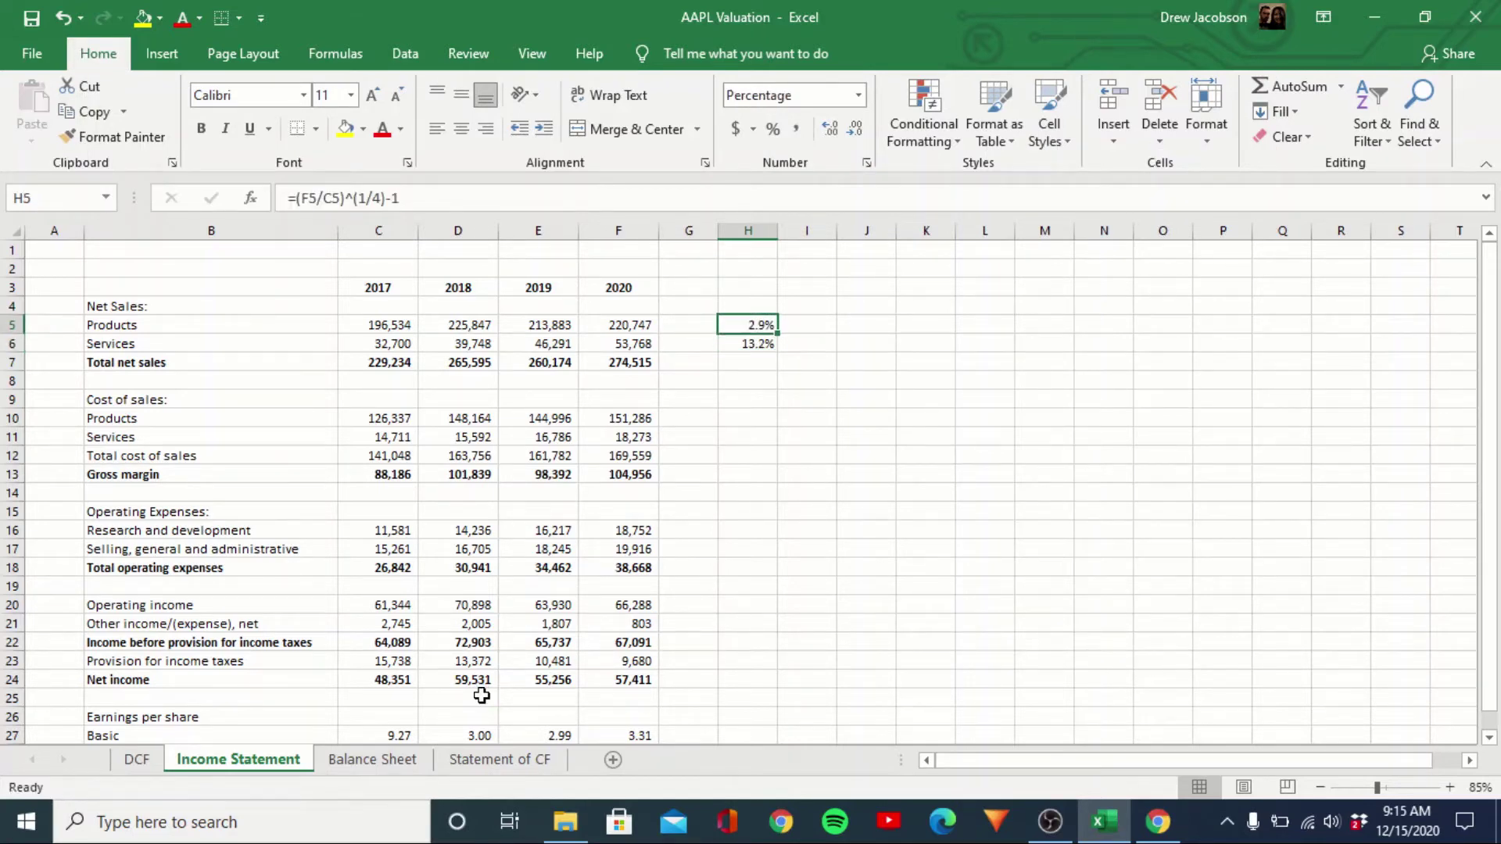
key(Down)
key(ctrl+c)
key(Down)
key(ctrl+v)
key(Escape)
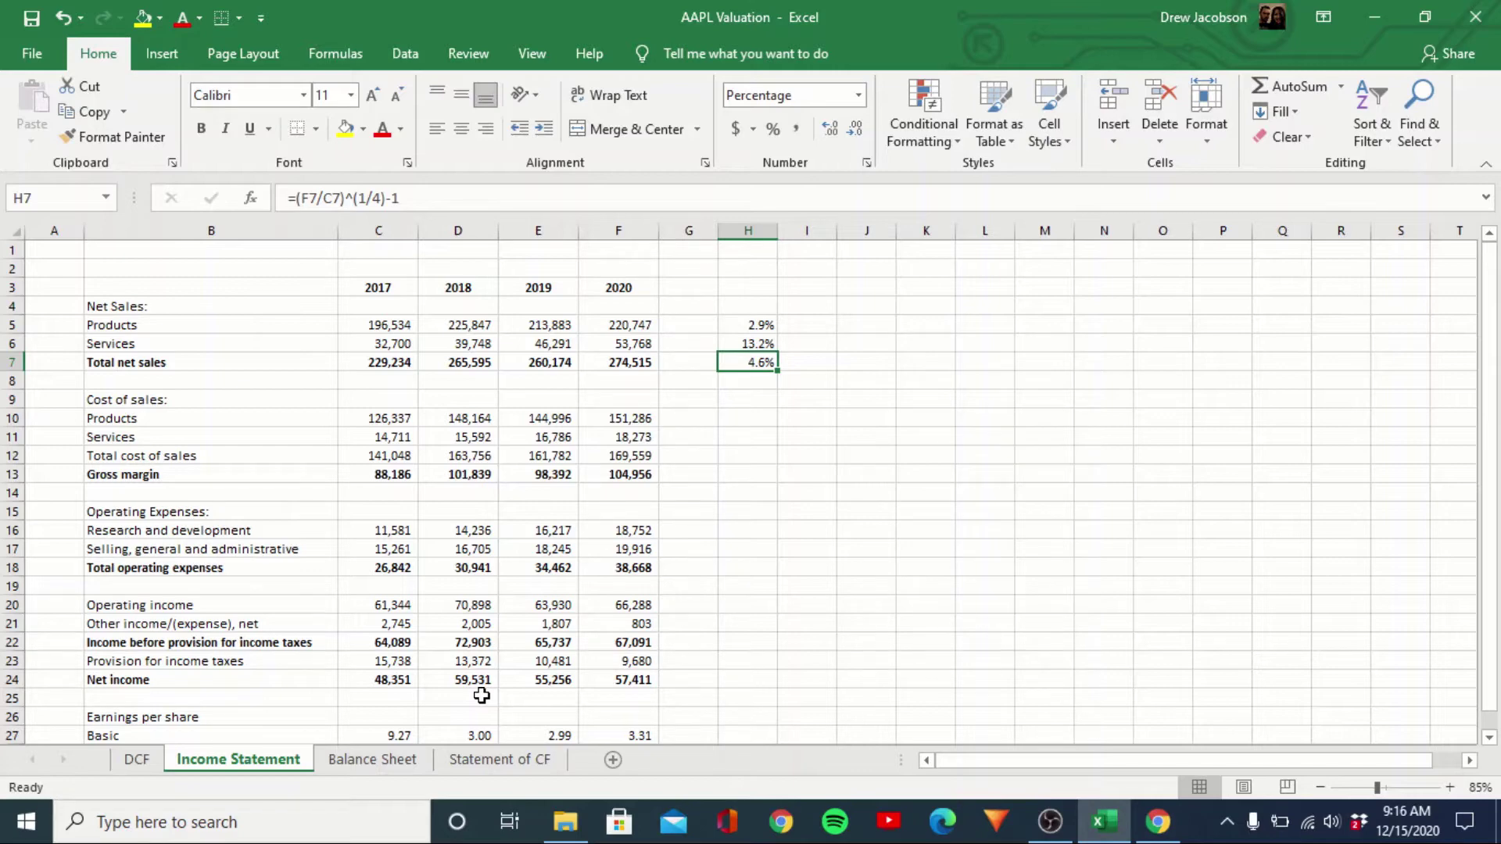
Copy the three growth rates (2.9%, 13.2%, 4.6%) into column J
key(Up)
key(Up)
key(shift+Down)
key(shift+Down)
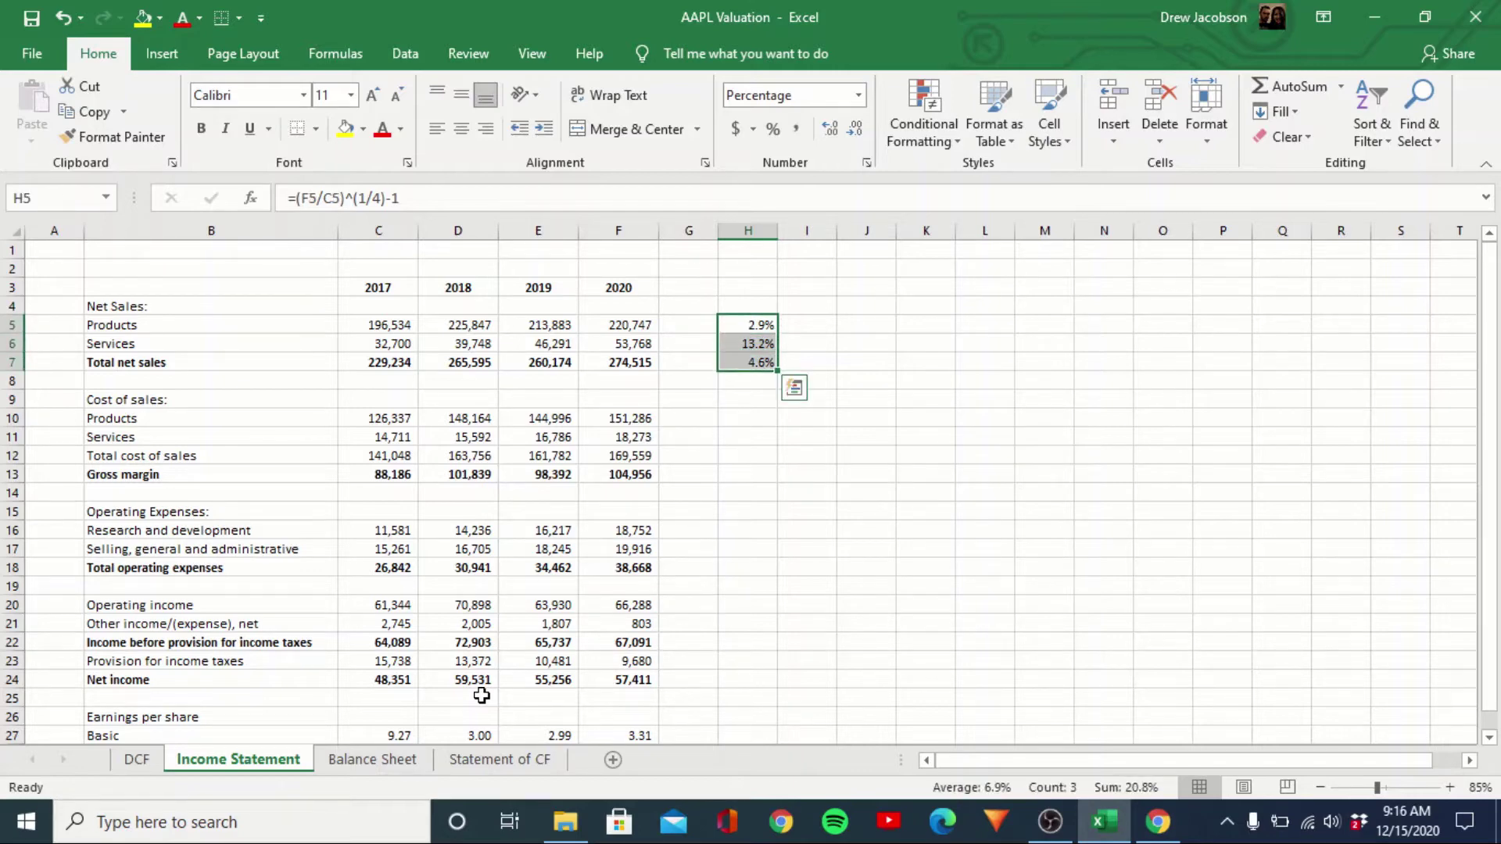
key(ctrl+c)
key(Right)
key(Right)
key(Return)
Re-check the 2020 Services sales figure against the earlier years
key(Left)
key(Left)
key(Left)
key(Left)
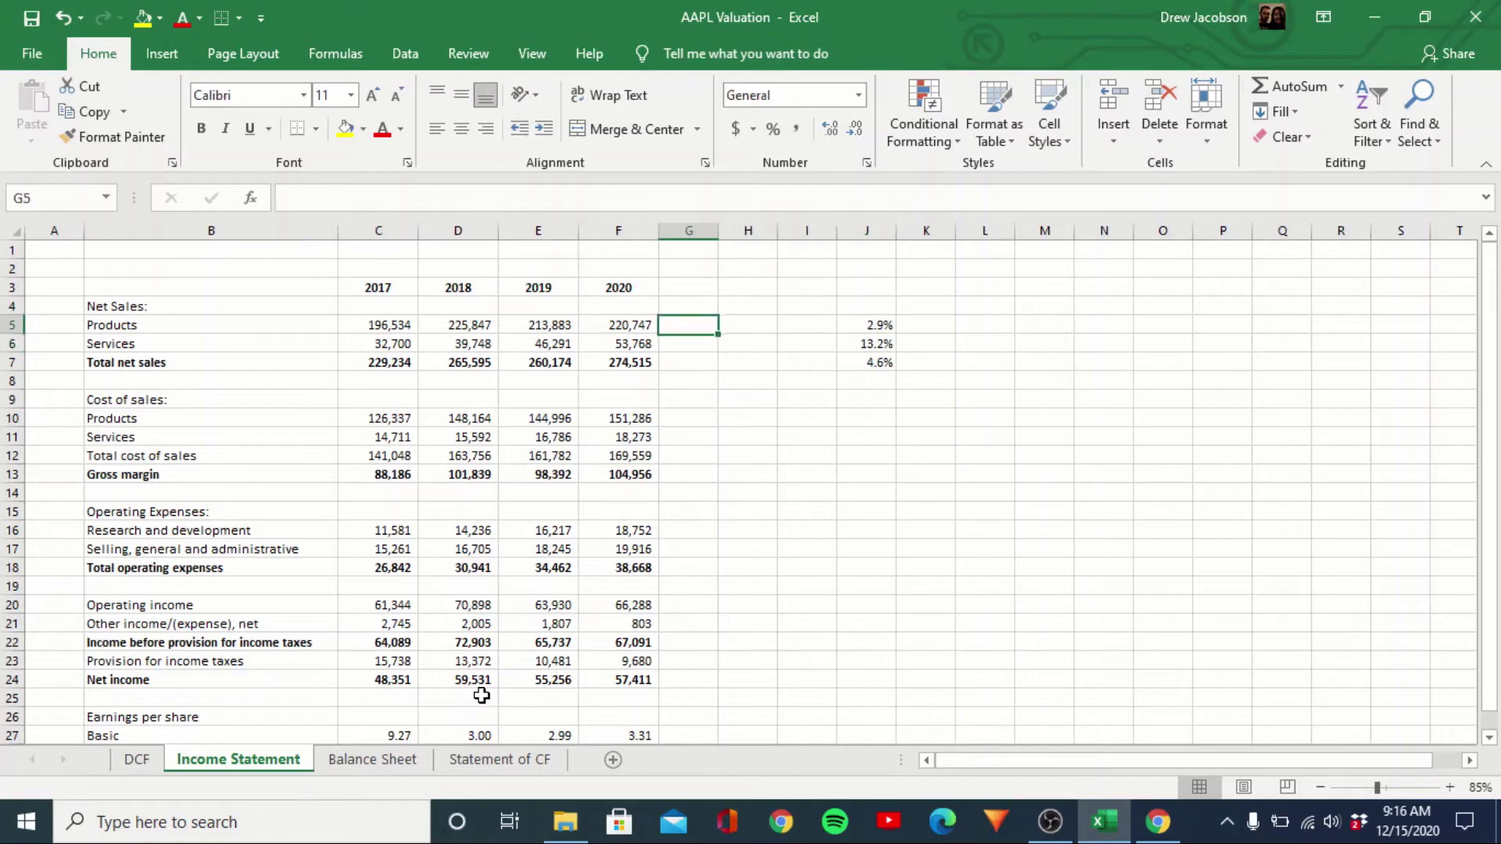
key(Down)
key(Right)
key(Left)
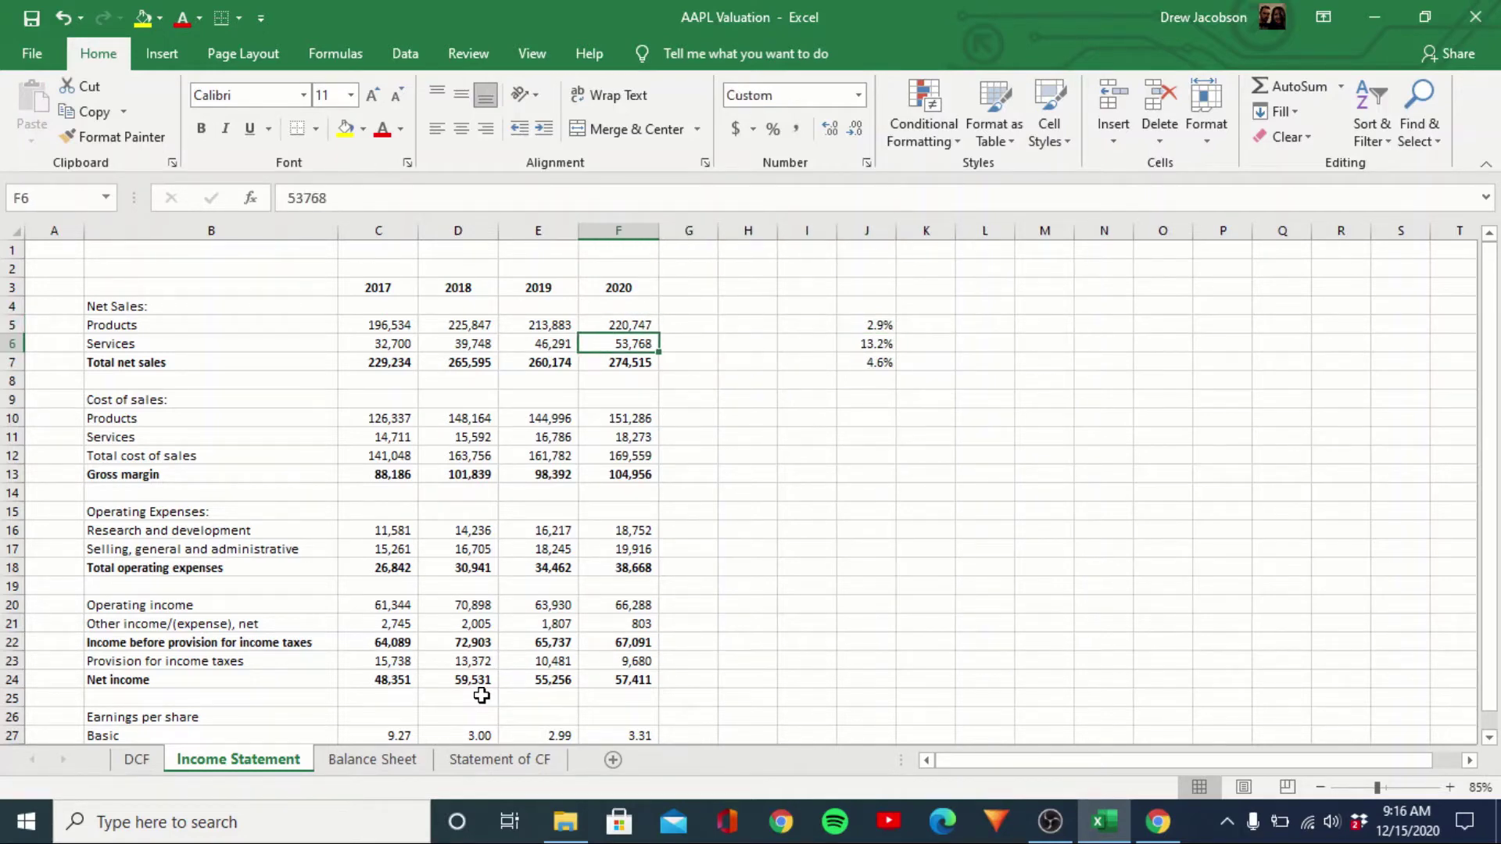
key(Left)
key(Left)
key(Right)
key(Right)
key(Left)
key(Left)
key(Right)
key(Right)
On the DCF sheet, set 2021 sales growth to =J22+.005 (6.0%)
key(ctrl+Page_Up)
key(Right)
text(=)
key(Left)
key(Return)
key(Up)
key(F2)
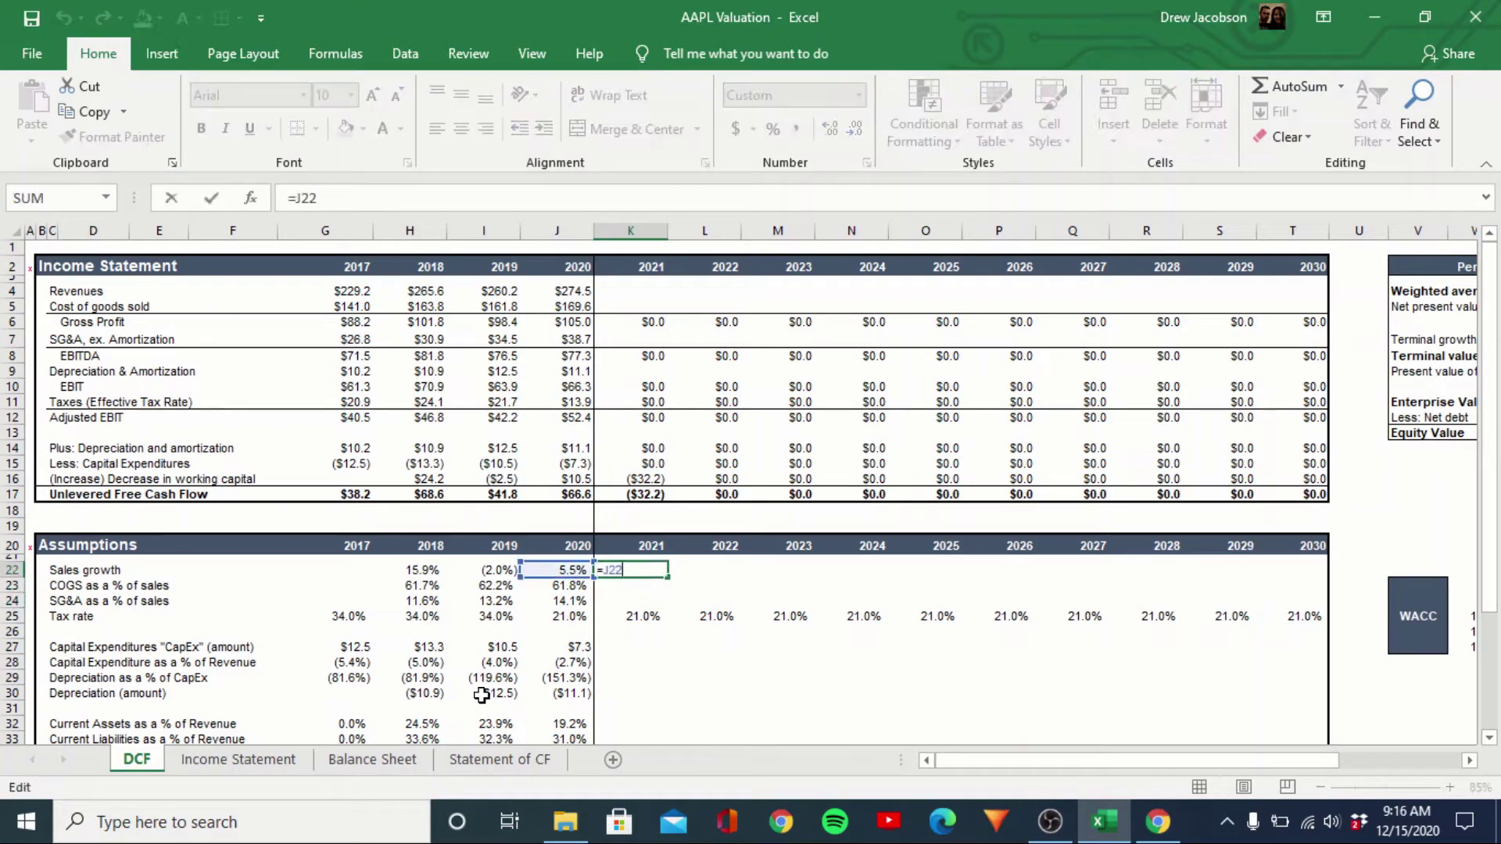
text(+.005)
key(Return)
Paste the rising growth formula into 2022–2023, giving 6.5% and 7.0%
key(Up)
key(ctrl+c)
key(Right)
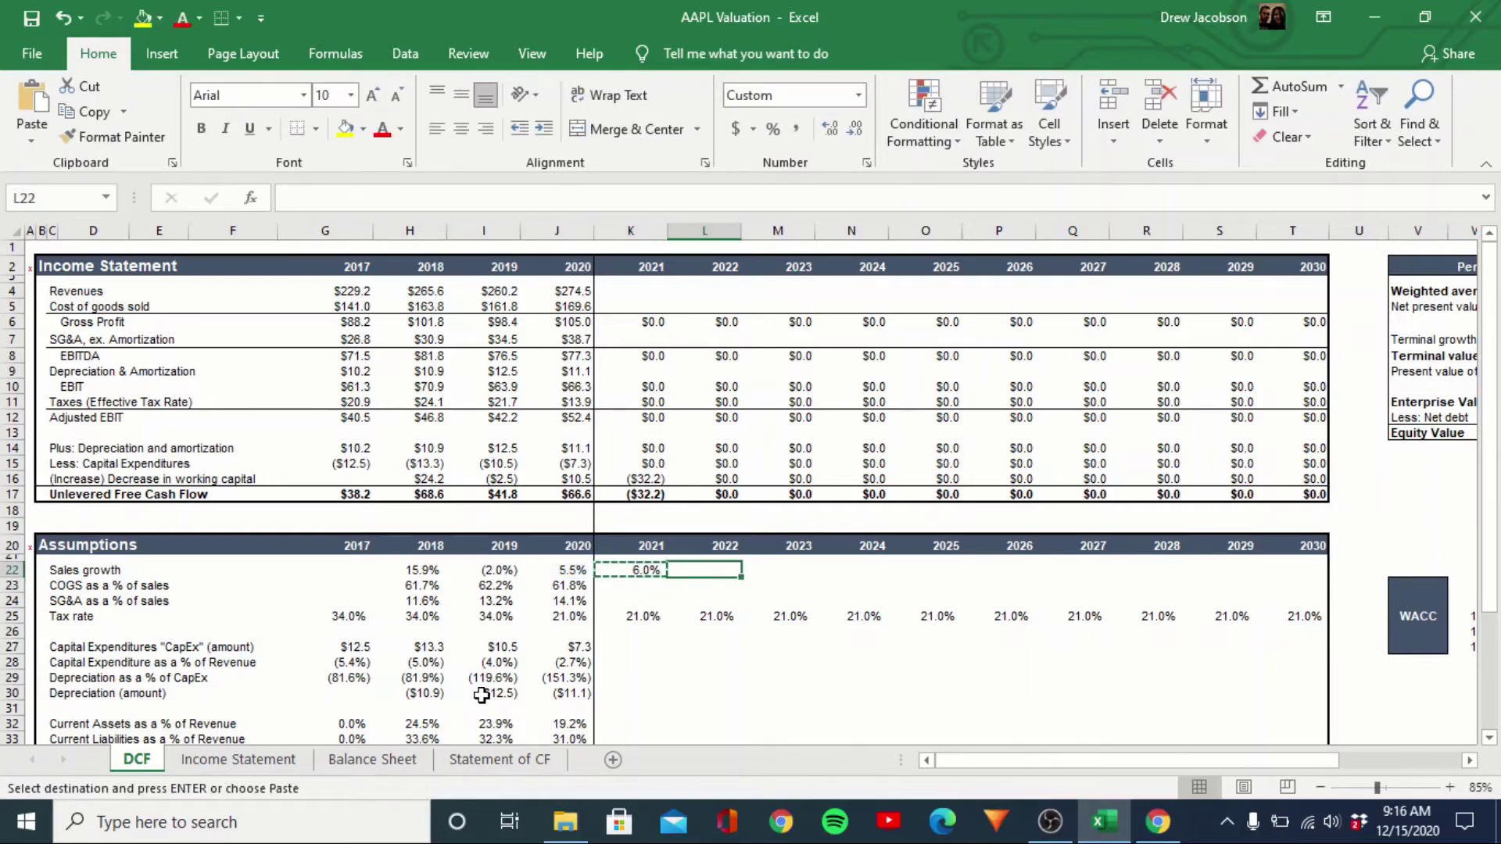
key(shift+Right)
key(ctrl+alt+v)
key(f)
key(Return)
key(Escape)
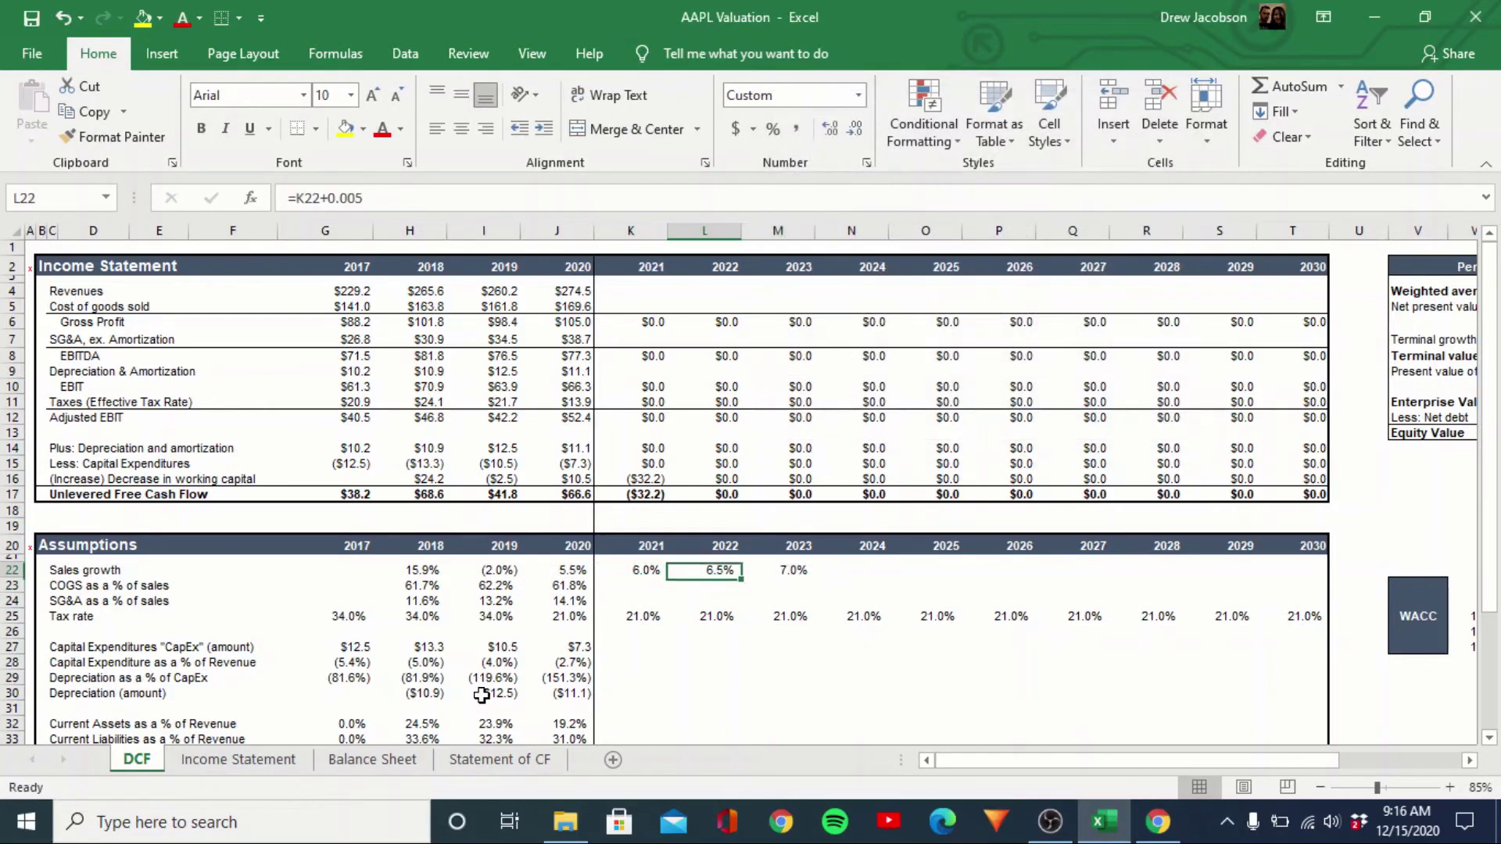
Set 2024 growth to the prior year minus 0.005 and paste formulas into 2025
key(Right)
key(Right)
text(=)
key(Left)
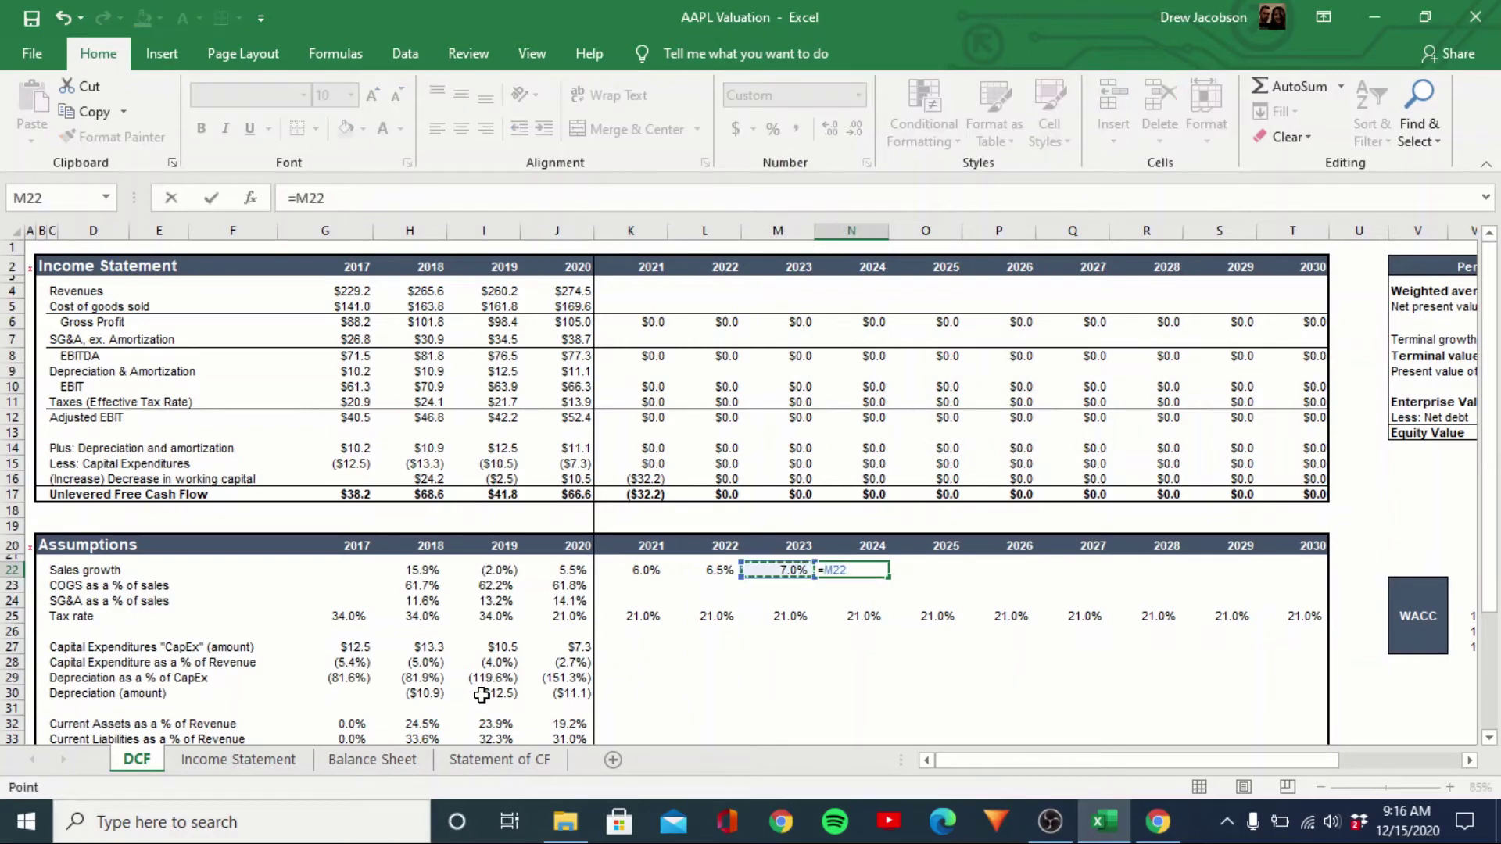
text(-0.005)
key(Return)
key(Up)
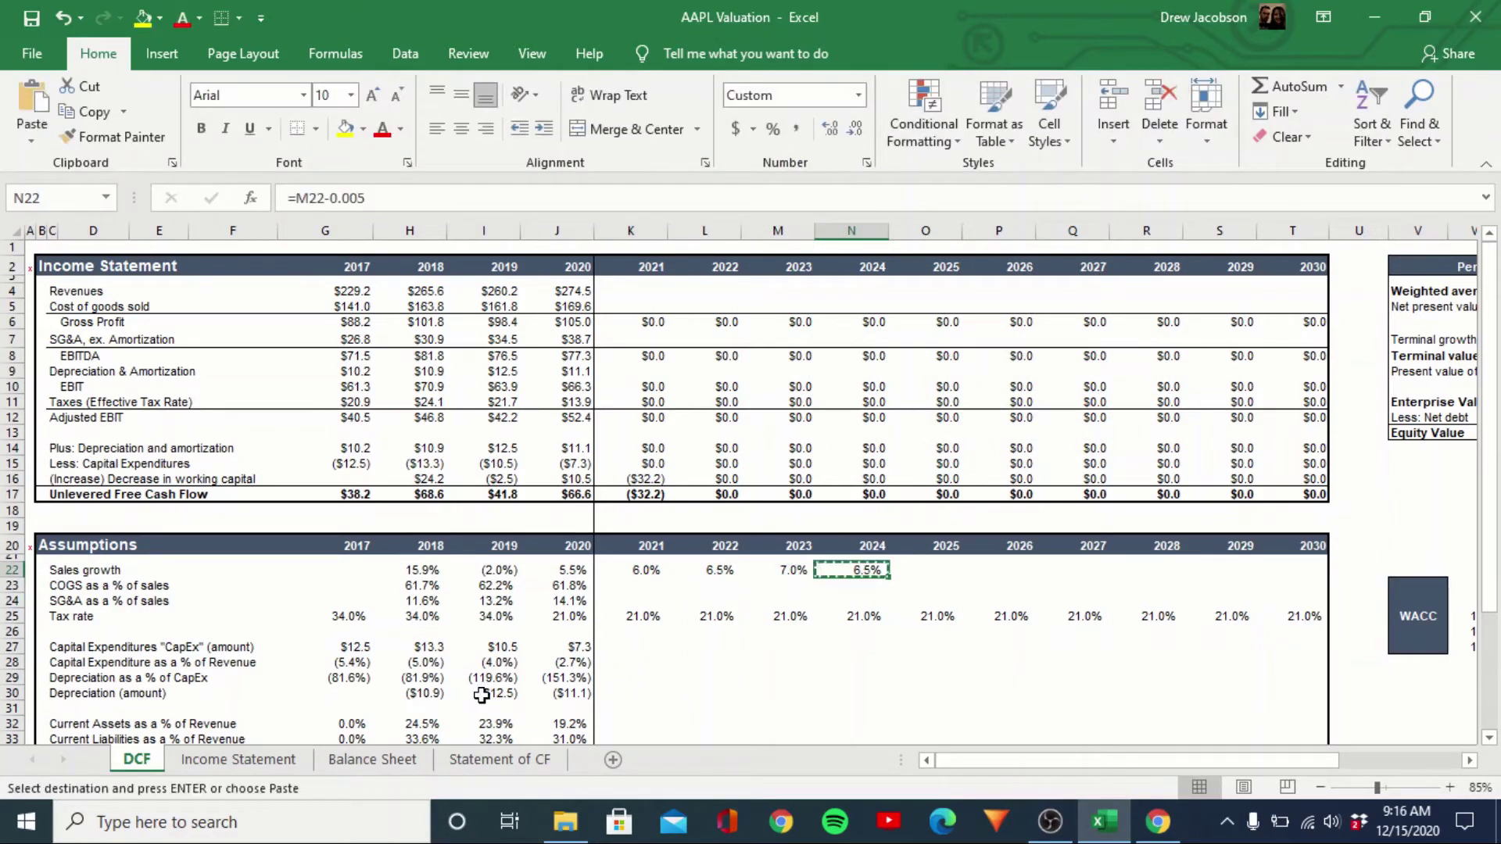
key(Right)
key(alt+e)
key(s)
key(f)
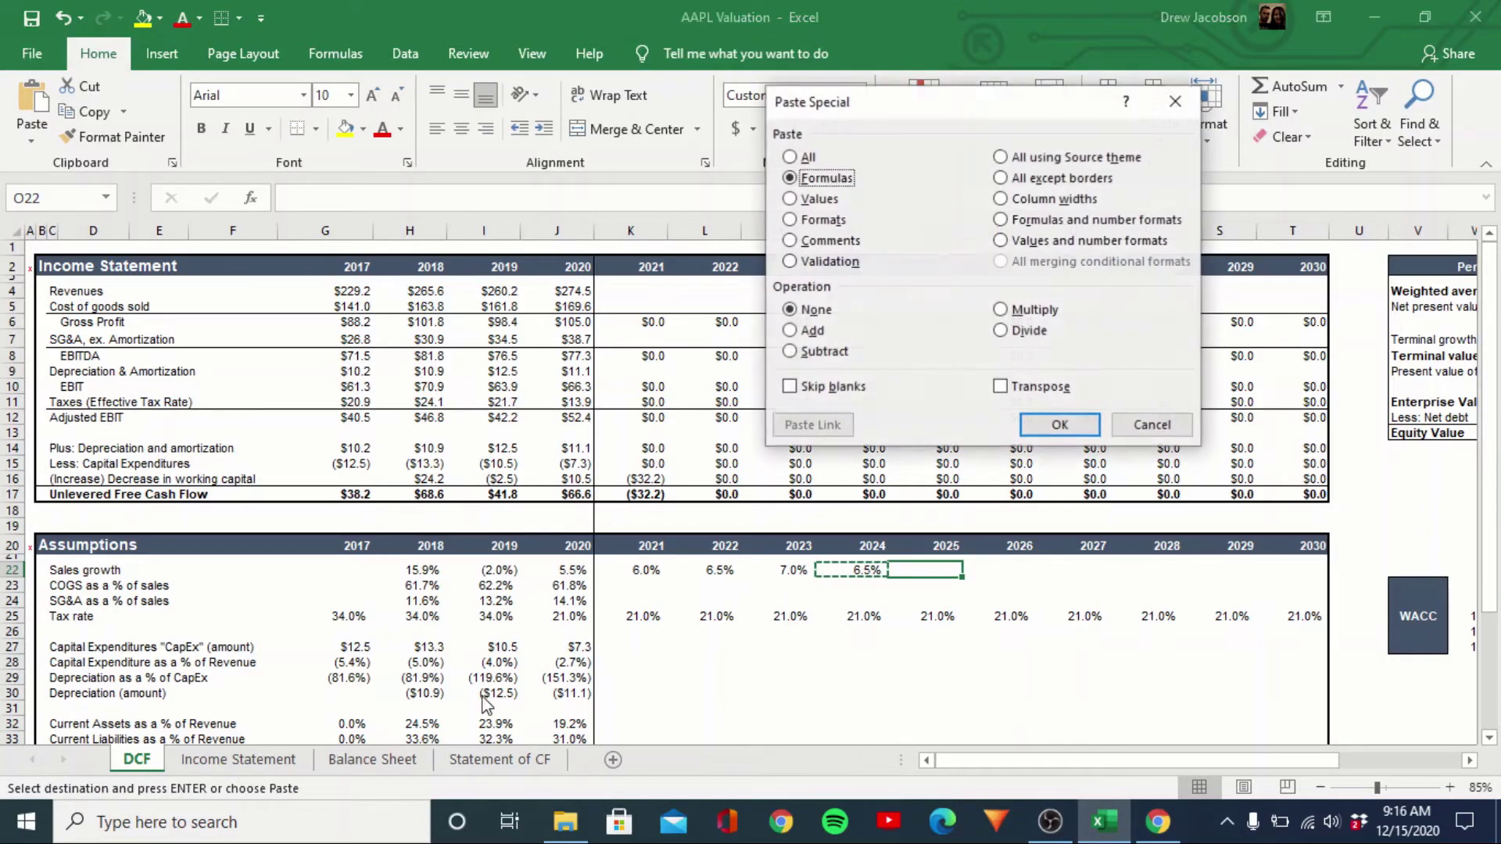
key(Return)
Paste the declining growth formula into 2026 and 2027, reaching 5.5% and 5.0%
key(Right)
key(alt+e)
key(s)
key(f)
key(Return)
key(Right)
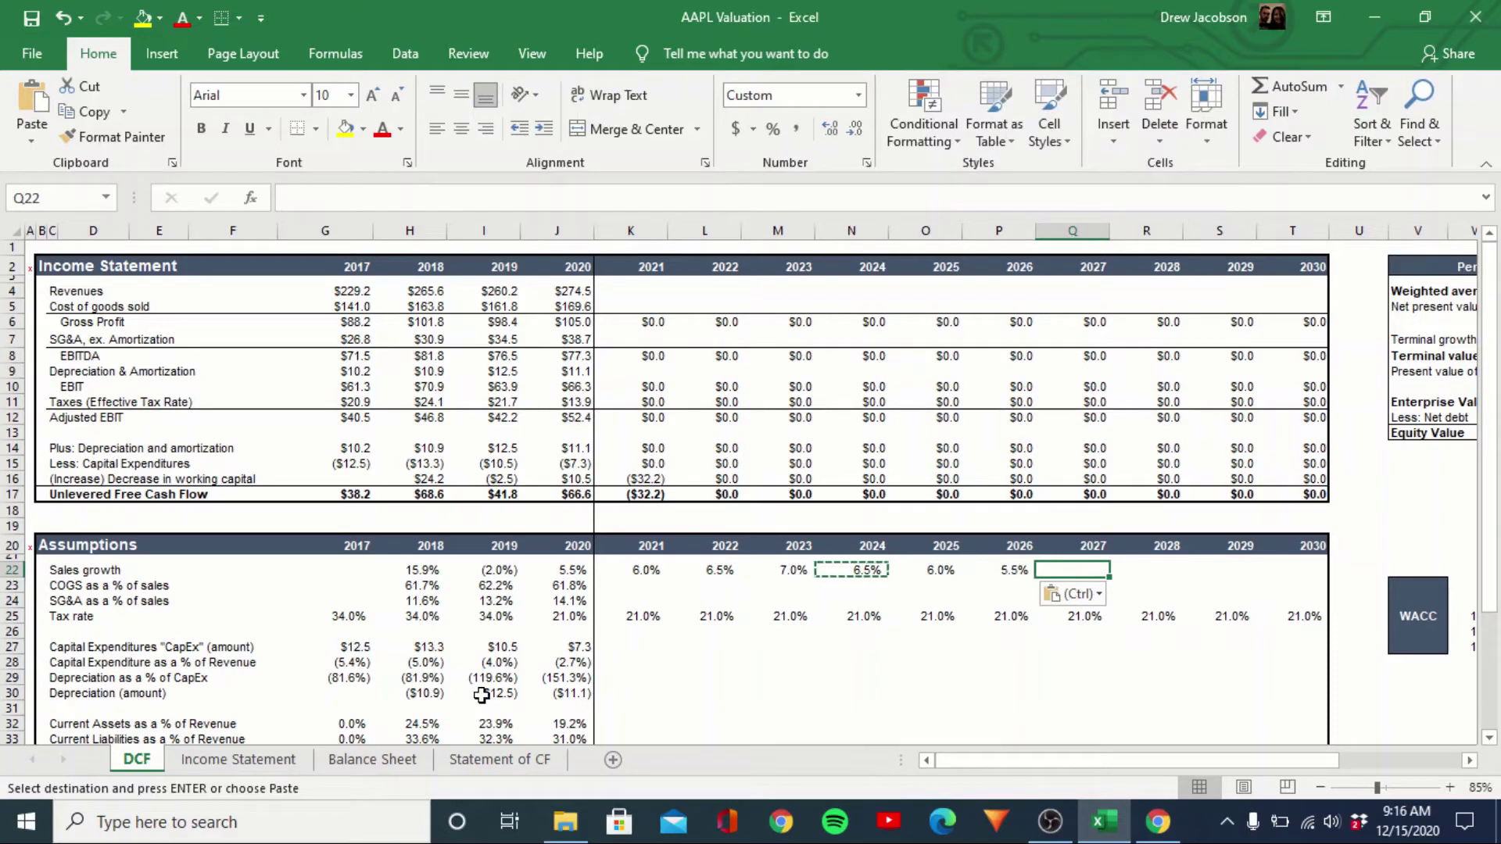
key(alt+e)
key(s)
key(f)
key(Return)
text(`)
key(Escape)
Set 2028 growth to =Q22 and paste formulas through 2030, holding 5.0%
key(Right)
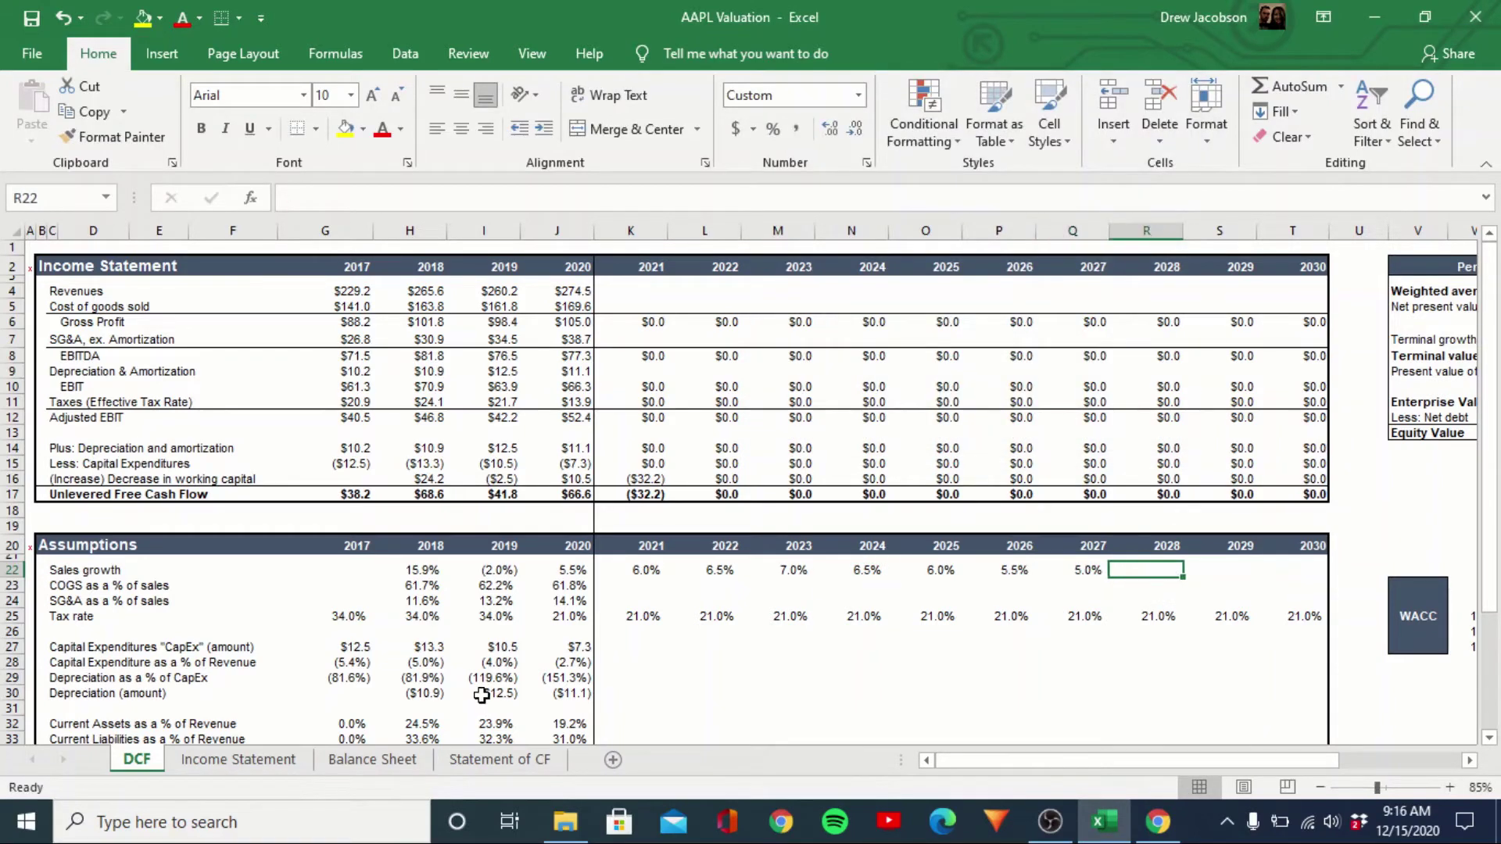
text(=Q22)
key(Return)
key(Up)
key(ctrl+c)
key(Right)
key(shift+Right)
key(alt+e)
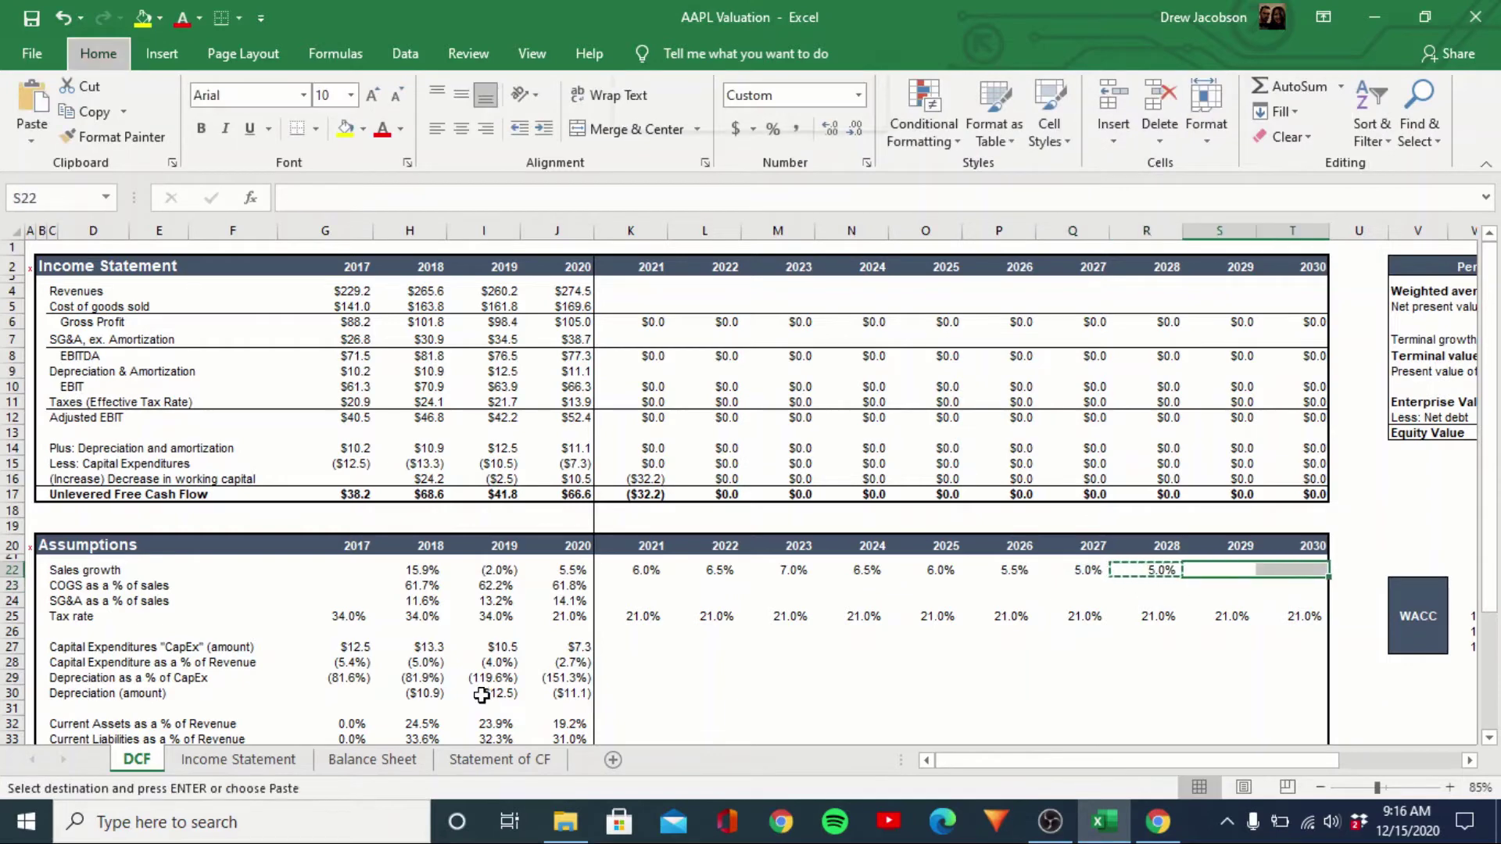
key(s)
key(f)
key(Return)
key(Left)
key(Left)
key(Left)
key(Left)
key(Left)
key(Left)
key(Left)
key(Left)
key(Left)
key(Left)
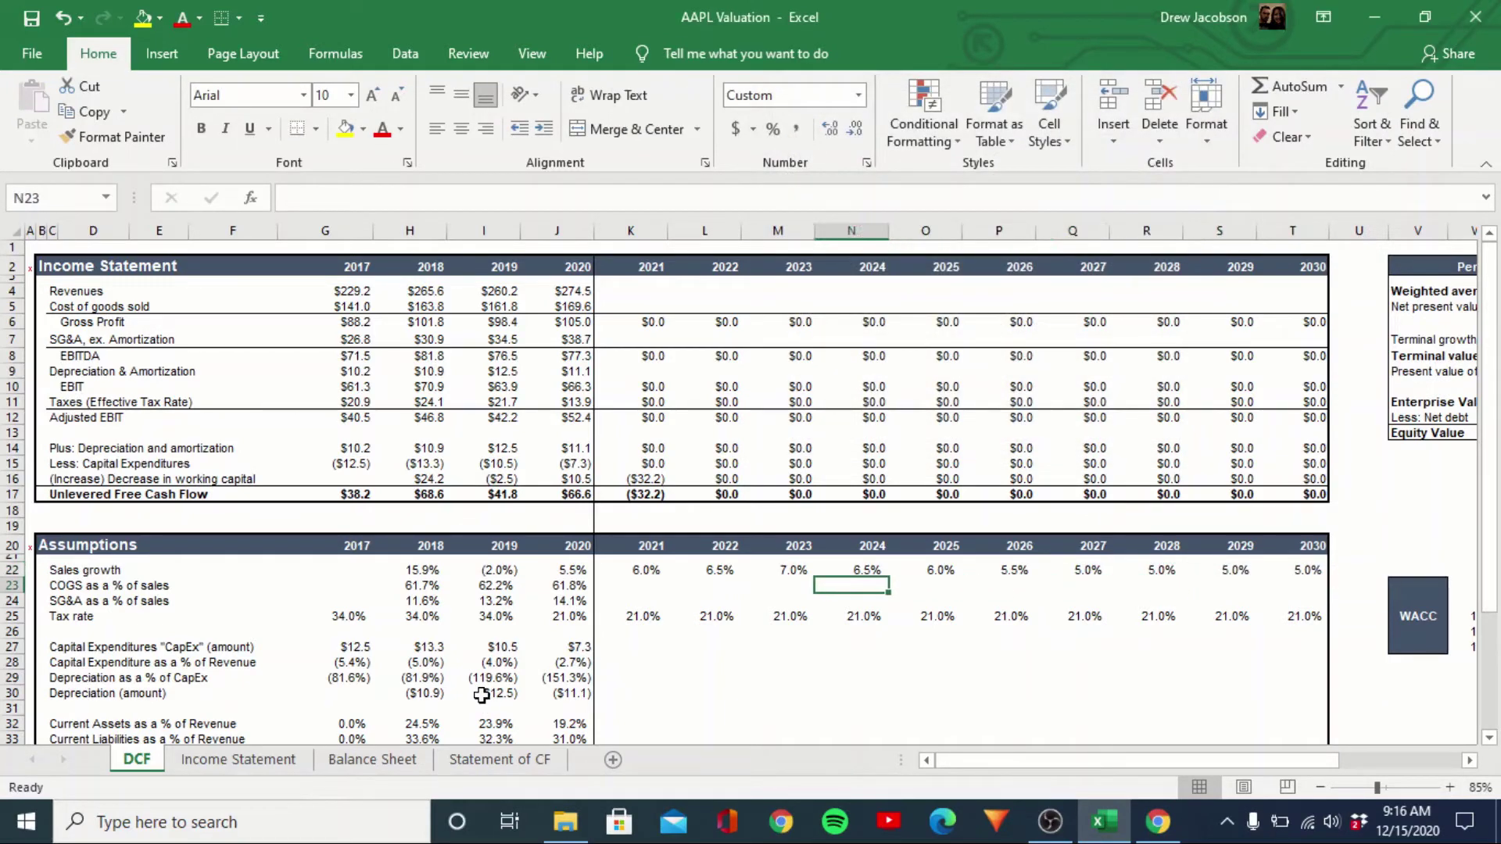
Check the average of the historical COGS percentages
key(Down)
key(Left)
key(ctrl+c)
key(shift+Right)
key(shift+Right)
key(ctrl+v)
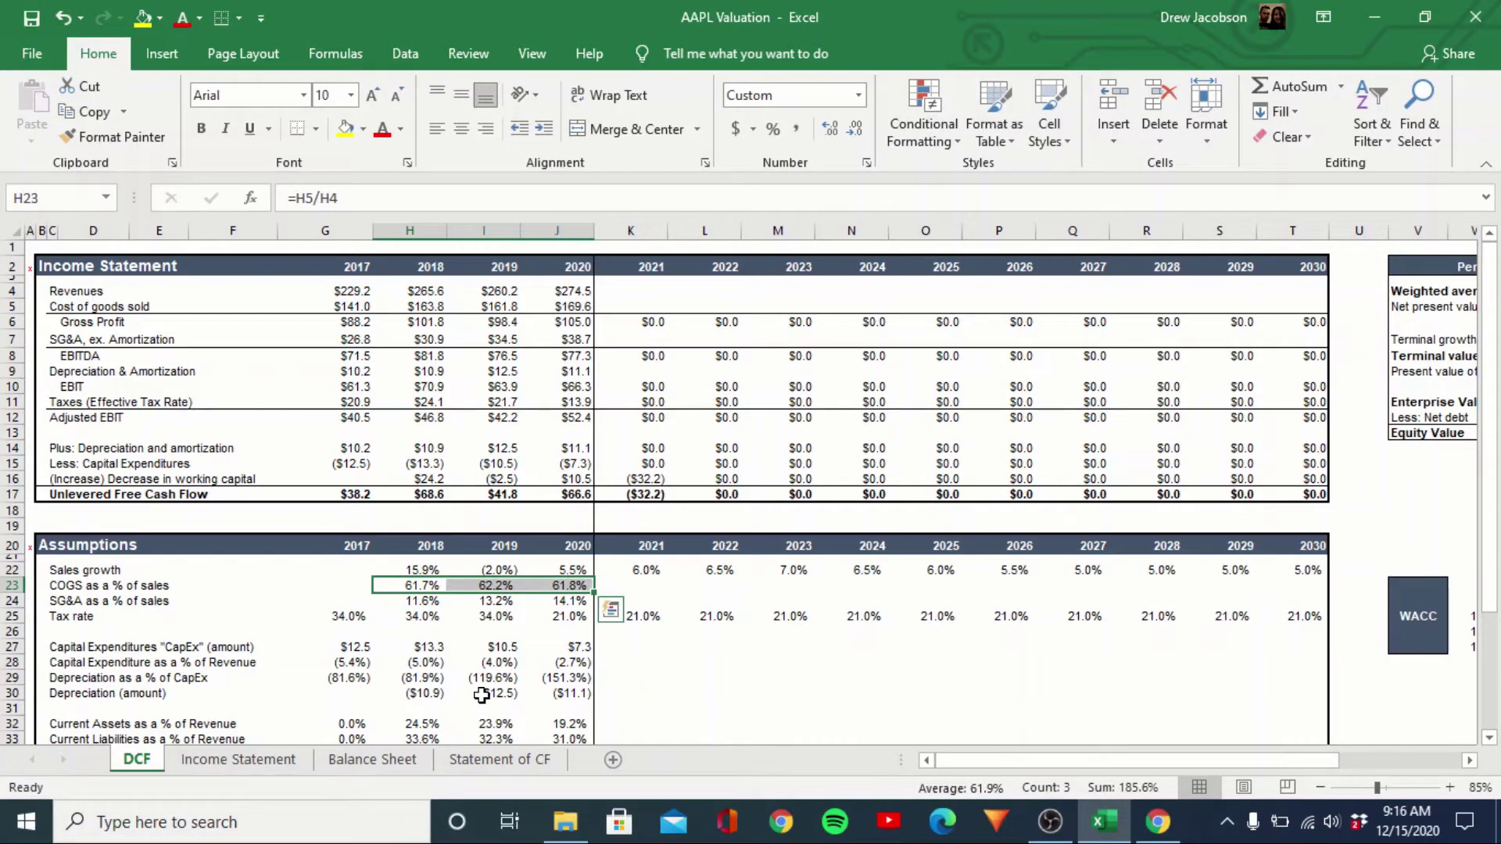
Enter 62% COGS for 2021 and paste it through 2030
key(Right)
key(Right)
key(Right)
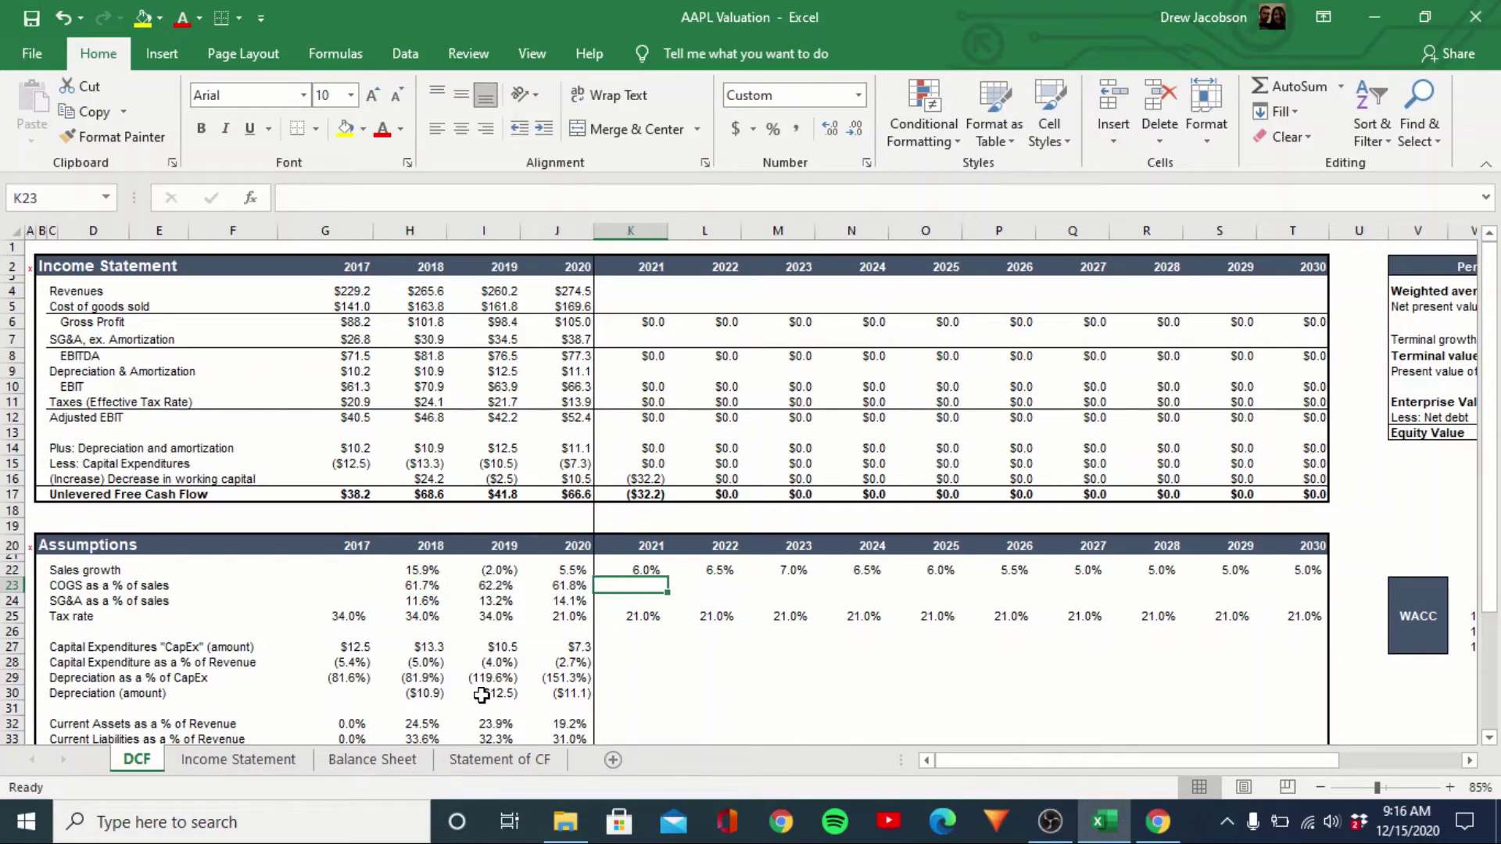
text(62%)
key(Return)
key(Up)
key(ctrl+c)
key(Right)
key(shift+Right)
key(shift+Right)
key(shift+Right)
key(shift+Right)
key(shift+Right)
key(shift+Right)
key(shift+Right)
key(shift+Right)
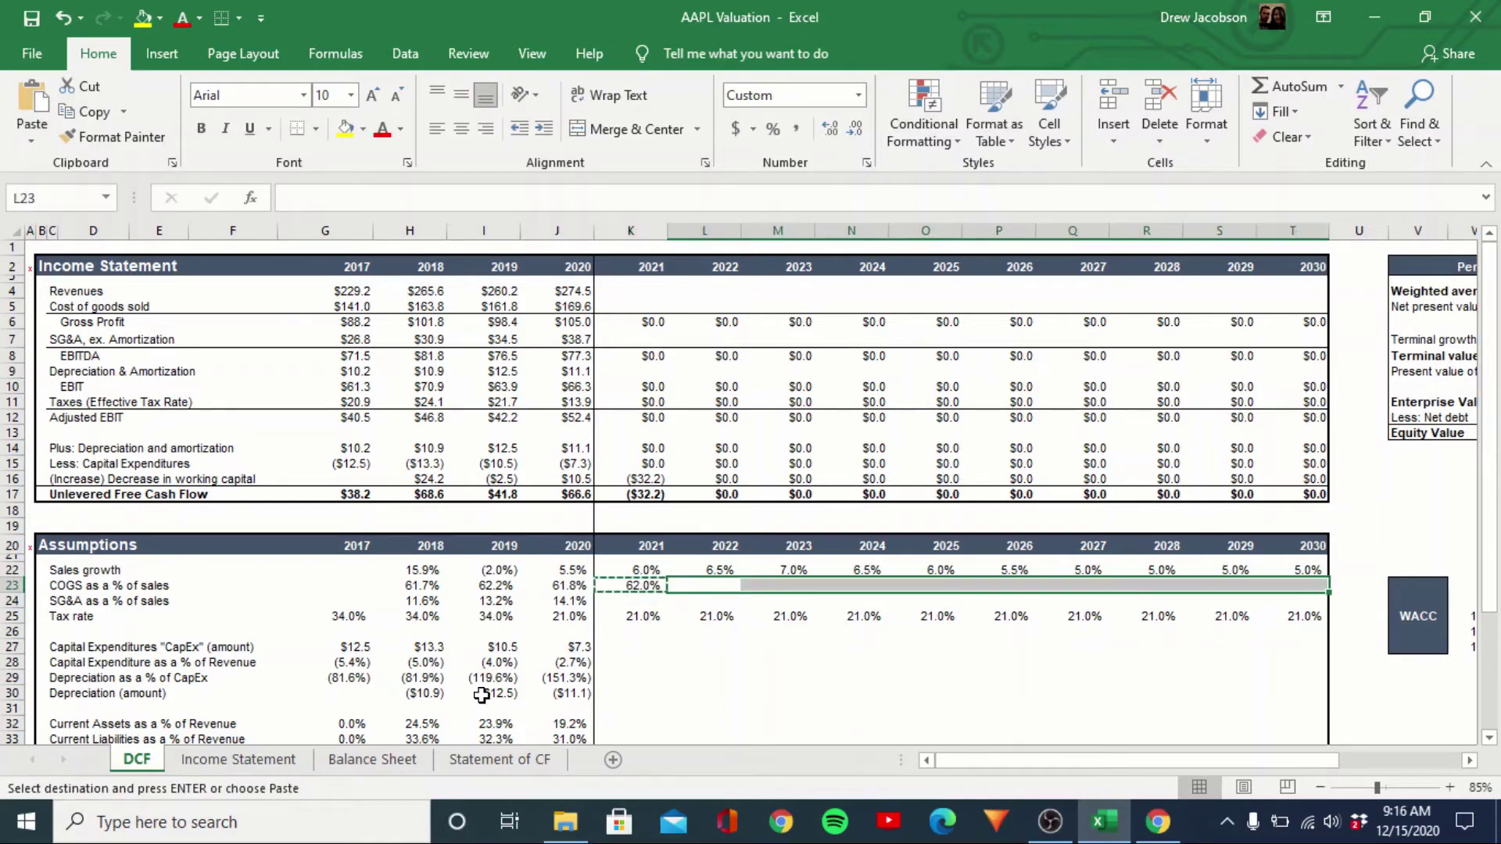
key(ctrl+alt+v)
key(Return)
Review historical SG&A percentages and link 2021 SG&A to the 2020 ratio
key(Down)
key(Left)
key(Left)
key(Left)
key(Left)
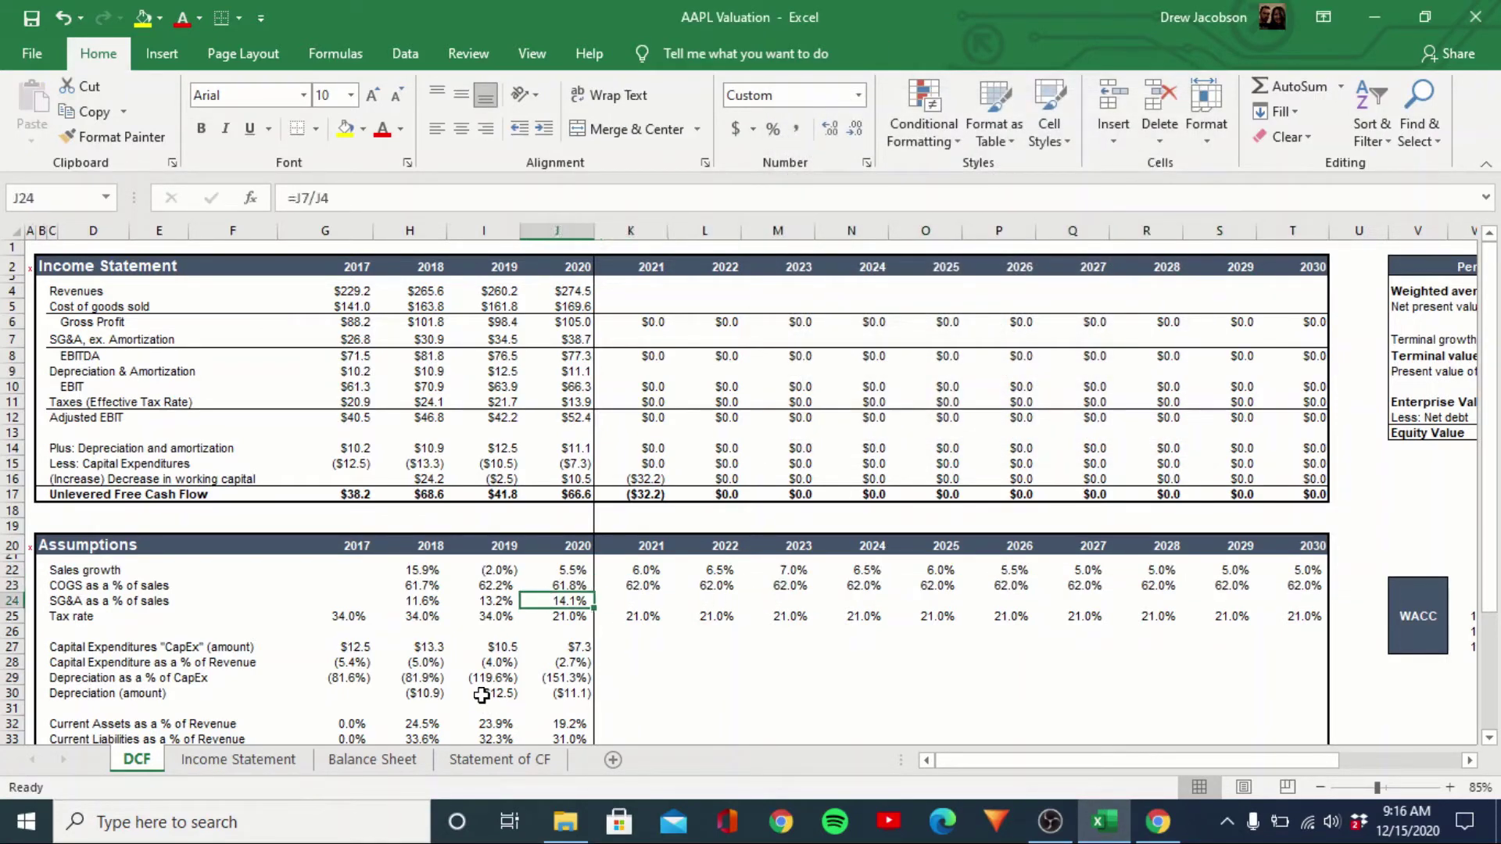
key(shift+Right)
key(shift+Right)
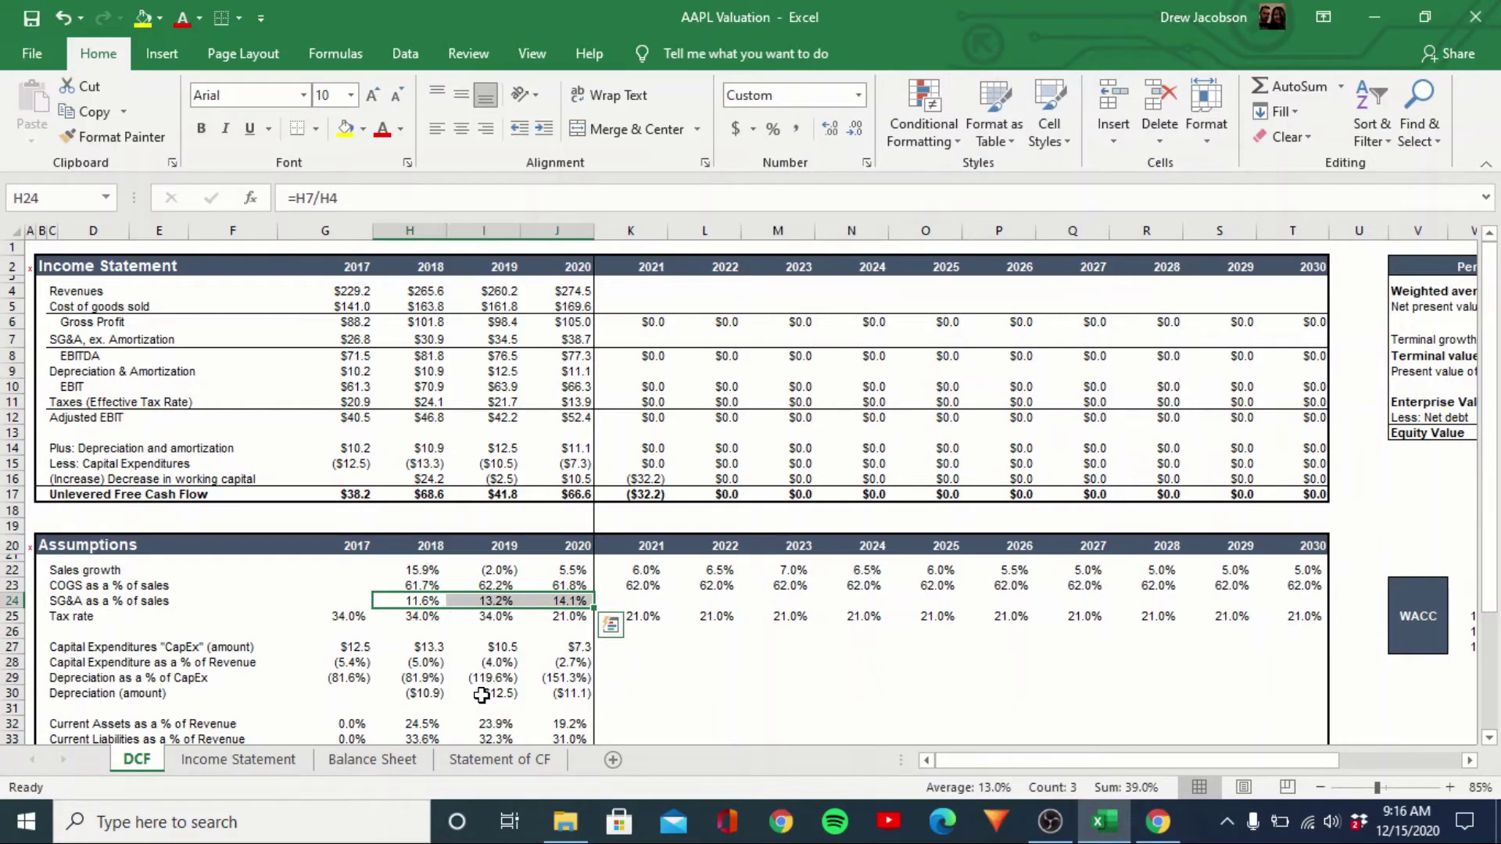
key(Right)
key(Right)
key(Right)
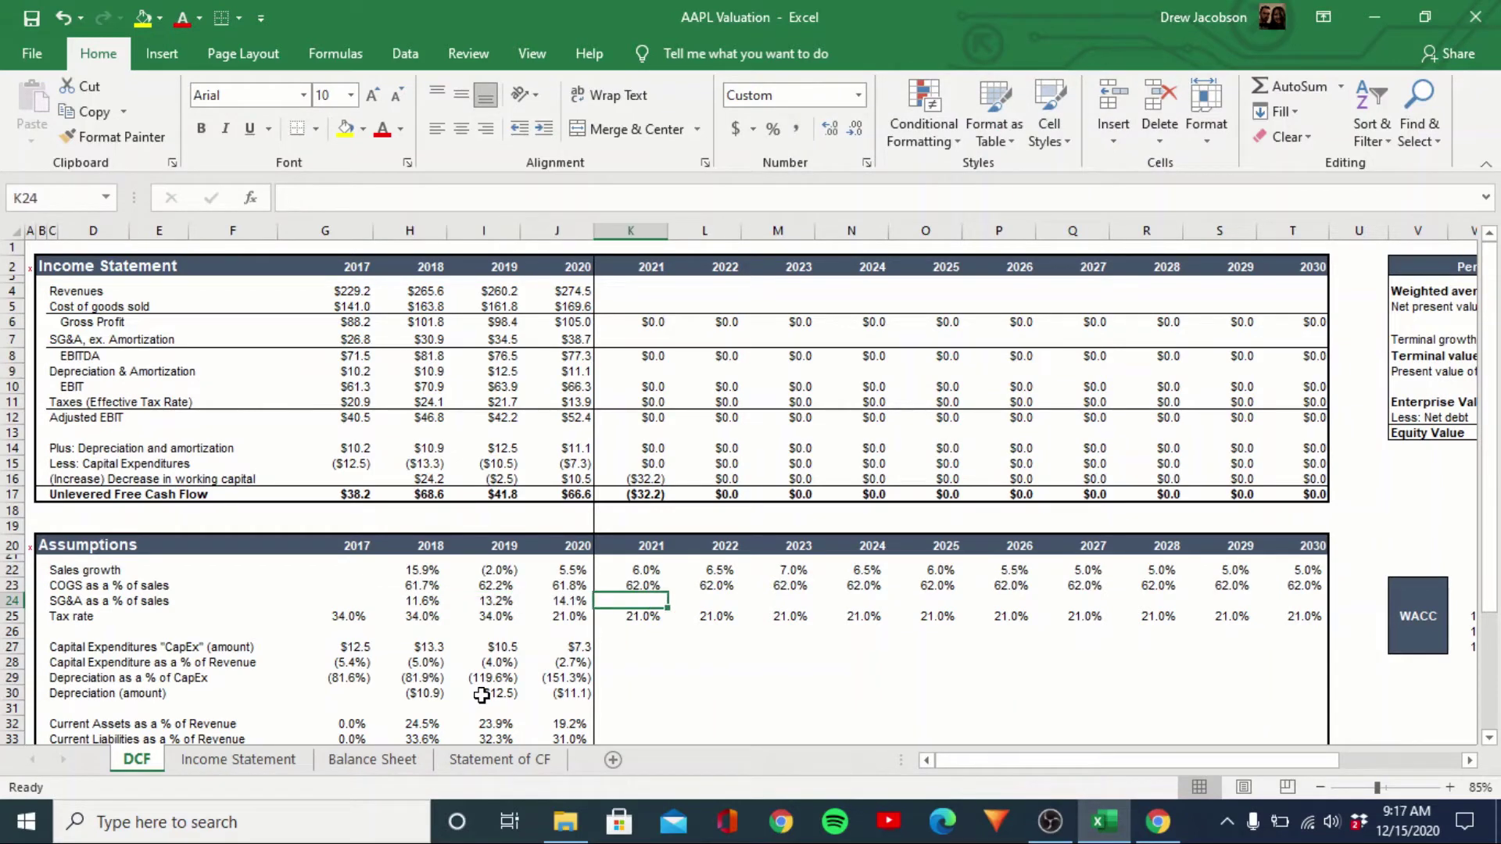
text(=)
key(Left)
key(Return)
Set 2022 SG&A to 2021 plus 0.001 and paste formulas through 2030, reaching 15.0%
key(Up)
key(Right)
text(=)
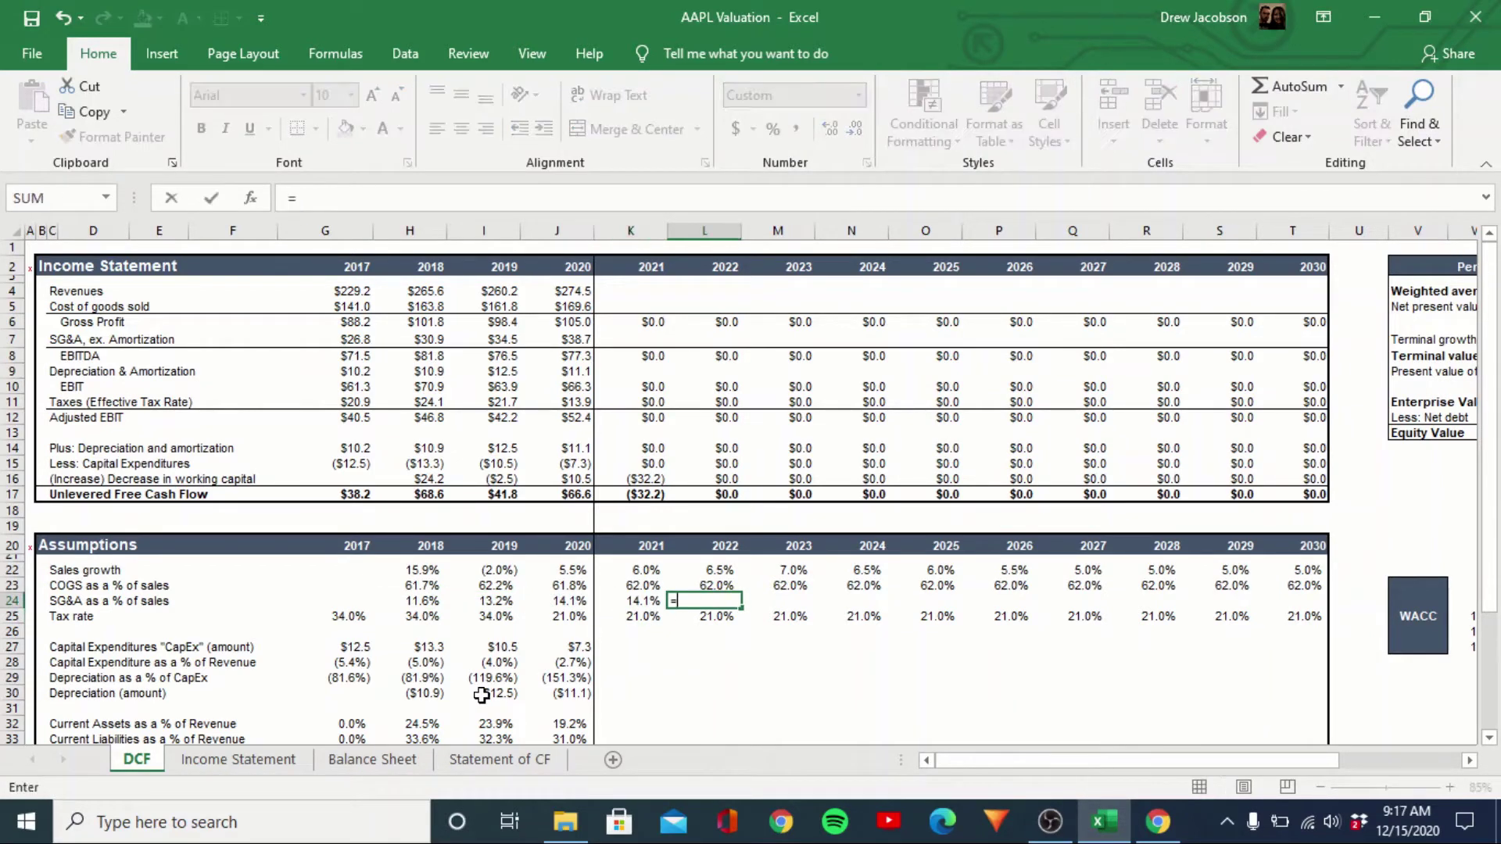
key(Left)
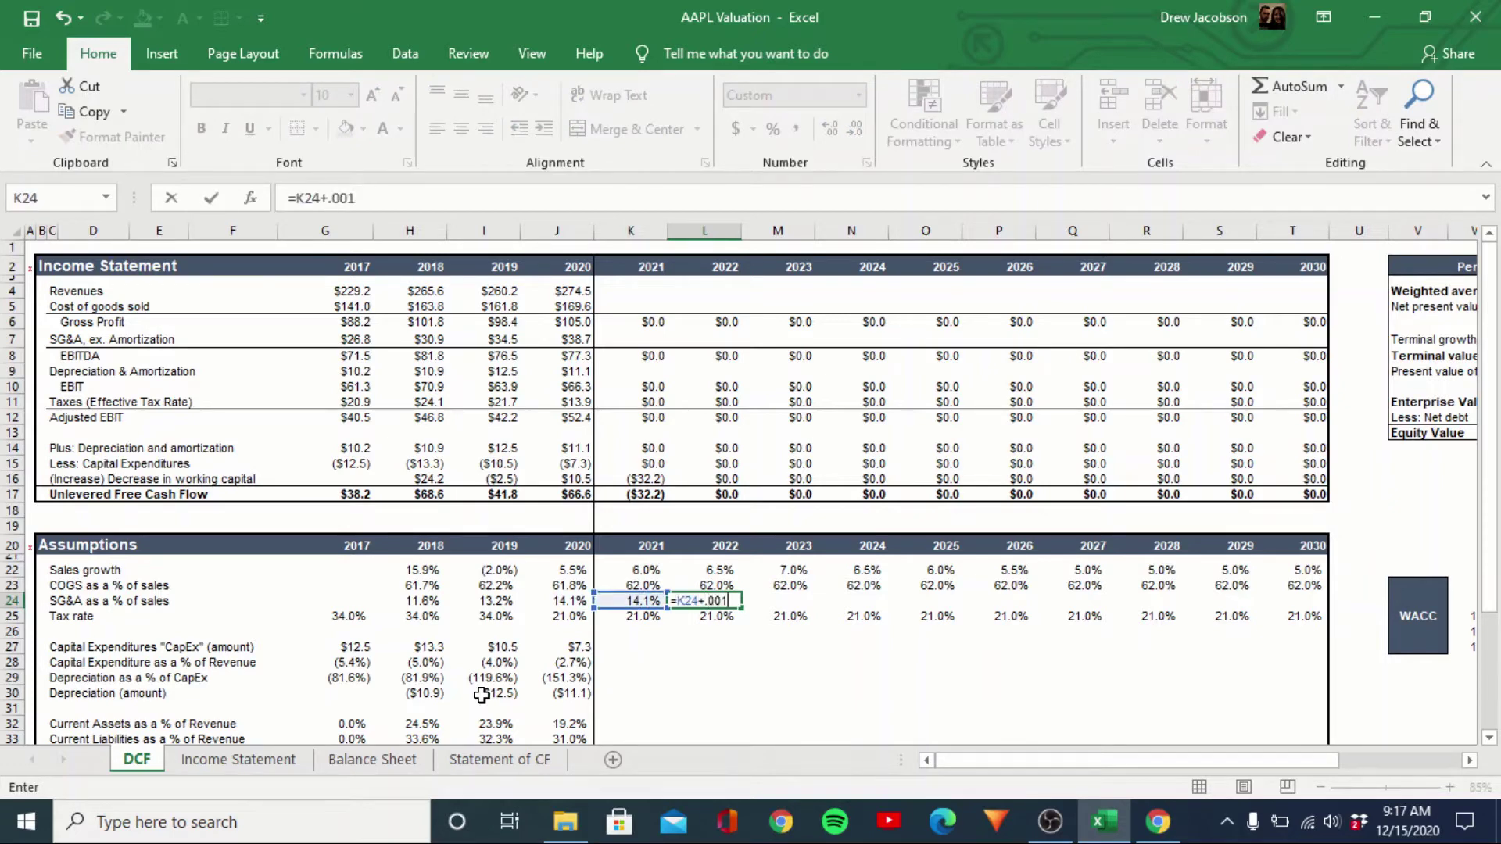
text(+.001)
key(ctrl+Return)
key(ctrl+c)
key(Right)
key(shift+Right)
key(shift+Right)
key(shift+Right)
key(shift+Right)
key(shift+Right)
key(shift+Right)
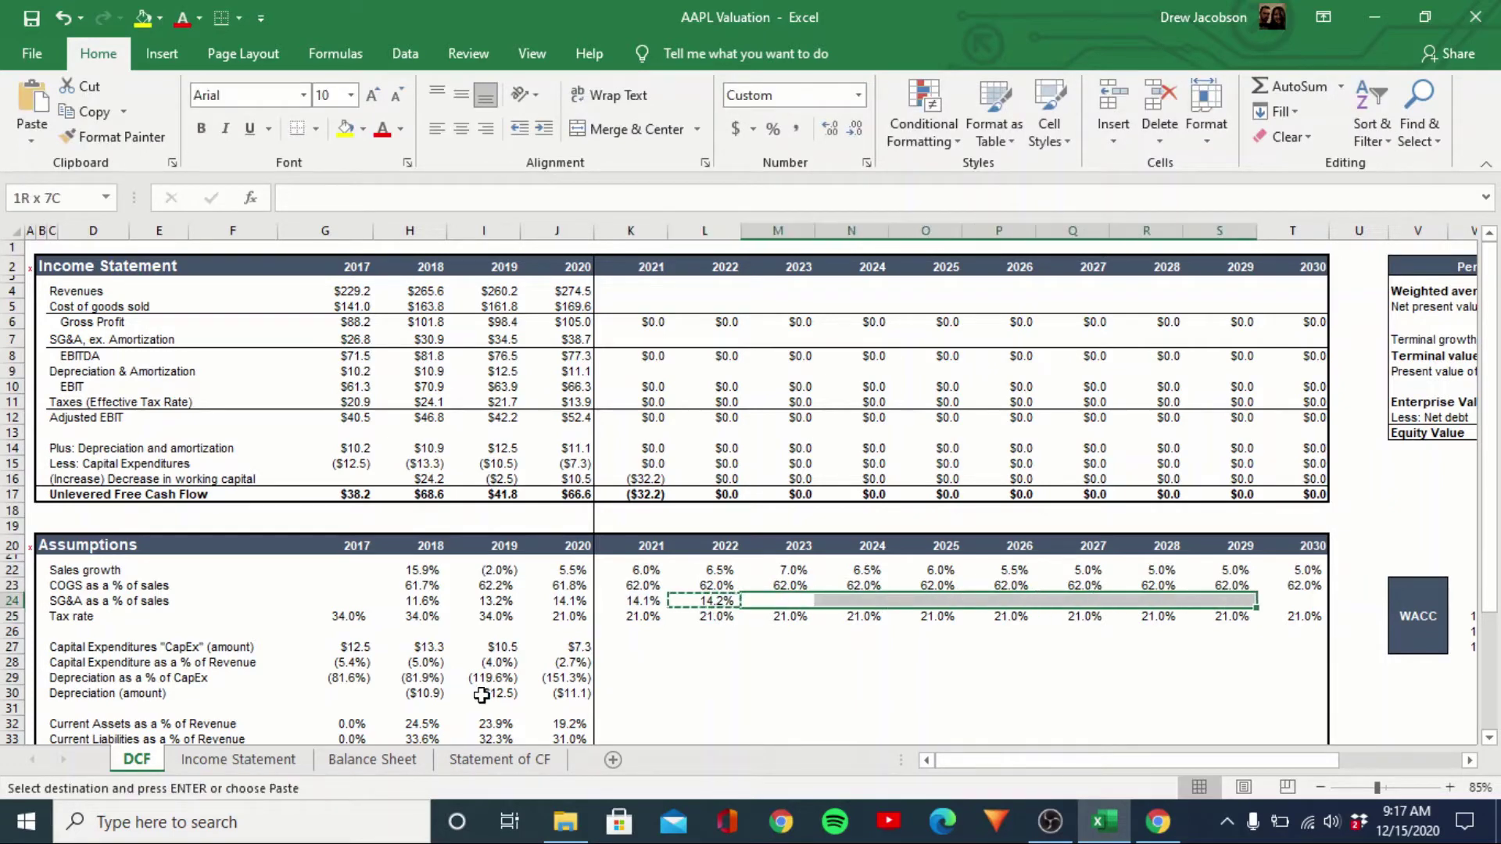
key(shift+Right)
key(ctrl+alt+v)
key(Return)
key(Escape)
key(Left)
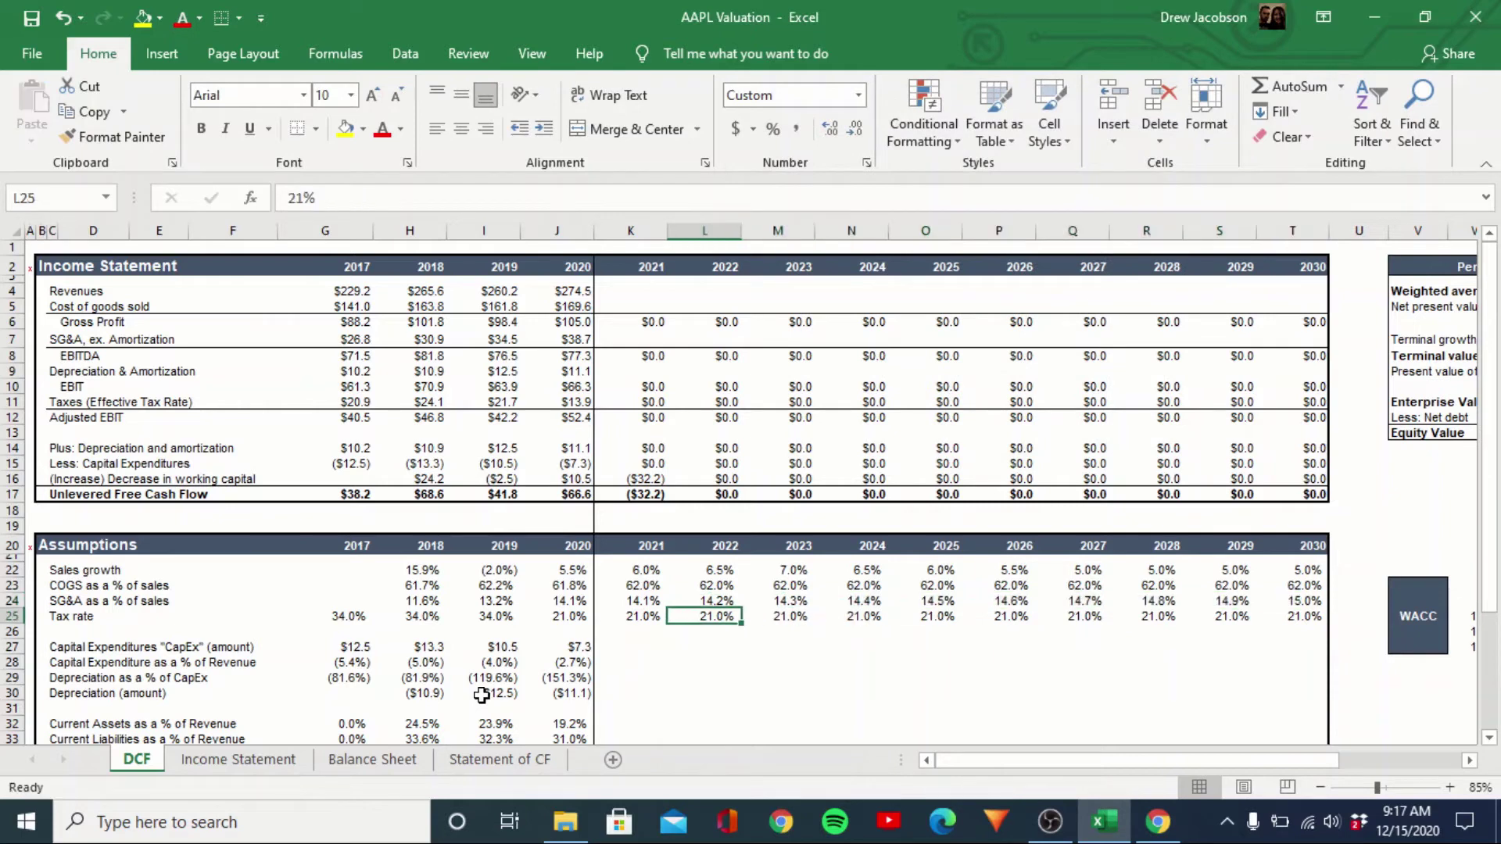
Review the 2020 tax rate and the projected 21.0% tax rates
key(Left)
key(Left)
key(Down)
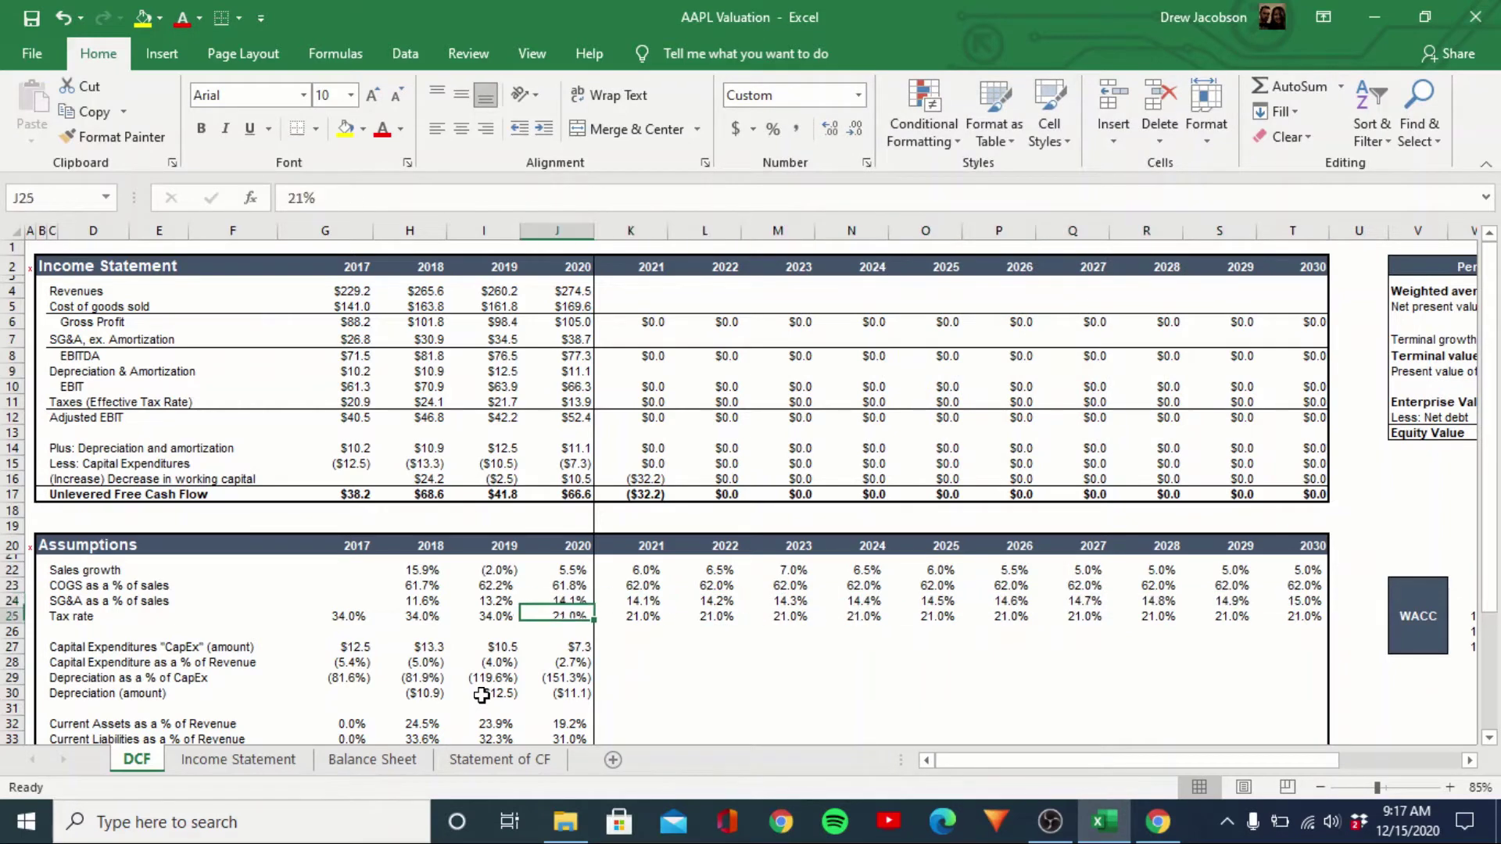
key(Right)
key(Right)
key(Right)
key(Right)
key(Right)
key(Right)
key(Left)
key(Left)
key(Left)
key(Left)
key(Left)
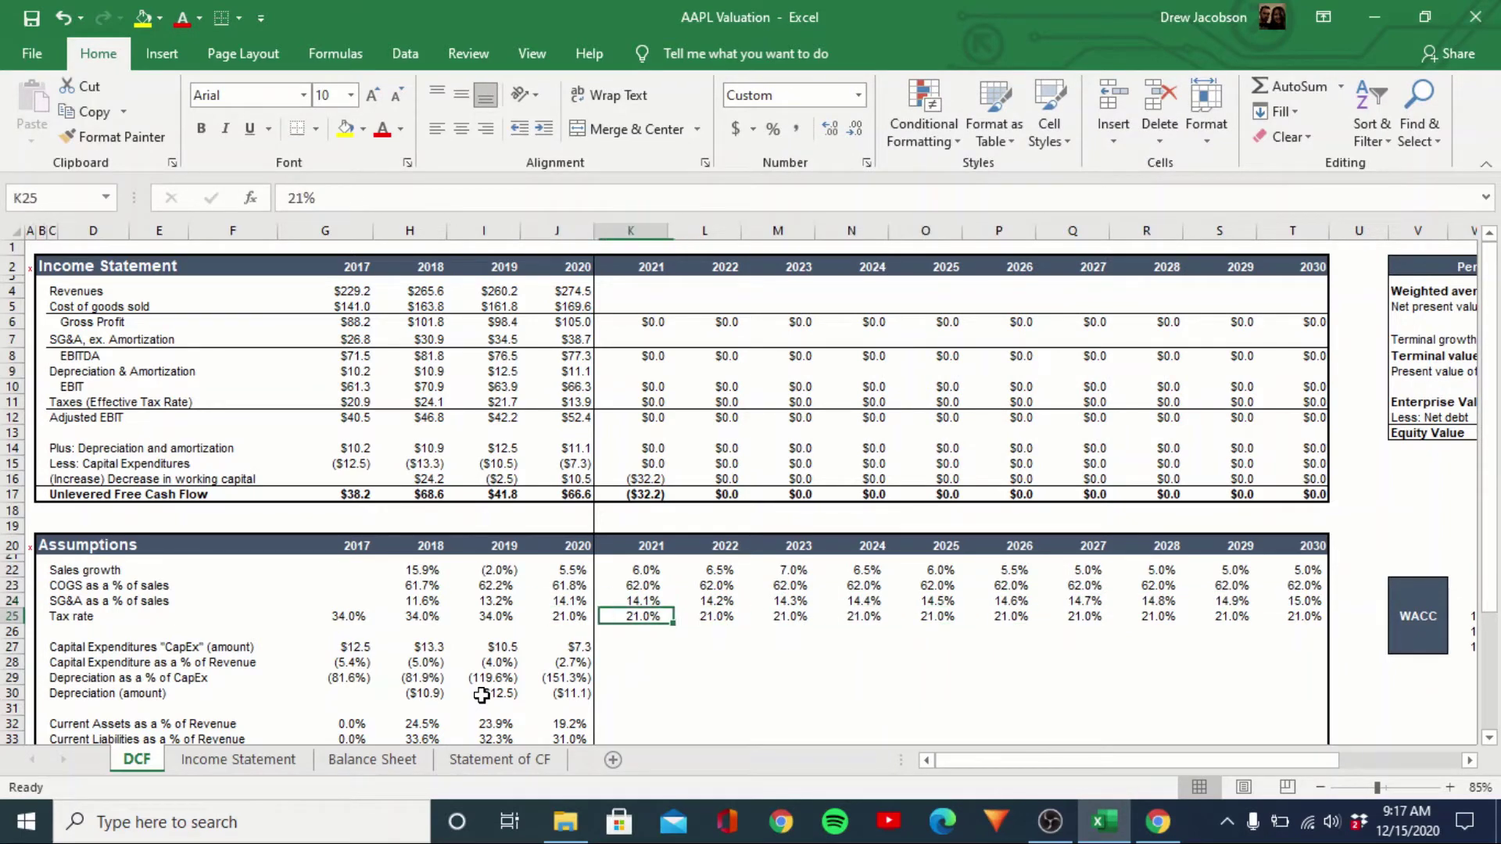
key(Down)
key(Down)
Review historical CapEx ratios, then set 2021 CapEx to (5.0%) of revenue with =-.05
key(Left)
key(Right)
key(Down)
key(Left)
key(Left)
key(Left)
key(Left)
key(shift+Right)
key(shift+Right)
key(shift+Right)
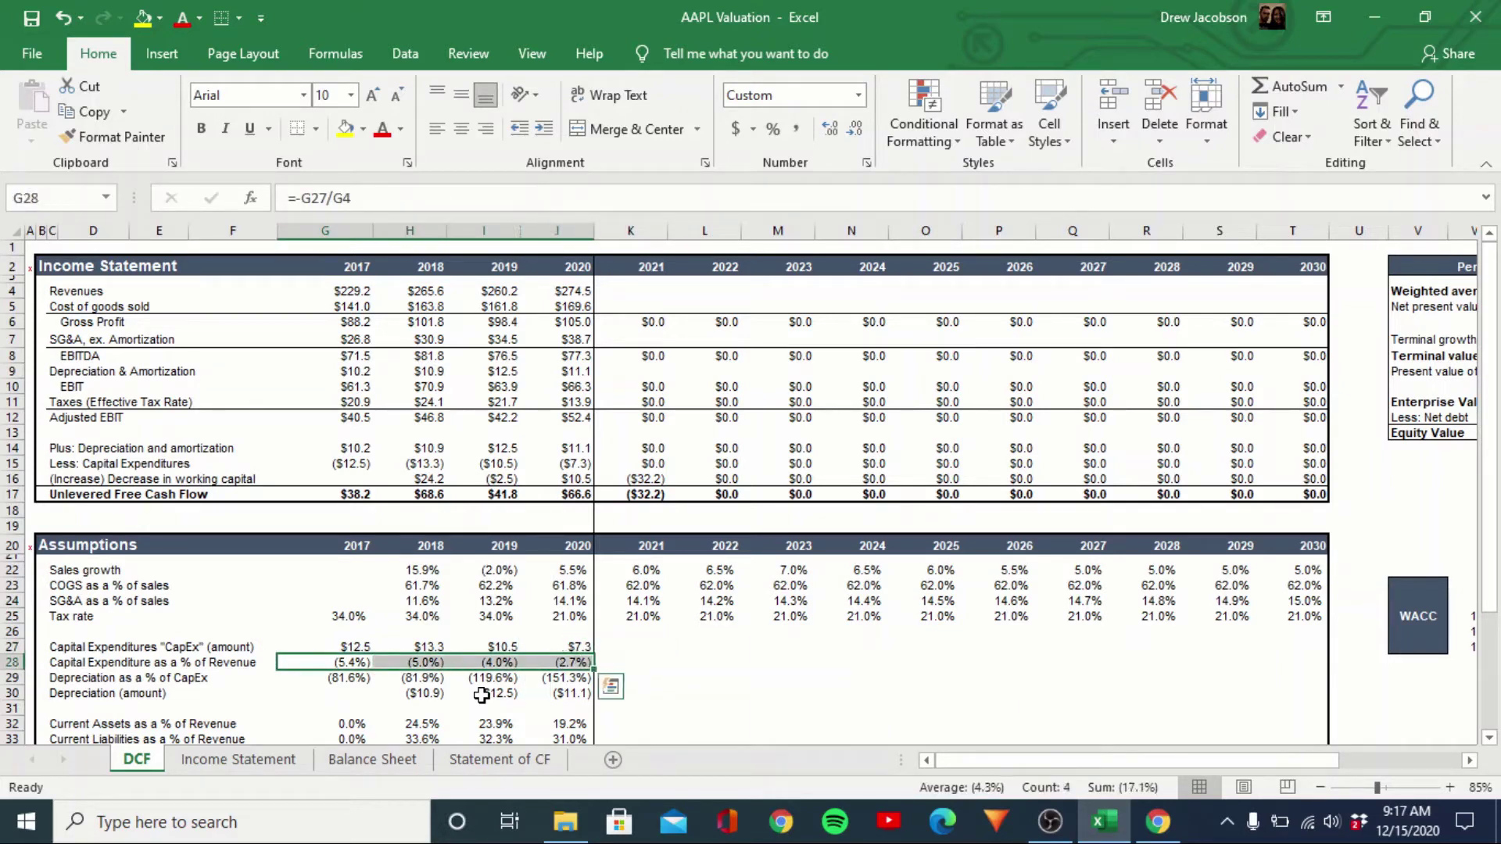
key(Right)
key(Right)
key(Right)
key(Right)
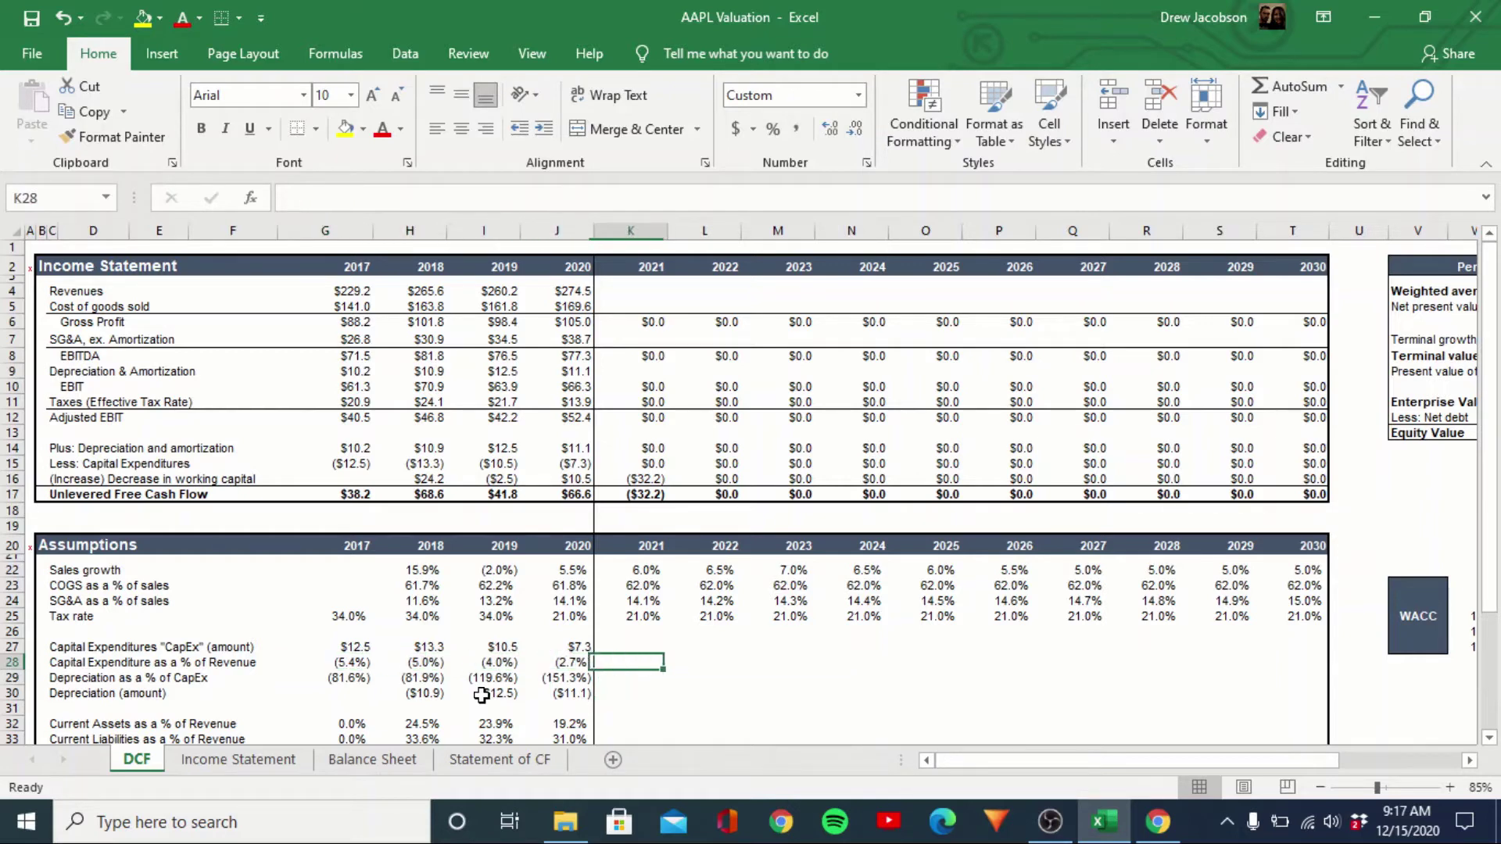
text(=)
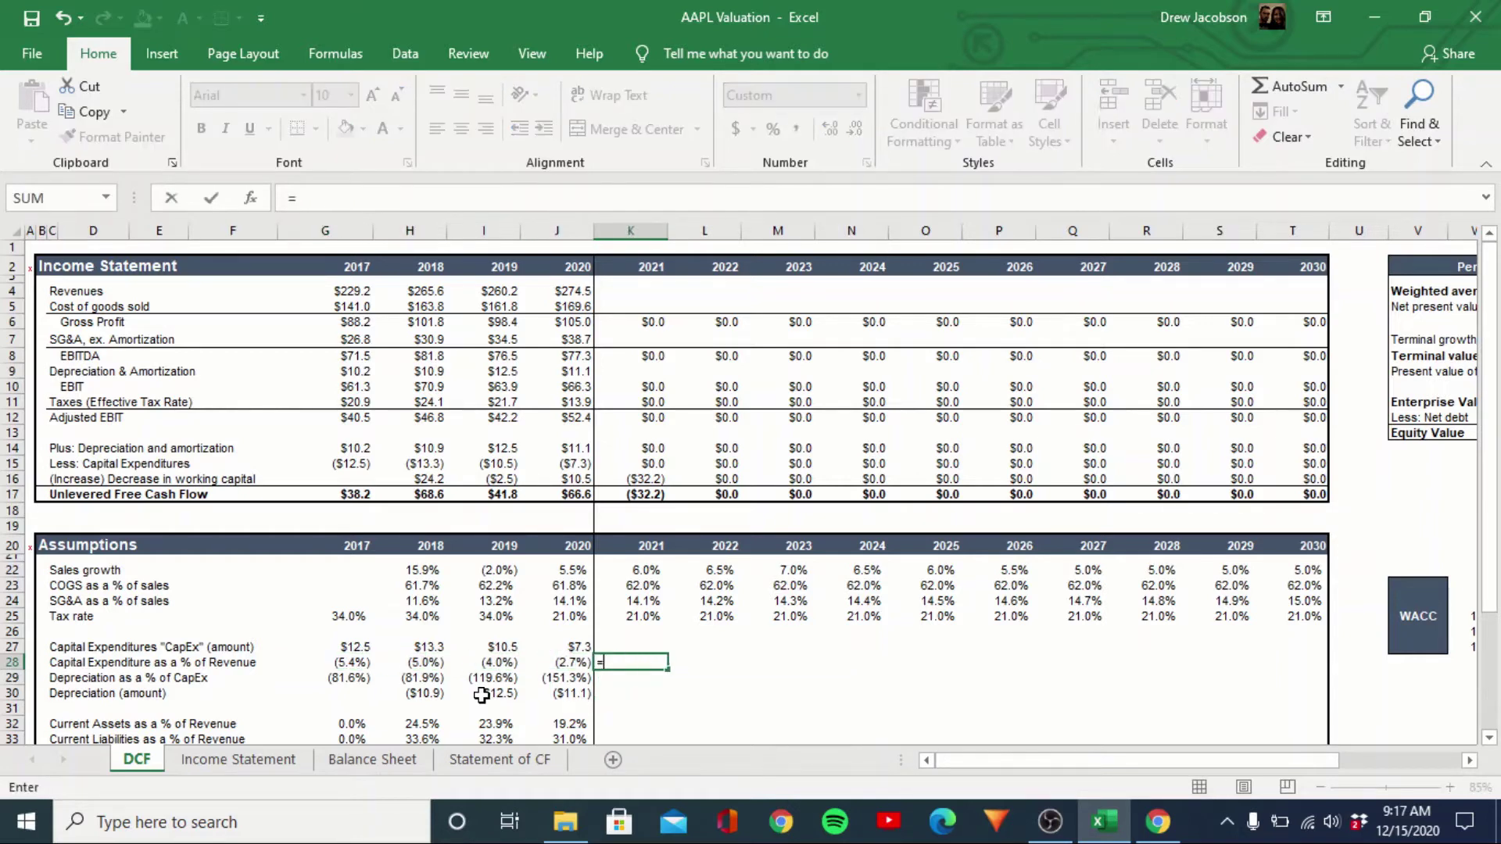
text(-5)
key(Return)
key(Up)
text(=-.)
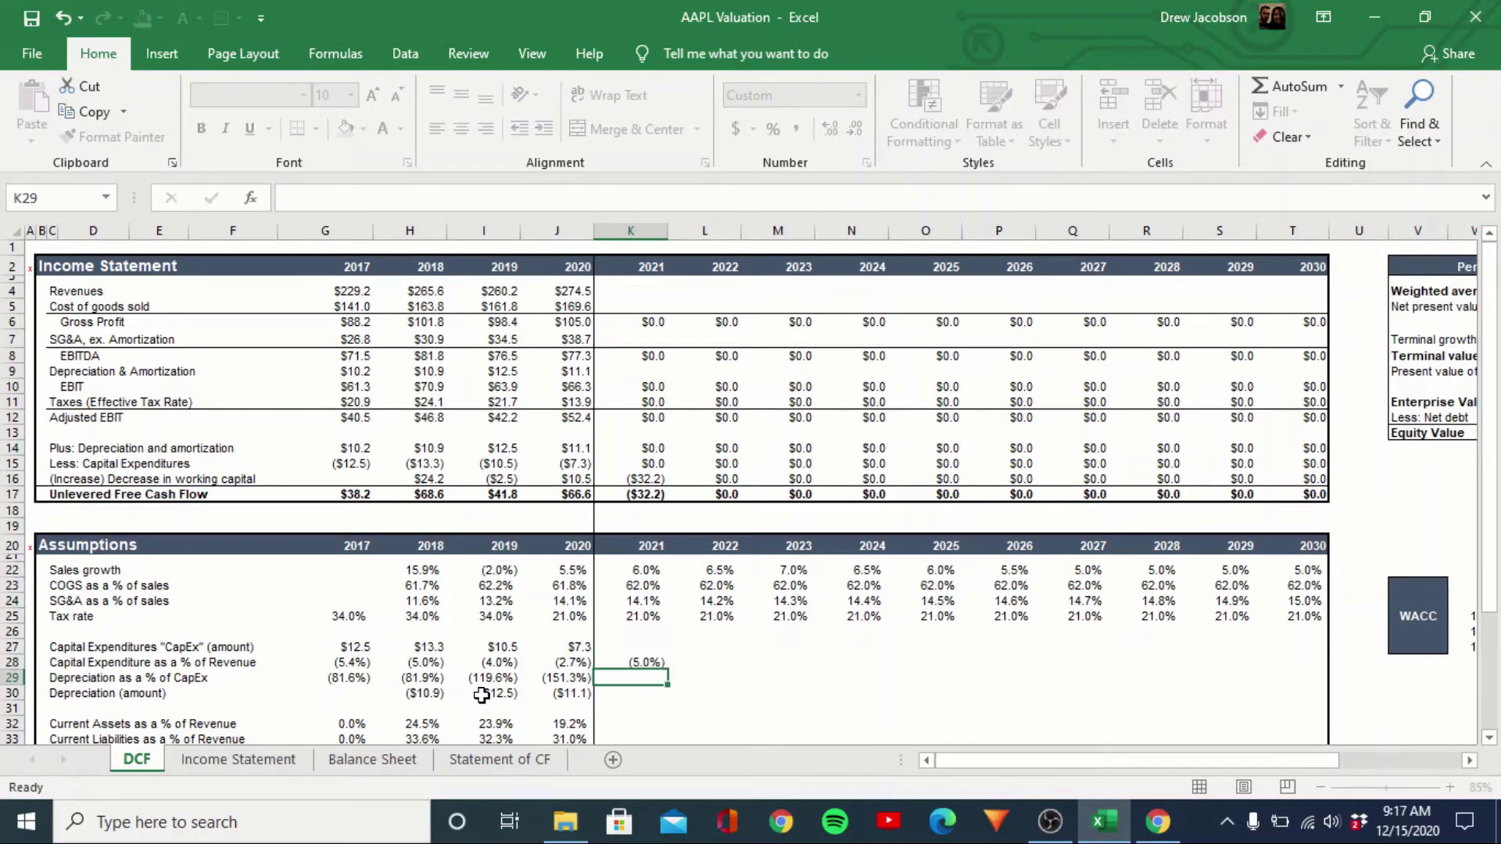
text(05)
key(Return)
Copy the (5.0%) CapEx ratio across 2022–2030
key(Up)
key(ctrl+c)
key(shift+Right)
key(shift+Right)
key(shift+Right)
key(shift+Right)
key(shift+Right)
key(shift+Right)
key(shift+Right)
key(shift+Right)
key(shift+Right)
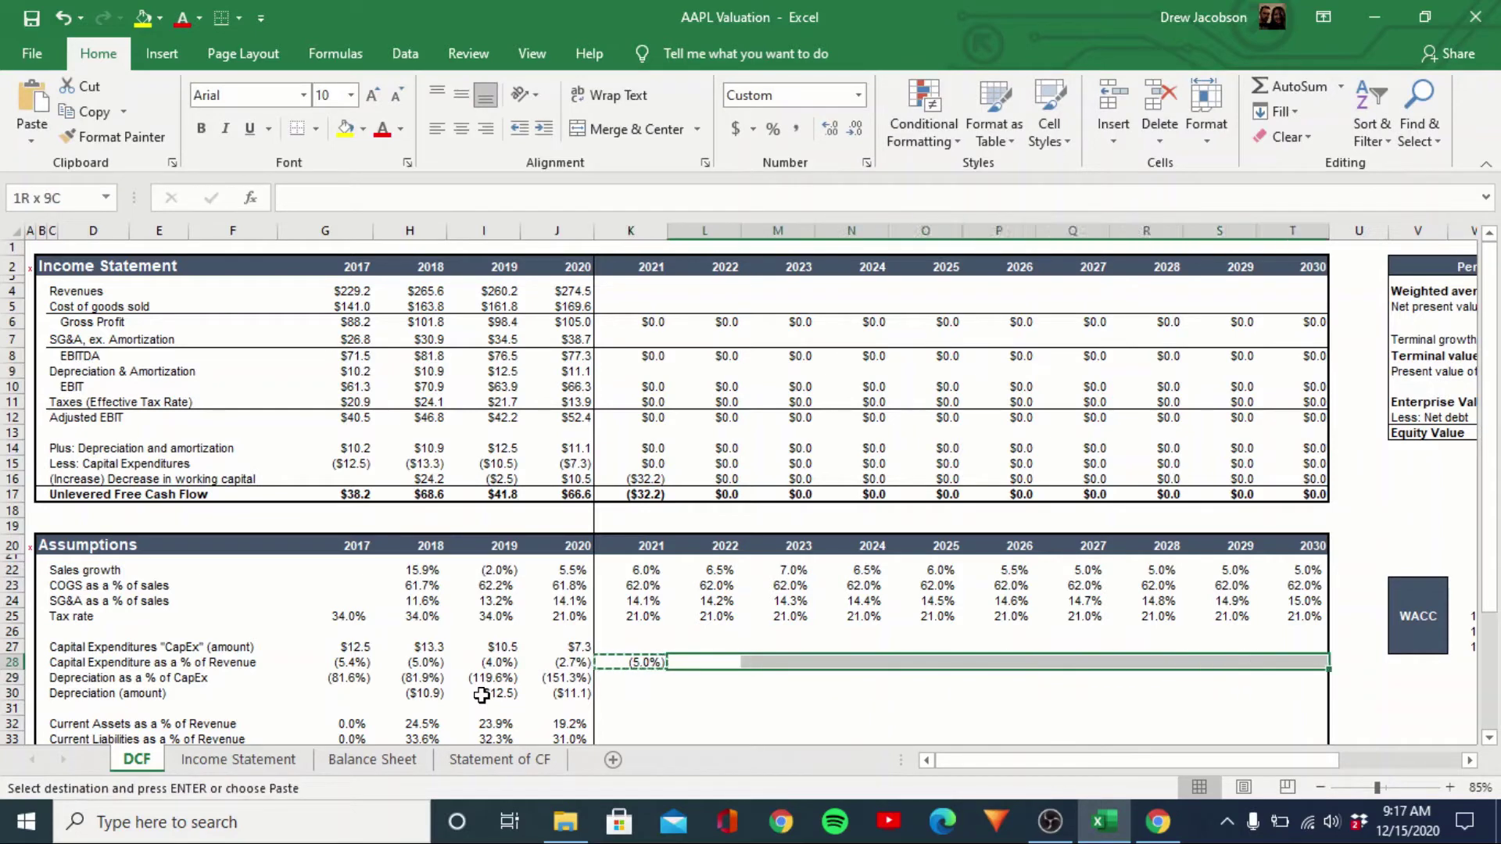
key(ctrl+v)
key(Escape)
key(Down)
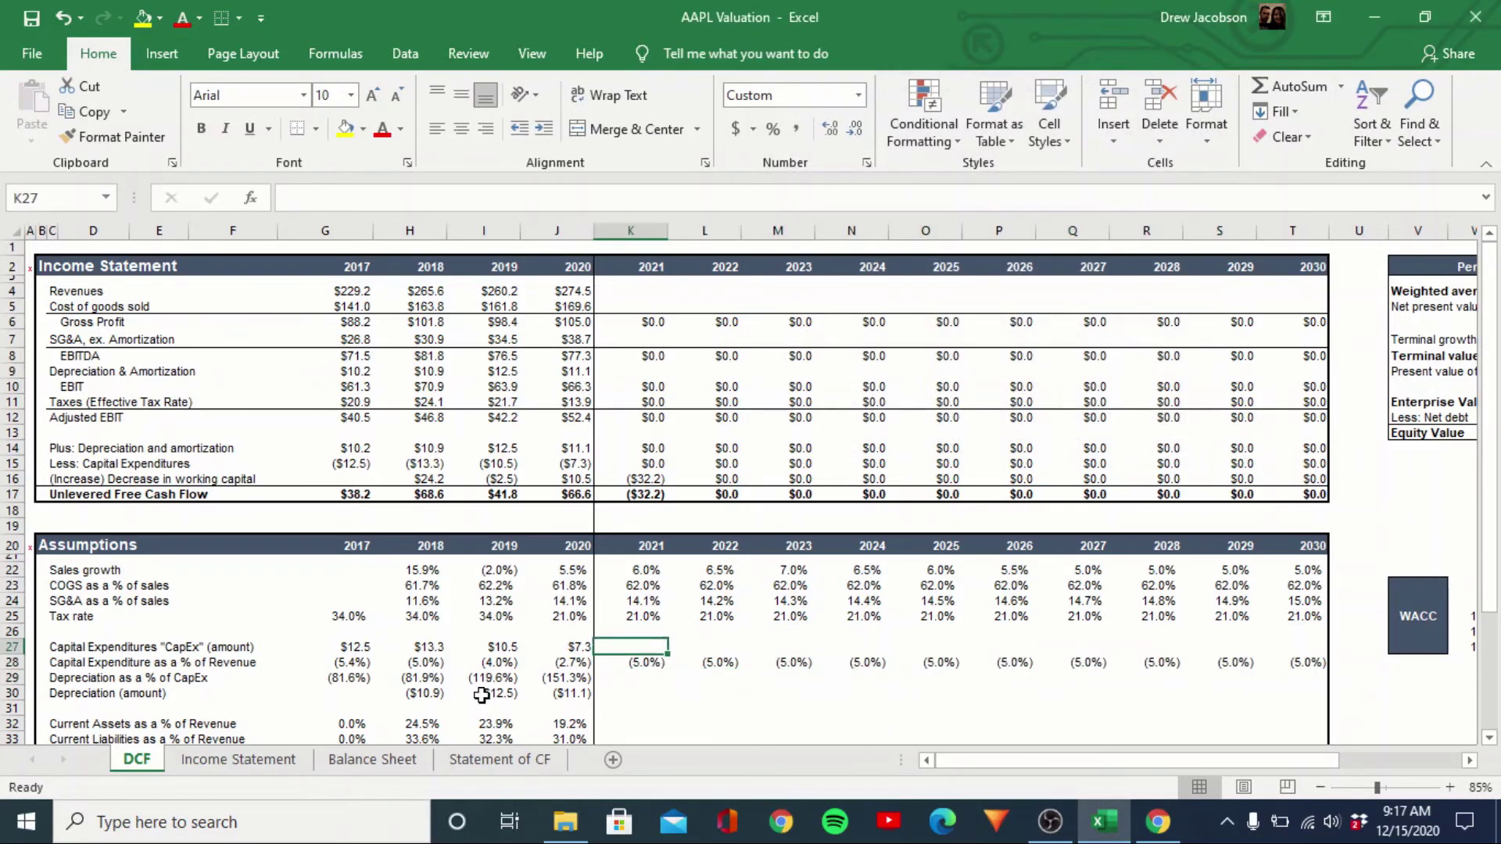
Build the 2021 CapEx amount formula =K28*K4 and paste-special formulas into the following year
key(Left)
key(Right)
text(=)
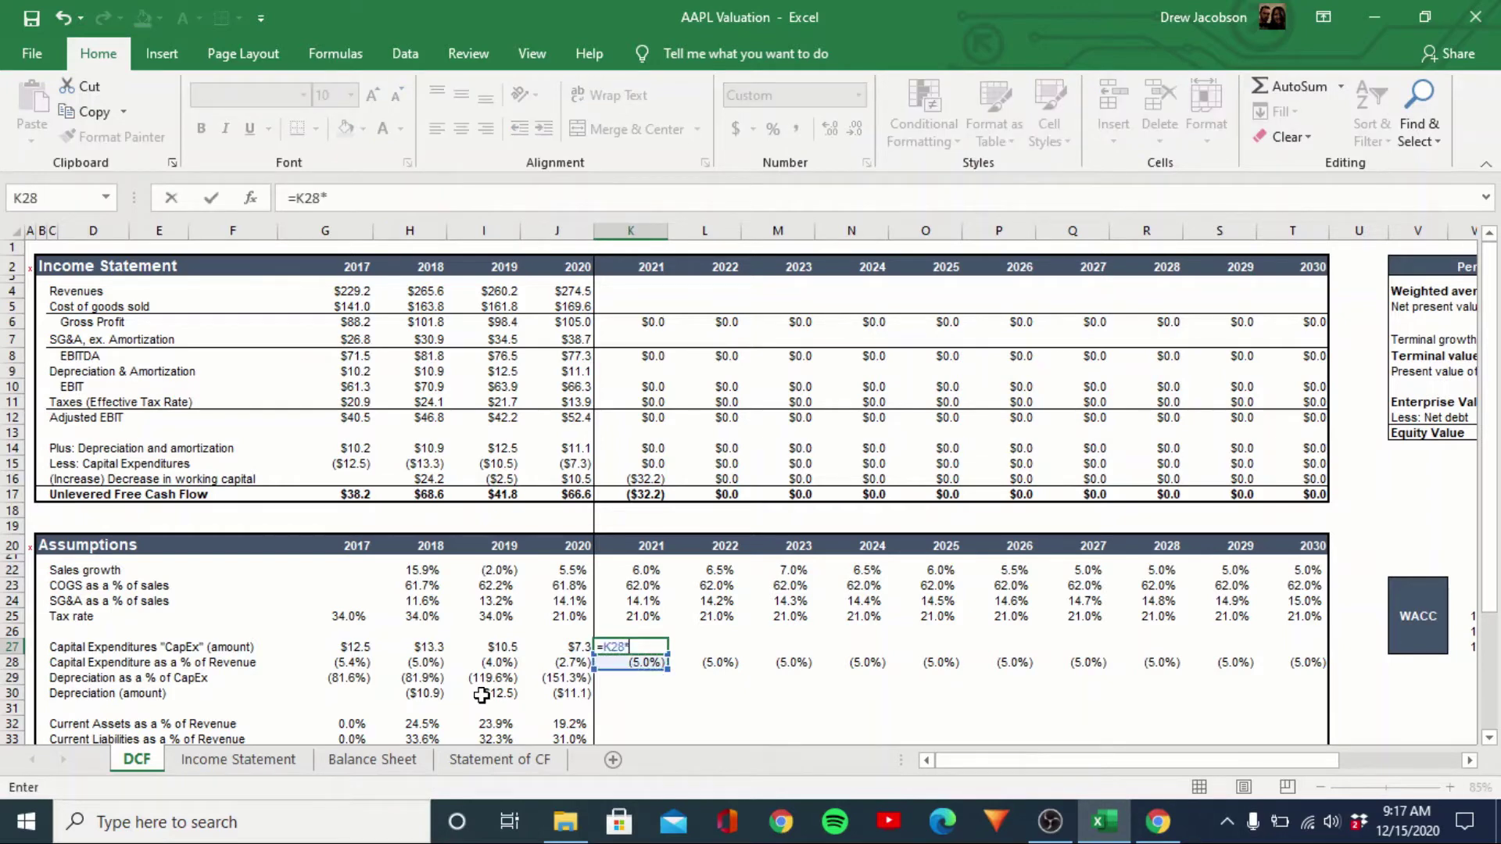
key(Up)
key(Up)
key(Up)
key(Up)
key(Up)
key(Up)
key(Up)
key(Up)
key(Up)
key(Up)
key(Up)
key(Up)
key(Up)
key(Up)
key(Up)
key(Up)
key(Up)
key(Up)
key(Up)
key(Up)
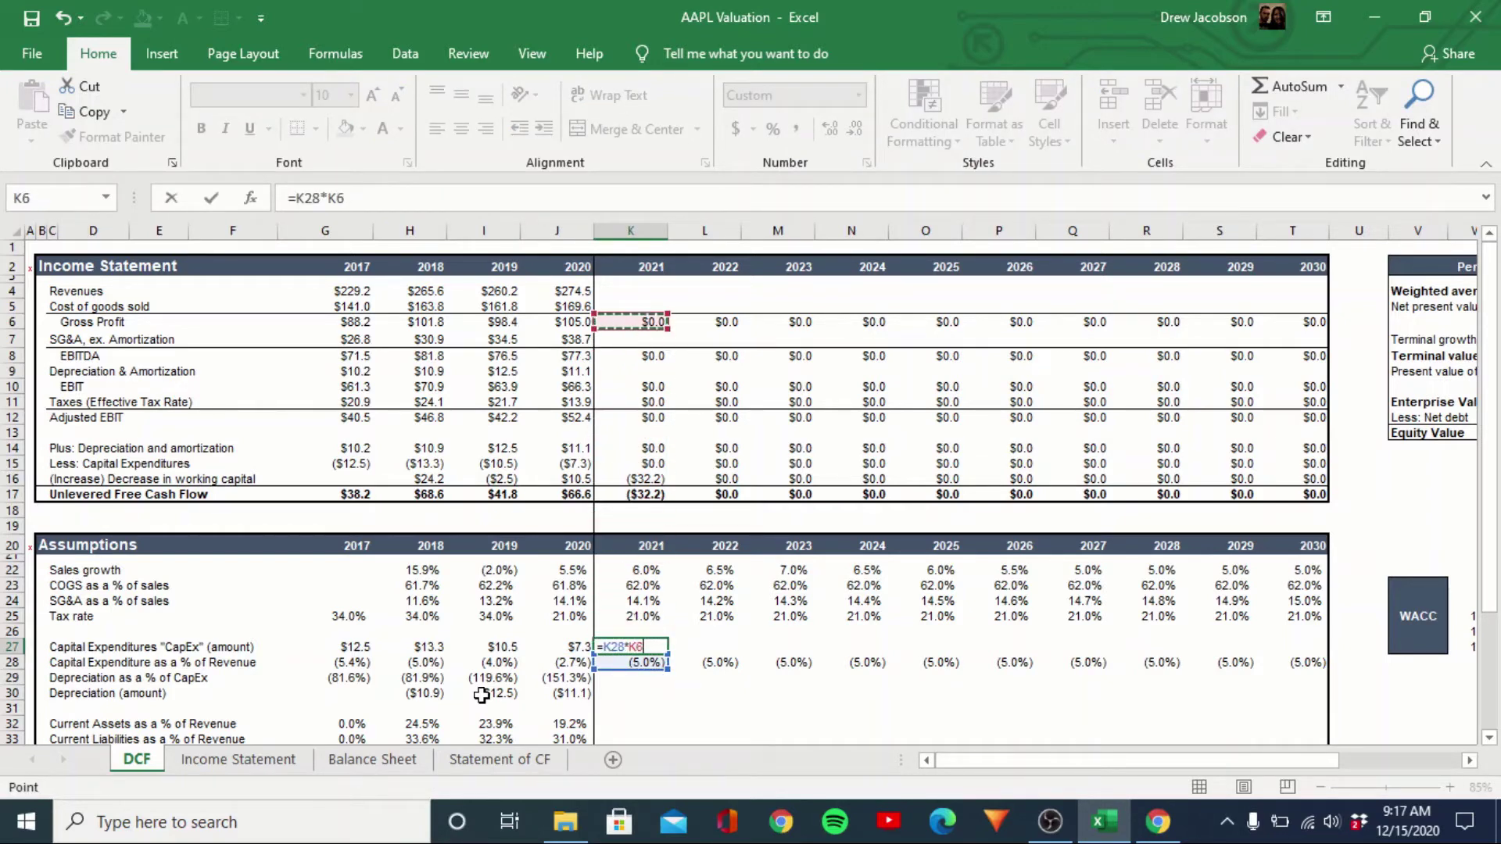
key(Return)
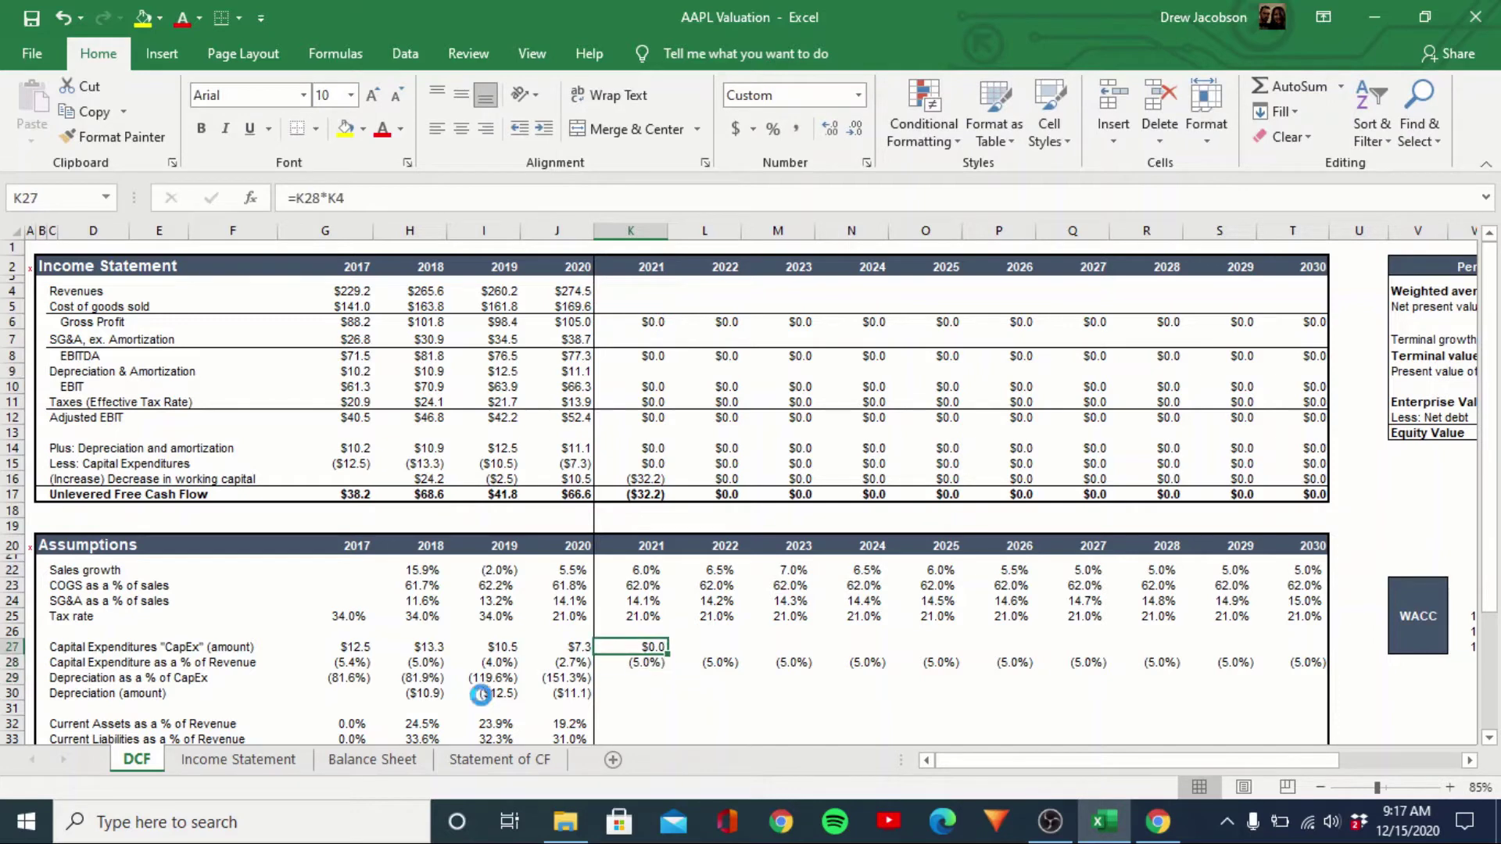
key(Right)
key(shift+Right)
key(shift+Right)
key(shift+Right)
key(shift+Right)
key(shift+Right)
key(shift+Right)
key(shift+Right)
key(shift+Right)
key(ctrl+alt+v)
key(Return)
key(Left)
Recheck the 2021 CapEx formula and paste it as formulas across L27:T27
key(F2)
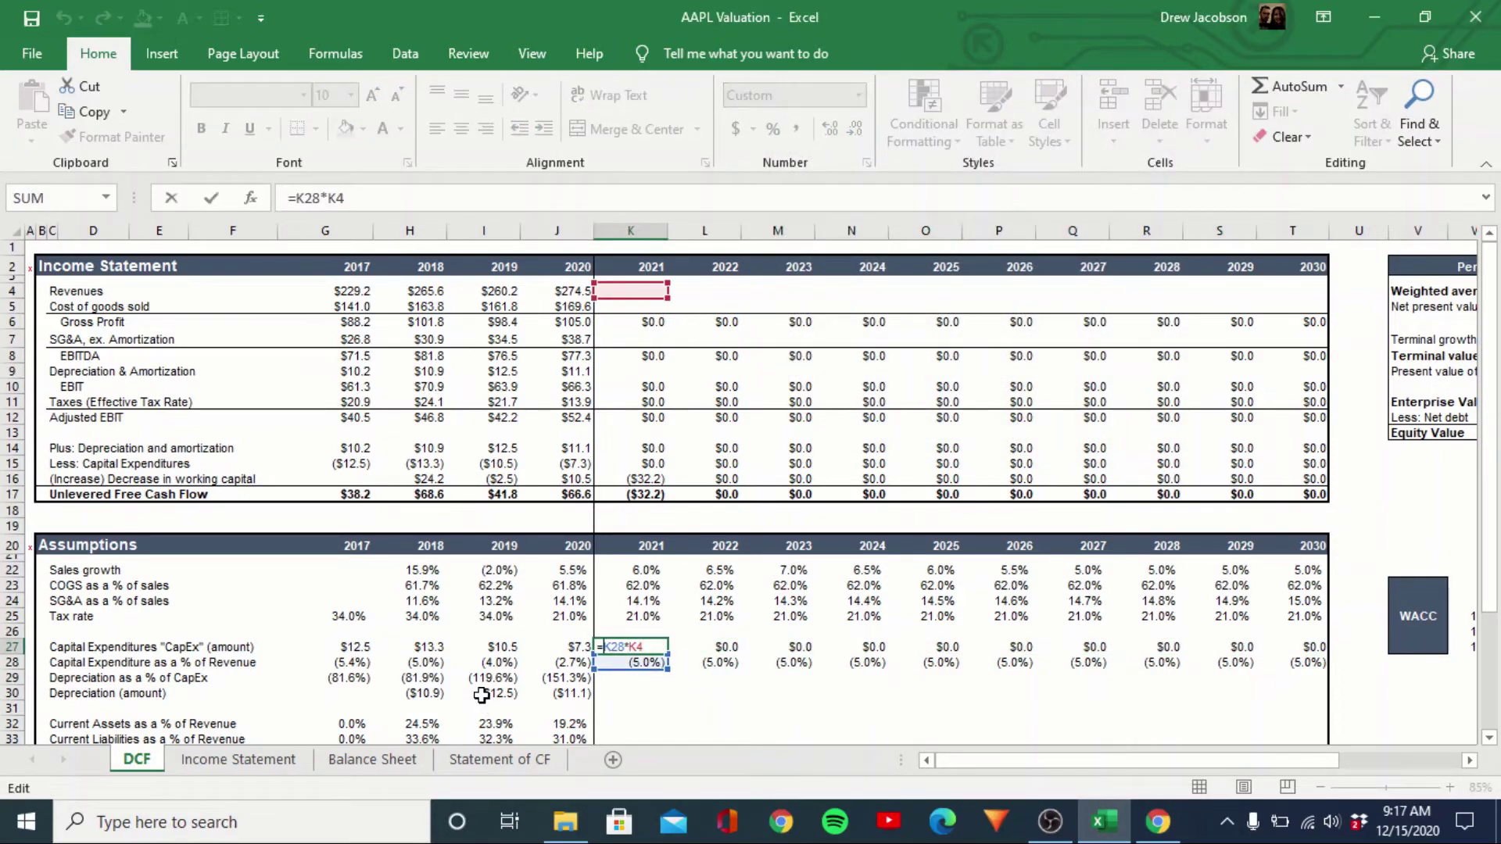
key(Escape)
key(ctrl+c)
key(shift+Right)
key(shift+Right)
key(shift+Right)
key(shift+Right)
key(shift+Right)
key(shift+Right)
key(shift+Right)
key(shift+Right)
key(shift+Right)
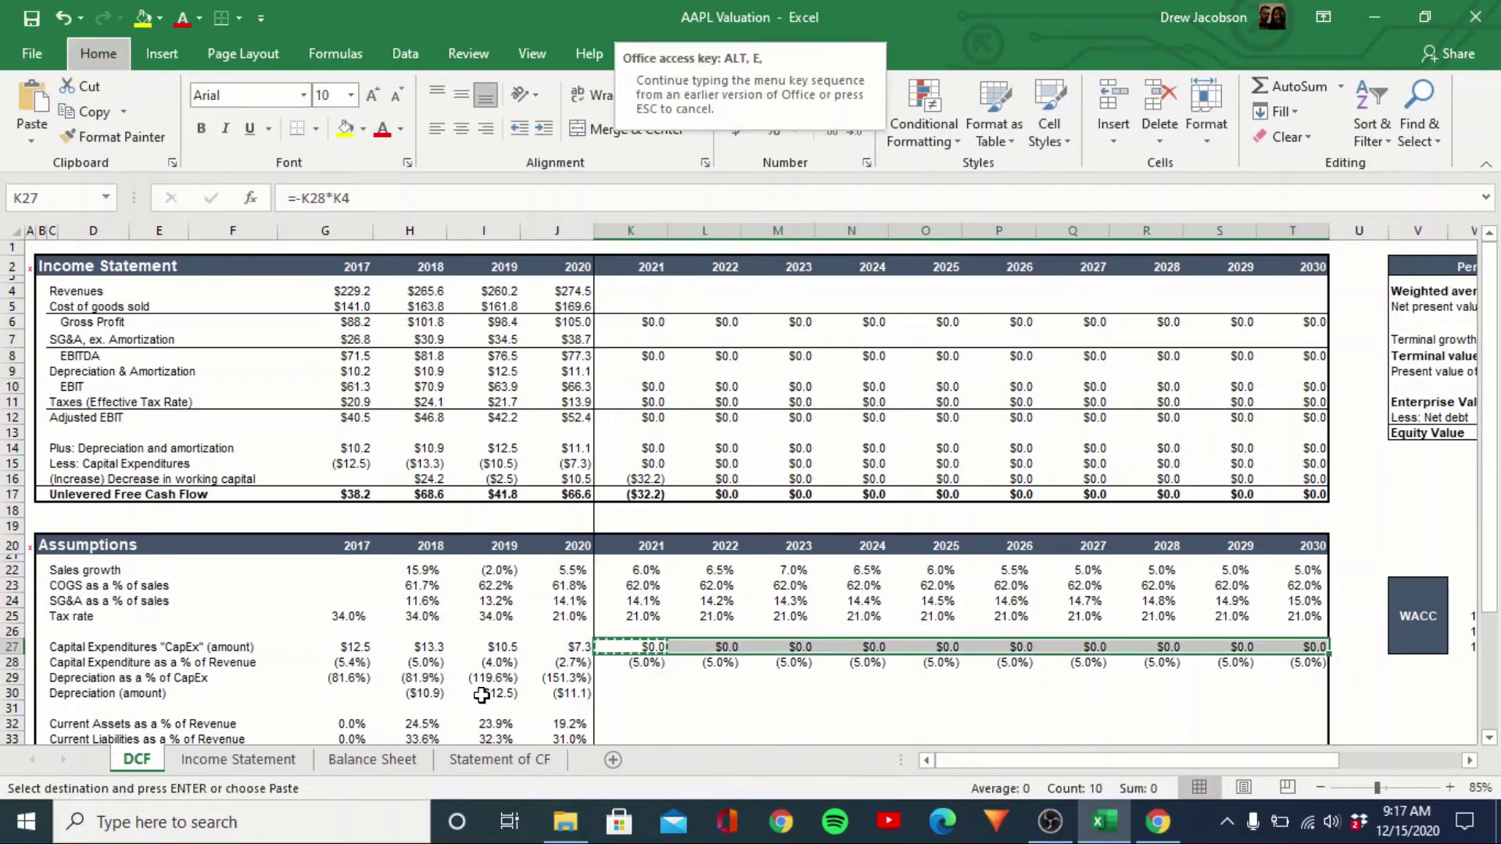
key(ctrl+alt+v)
key(Return)
key(Escape)
key(Down)
key(Down)
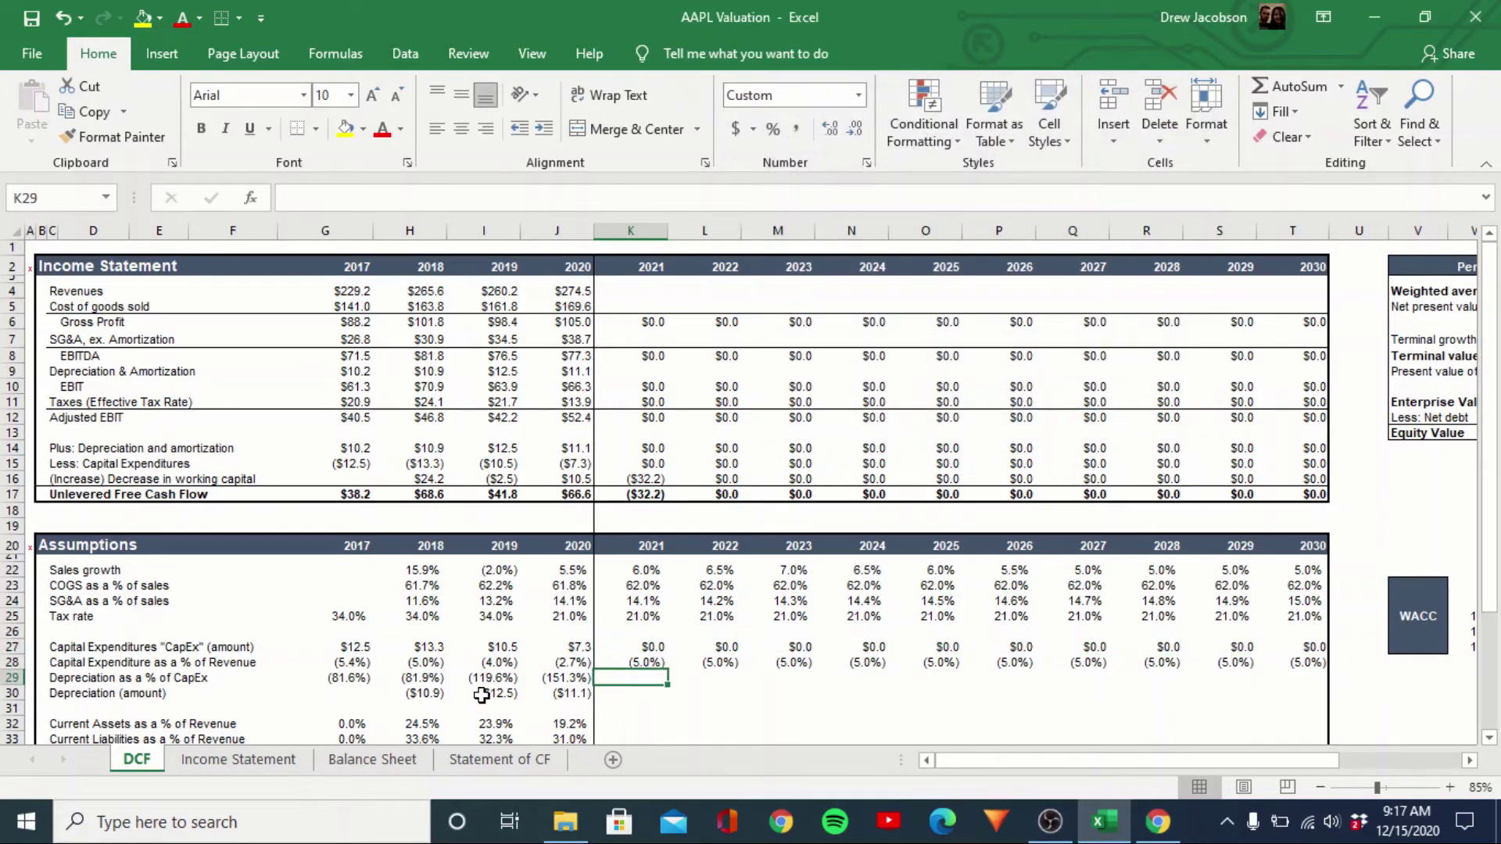
Review the 2017–2020 depreciation-to-CapEx percentages and their average
key(Left)
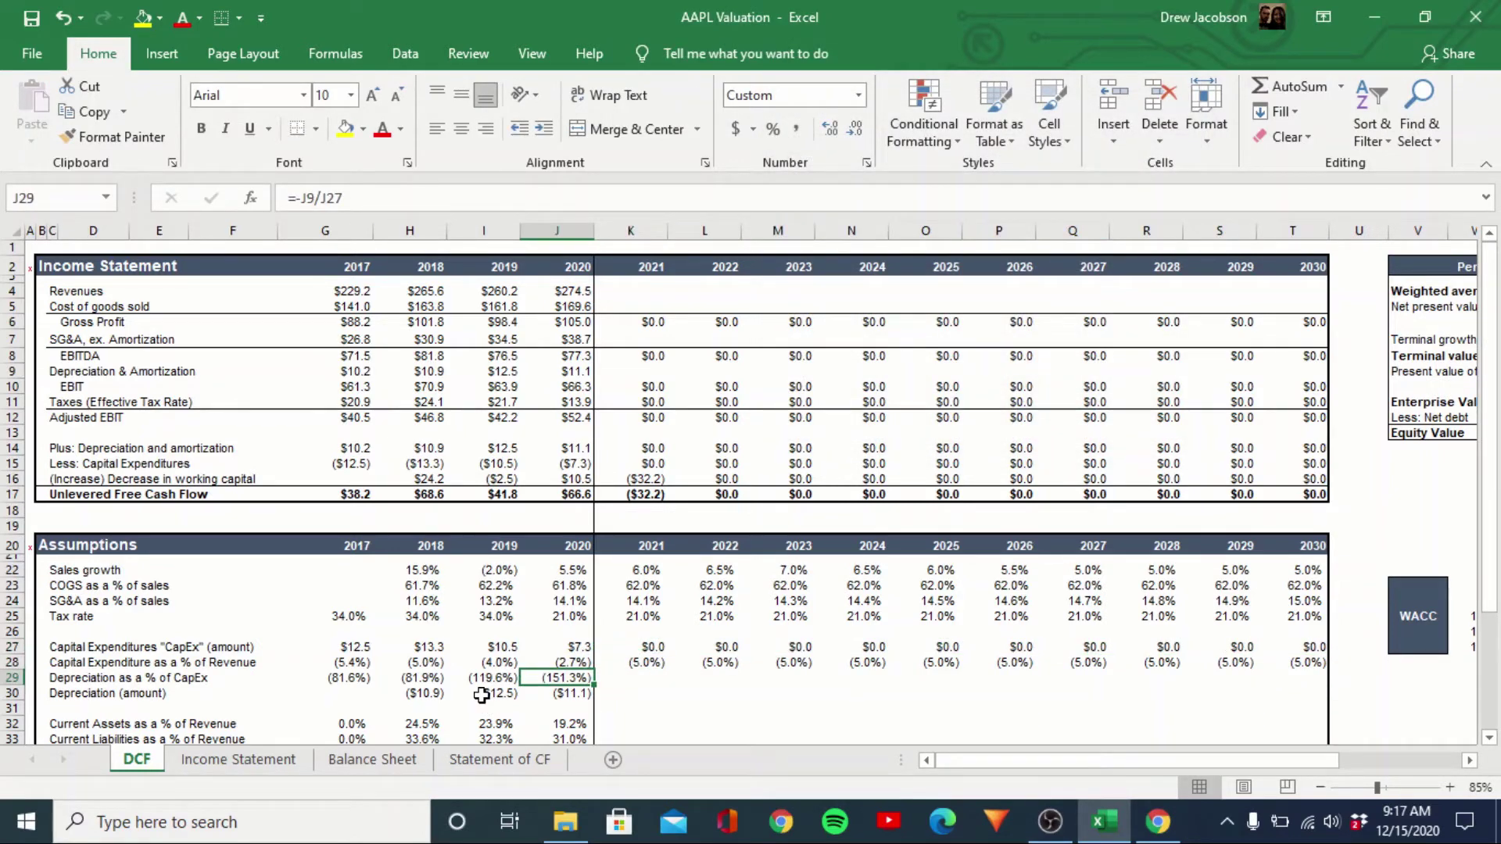
key(Left)
key(Left)
key(Left)
key(shift+Right)
key(shift+Right)
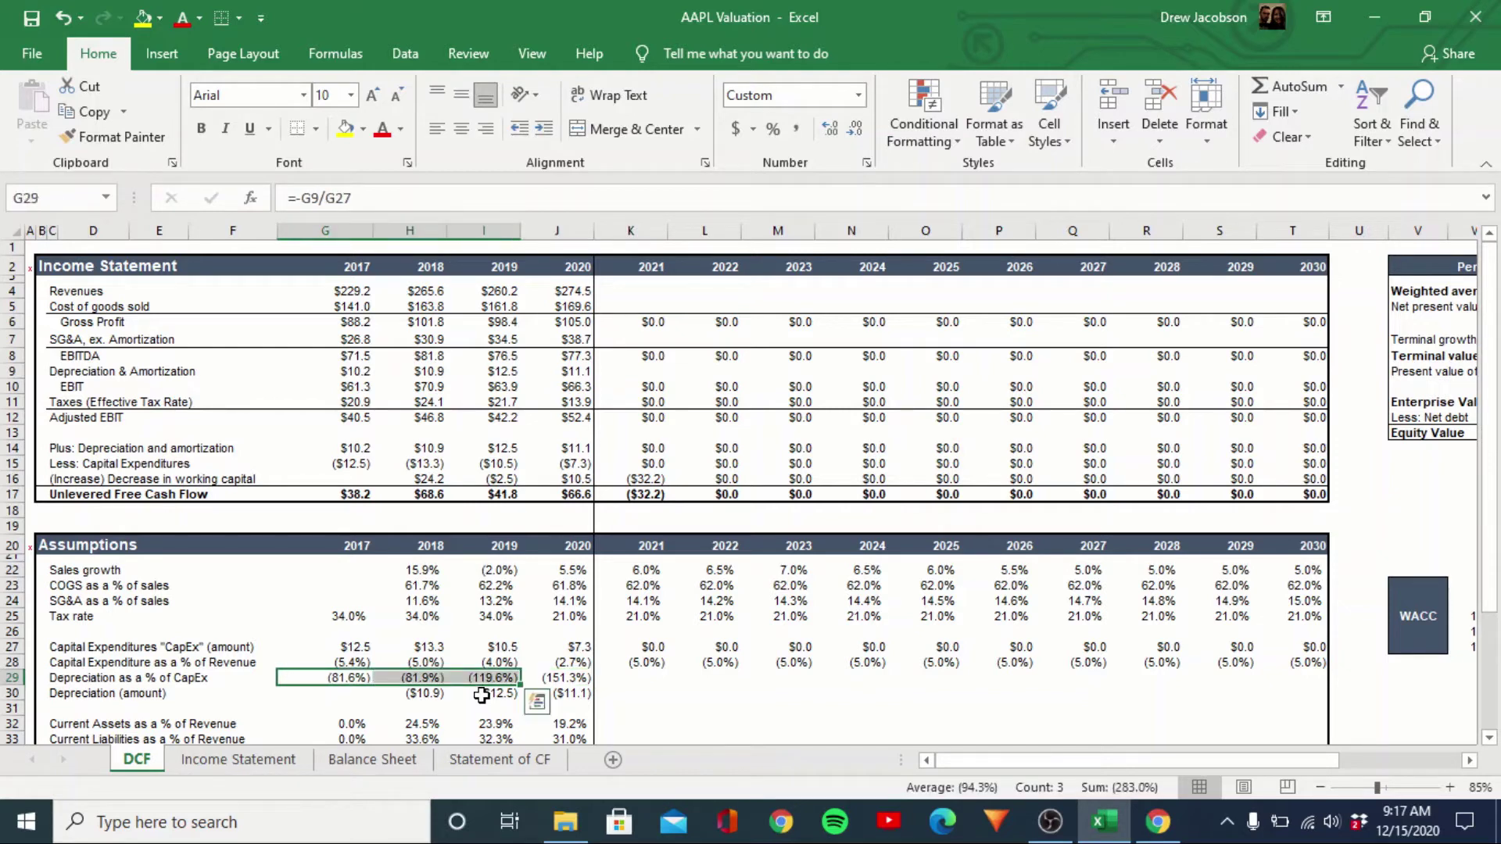
key(Right)
key(Right)
key(Right)
key(shift+Left)
key(shift+Left)
key(shift+Left)
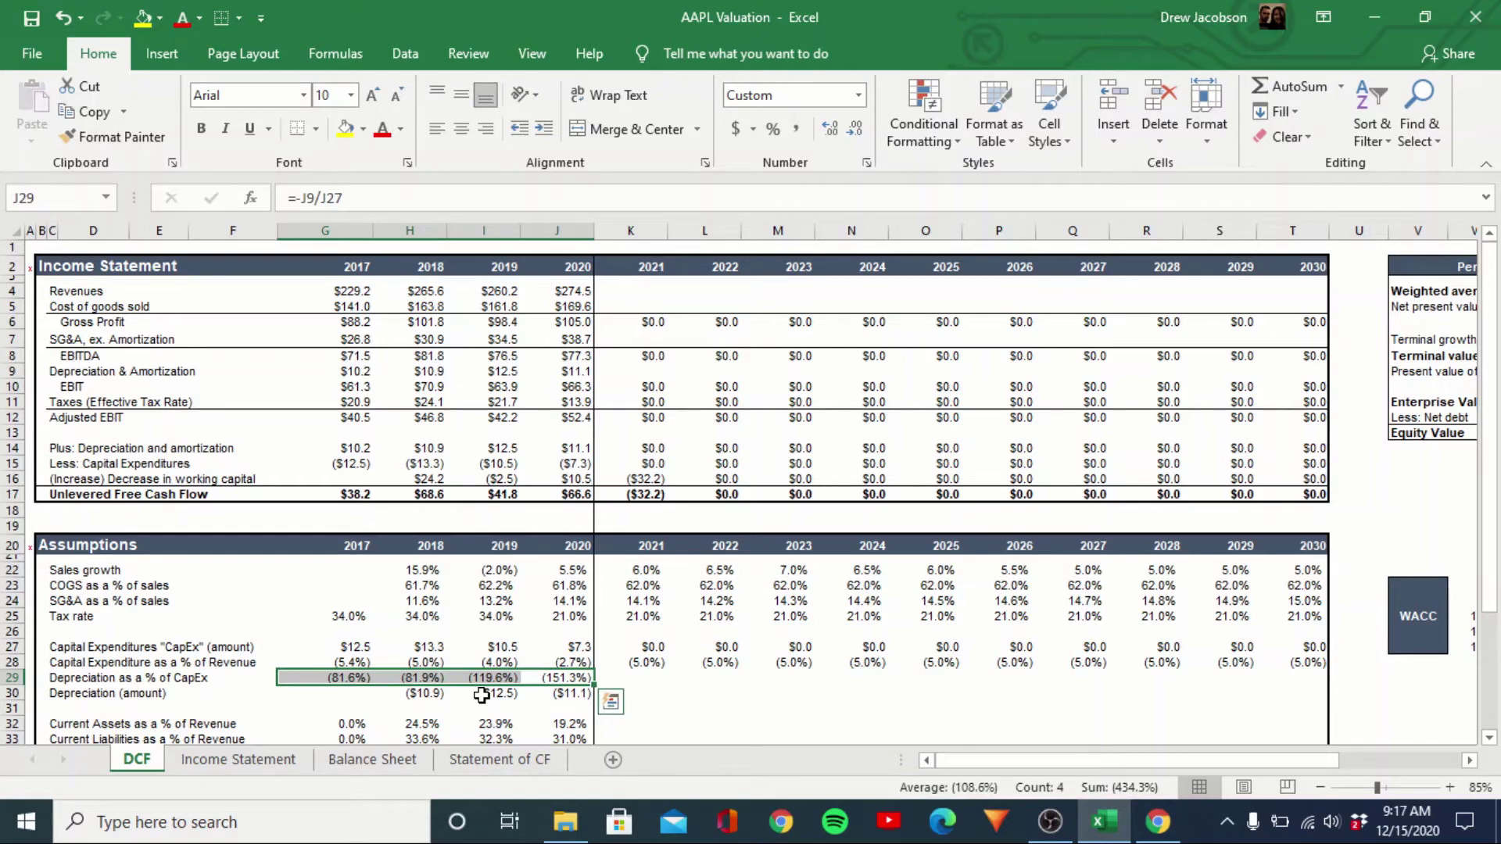
key(Right)
key(Right)
key(Right)
key(Left)
key(Left)
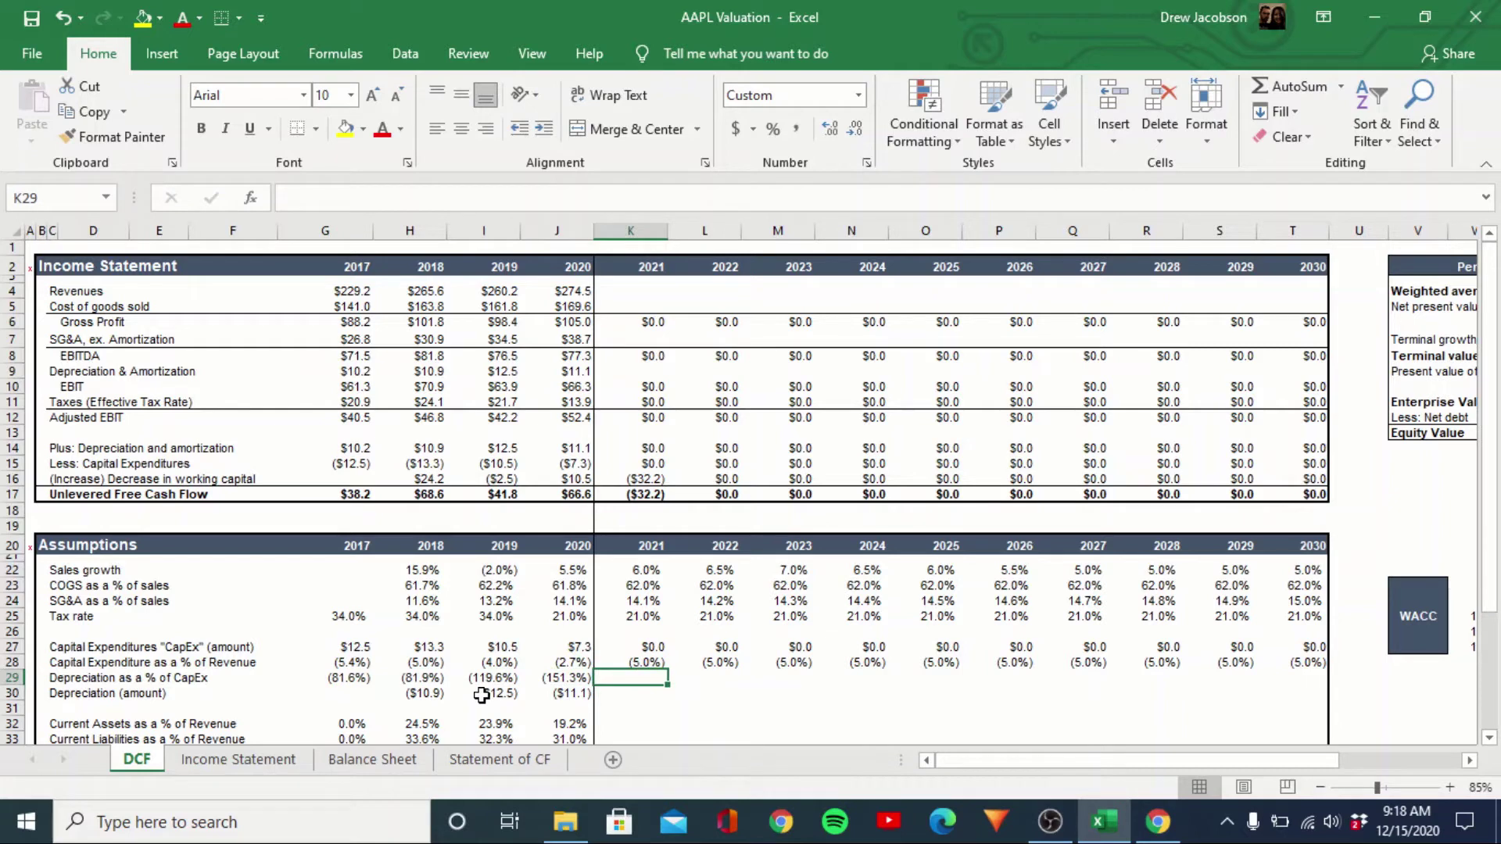
Set the 2021 depreciation ratio to =H29, equal to 2018's (81.9%)
text(=)
key(Left)
key(Left)
key(Left)
key(Return)
key(Down)
key(Up)
key(Up)
key(ctrl+c)
key(shift+Right)
key(shift+Right)
key(shift+Left)
key(shift+Left)
key(Escape)
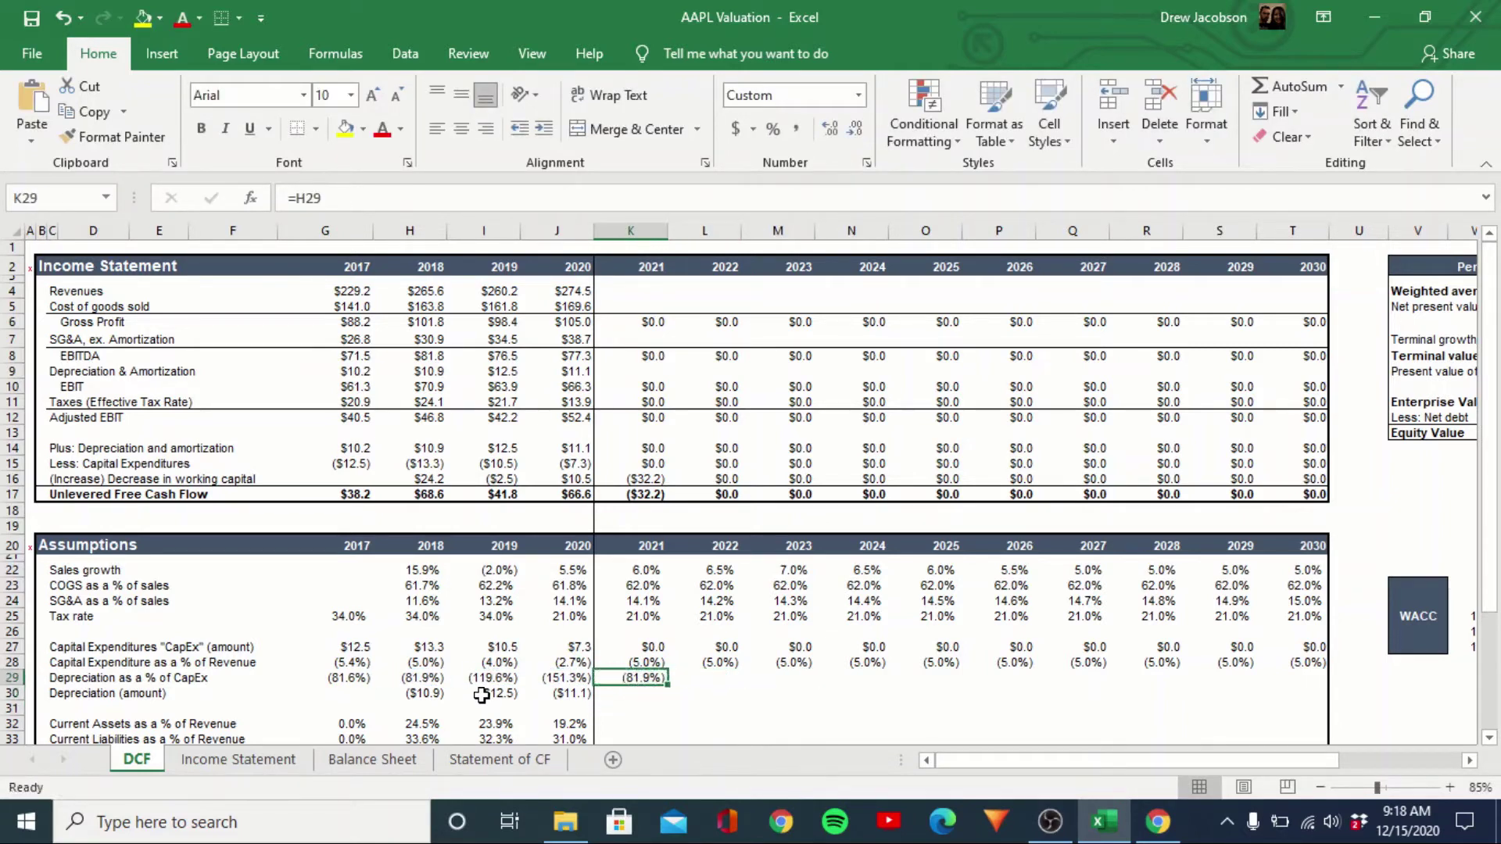
Set 2022 depreciation ratio to =K29 and copy it through 2030
key(Right)
text(=)
key(Left)
key(Return)
key(Up)
key(ctrl+c)
key(Right)
key(shift+Right)
key(shift+Right)
key(shift+Right)
key(shift+Right)
key(shift+Right)
key(shift+Right)
key(shift+Right)
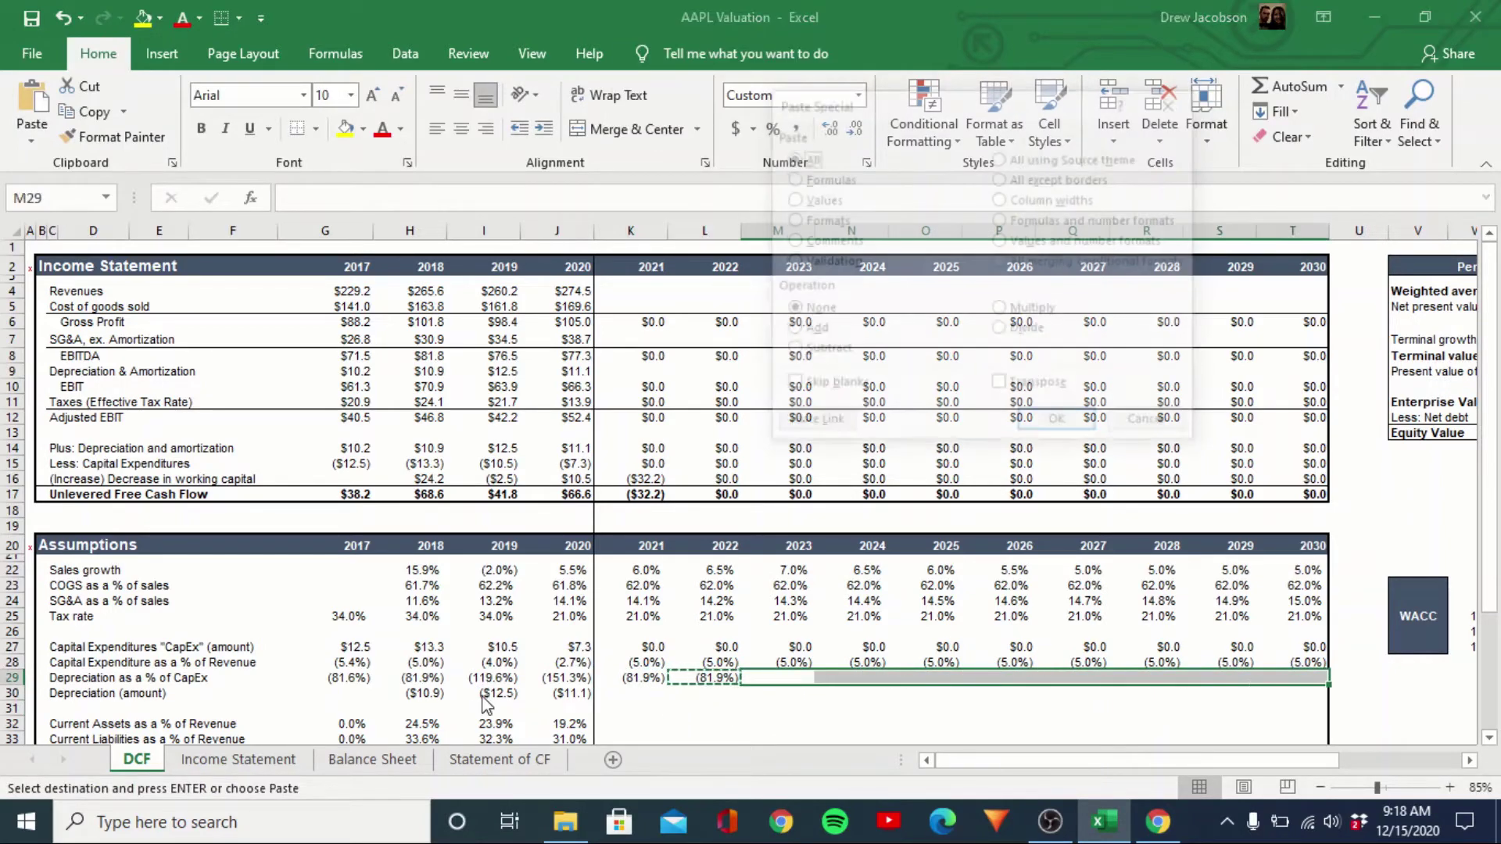
key(ctrl+v)
key(Escape)
Copy the 2020 depreciation amount formula and paste formulas into K30:T30
key(Left)
key(Left)
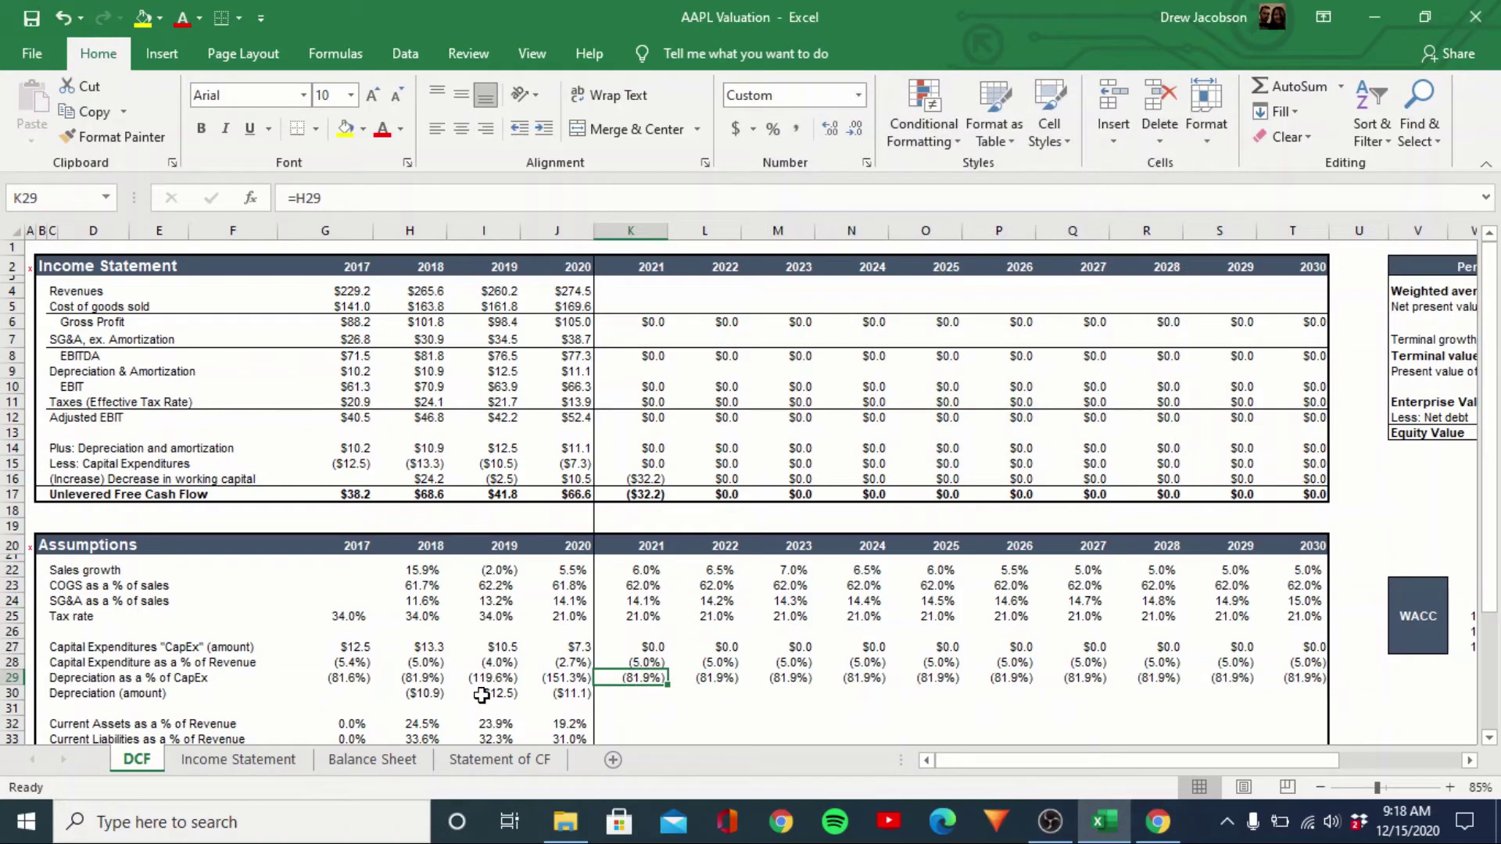
key(Left)
key(Down)
key(F2)
key(Escape)
key(ctrl+c)
key(Right)
key(shift+Right)
key(shift+Right)
key(shift+Right)
key(shift+Right)
key(shift+Right)
key(shift+Right)
key(shift+Right)
key(shift+Right)
key(shift+Right)
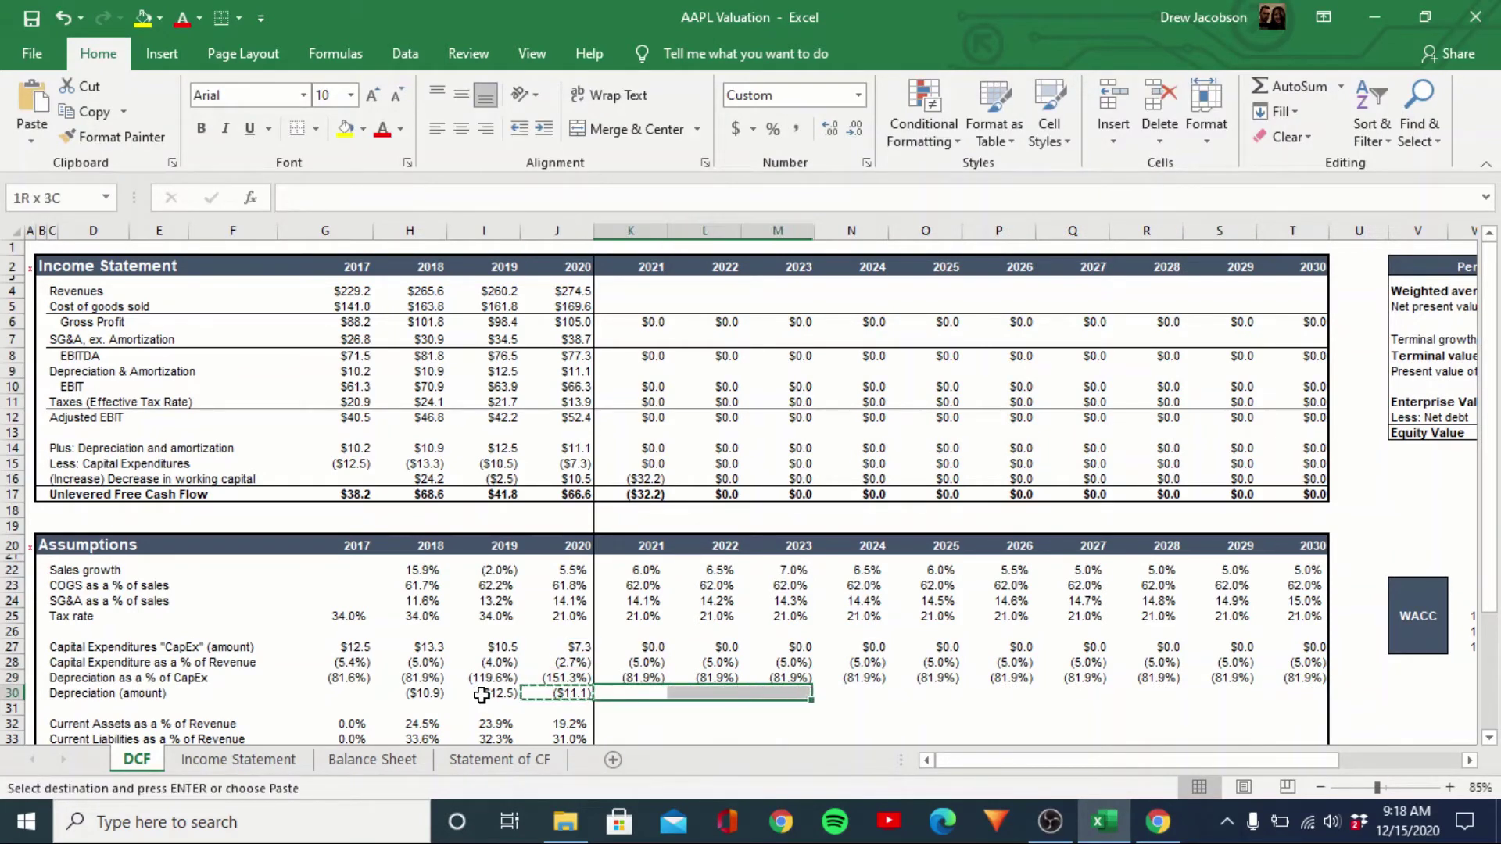
key(ctrl+alt+v)
key(Return)
key(Escape)
key(Down)
key(Down)
key(Down)
key(Down)
key(Down)
key(Down)
key(Down)
key(Down)
Review the historical current assets and current liabilities ratios
key(Up)
key(Up)
key(Up)
key(Up)
key(Up)
key(Up)
key(Left)
key(Left)
key(Left)
key(Left)
key(Right)
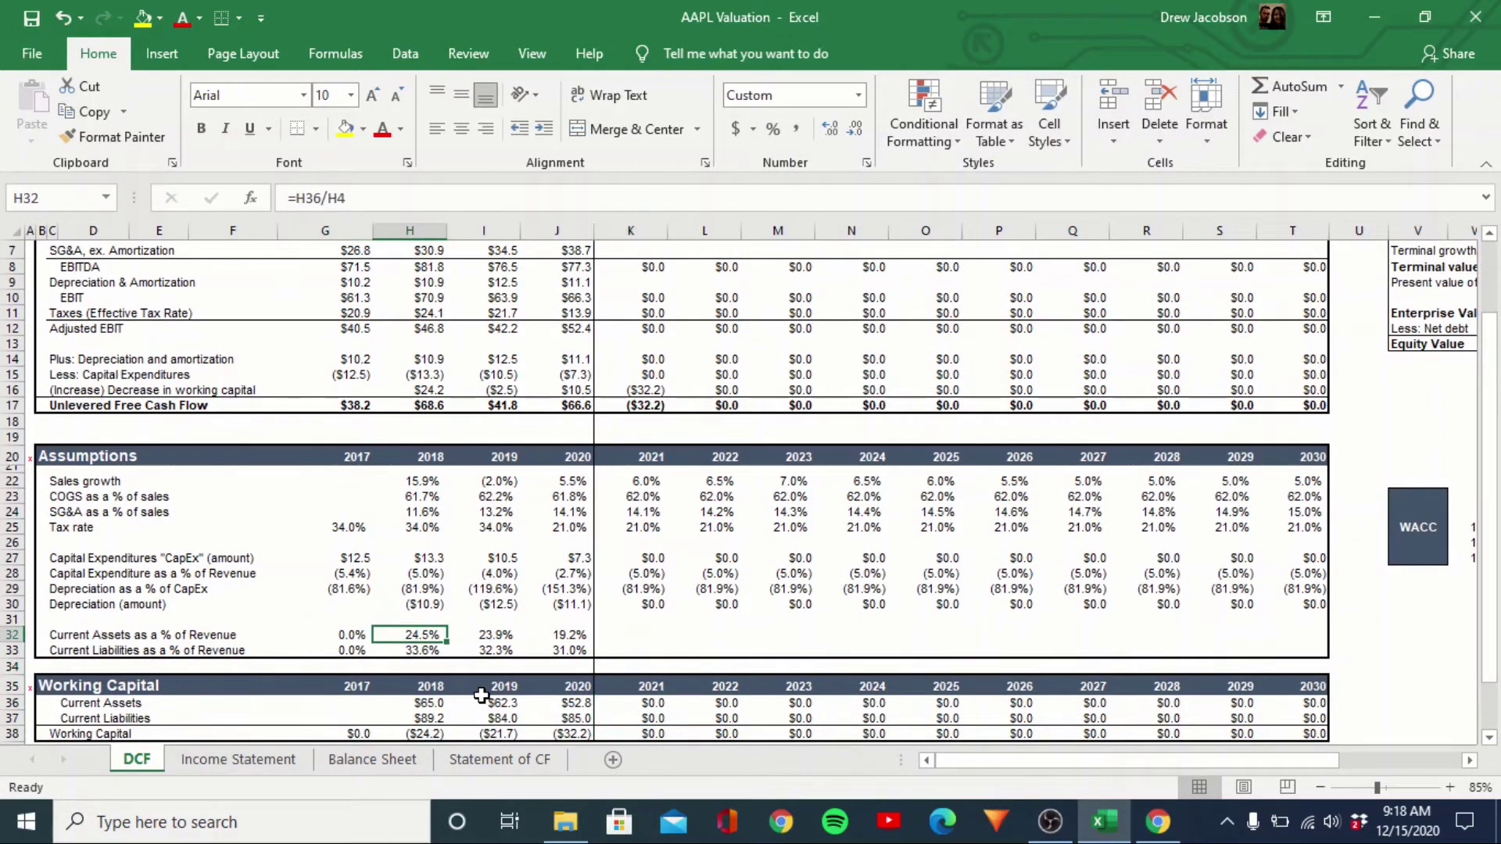
key(shift+Right)
key(shift+Right)
key(Down)
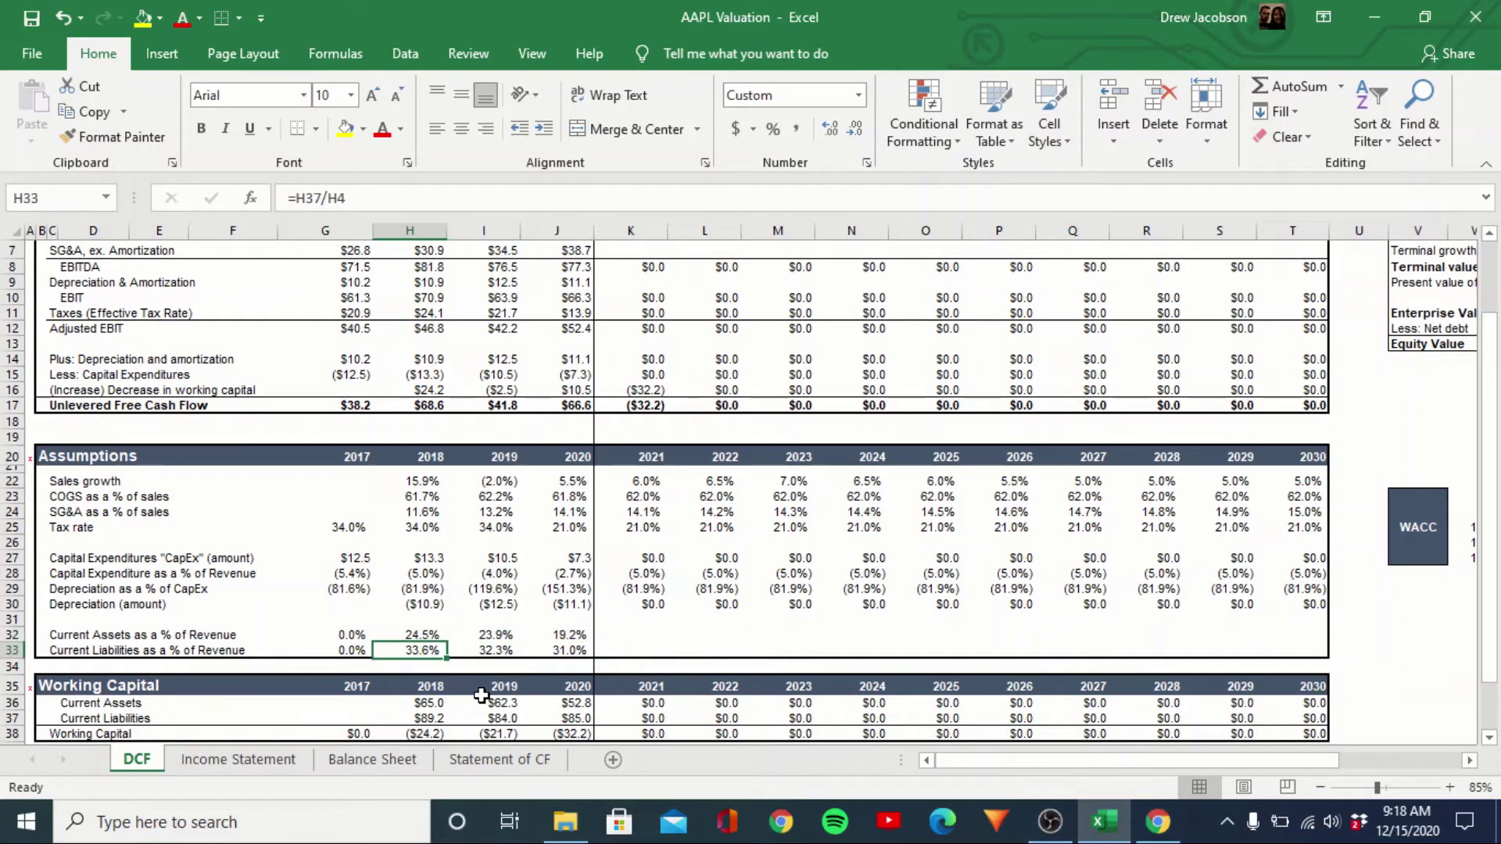
key(shift+Right)
key(shift+Right)
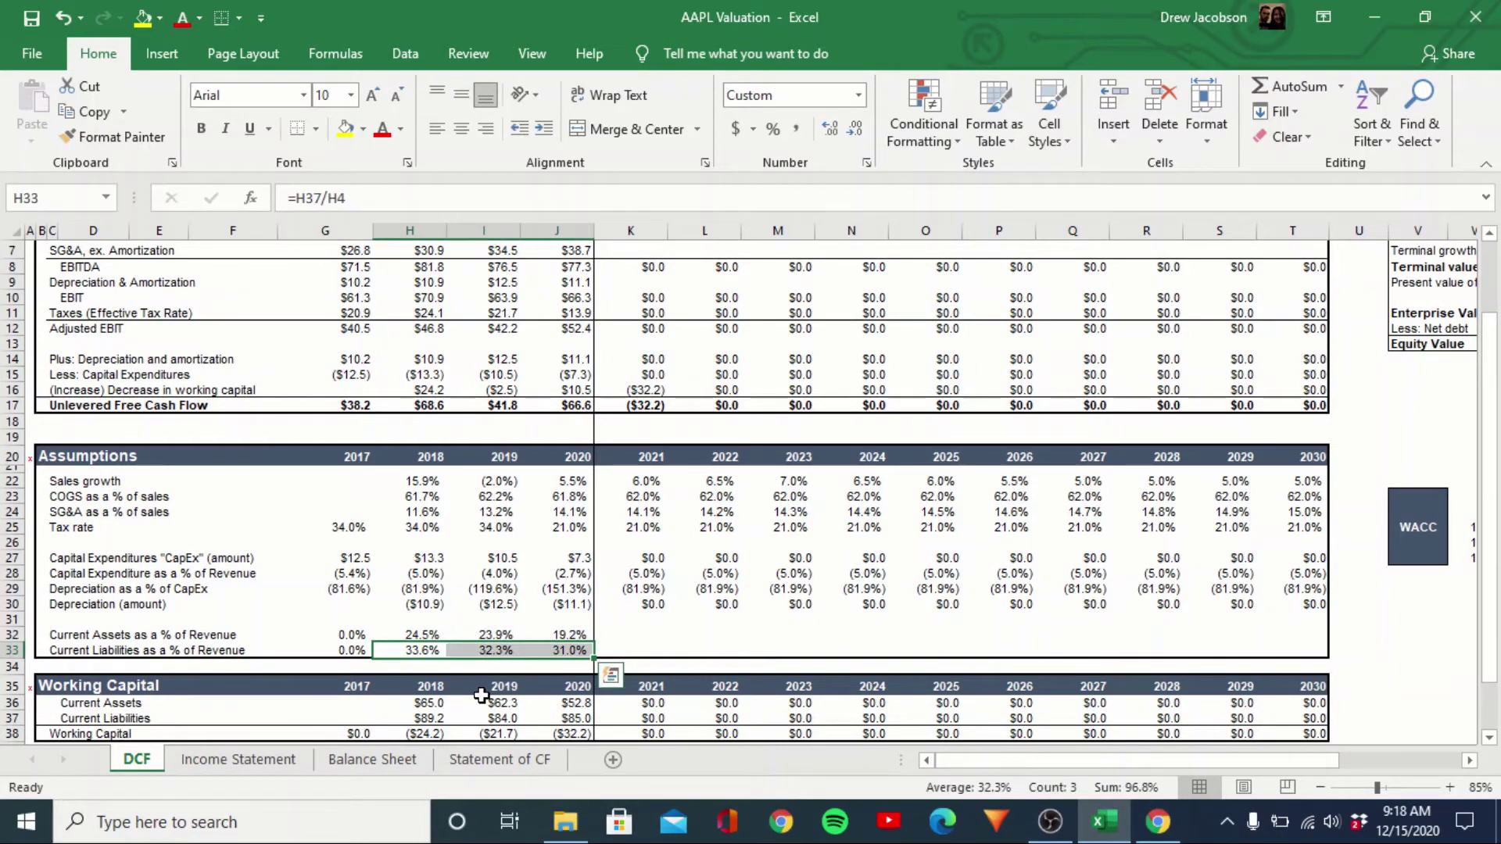
Set 2021 current assets to 22.0% and current liabilities to 32.0% of revenue
key(Right)
key(Right)
key(Right)
key(Up)
text(=)
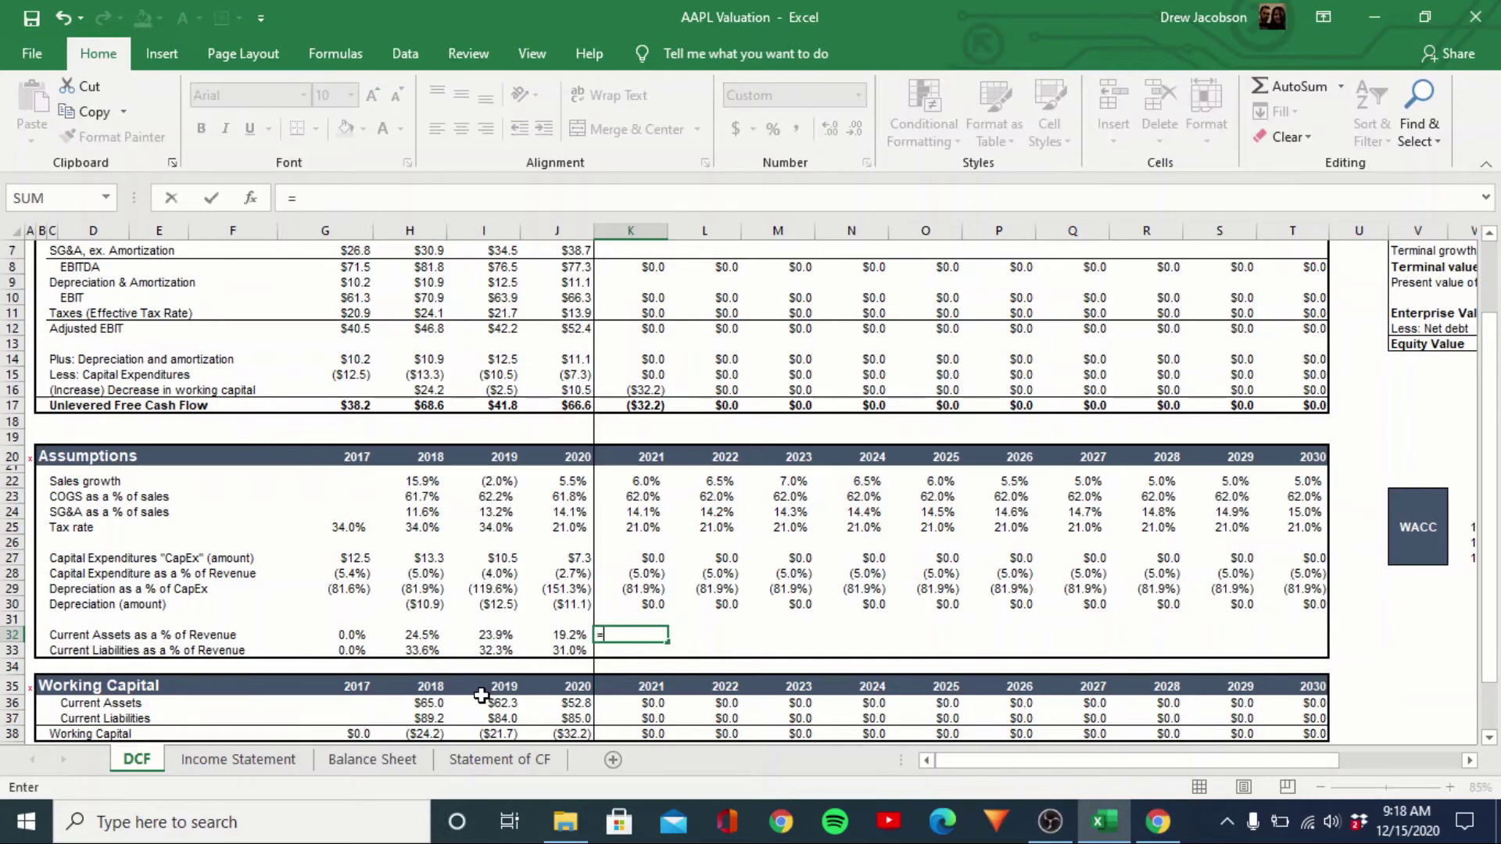
text(.20)
key(ctrl+Return)
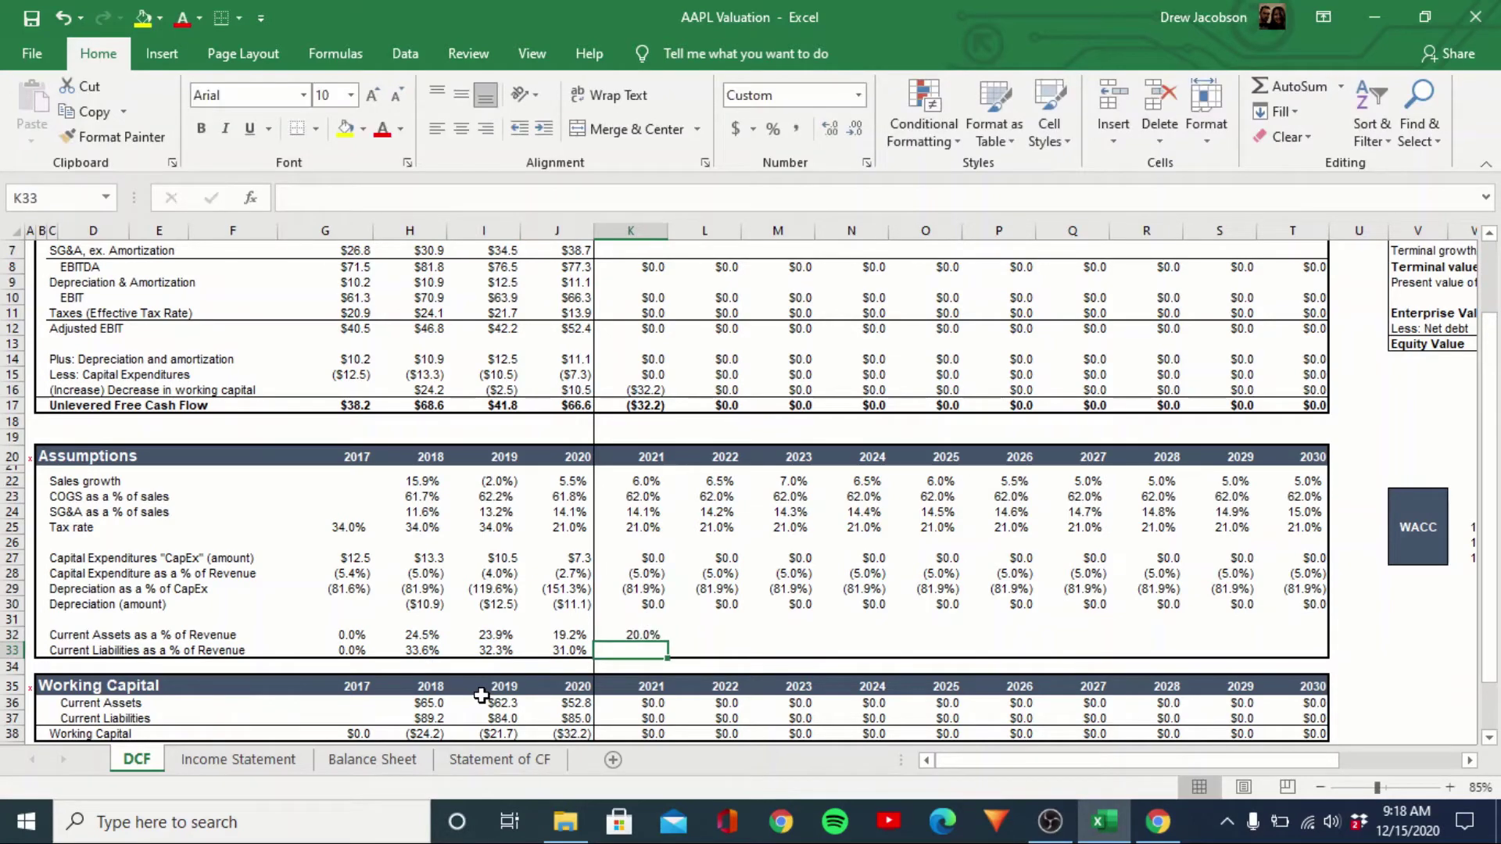
key(F2)
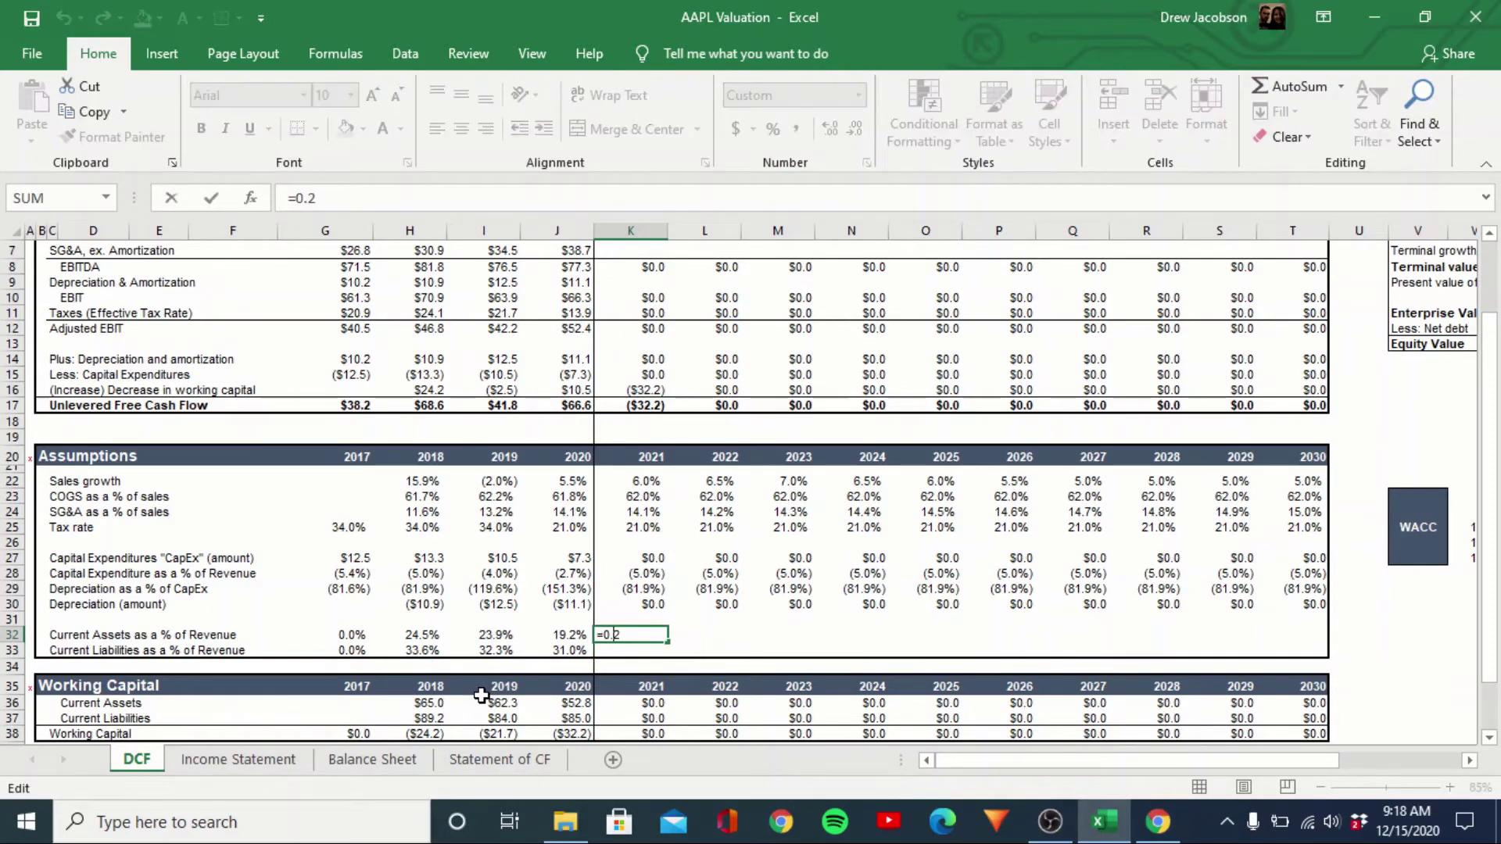
text(2)
key(Return)
key(Left)
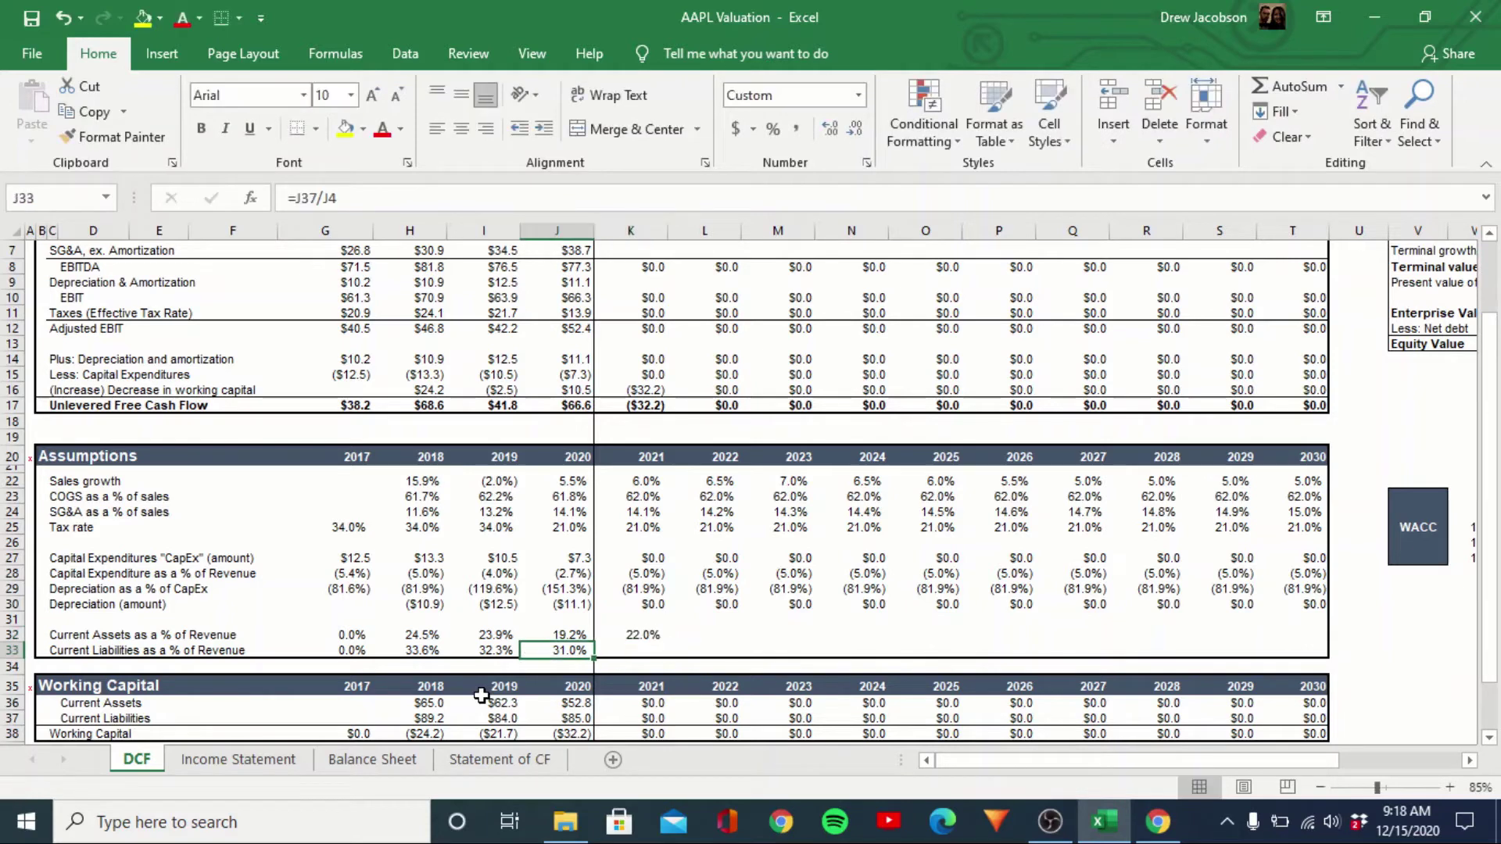
key(shift+Left)
key(shift+Left)
key(Right)
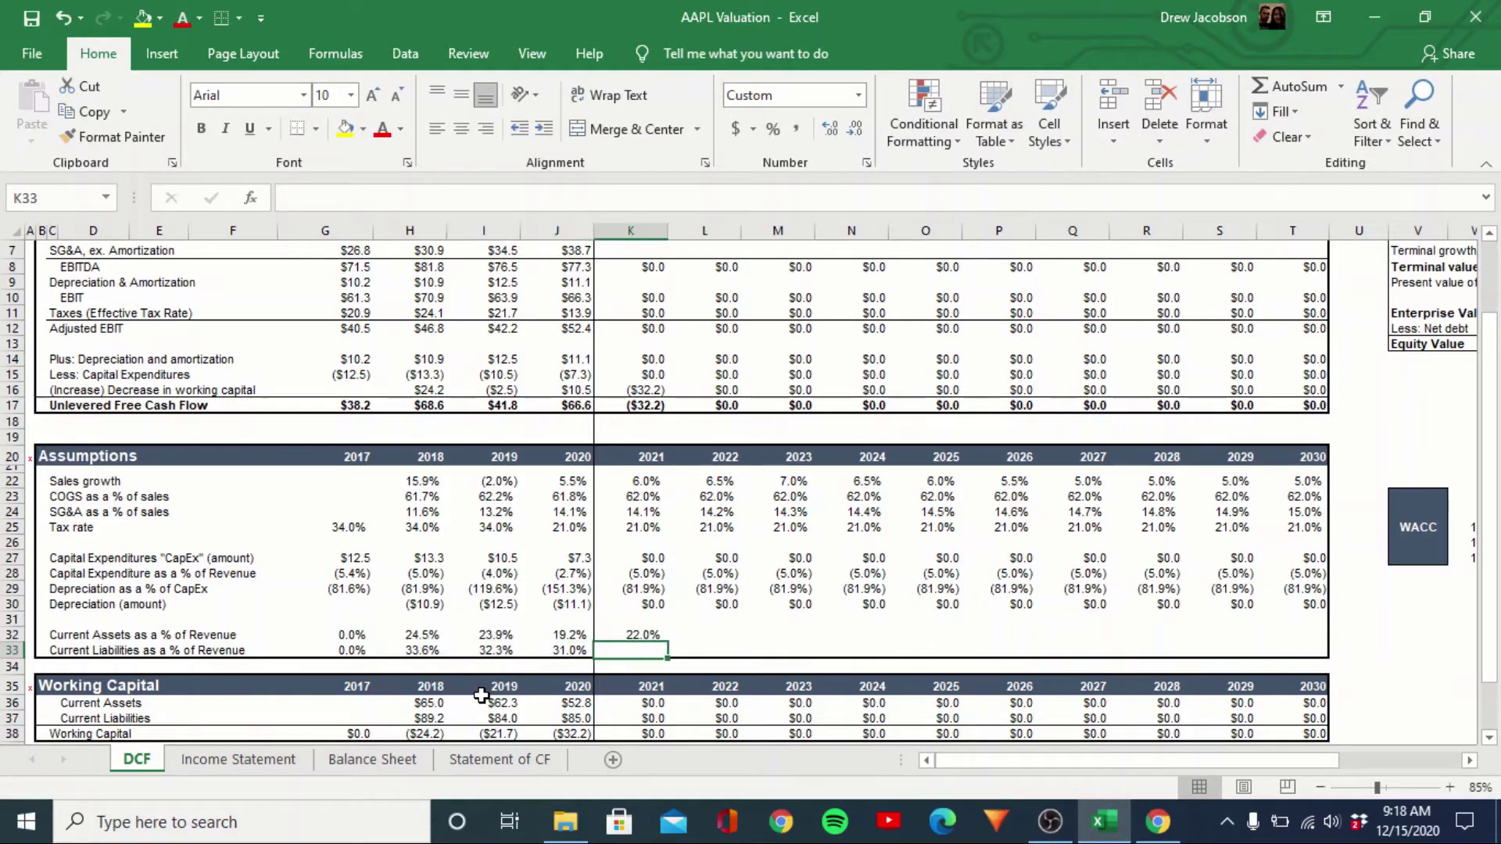
text(=.)
text(32)
key(Return)
Copy both 2021 working capital ratios across L32:T33
key(Up)
key(Up)
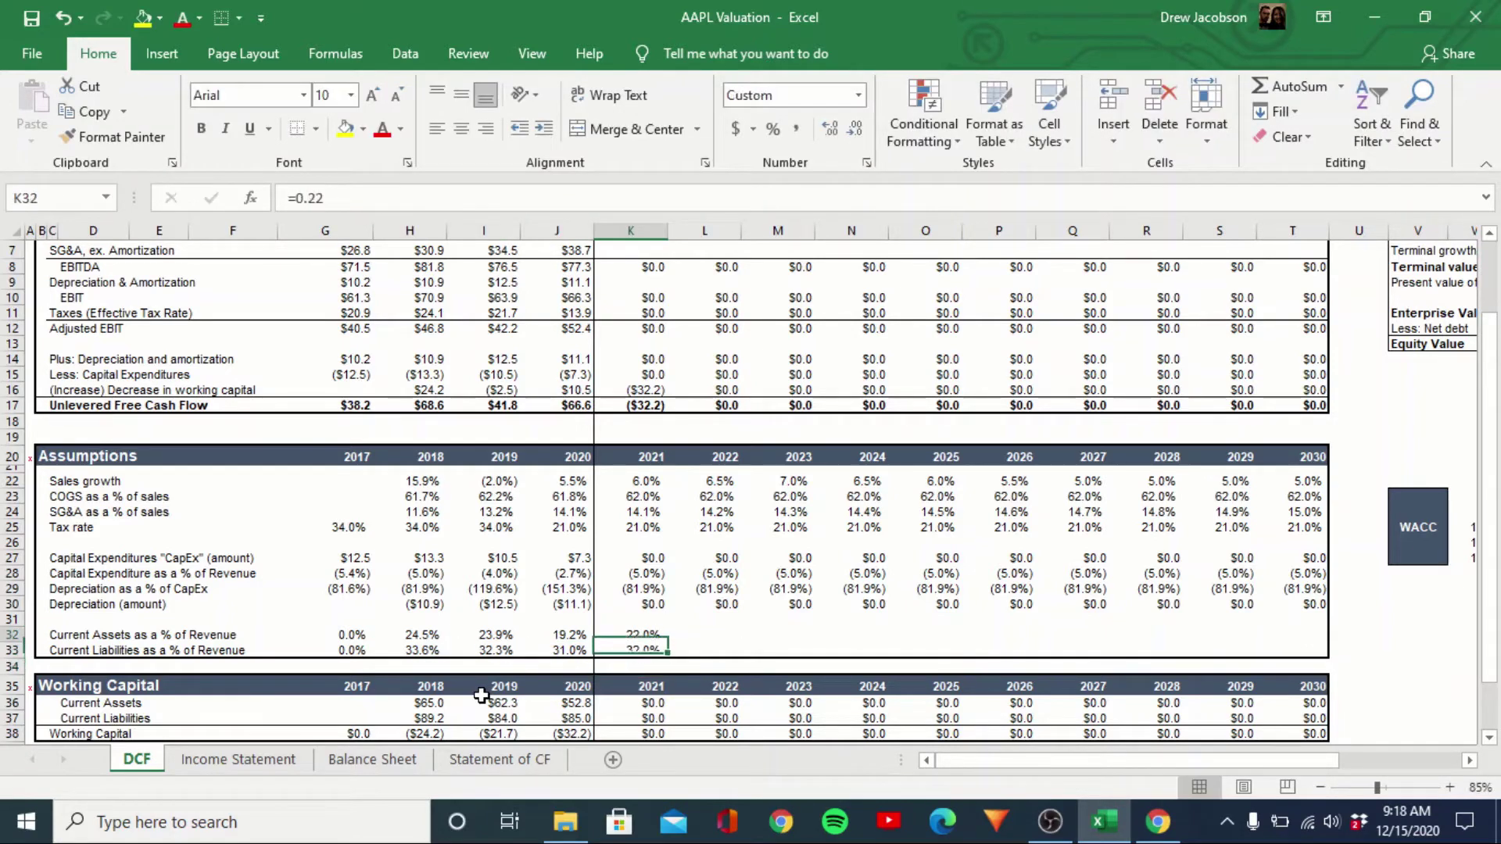
key(shift+Down)
key(ctrl+c)
key(Right)
key(shift+Right)
key(shift+Right)
key(shift+Right)
key(shift+Right)
key(shift+Right)
key(shift+Right)
key(shift+Right)
key(shift+Right)
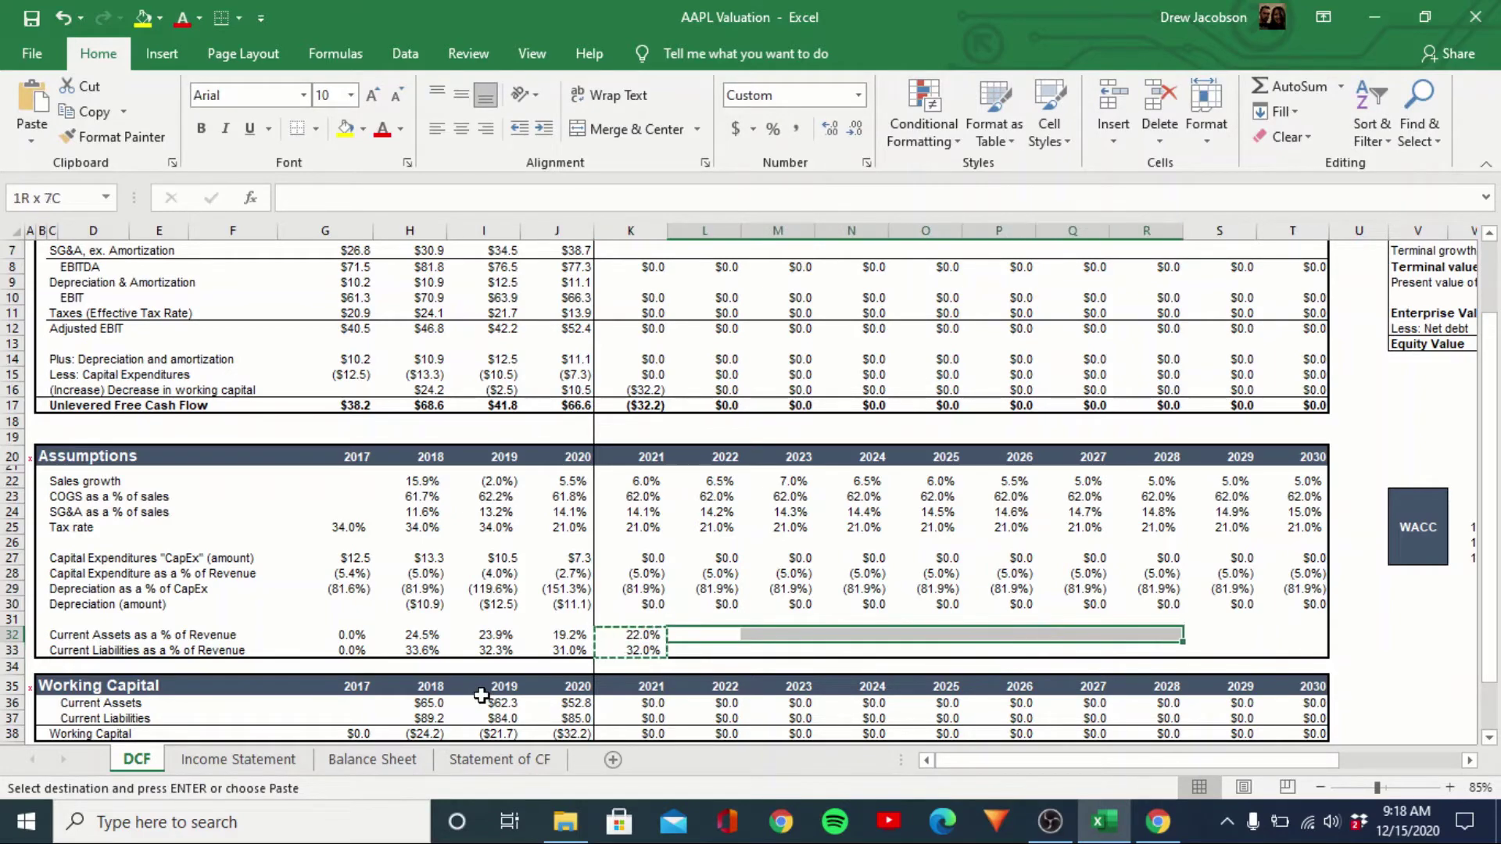
key(shift+Down)
key(Return)
key(Down)
key(Down)
key(Down)
key(Down)
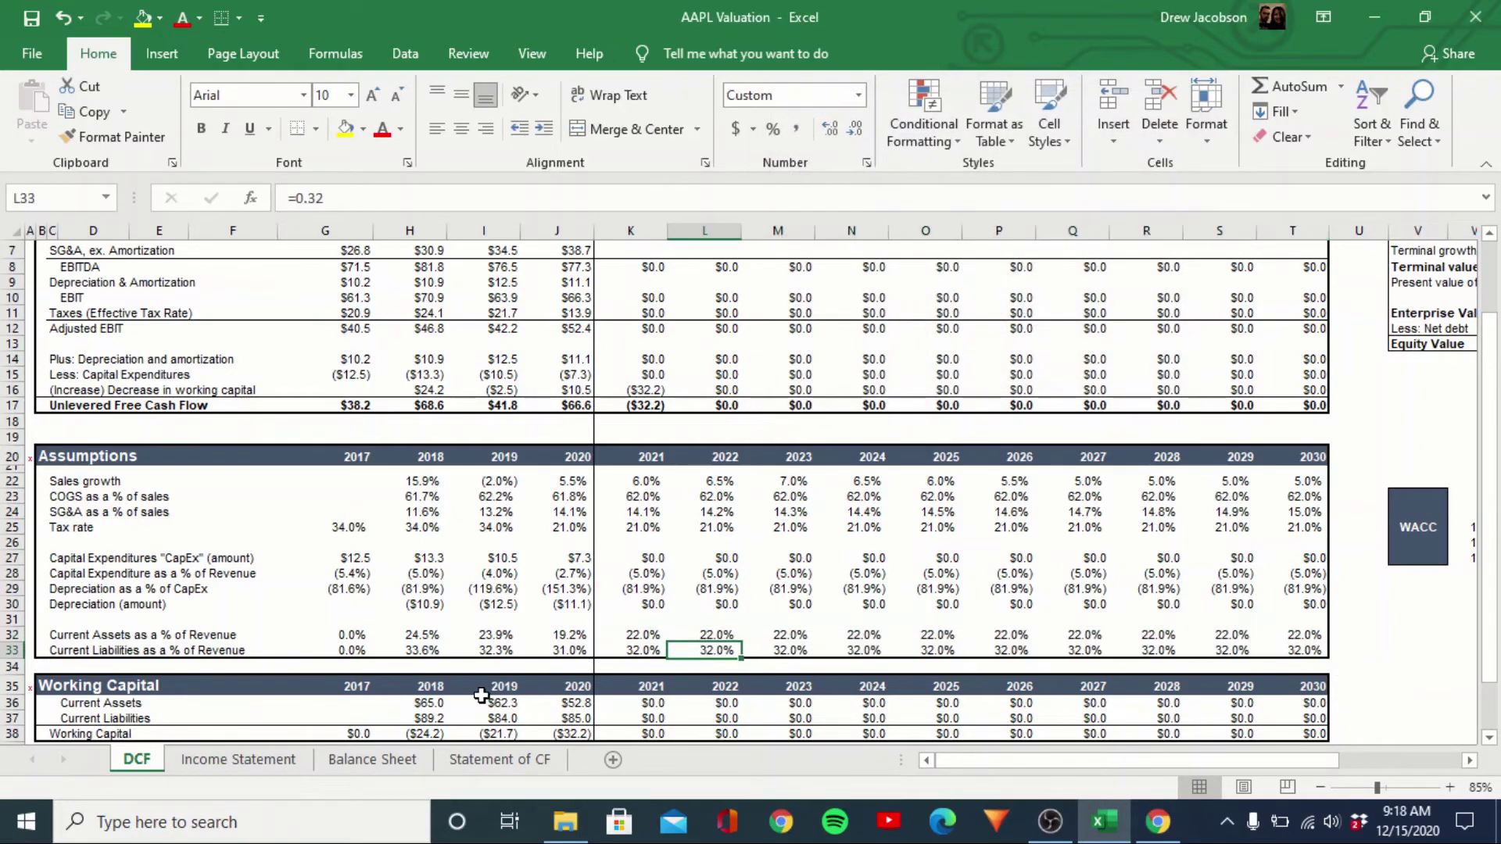
key(Left)
Forecast 2021–2030 revenue as prior-year revenue times (1 + sales growth), pasting formulas across
key(Up)
key(Up)
key(Up)
key(Up)
key(Up)
key(Up)
key(Up)
key(Up)
key(Up)
key(Up)
key(Up)
key(Up)
key(Up)
key(Up)
key(Up)
key(Up)
key(Up)
key(Up)
key(Up)
key(Up)
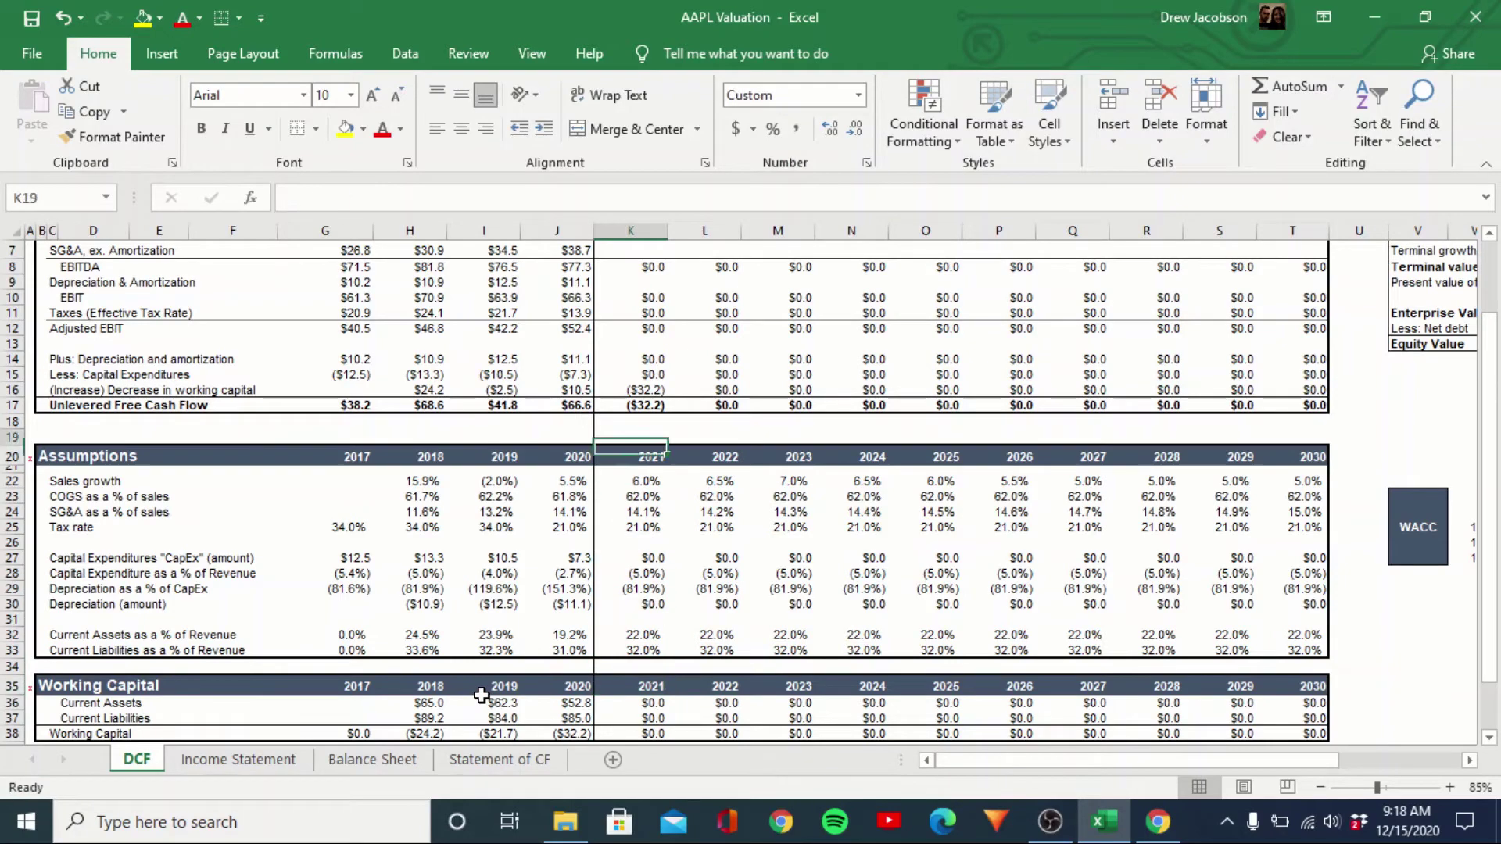
key(Down)
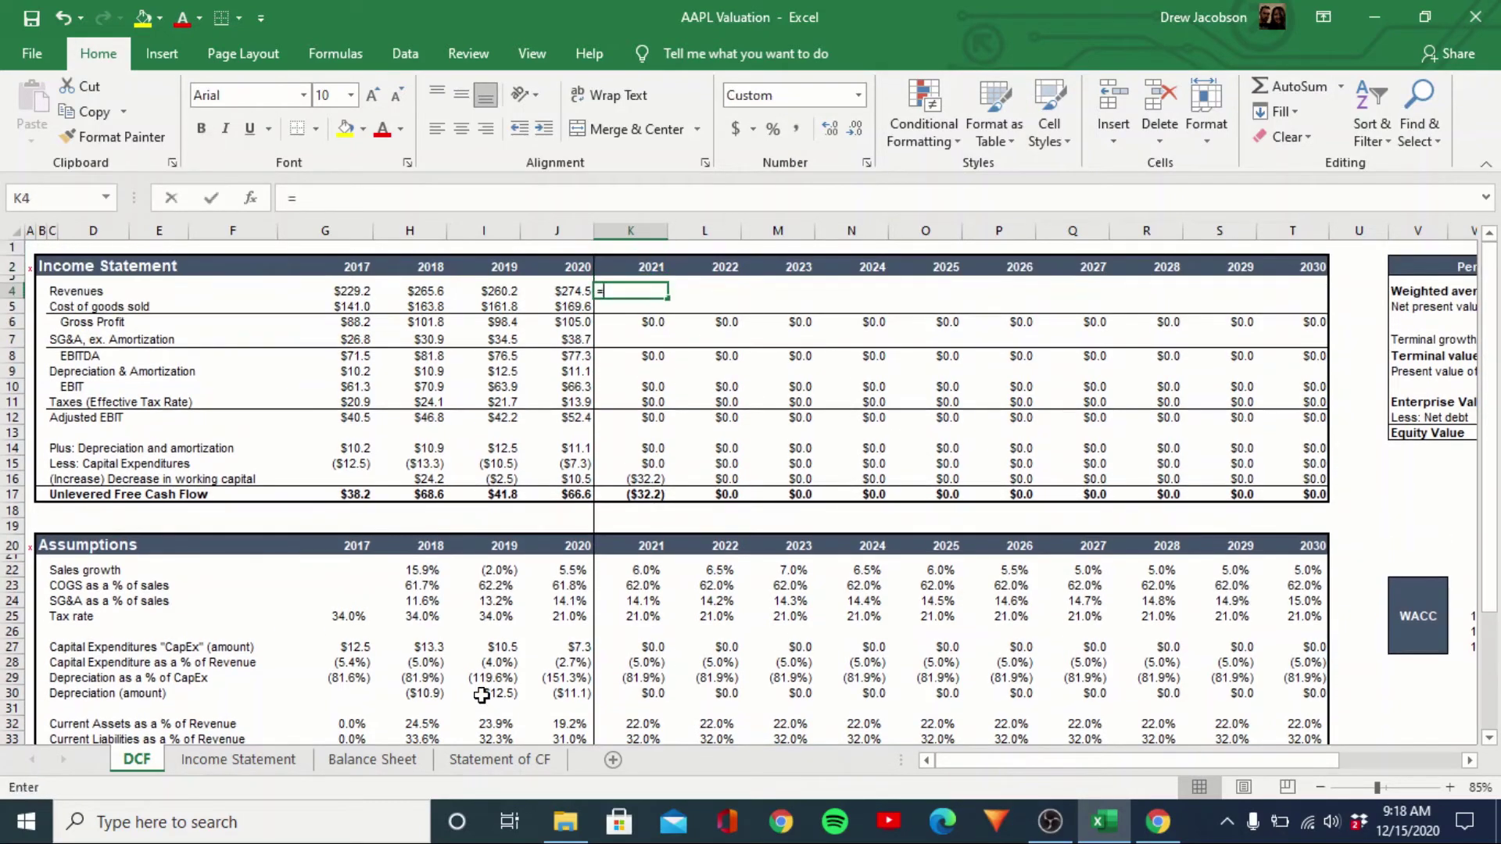
text(=)
key(Left)
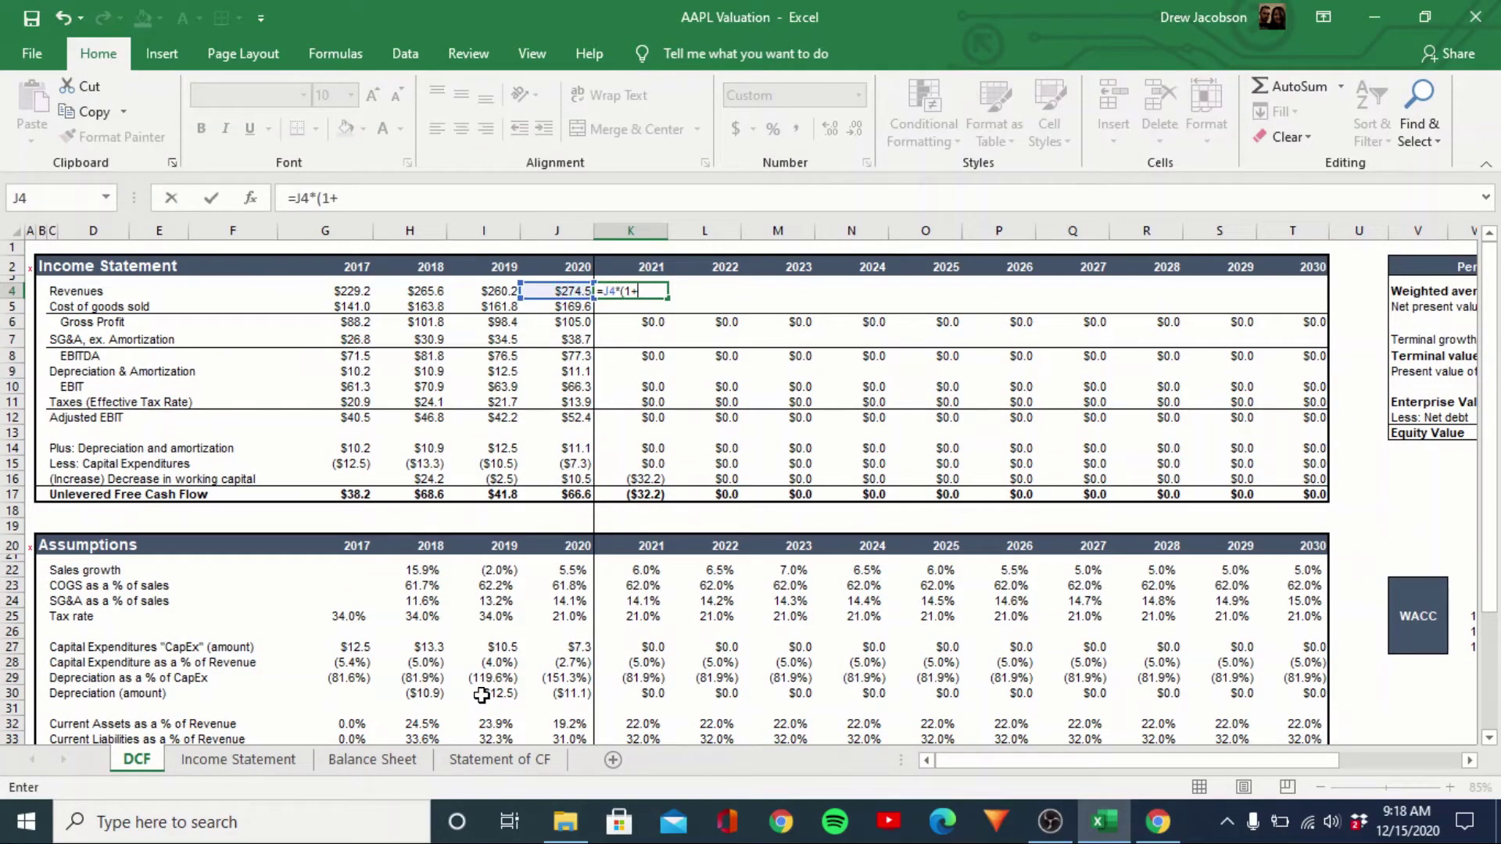
text(*(1+)
key(Down)
key(Down)
key(Down)
key(Down)
key(Down)
key(Down)
key(Down)
key(Down)
key(Down)
key(Down)
key(Down)
key(Down)
key(Down)
key(Down)
key(Down)
key(Down)
key(Down)
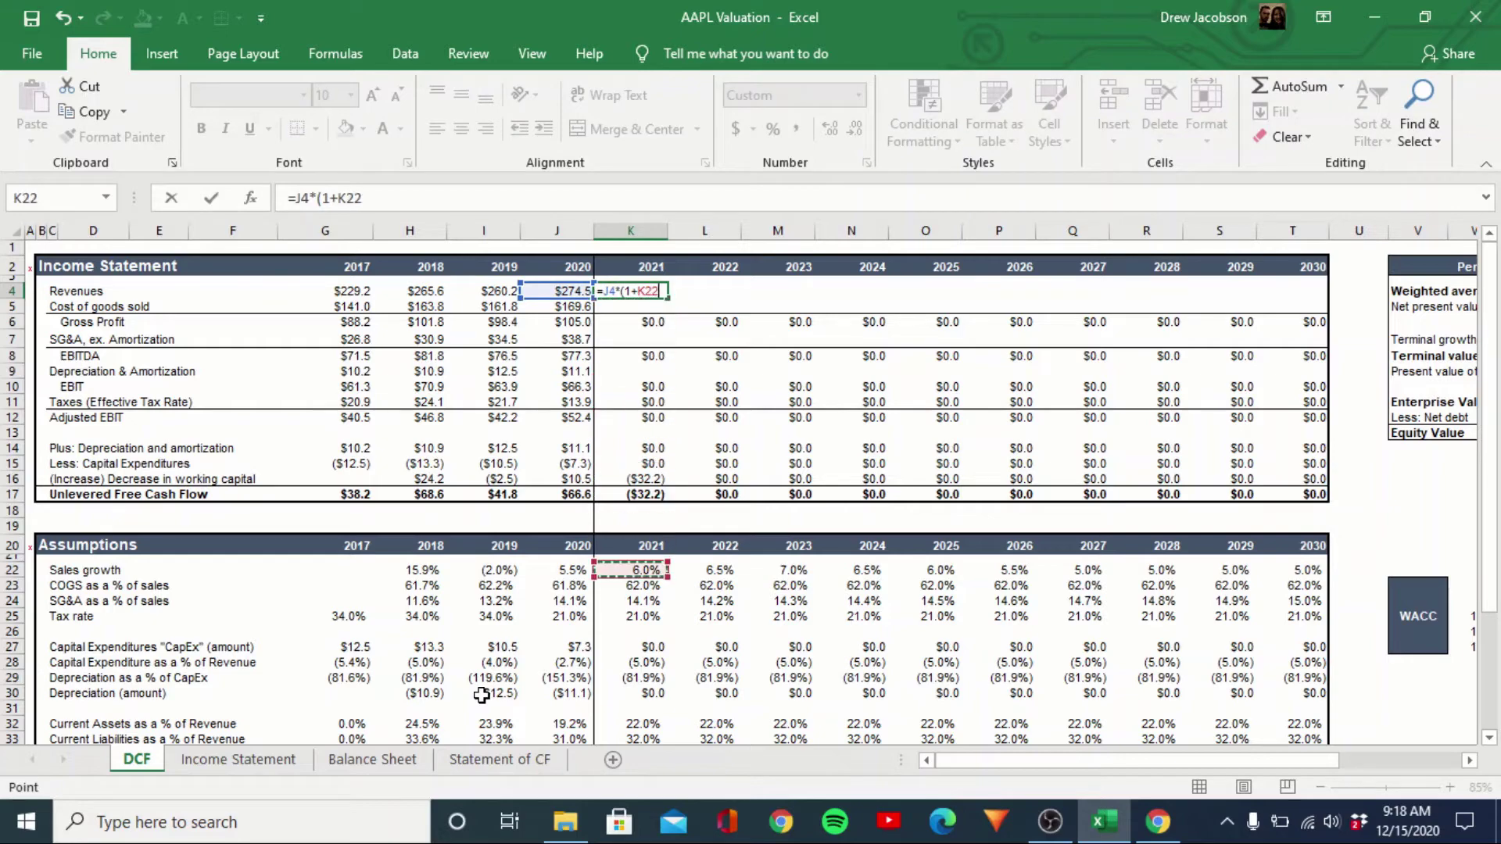
key(Return)
key(Up)
key(ctrl+c)
key(Right)
key(shift+Right)
key(shift+Right)
key(shift+Right)
key(shift+Right)
key(shift+Right)
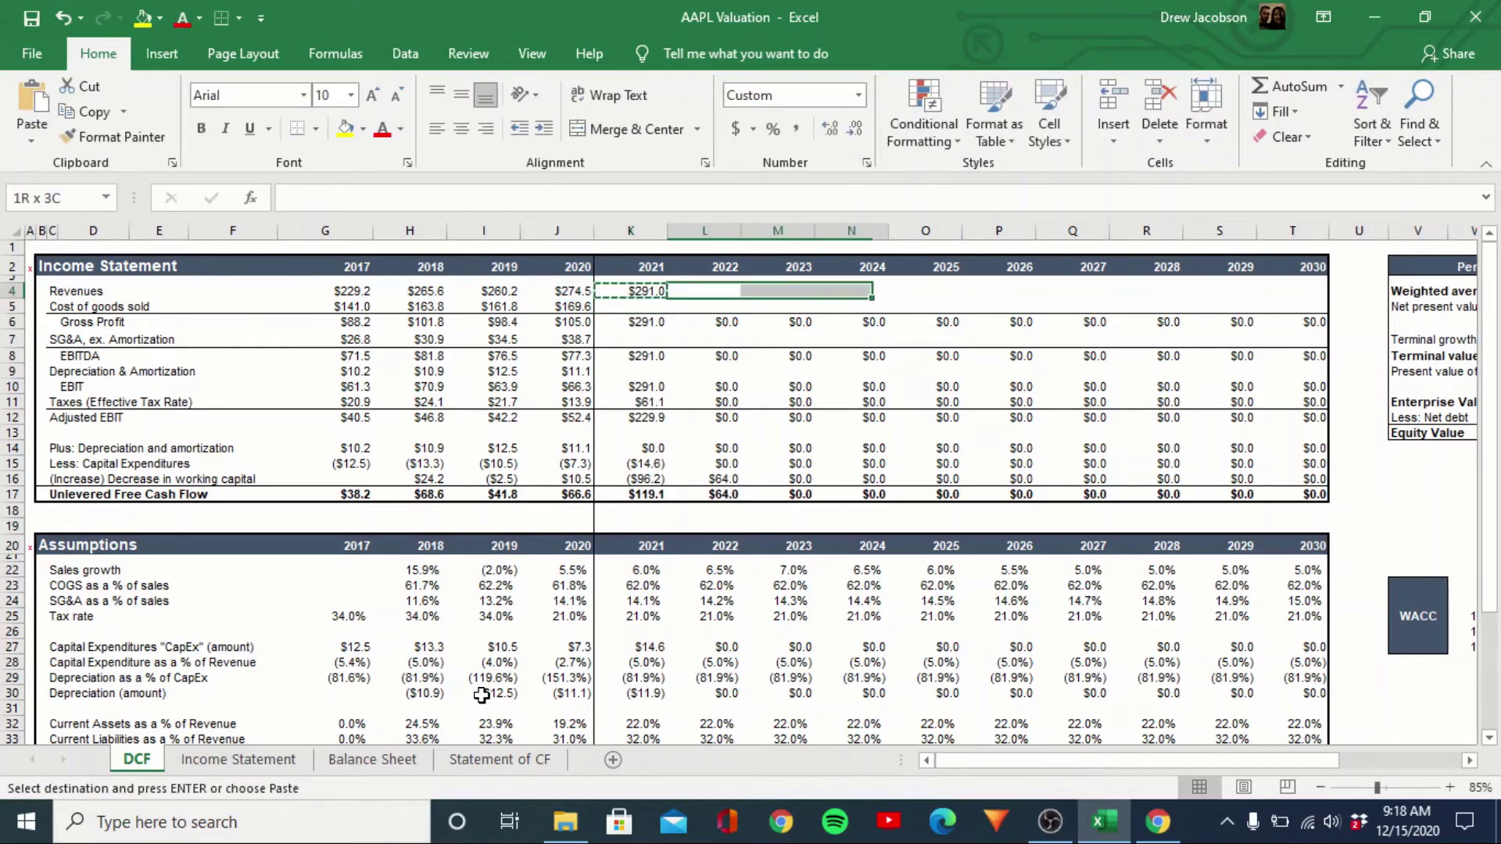
key(shift+Right)
key(shift+Right)
key(shift+Right)
key(ctrl+alt+v)
key(Return)
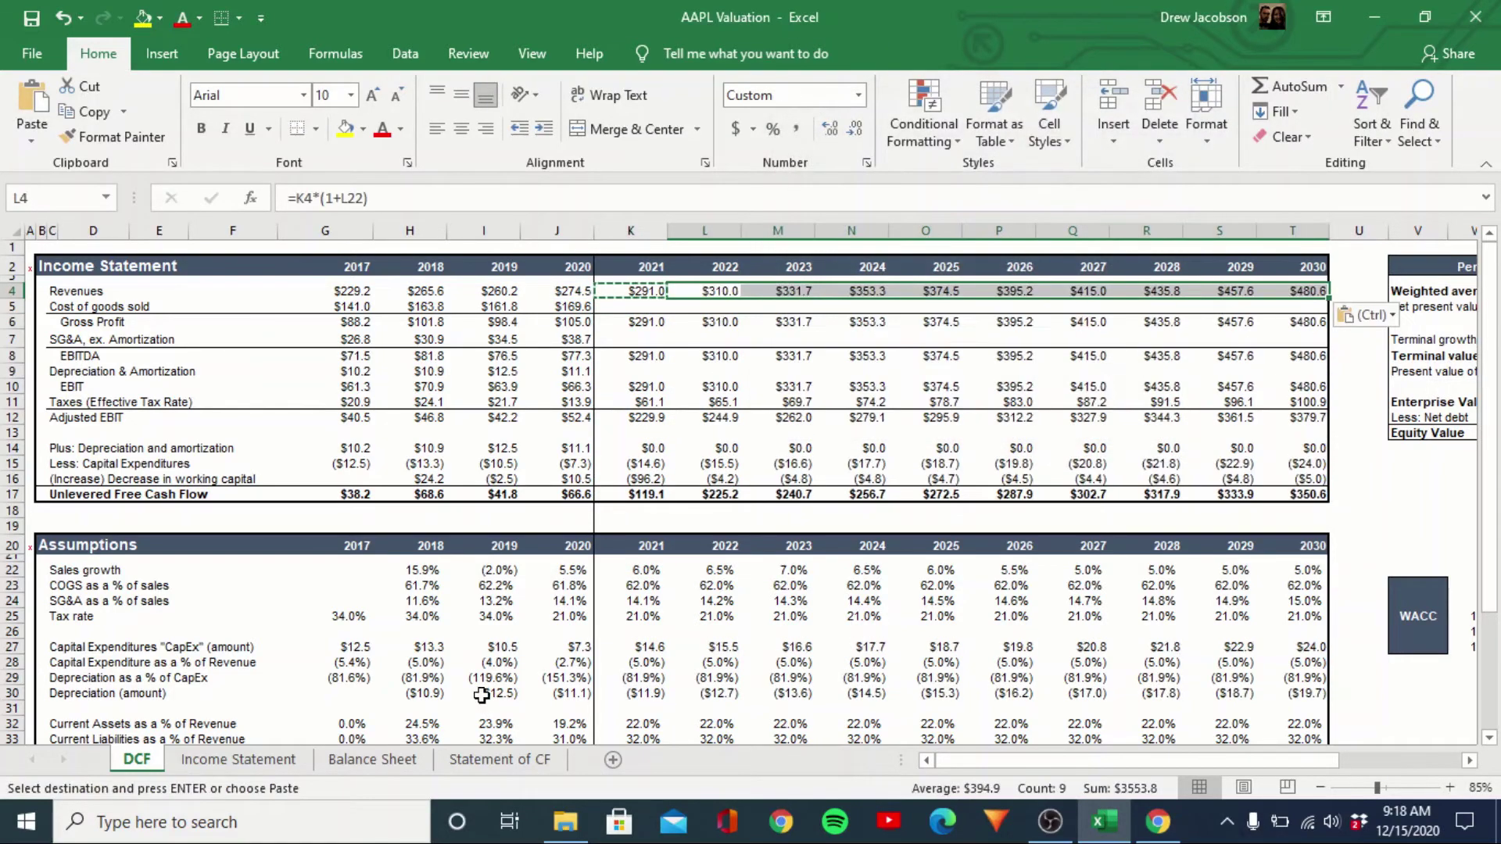
key(Escape)
key(Down)
Forecast 2021–2030 COGS as revenue times the COGS percentage, pasting formulas across
key(Left)
text(=)
key(Up)
text(*)
key(Down)
key(Down)
key(Down)
key(Down)
key(Down)
key(Down)
key(Down)
key(Down)
key(Down)
key(Down)
key(Down)
key(Down)
key(Down)
key(Down)
key(Down)
key(Down)
key(Down)
key(Down)
key(Down)
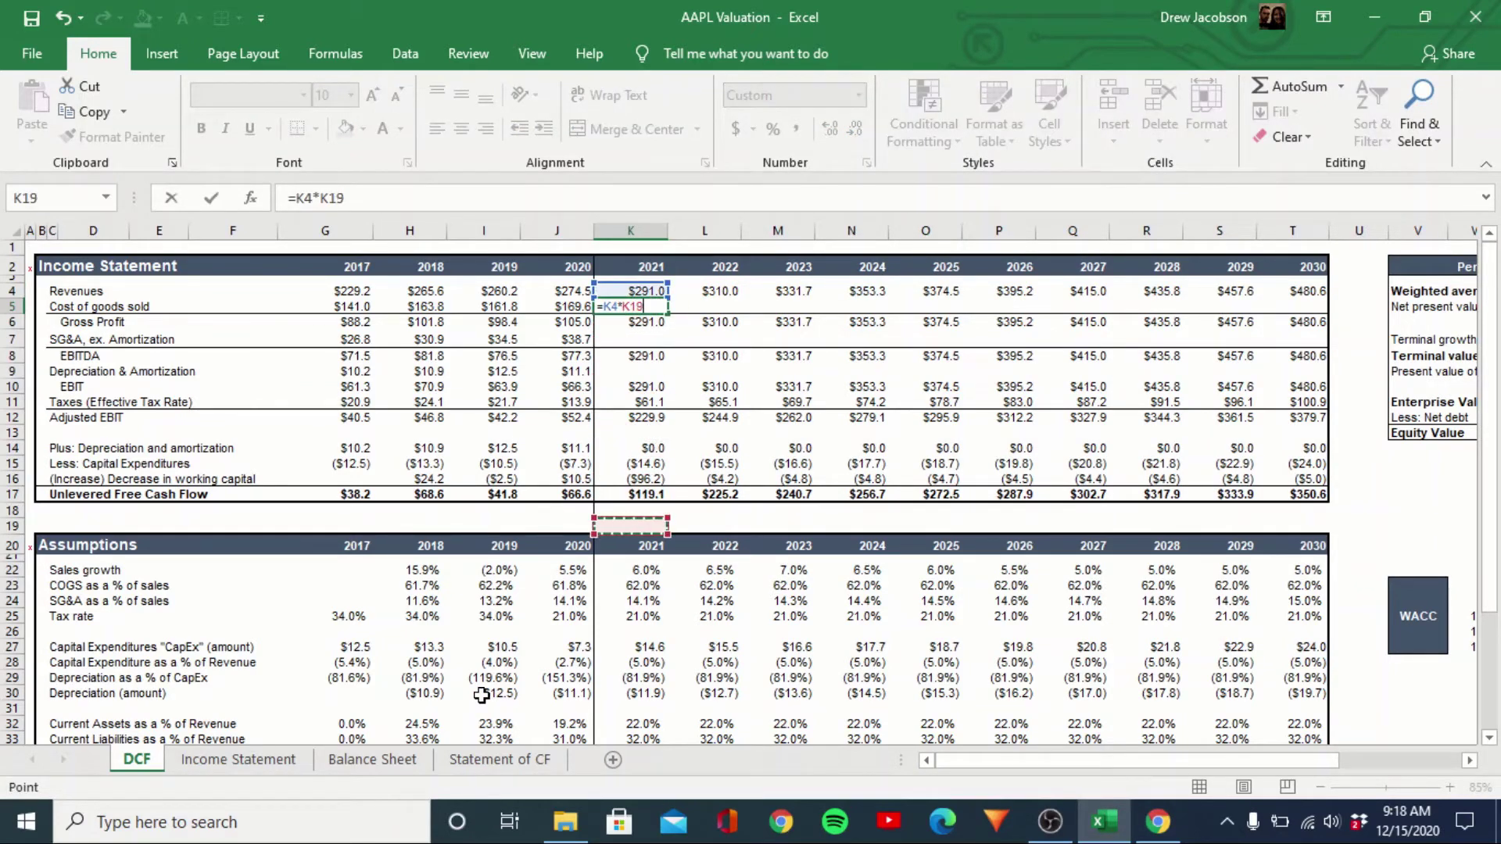
key(Return)
key(Up)
key(ctrl+c)
key(Right)
key(shift+Right)
key(shift+Right)
key(shift+Right)
key(shift+Right)
key(shift+Right)
key(shift+Right)
key(shift+Right)
key(shift+Right)
key(alt+h)
key(v)
key(s)
key(f)
key(Return)
key(Escape)
Forecast 2021–2030 SG&A as revenue times the SG&A percentage ($41.0 to $72.0)
key(Left)
key(Left)
key(Down)
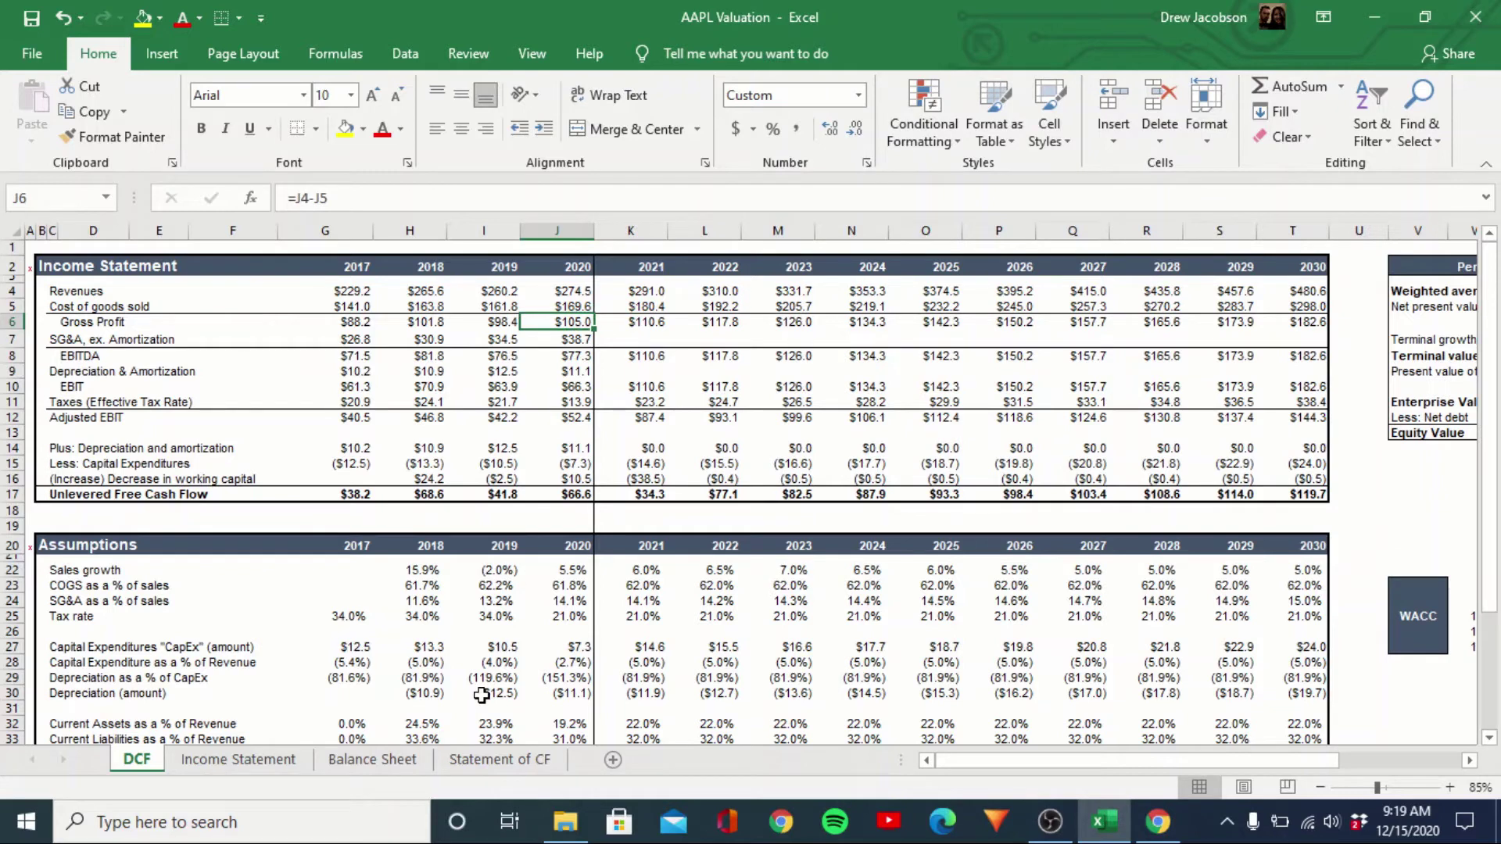
key(Up)
key(Up)
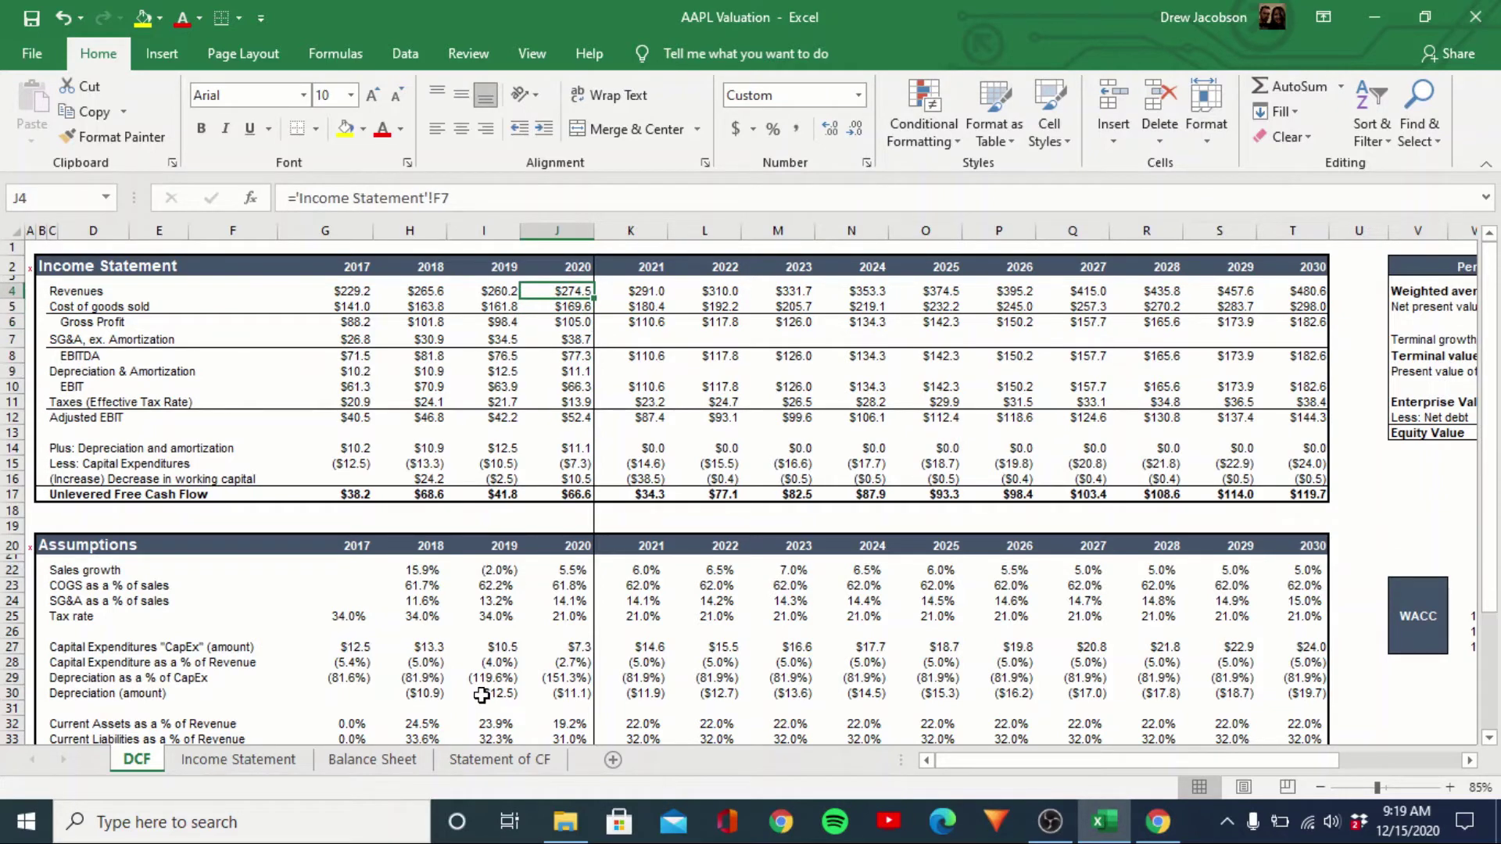
key(Down)
key(Down)
key(Down)
key(Right)
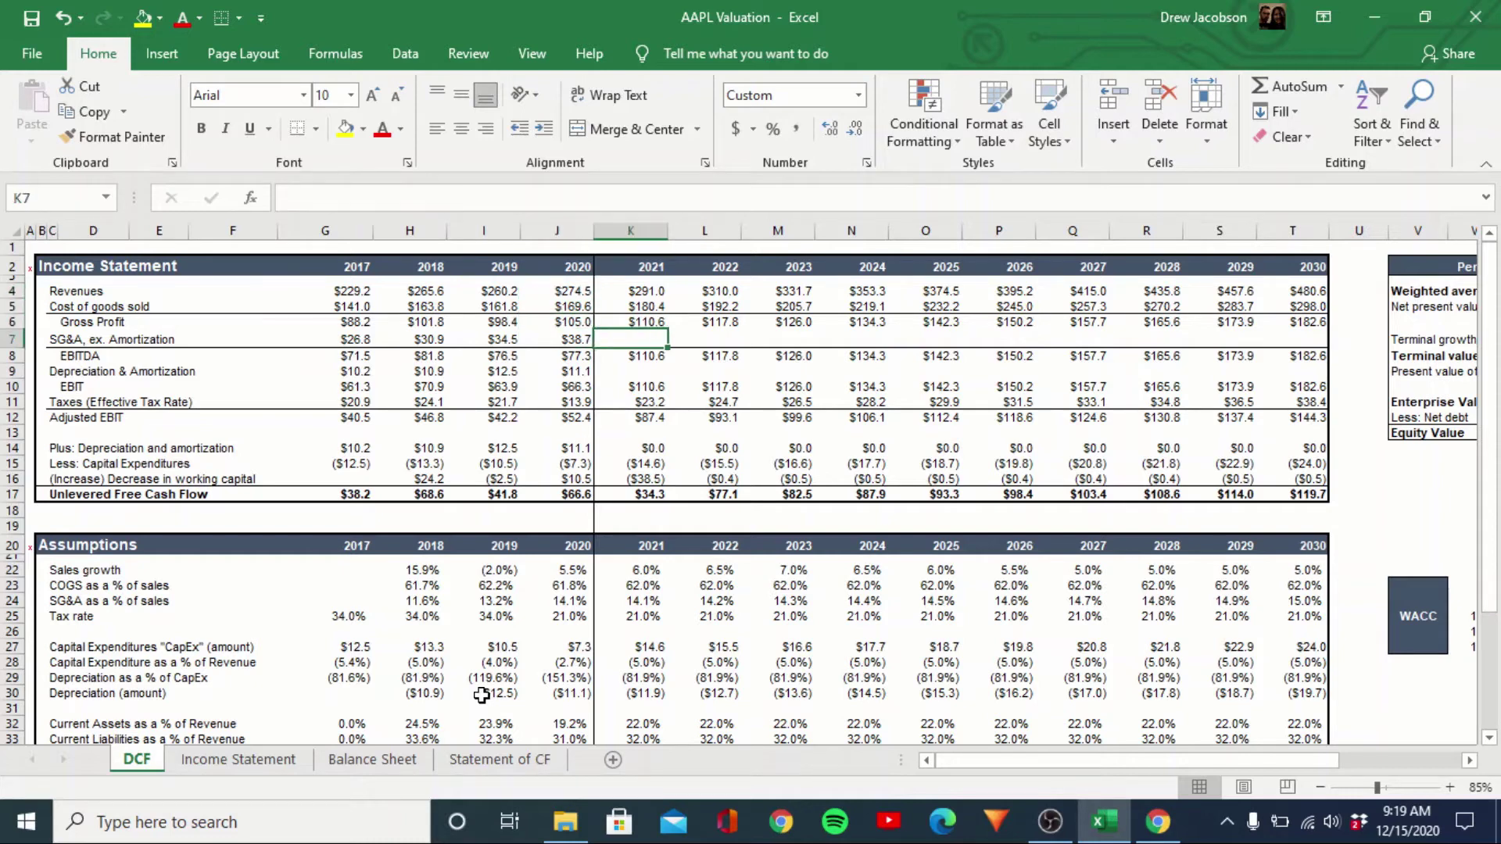
text(=)
key(Up)
key(Up)
key(Up)
text(*)
key(Down)
key(Down)
key(Down)
key(Down)
key(Down)
key(Down)
key(Down)
key(Down)
key(Down)
key(Down)
key(Down)
key(Down)
key(Down)
key(Down)
key(Down)
key(Down)
key(Down)
key(Return)
key(Up)
key(ctrl+c)
key(Right)
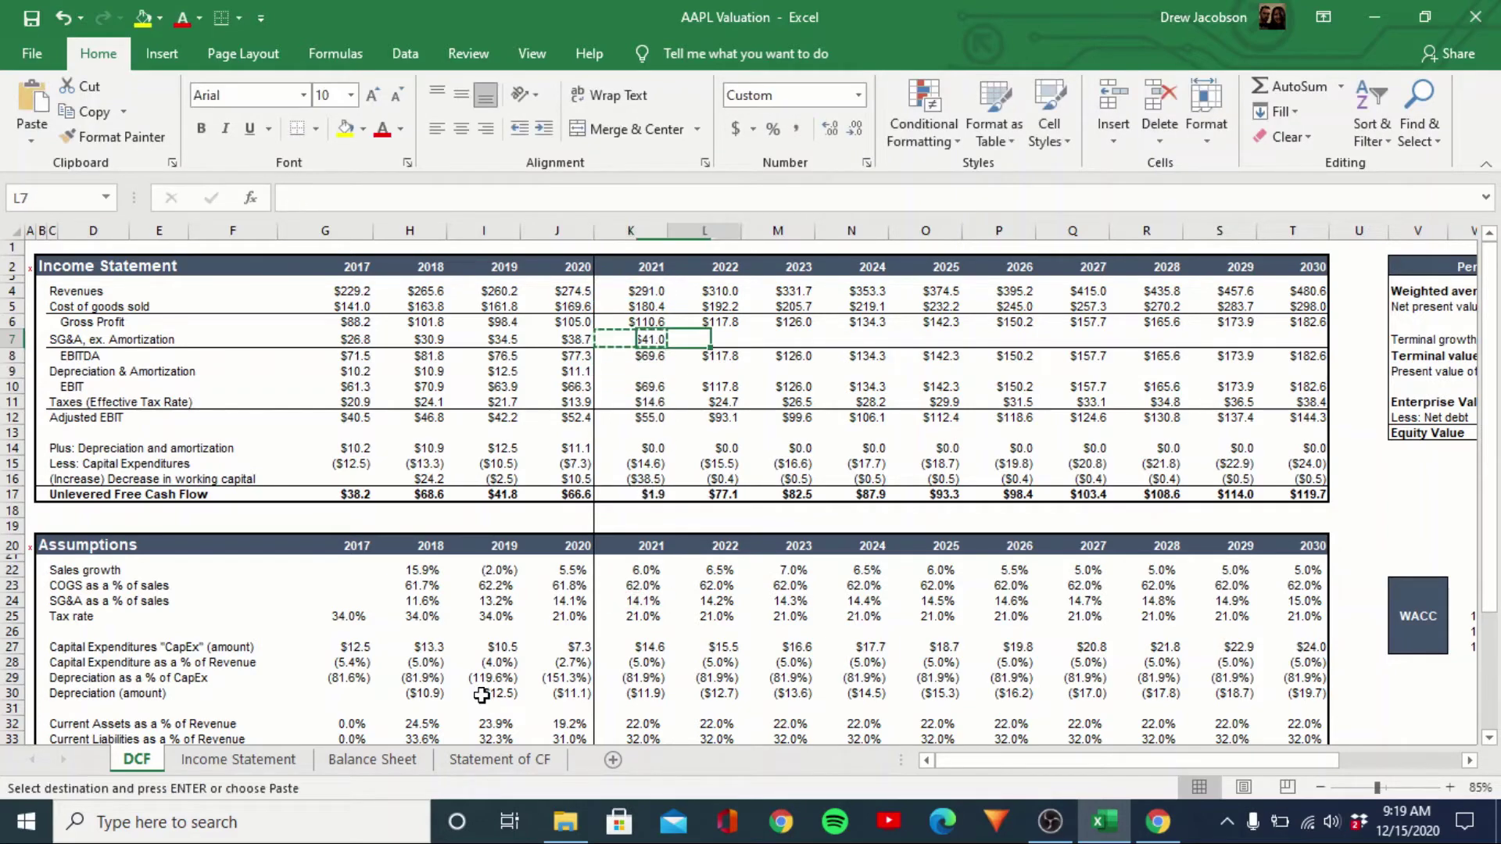
key(shift+Right)
key(shift+Right)
key(shift+Right)
key(shift+Right)
key(shift+Right)
key(shift+Right)
key(shift+Right)
key(shift+Right)
key(ctrl+alt+v)
key(Return)
key(Escape)
key(Down)
Set 2021–2030 depreciation to the negative assumed depreciation ($11.9 to $19.7), pasting formulas across
key(Left)
key(Down)
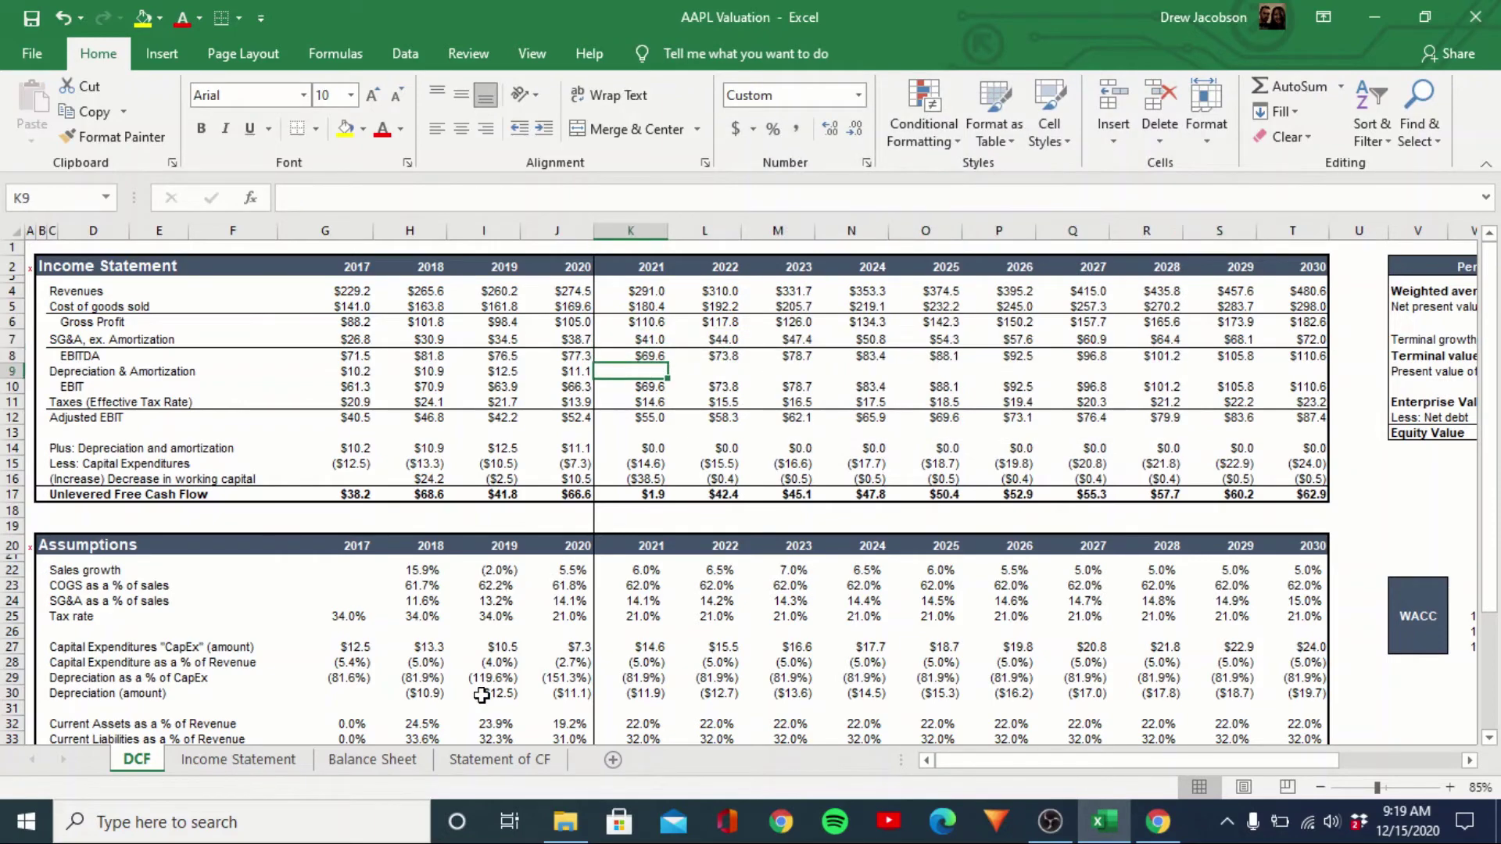
key(Left)
key(Right)
text(=-)
key(Down)
key(Down)
key(Down)
key(Down)
key(Down)
key(Down)
key(Down)
key(Down)
key(Down)
key(Down)
key(Down)
key(Down)
key(Down)
key(Down)
key(Down)
key(Down)
key(Down)
key(Down)
key(Down)
key(Down)
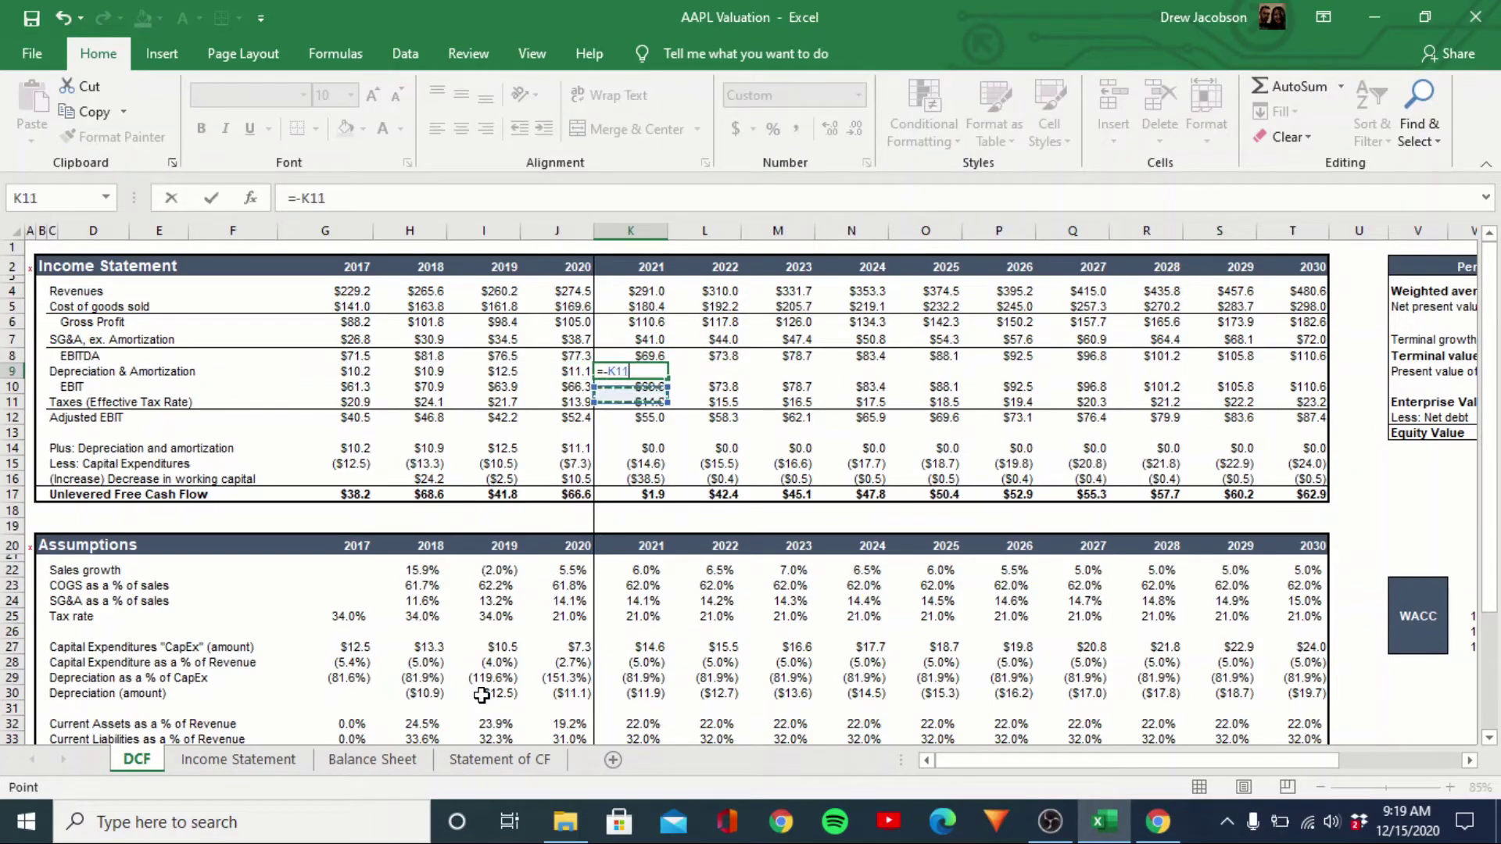
key(Return)
key(Up)
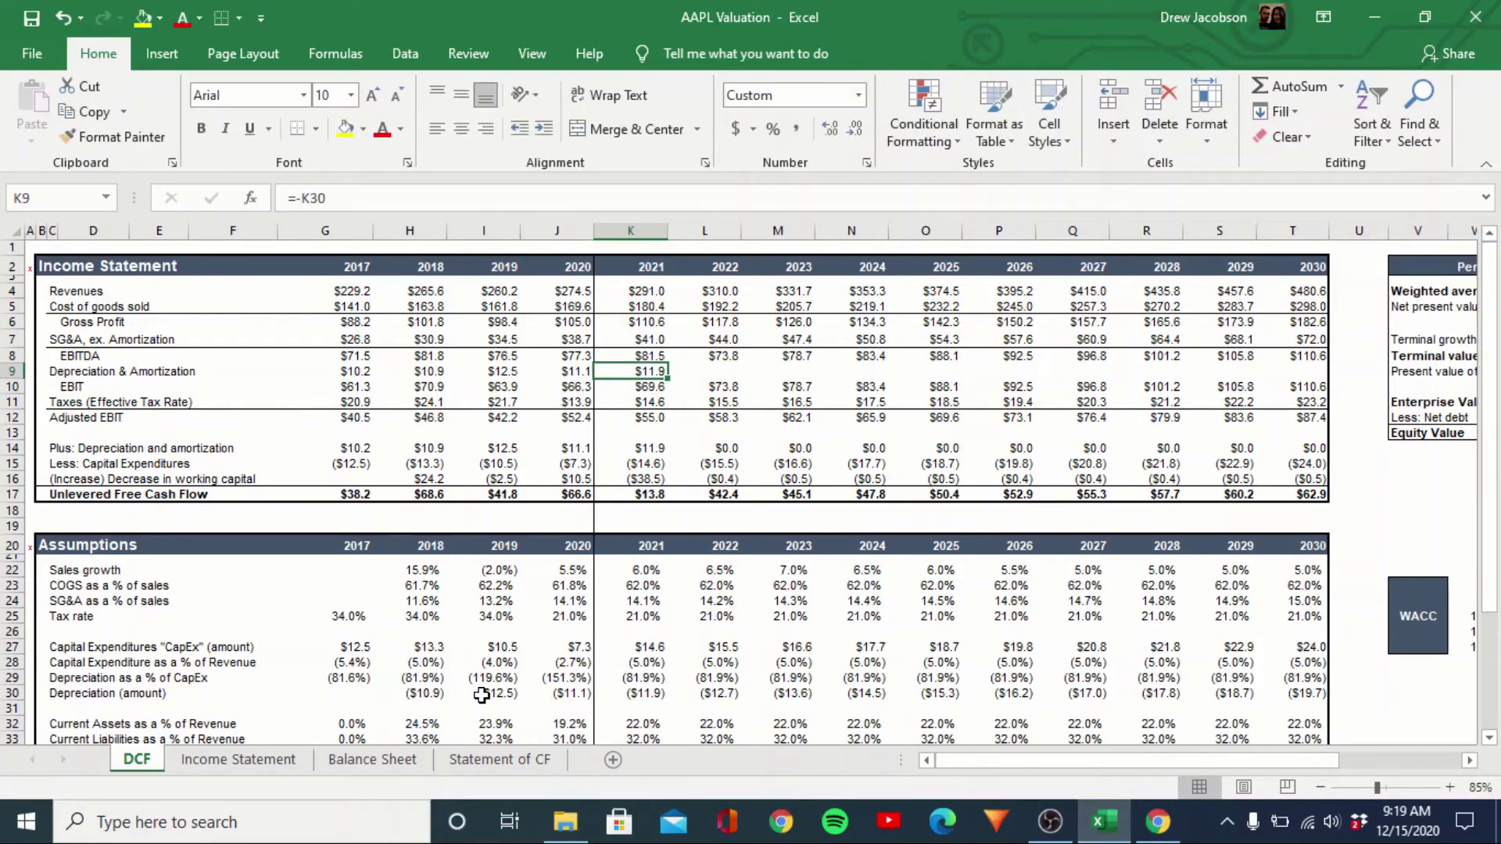
key(ctrl+c)
key(Right)
key(shift+Right)
key(shift+Right)
key(shift+Right)
key(shift+Right)
key(shift+Right)
key(shift+Right)
key(shift+Right)
key(shift+Right)
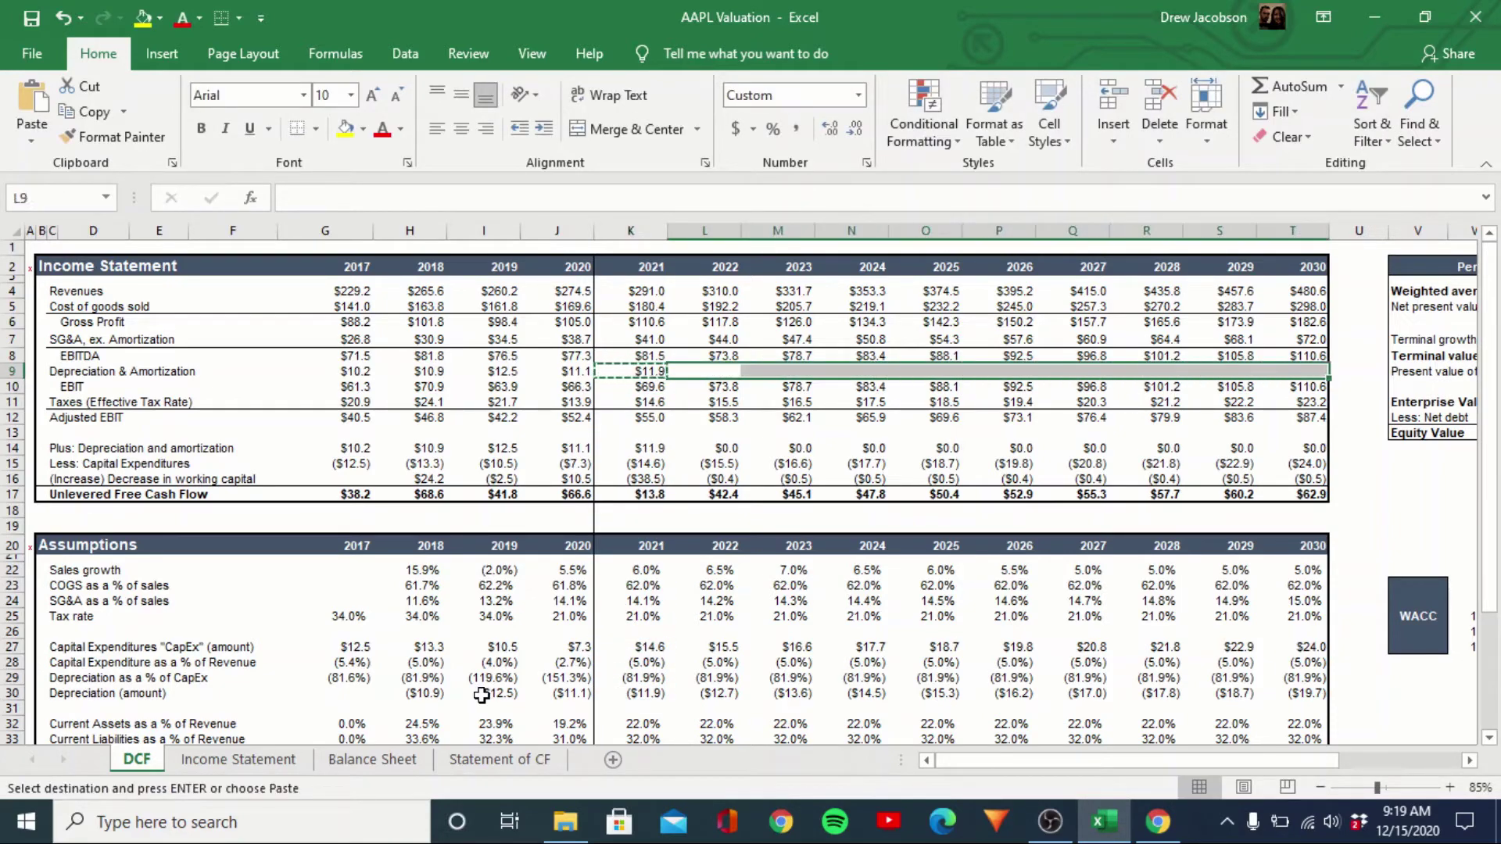
key(ctrl+alt+v)
key(Return)
key(Escape)
Review the 2021 unlevered free cash flow formula without changing it
key(Down)
key(Left)
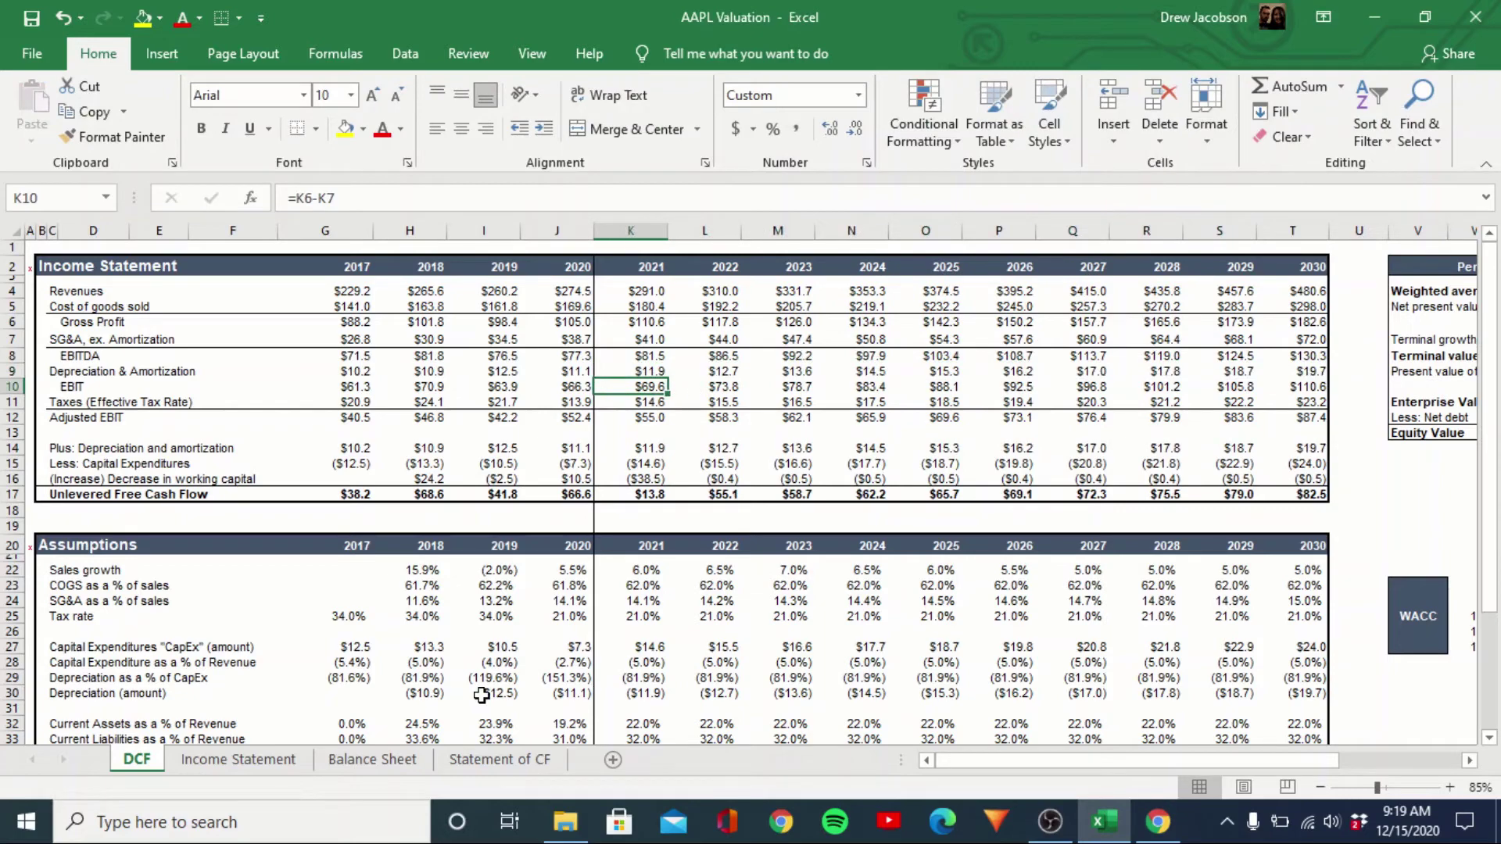
key(Down)
key(Down)
key(Down)
key(Down)
key(Down)
key(Down)
key(Down)
key(F2)
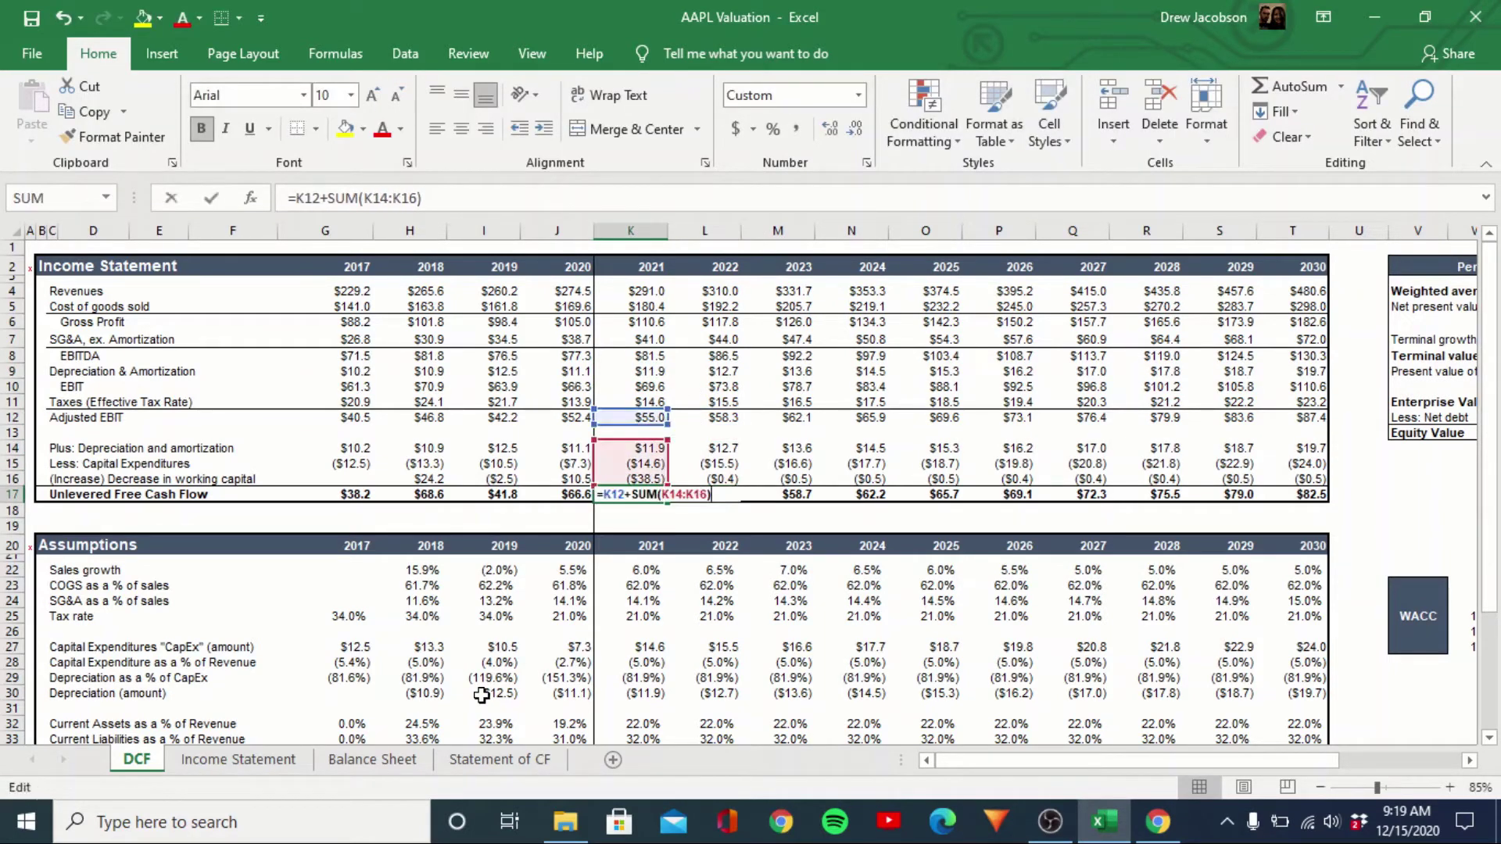
key(Return)
key(Up)
Inspect the 2020–2021 working capital and current liabilities formulas
key(ctrl+Down)
key(ctrl+Down)
key(ctrl+Down)
key(ctrl+Down)
key(ctrl+Down)
key(ctrl+Down)
key(ctrl+Down)
key(ctrl+Down)
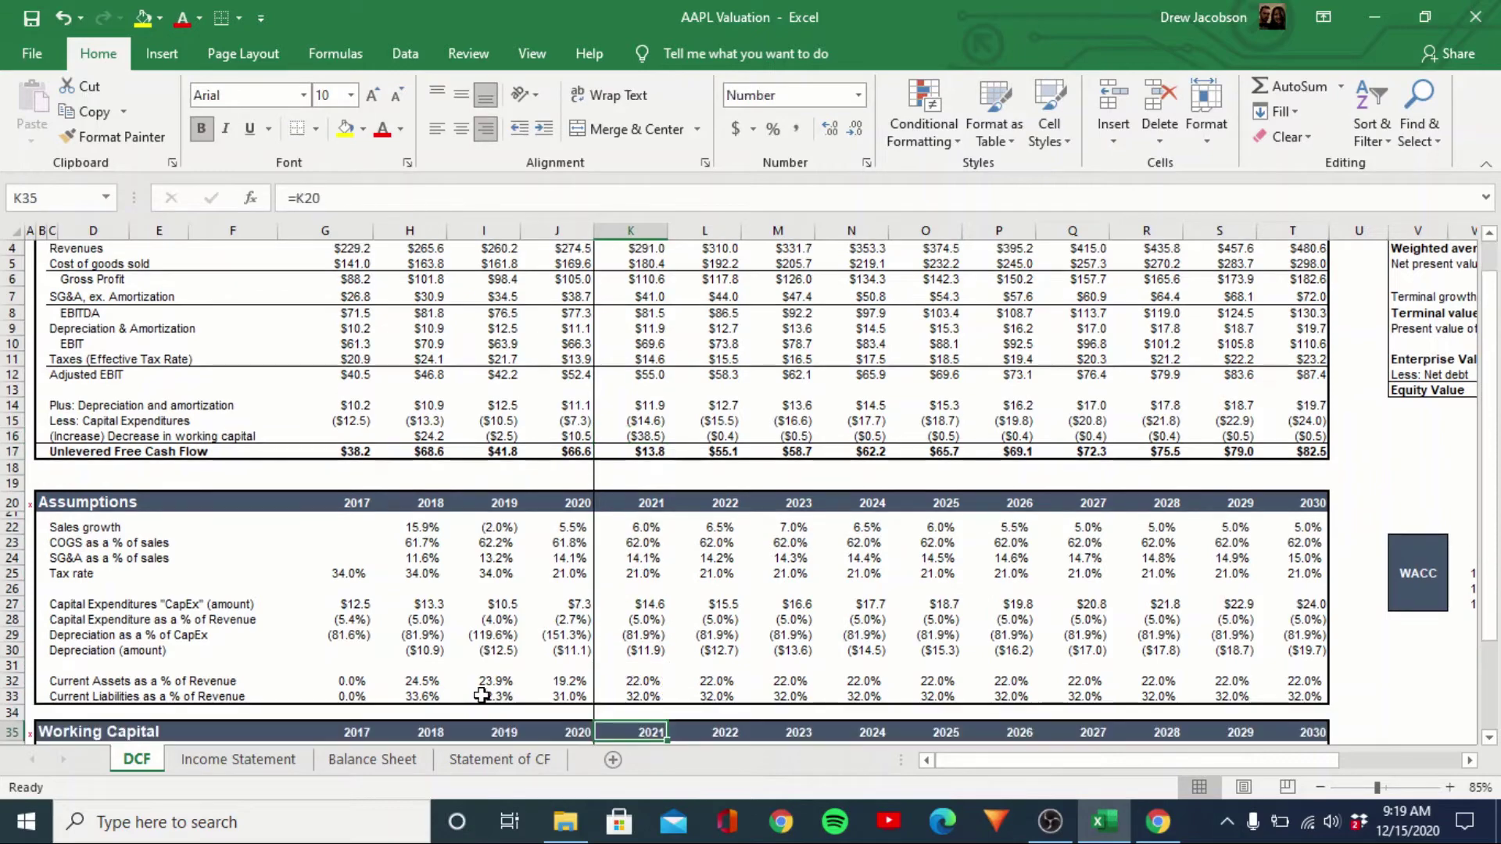
key(Down)
key(Down)
key(Down)
key(F2)
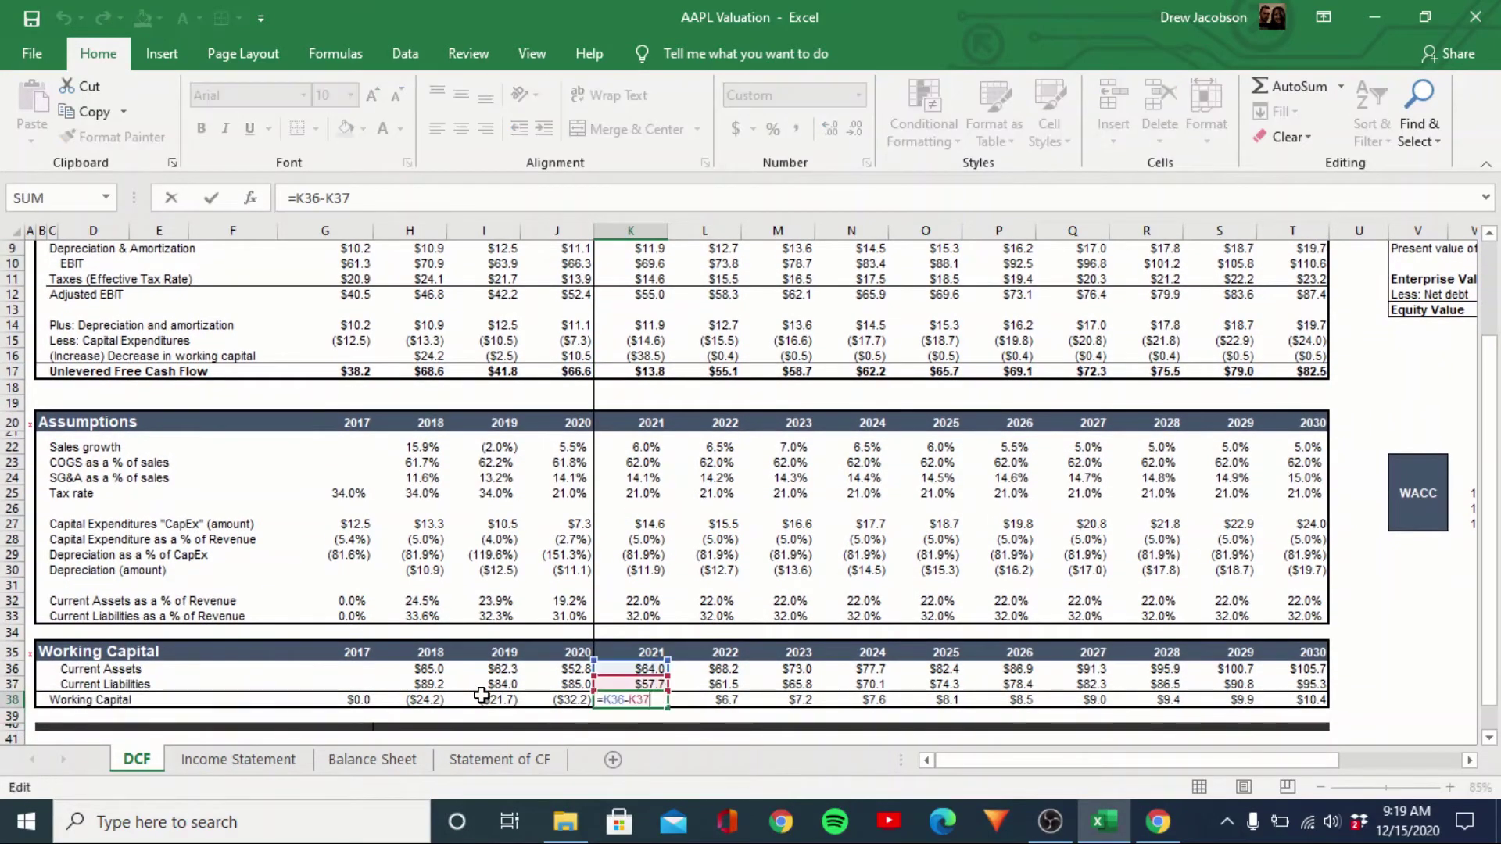
key(Escape)
key(Left)
key(F2)
key(Escape)
key(Right)
key(Up)
key(F2)
key(Escape)
key(F2)
key(Escape)
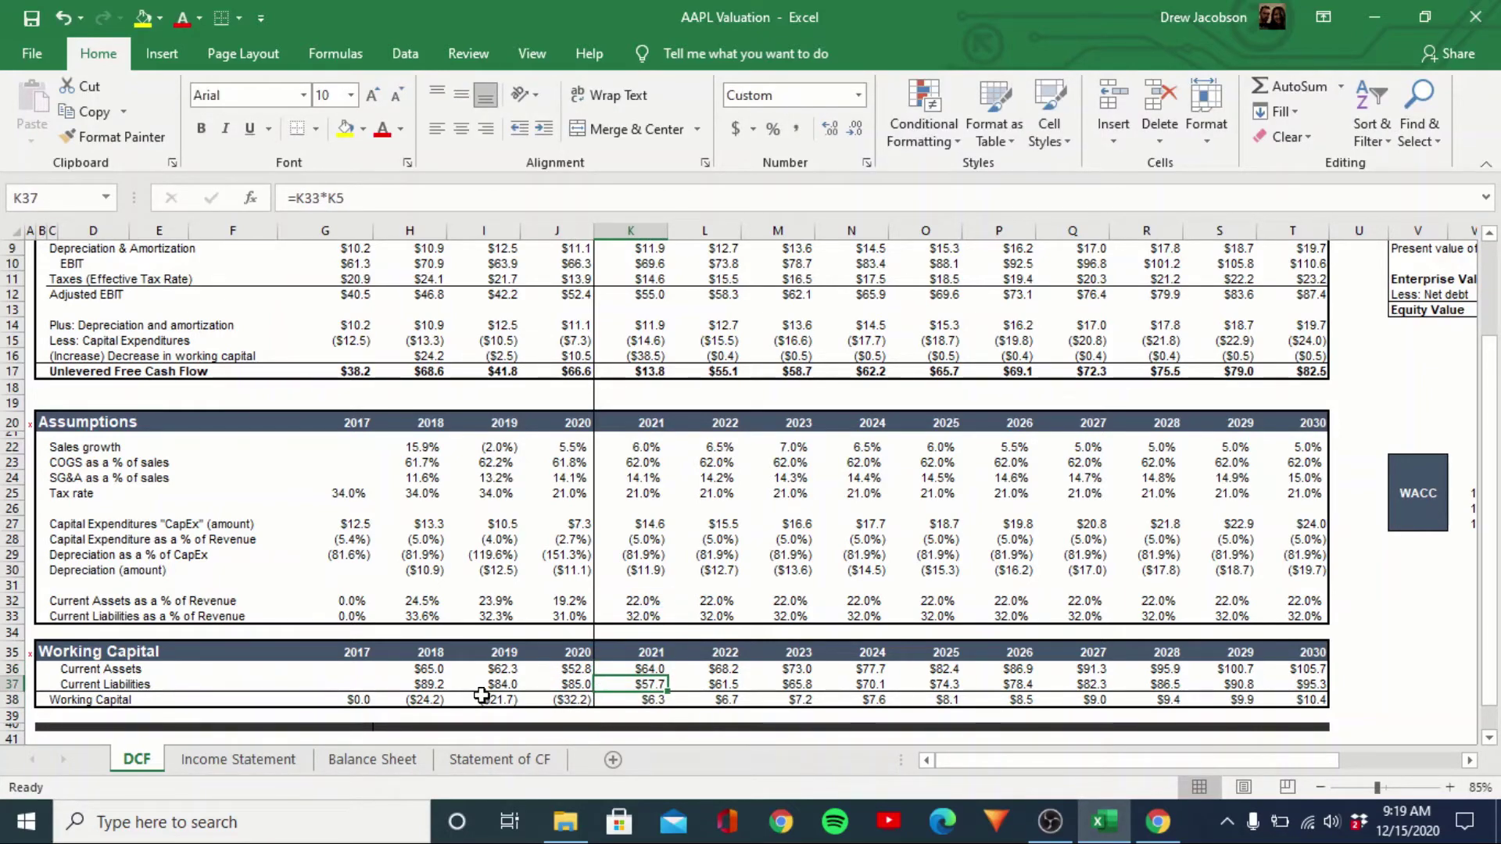
Change 2021 current liabilities from =K33*K5 to =K33*K4, 32% of revenue
key(F2)
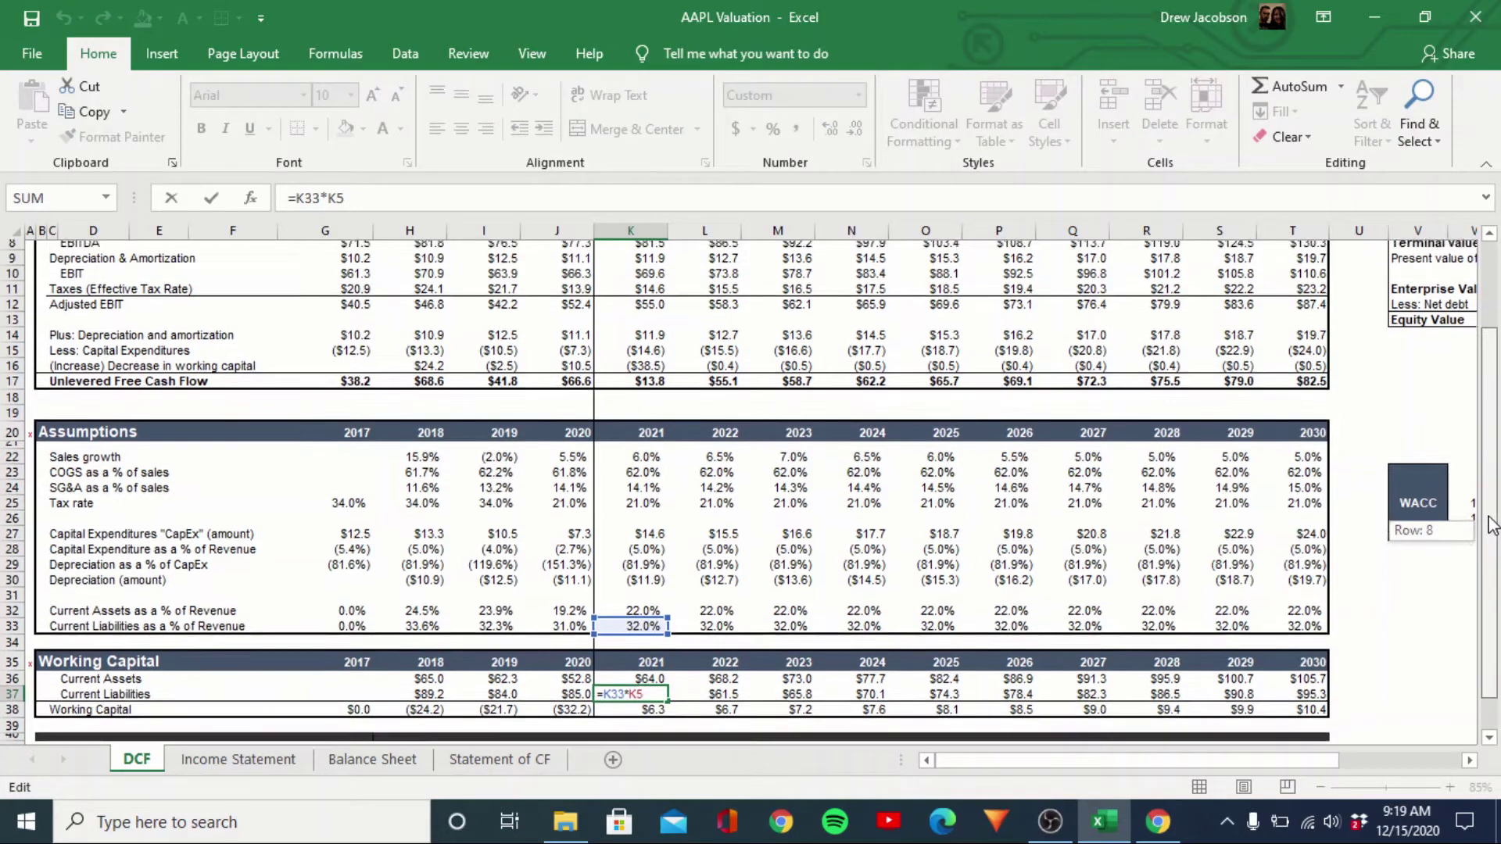
drag(1493, 516, 1493, 479)
click(637, 249)
key(Return)
key(Up)
key(Left)
key(F2)
key(Escape)
key(Right)
key(F2)
key(Escape)
key(Right)
key(Left)
key(Up)
key(Down)
Paste the revised current liabilities formula into 2022–2030 (L37:T37) as formulas only
key(ctrl+c)
key(Right)
key(ctrl+shift+Right)
key(ctrl+alt+v)
key(Return)
key(Left)
key(Escape)
Review the 2020 and 2021 working capital change formulas
key(Left)
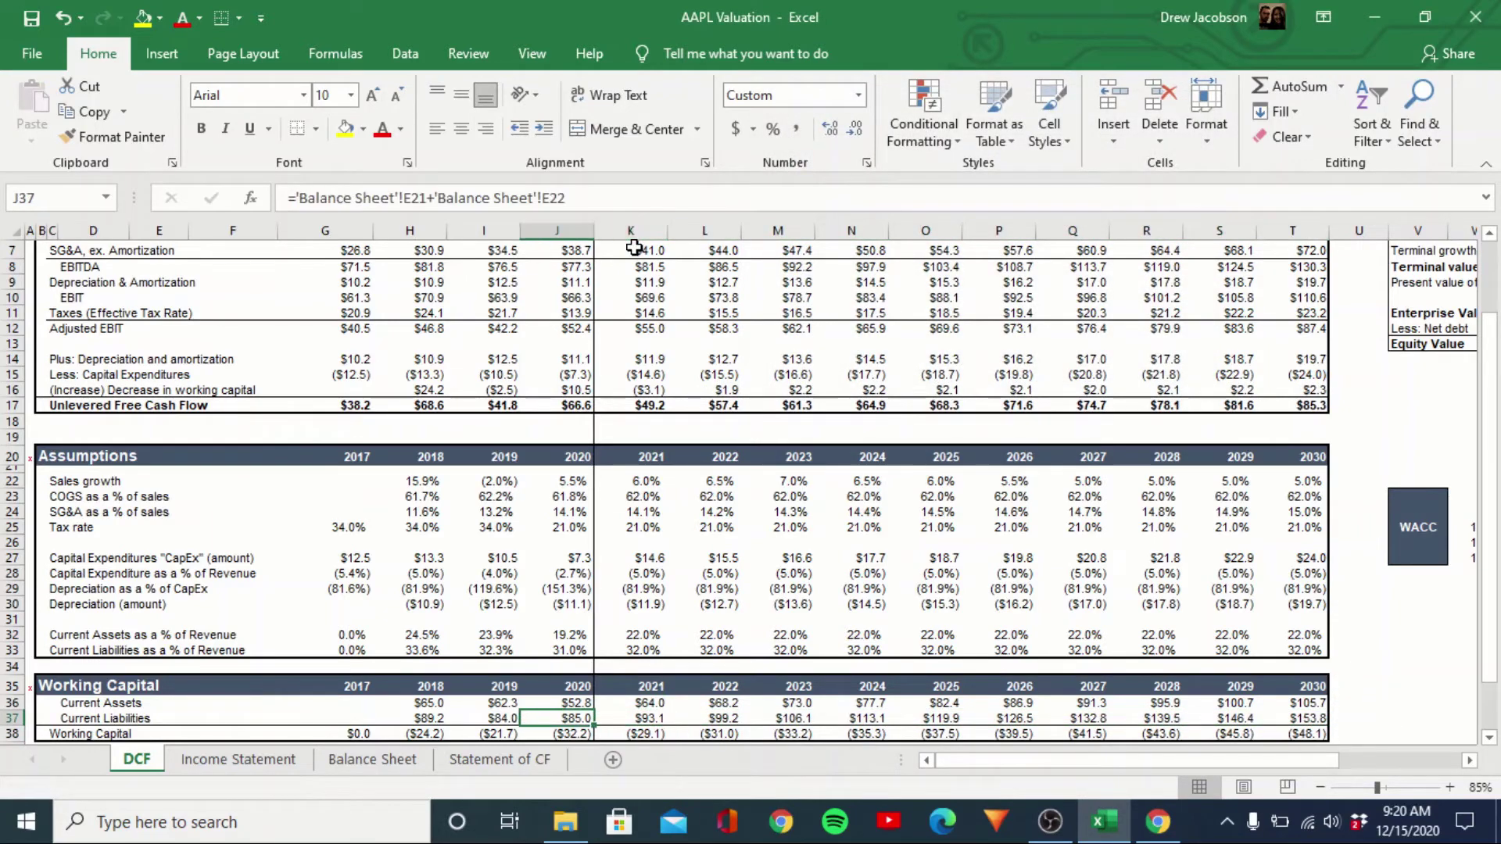
key(Right)
key(Up)
key(Up)
key(Up)
key(Up)
key(Up)
key(Up)
key(Up)
key(Up)
key(Up)
key(Up)
key(Up)
key(Up)
key(Up)
key(Up)
key(Up)
key(Up)
key(Up)
key(Up)
key(Up)
key(Up)
key(Left)
key(Right)
key(Left)
key(Right)
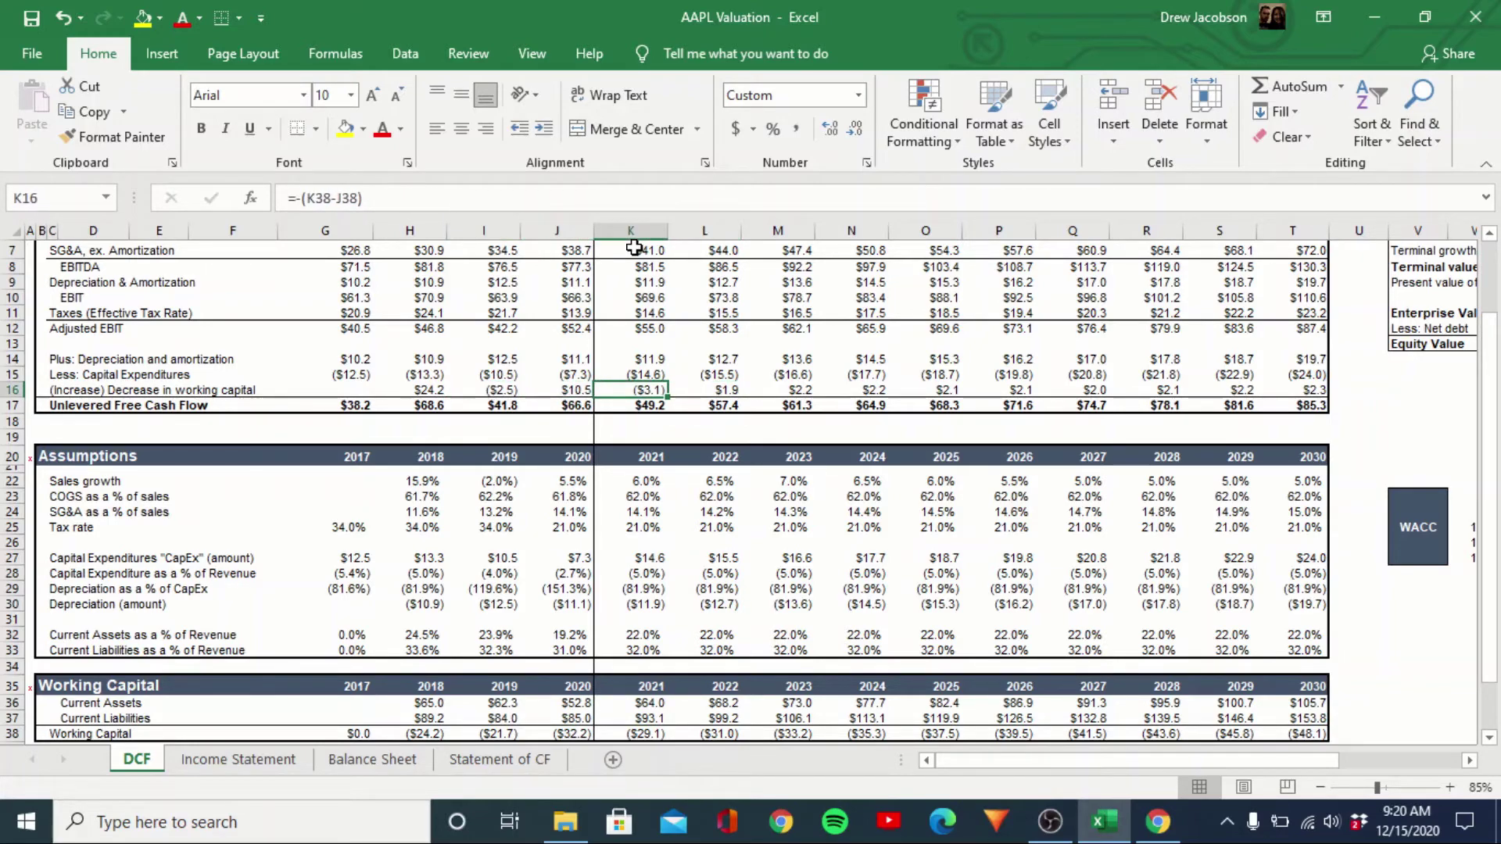
Autofit column Z and enter a 10% WACC in Z4
key(Right)
key(Right)
key(Right)
key(Right)
key(Right)
key(Right)
key(Right)
key(Right)
key(Right)
key(Right)
key(Right)
key(Right)
key(Right)
key(Right)
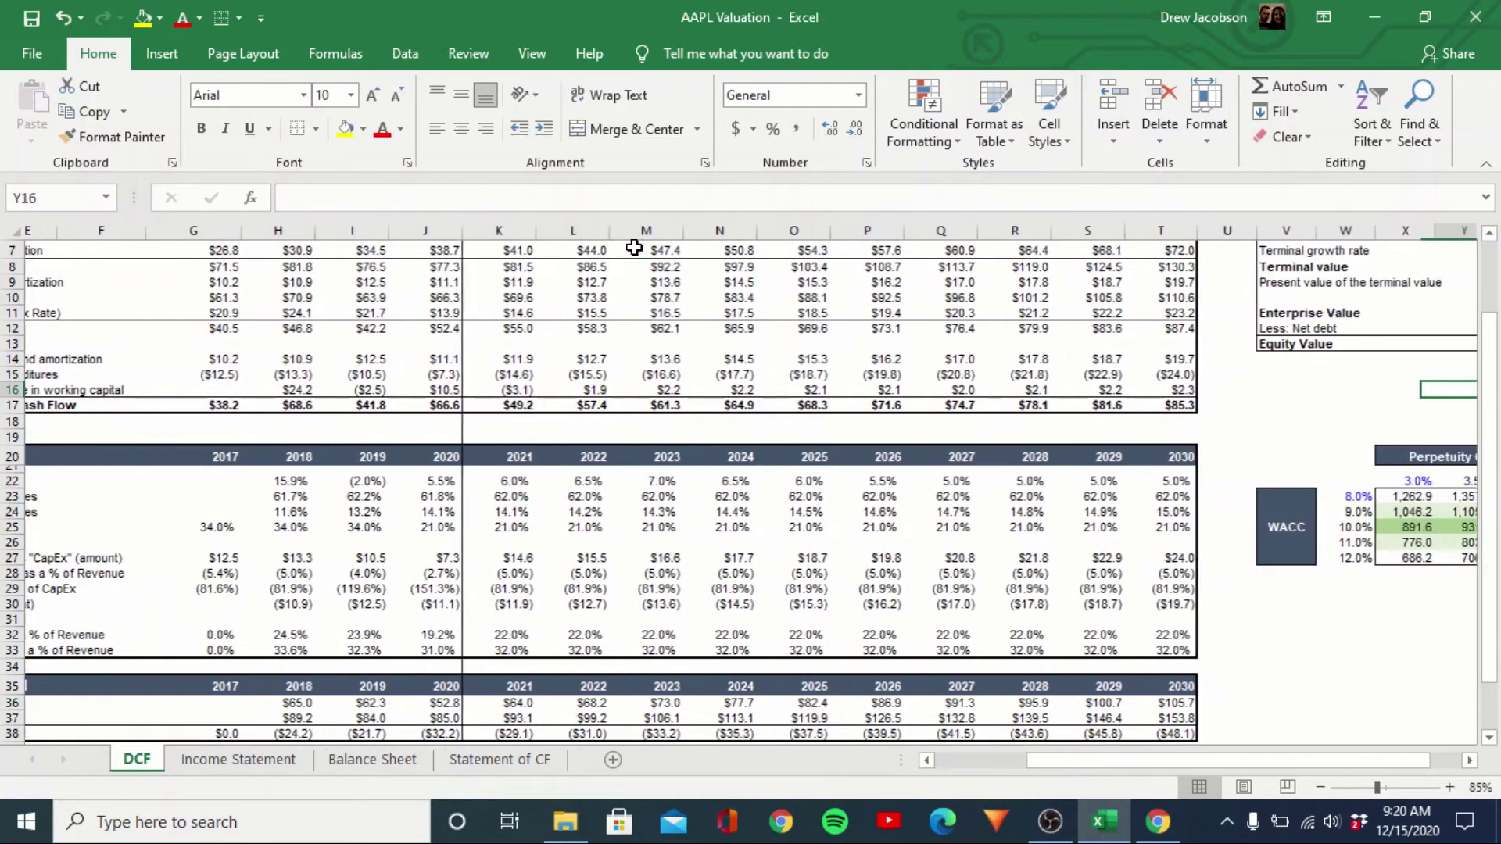
key(Right)
key(Right)
key(Up)
key(Up)
key(Up)
key(Up)
key(Up)
key(Up)
key(Up)
key(Up)
key(Up)
key(Up)
key(Up)
key(Up)
key(Up)
key(Up)
key(Right)
key(Up)
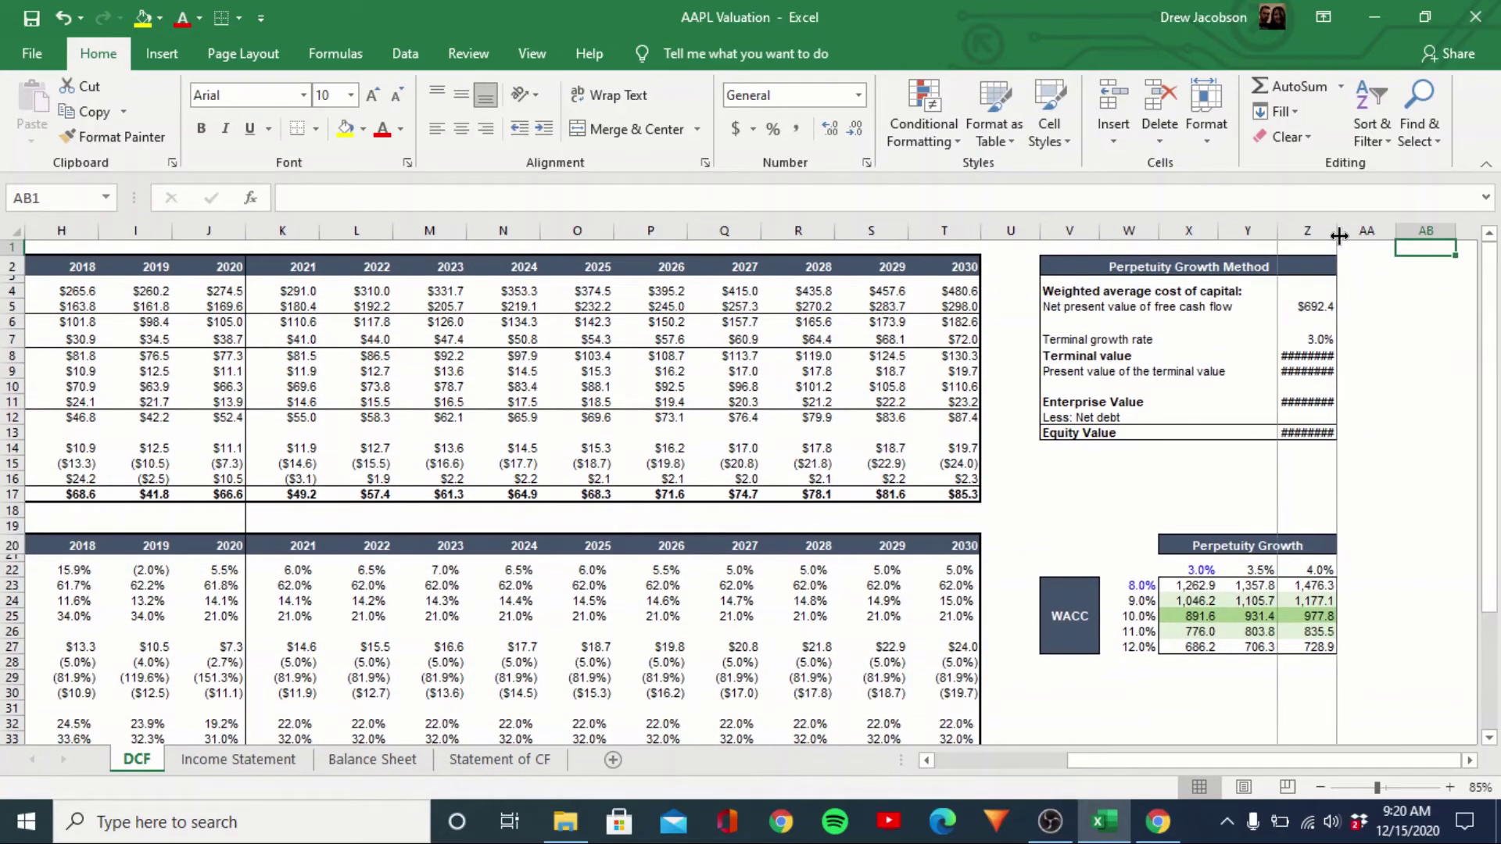
double_click(1336, 235)
key(Left)
key(Left)
key(Down)
key(Down)
key(Down)
key(Up)
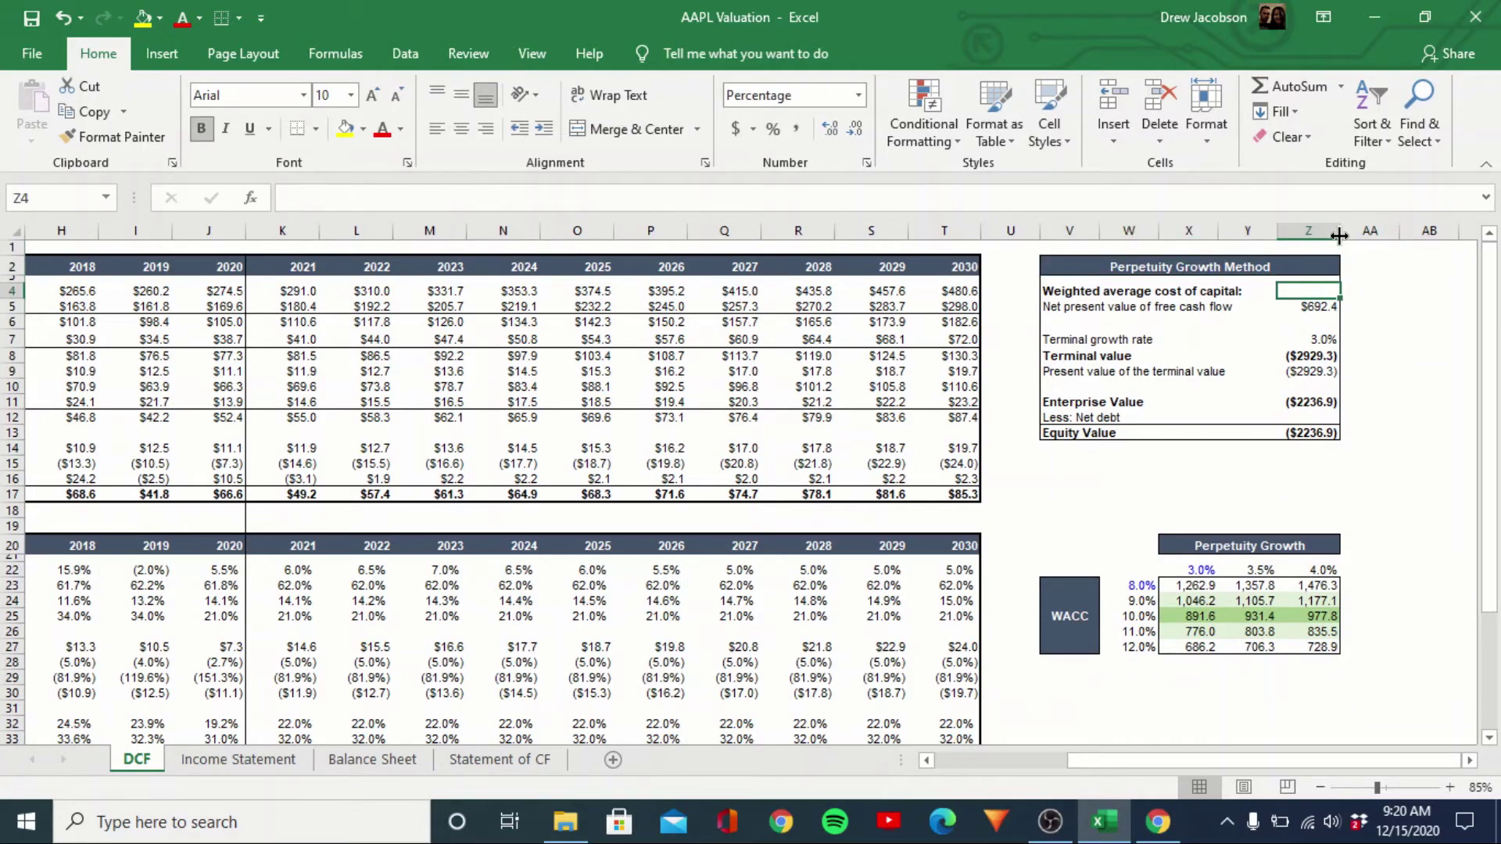
text(10)
key(Return)
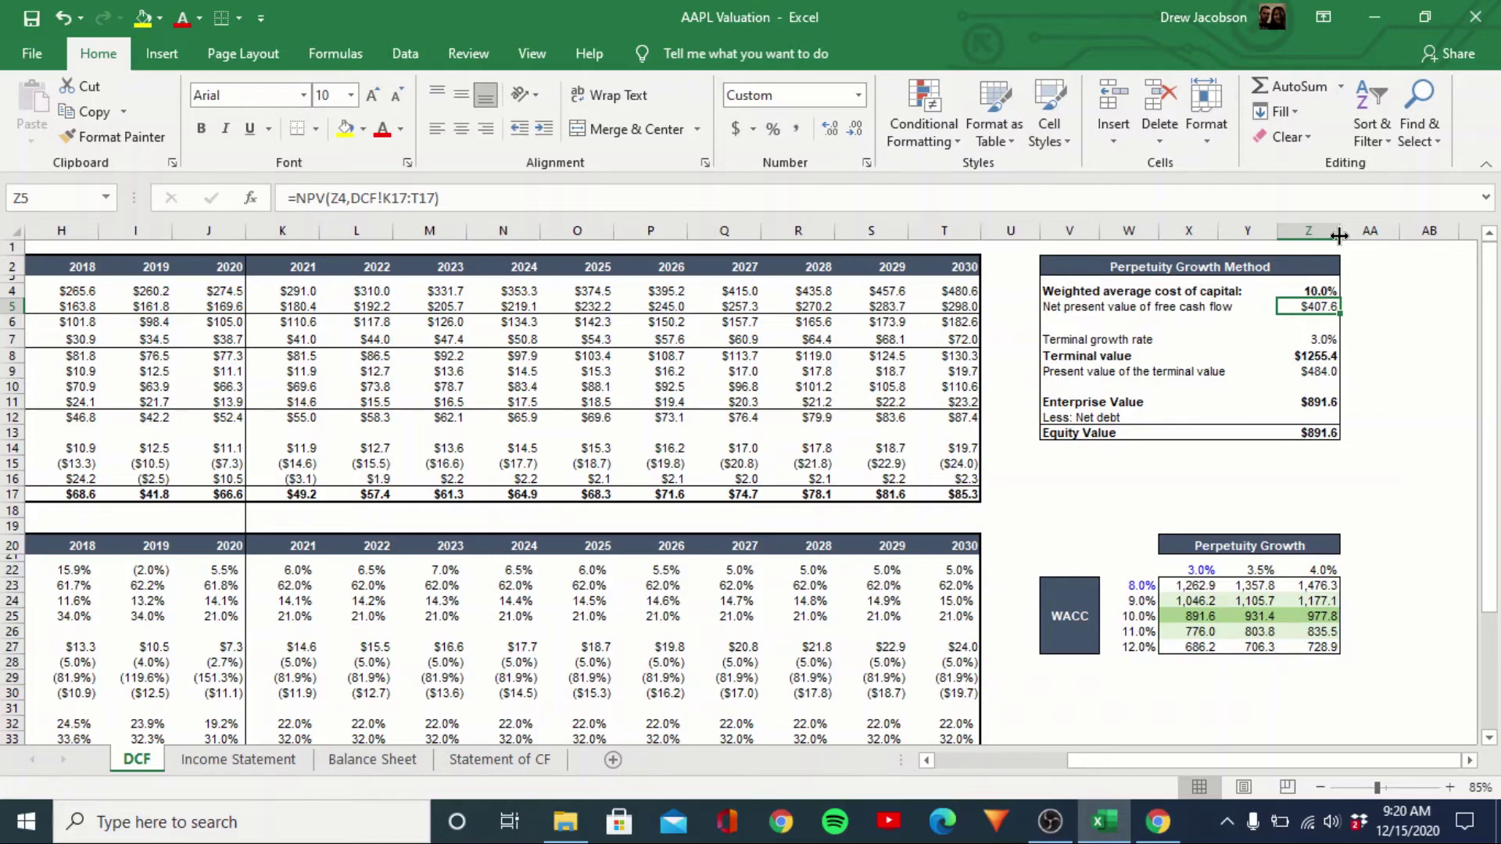
Review the net present value formula and confirm the 3% terminal growth rate
key(Down)
key(Down)
key(Down)
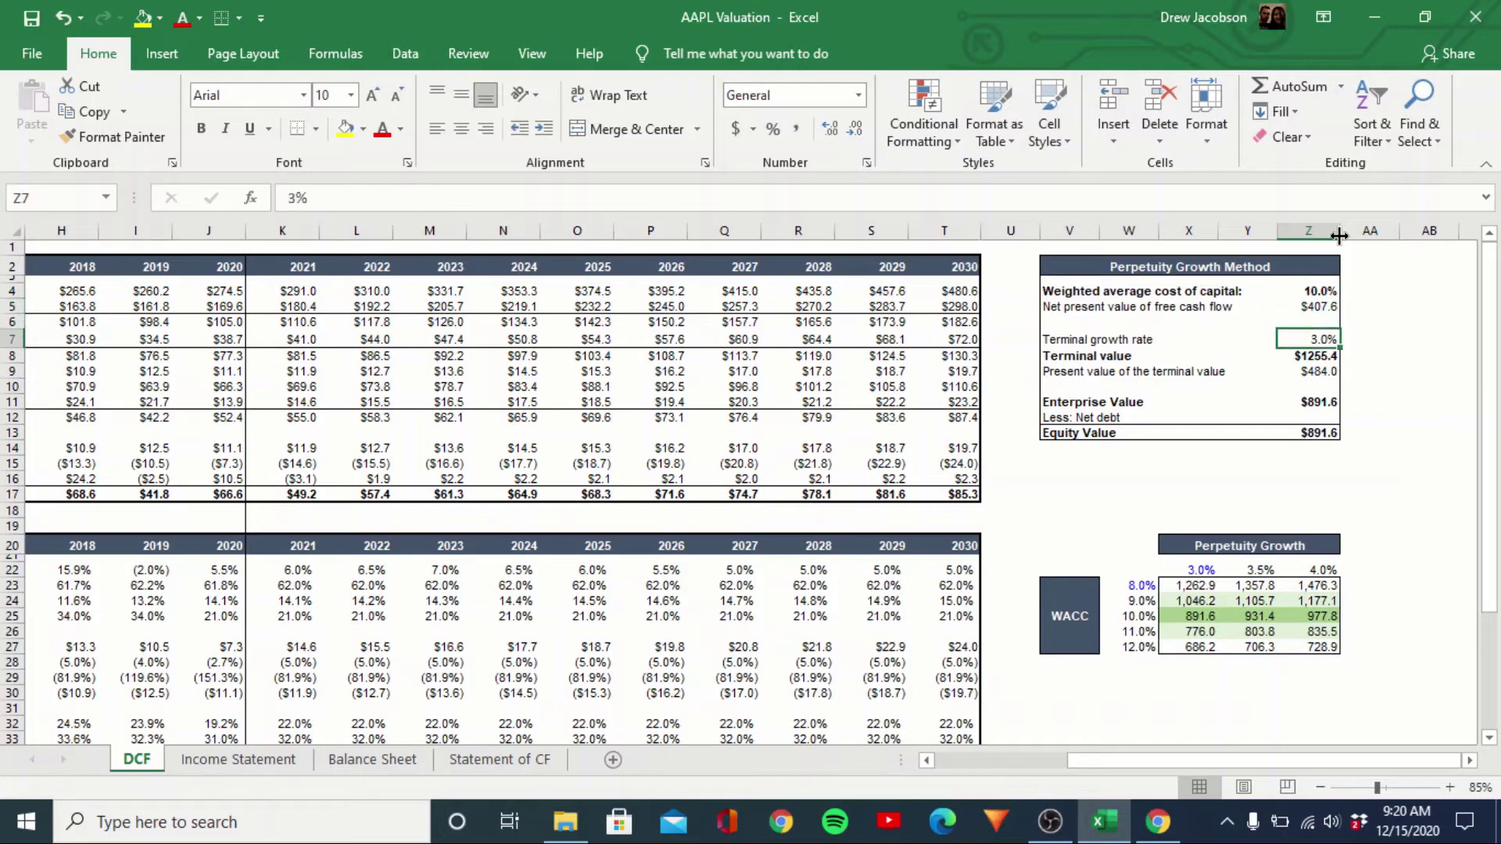
key(Up)
key(Up)
key(Up)
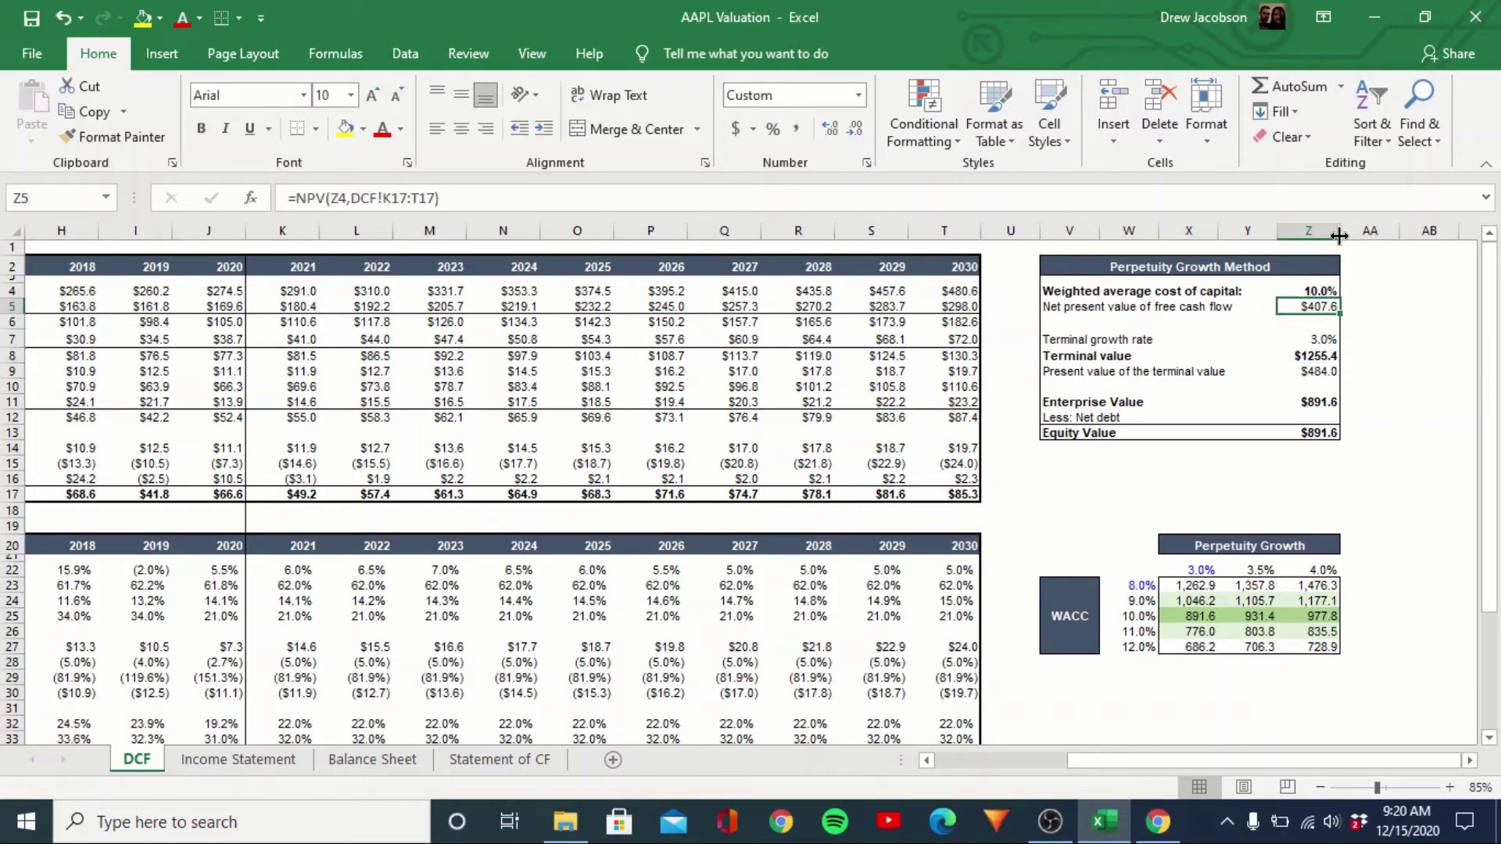
key(F2)
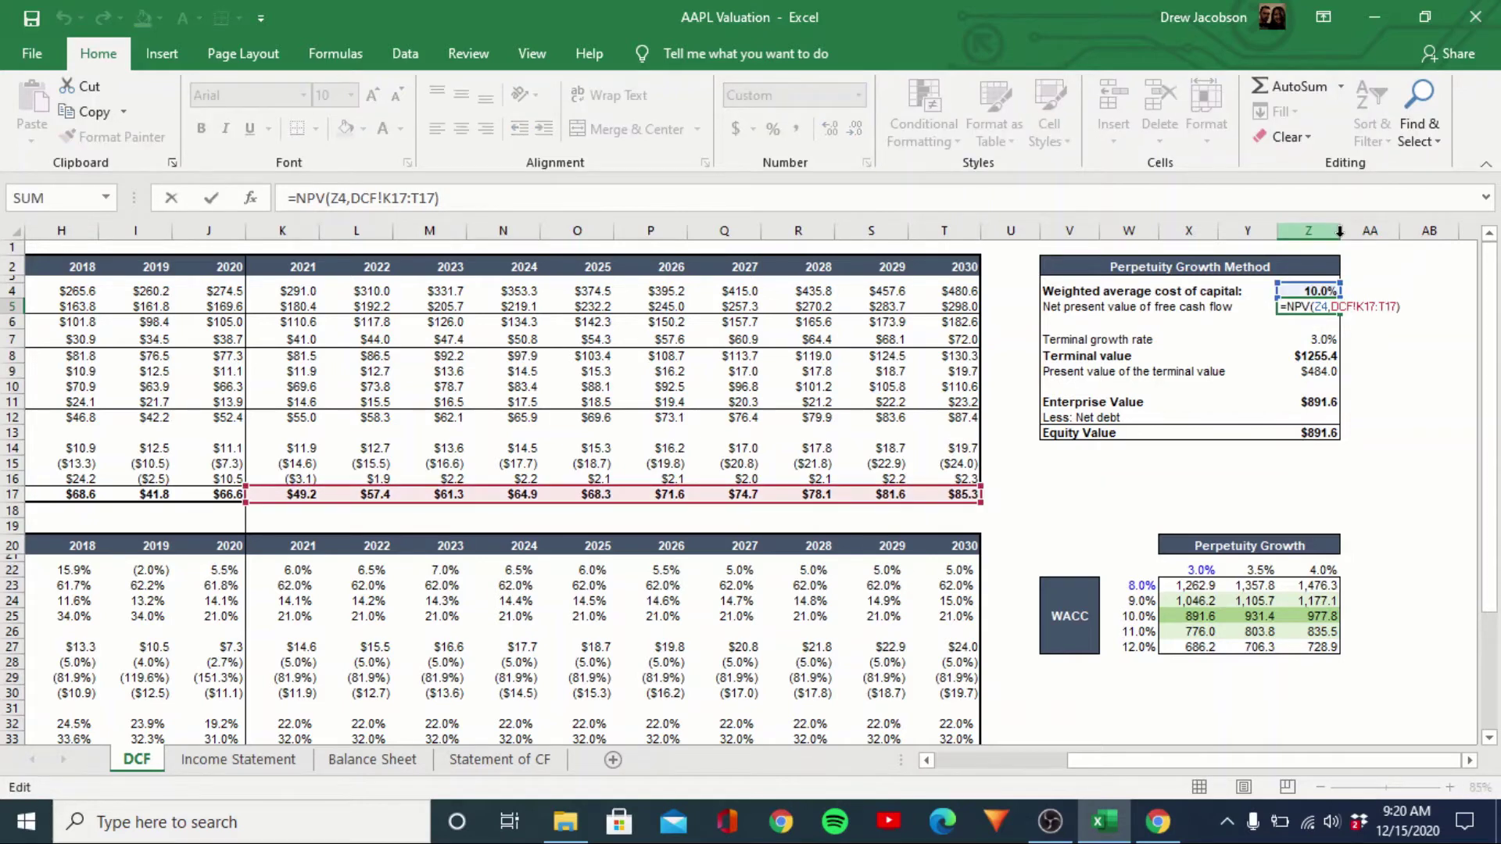
key(Escape)
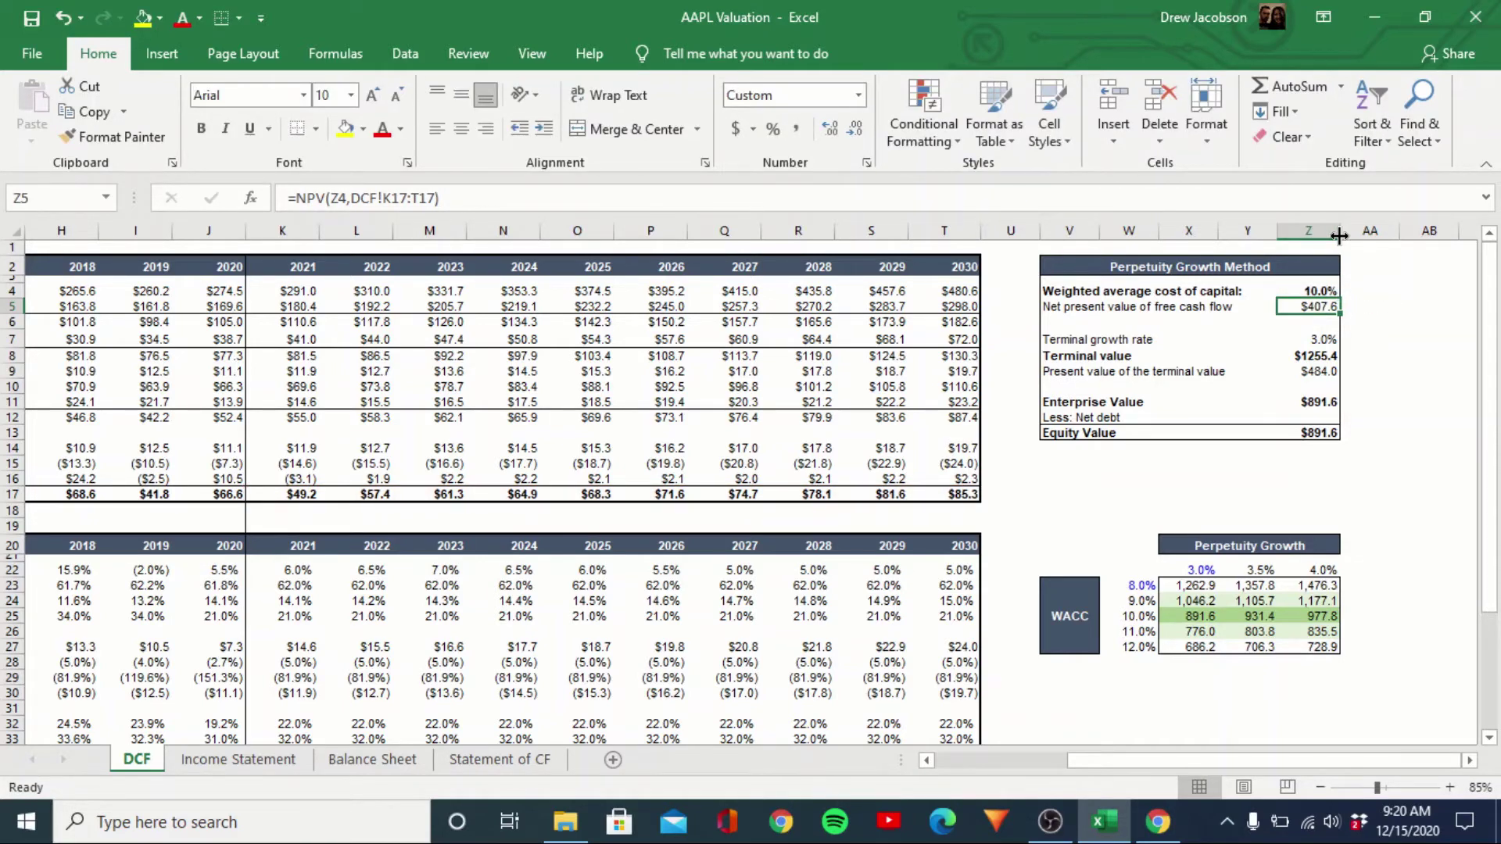
key(Down)
key(Down)
key(F2)
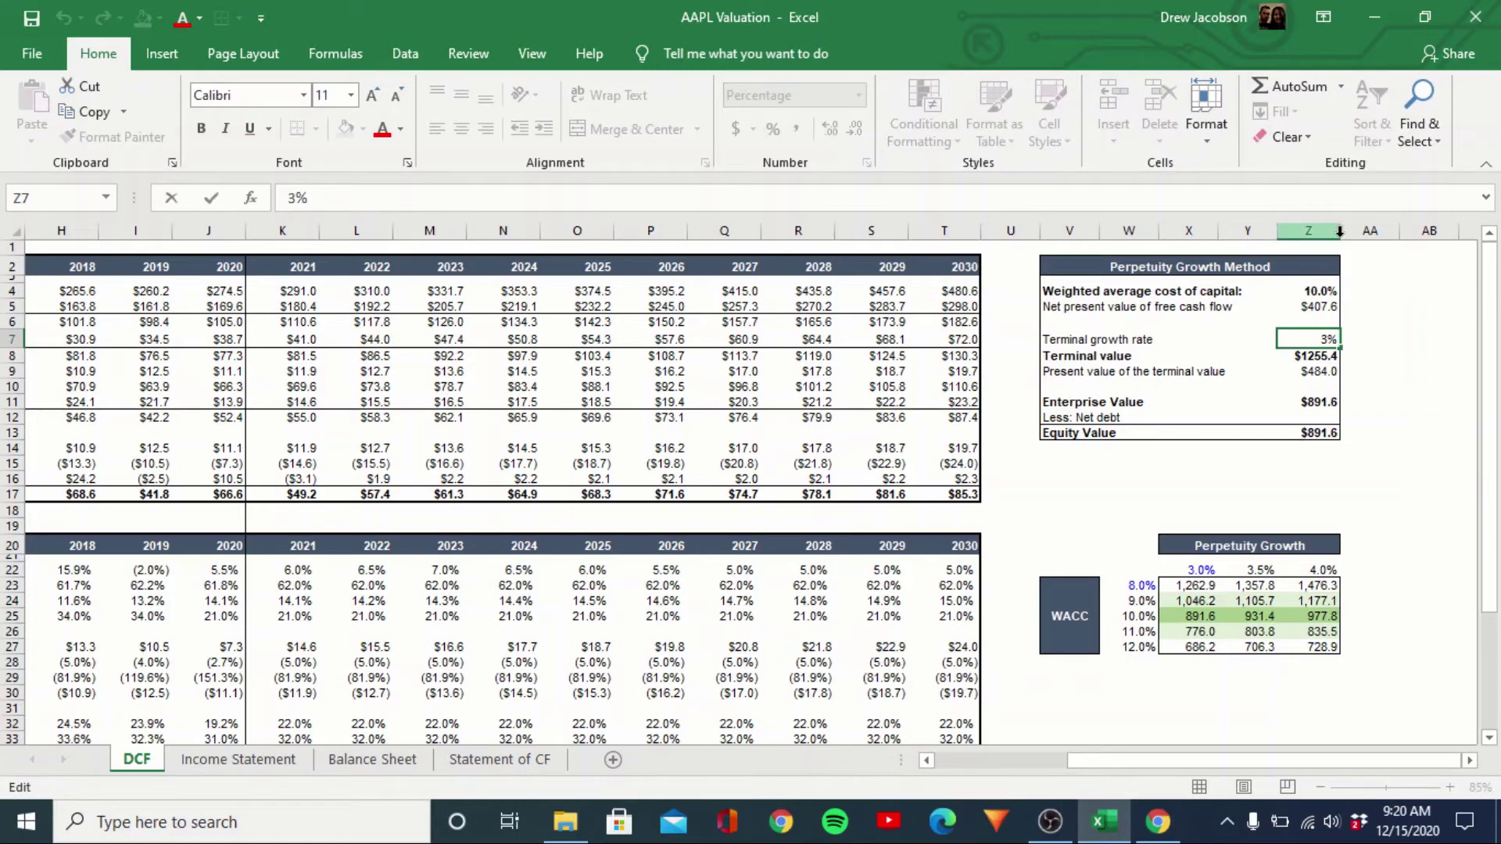
key(Escape)
key(Down)
key(Up)
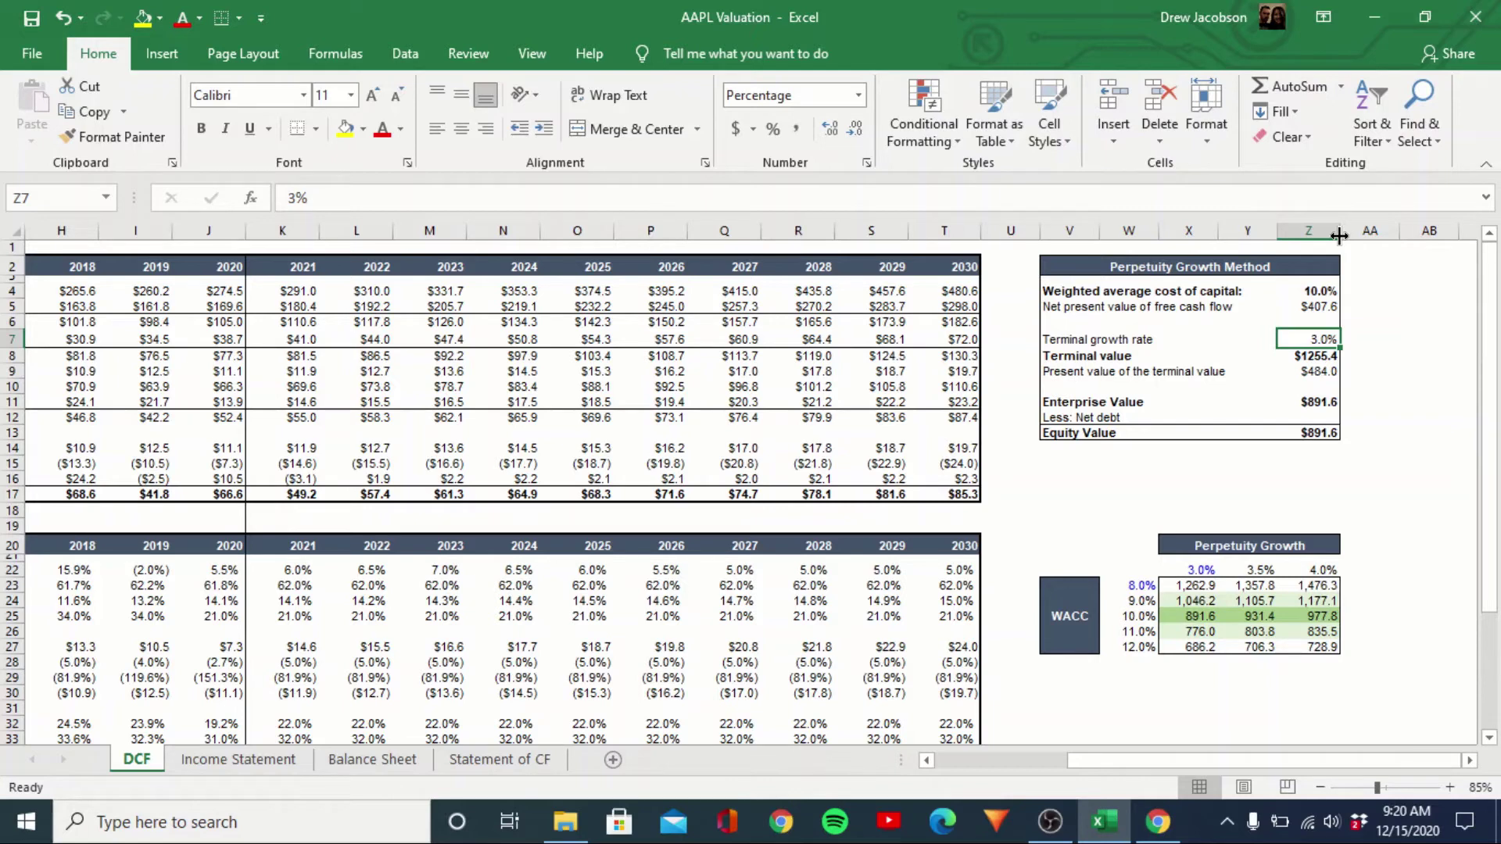
Check terminal value, its present value and enterprise value formulas, then begin the net debt formula in Z12
key(Down)
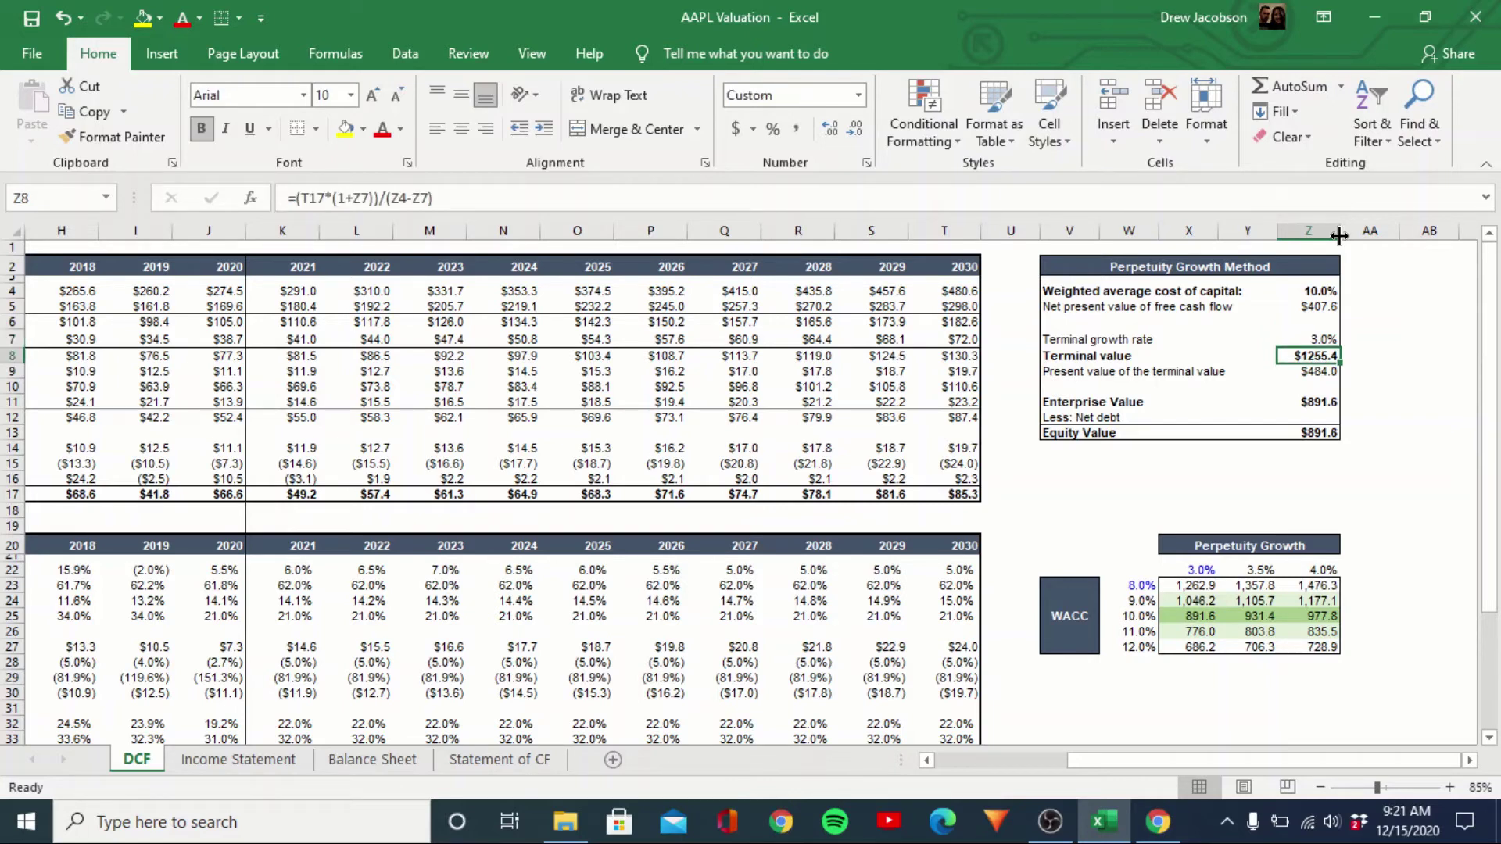
key(F2)
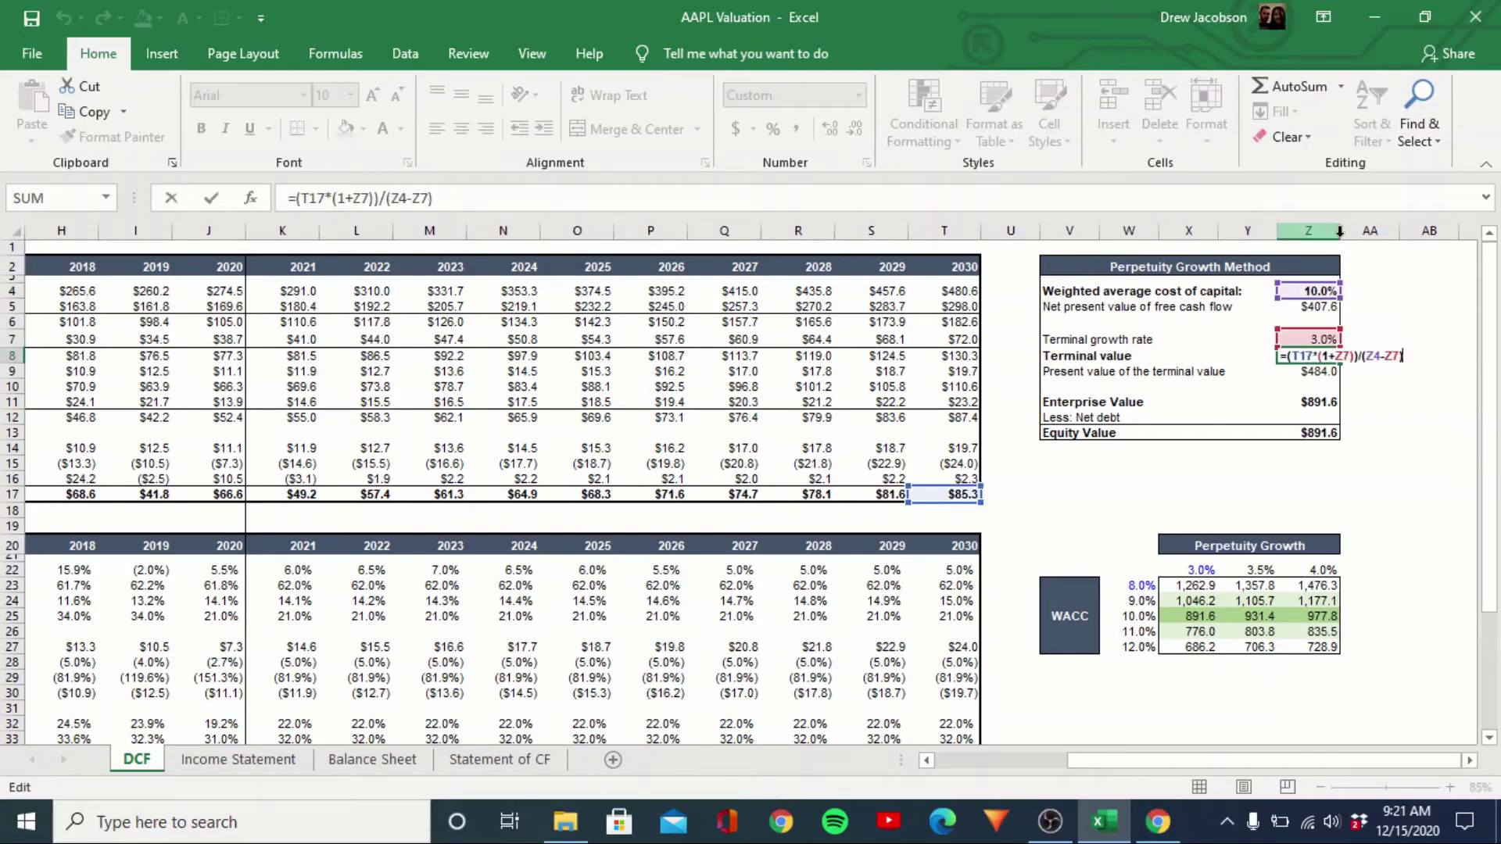
key(Return)
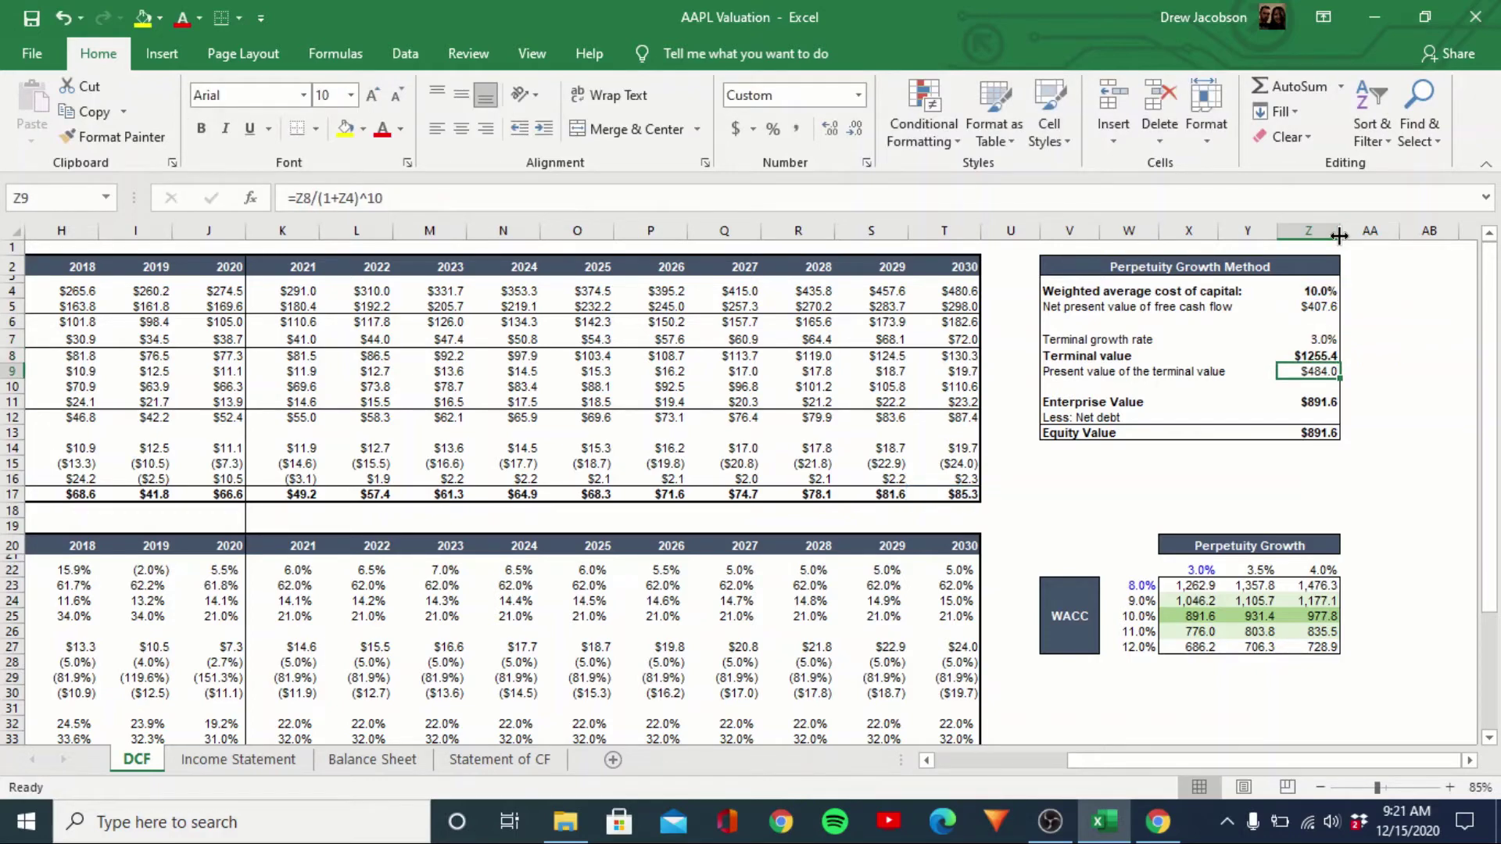
key(F2)
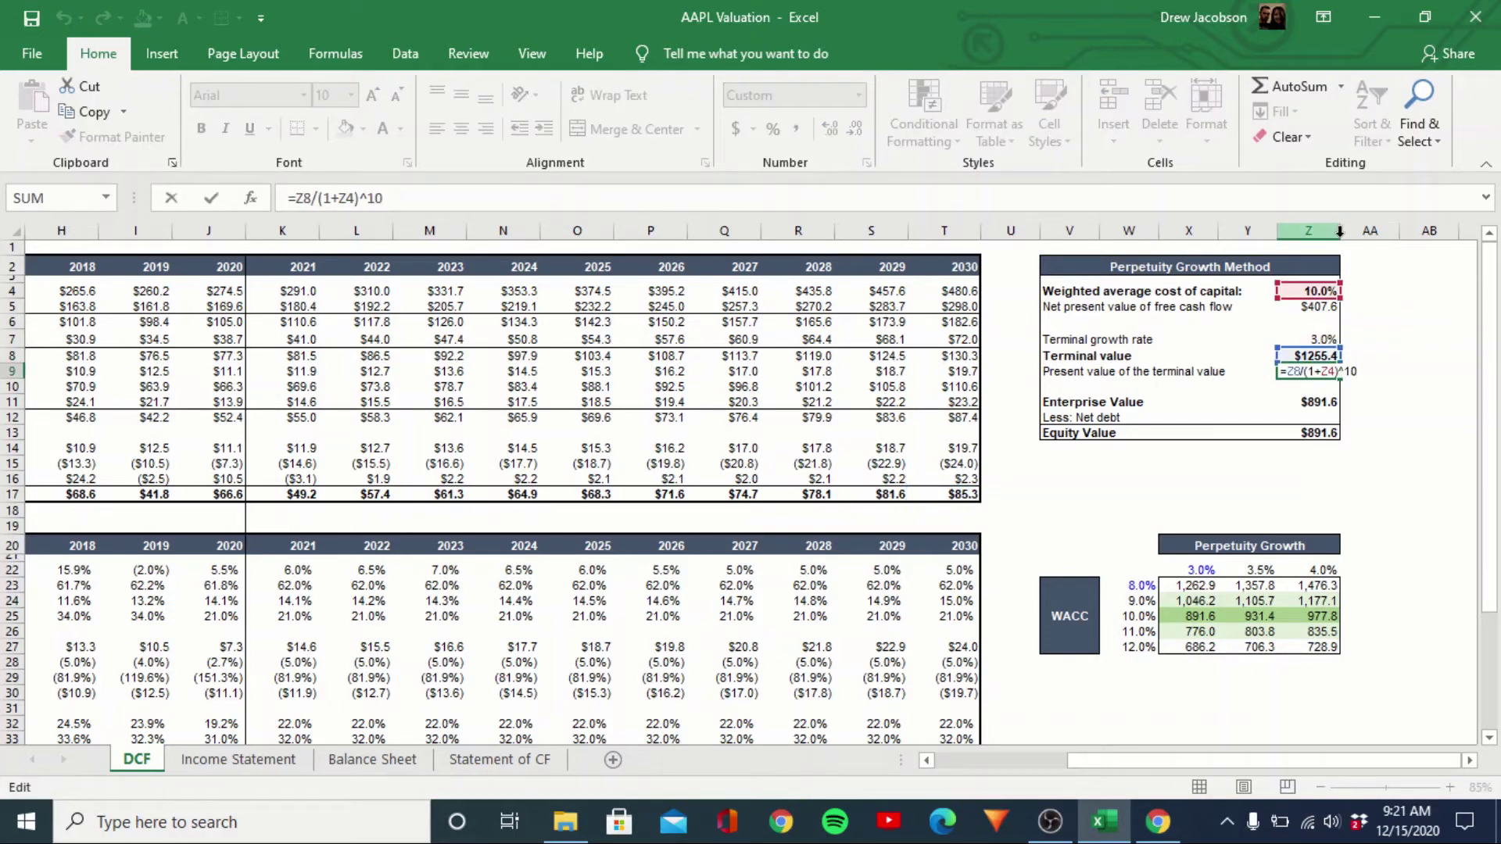
key(Escape)
key(Down)
key(Down)
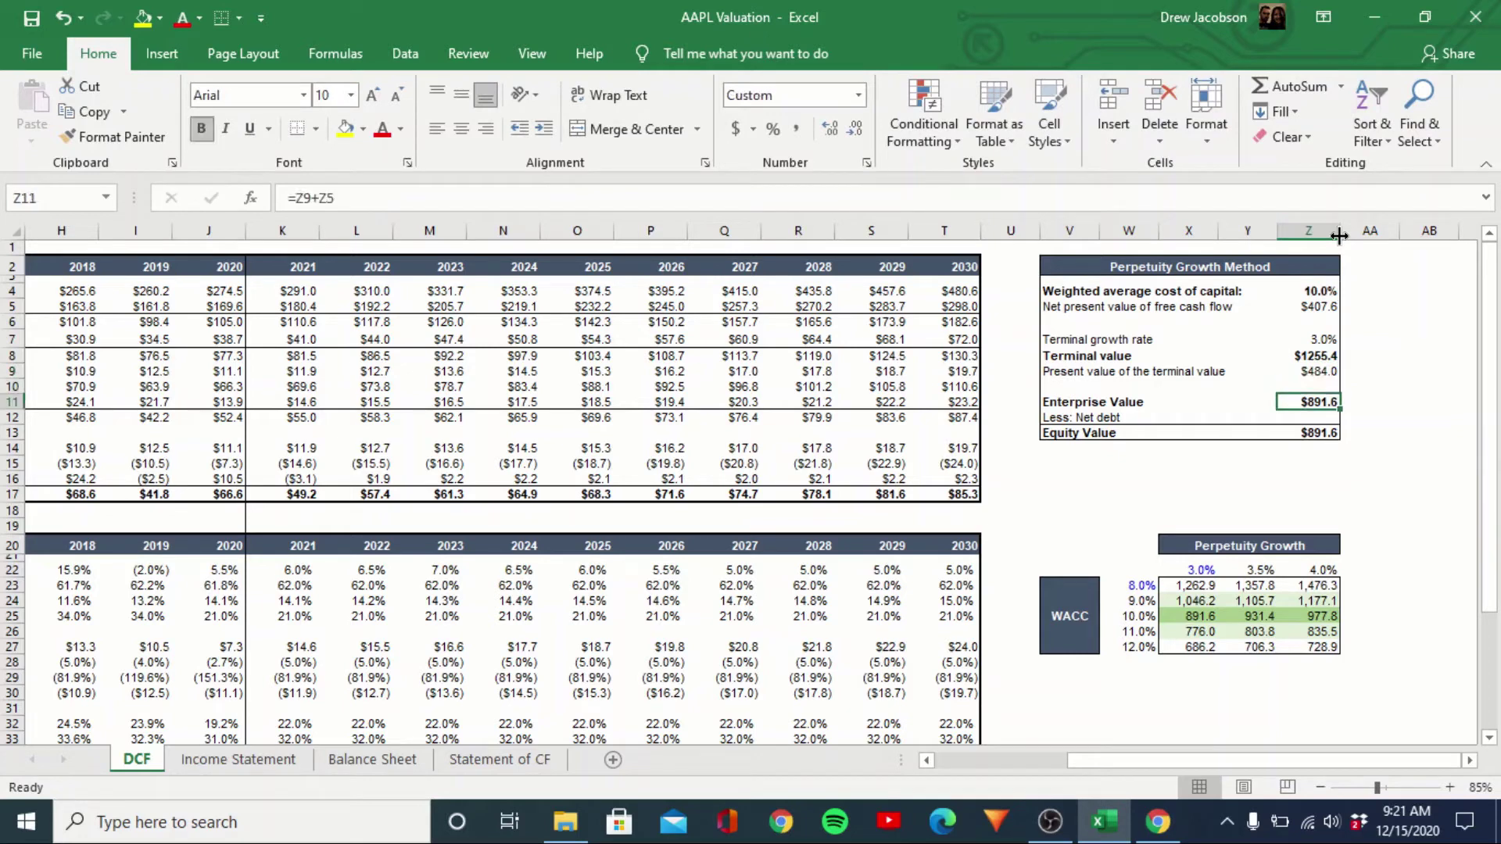
key(F2)
key(Escape)
key(F2)
key(Escape)
key(Down)
text(=)
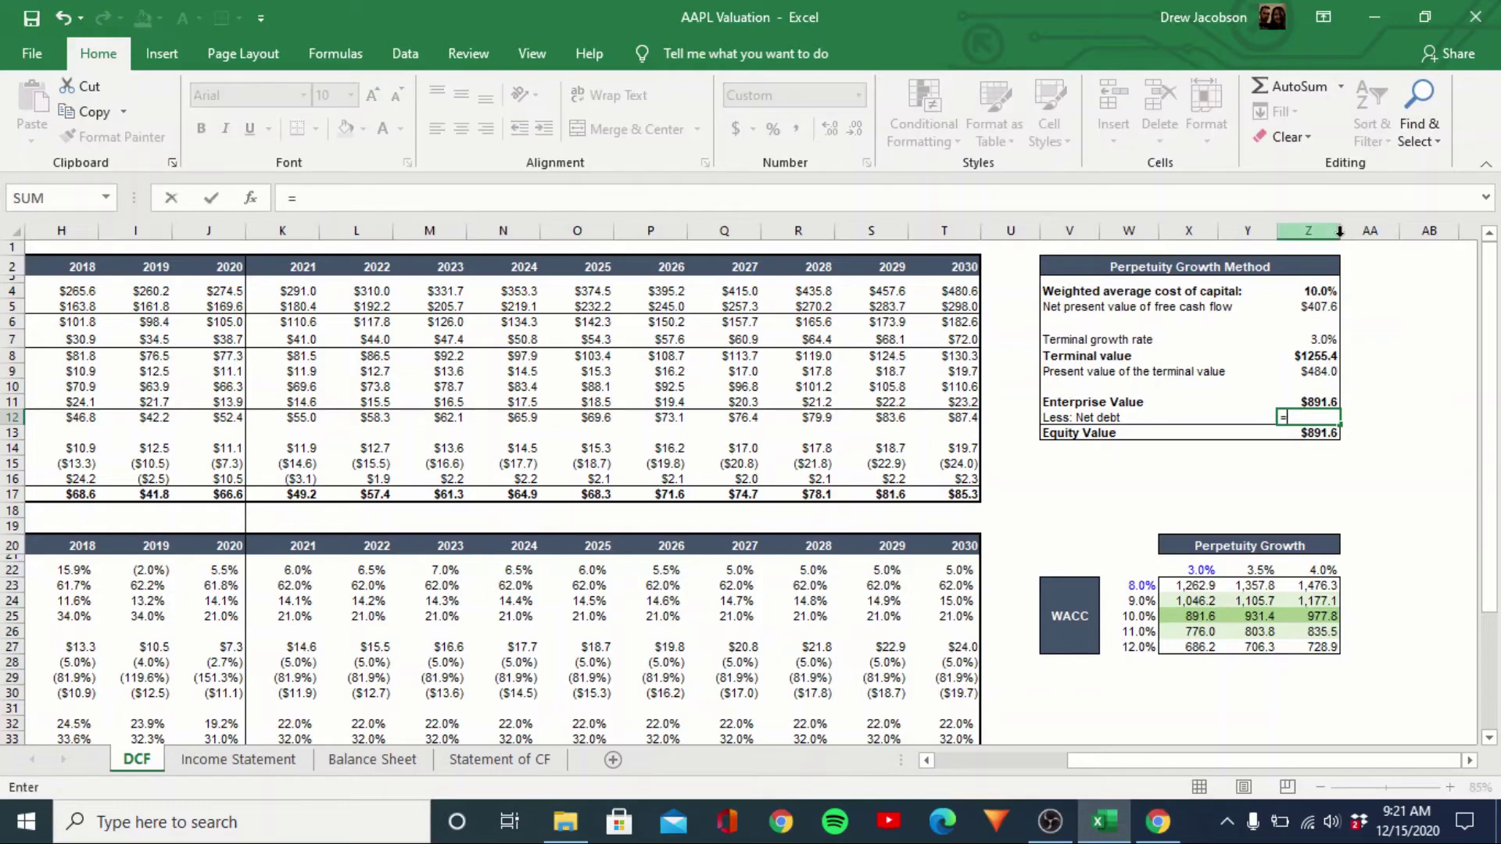
Set net debt to 2020 Balance Sheet term debt plus commercial paper, minus cash and current marketable securities
click(367, 762)
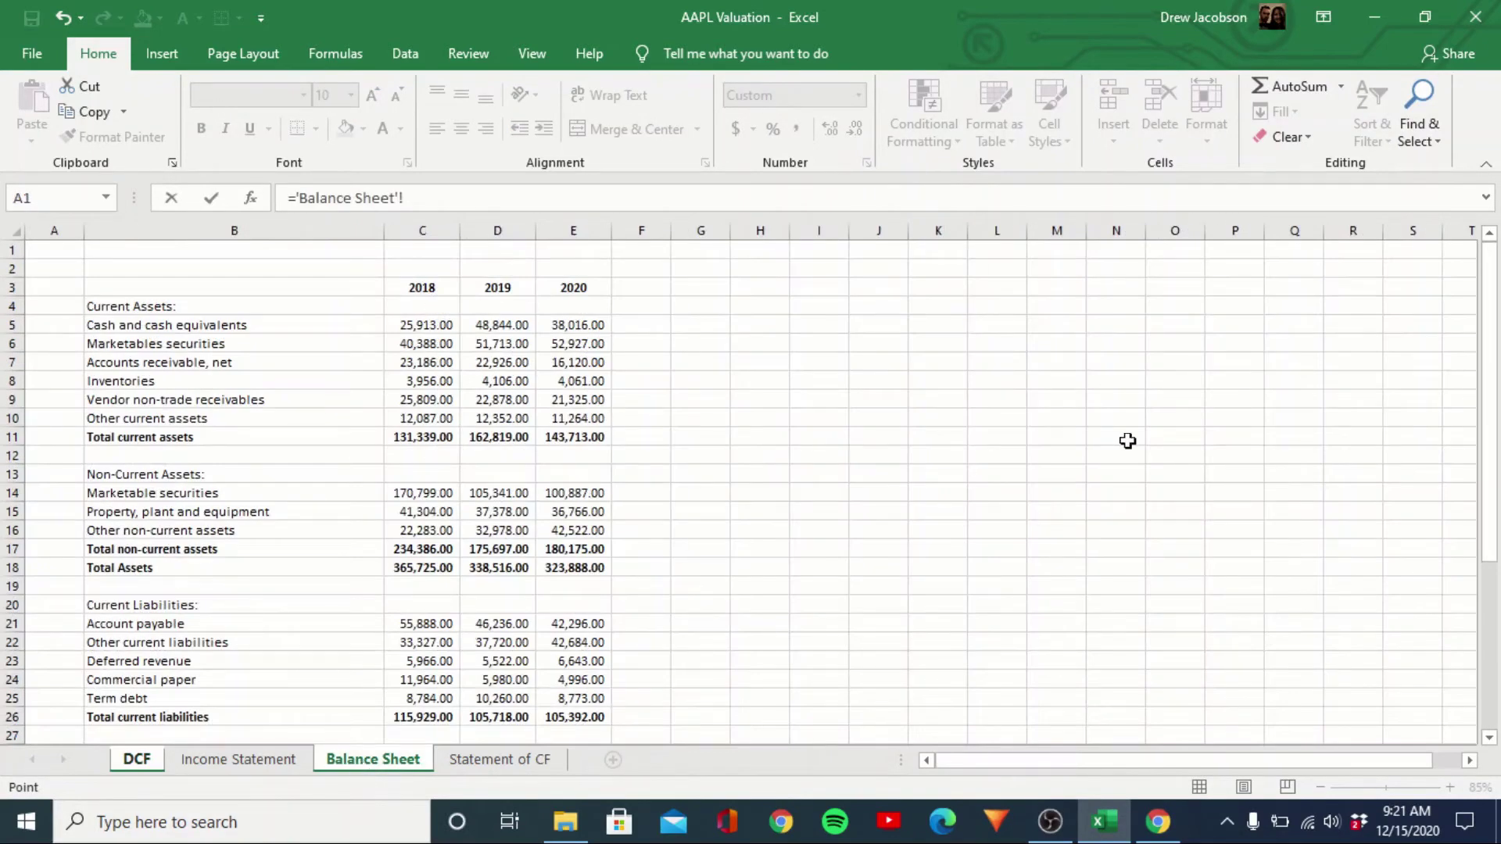
drag(1493, 344, 1495, 387)
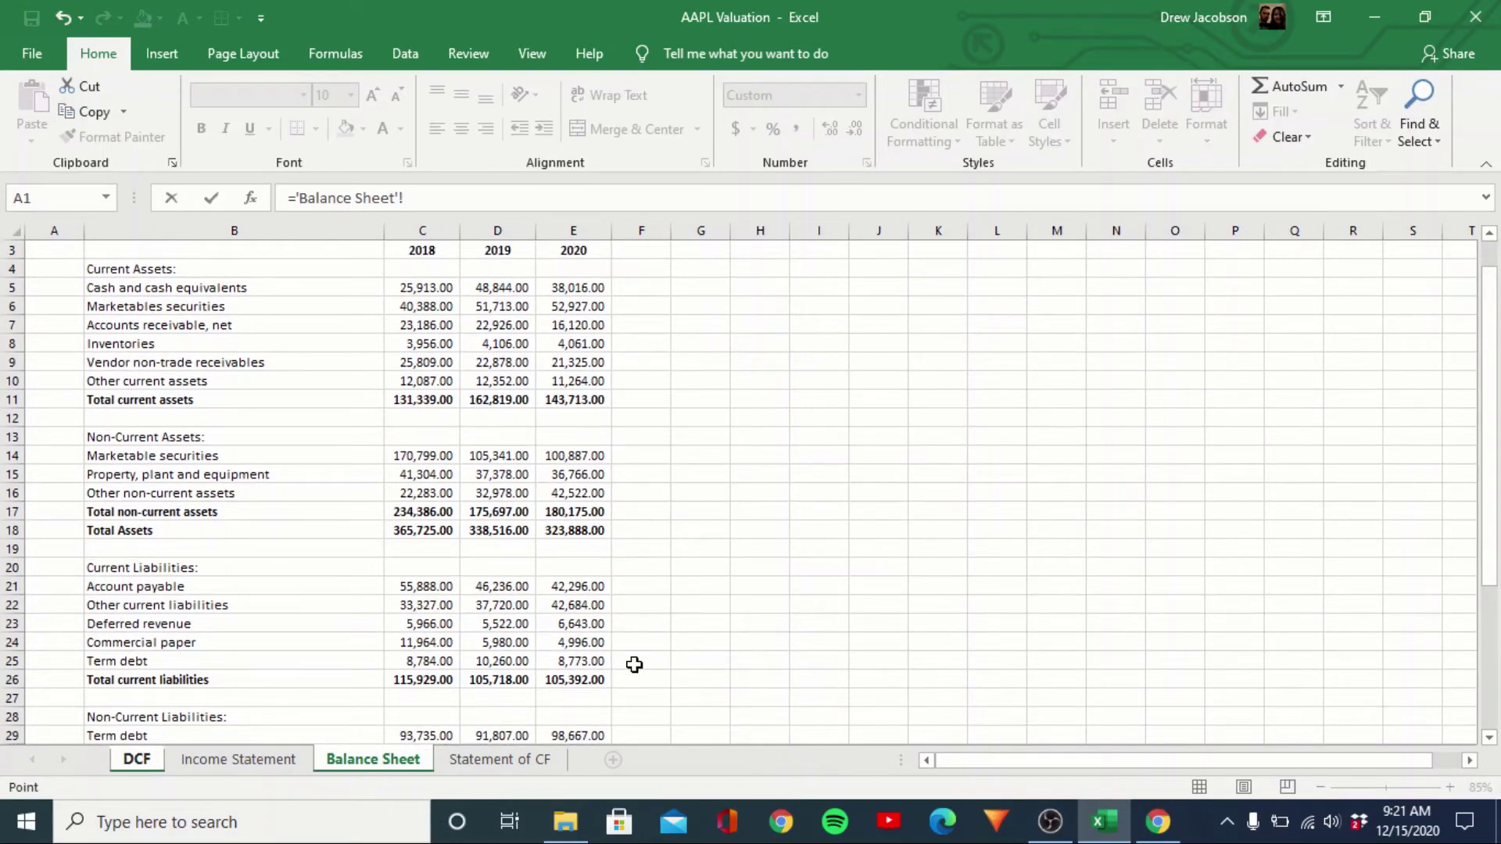
click(573, 663)
text(+)
click(588, 642)
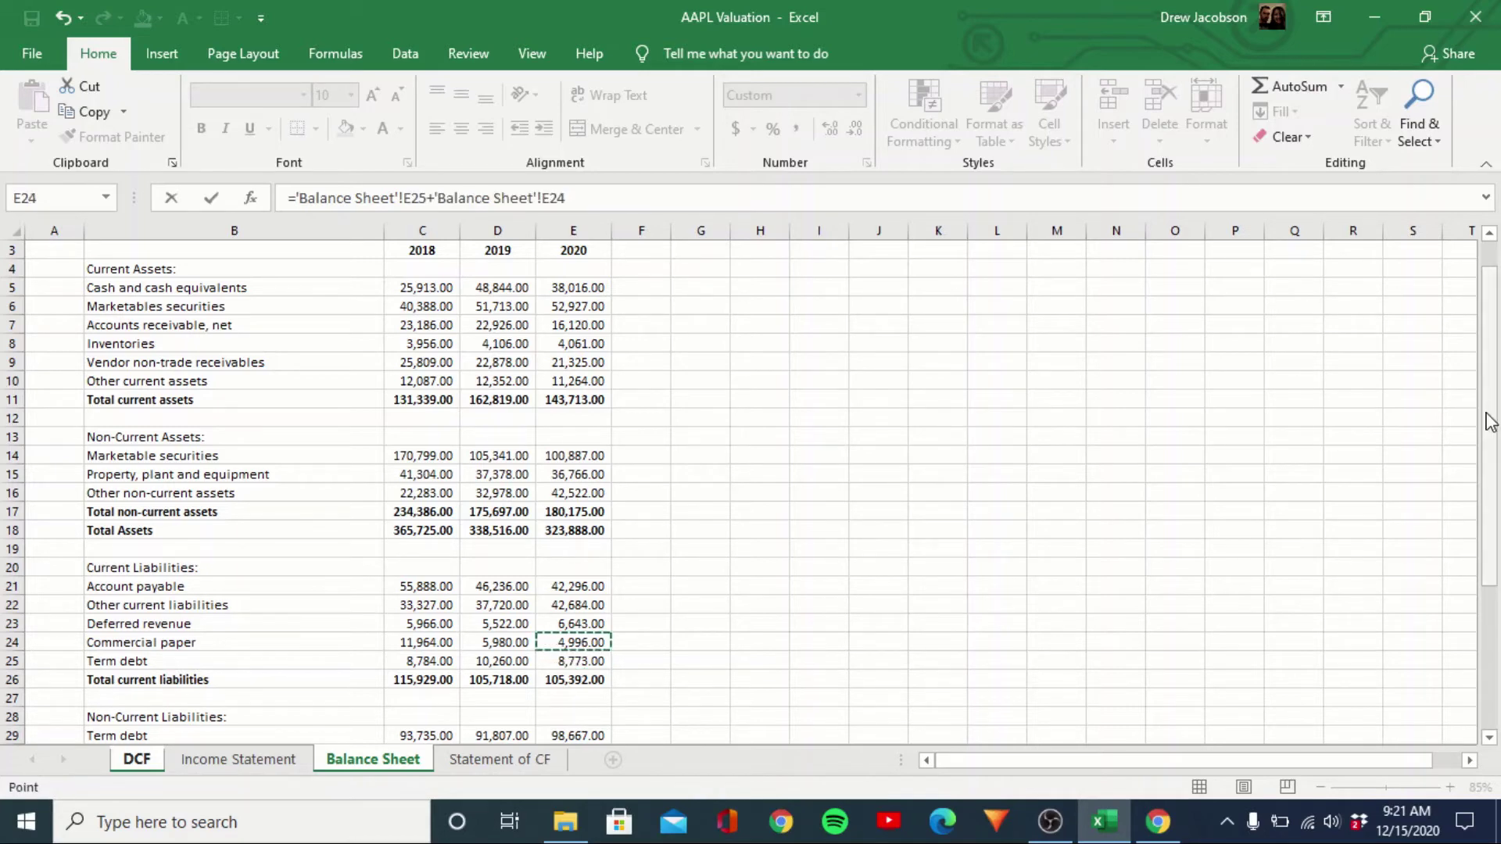
drag(1489, 428, 1490, 512)
text(+)
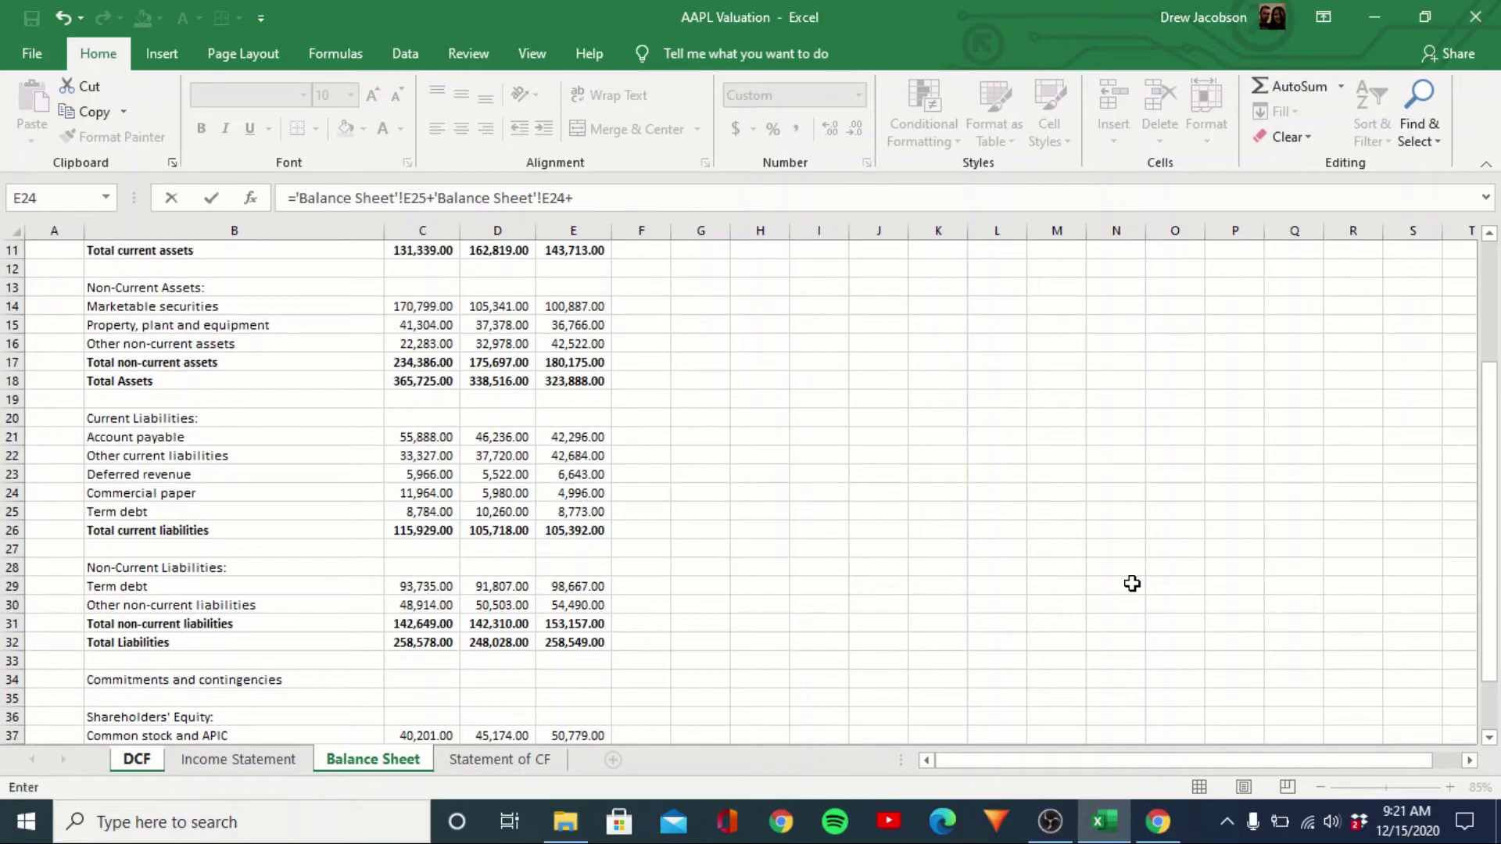
click(582, 588)
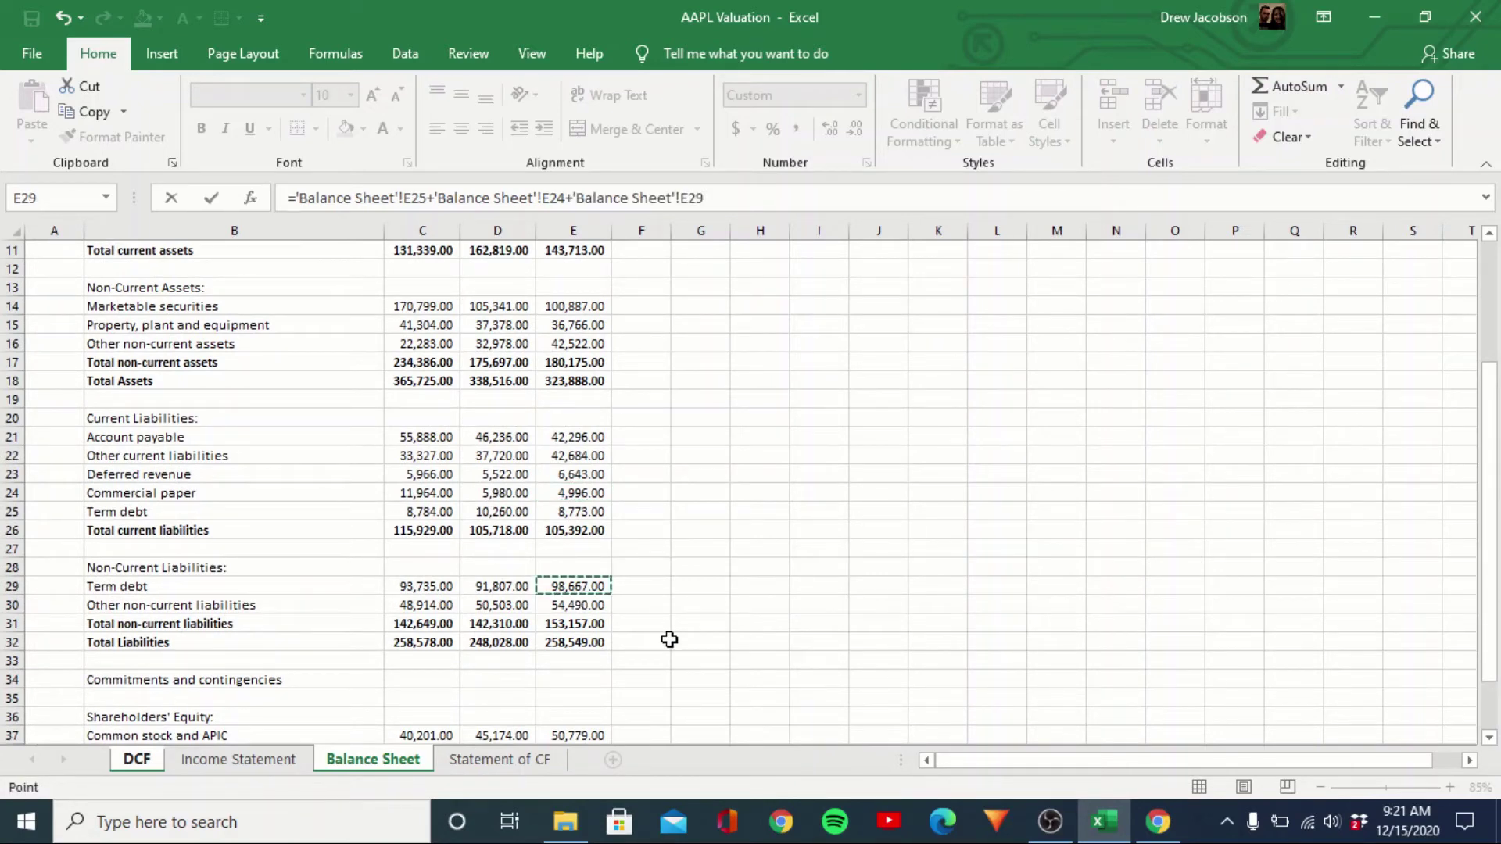
text(-)
drag(1490, 645, 1464, 466)
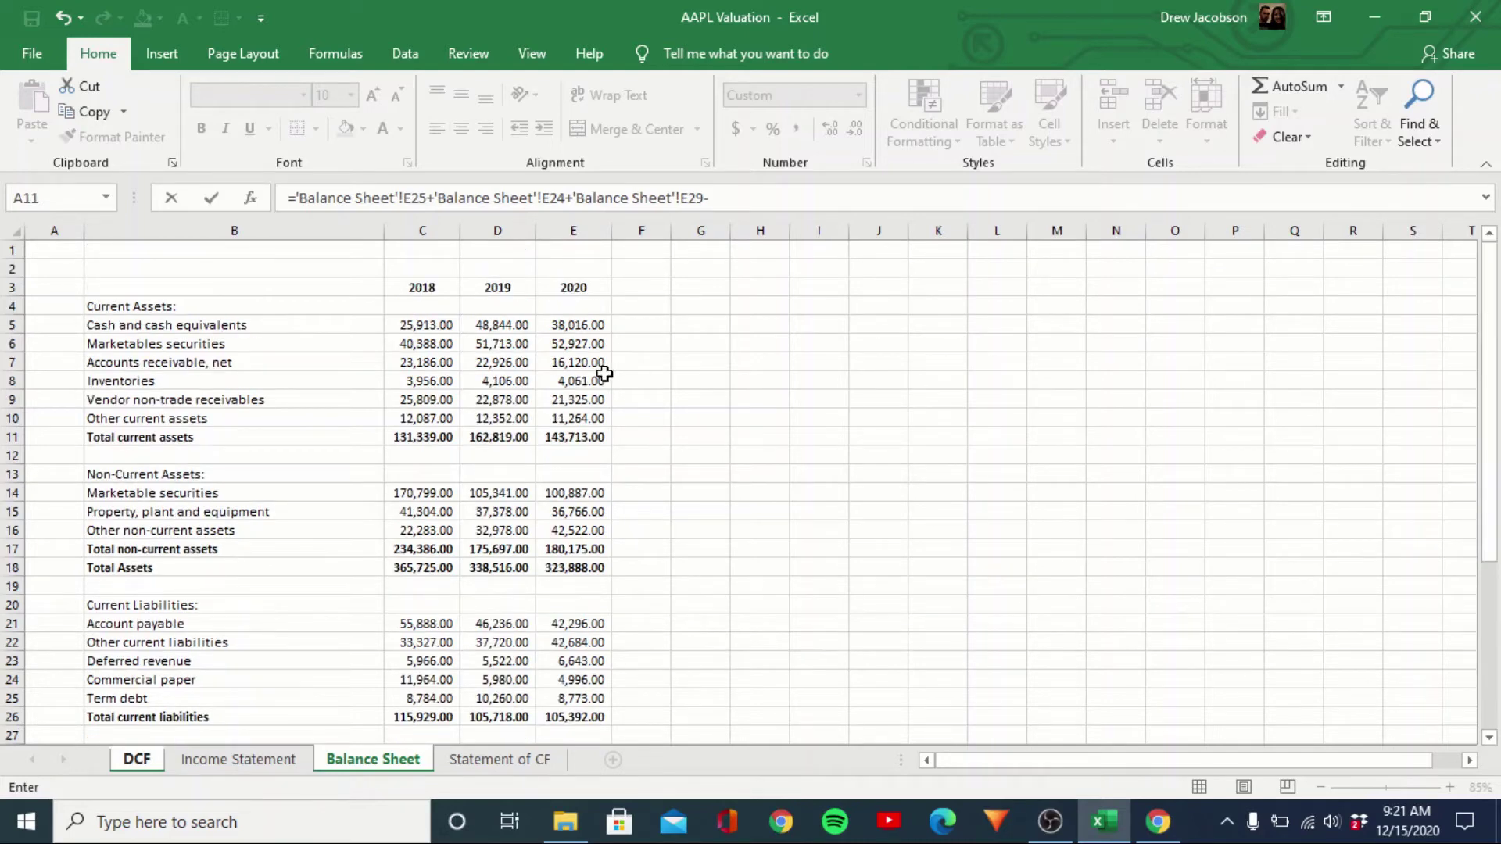
click(554, 327)
text(-)
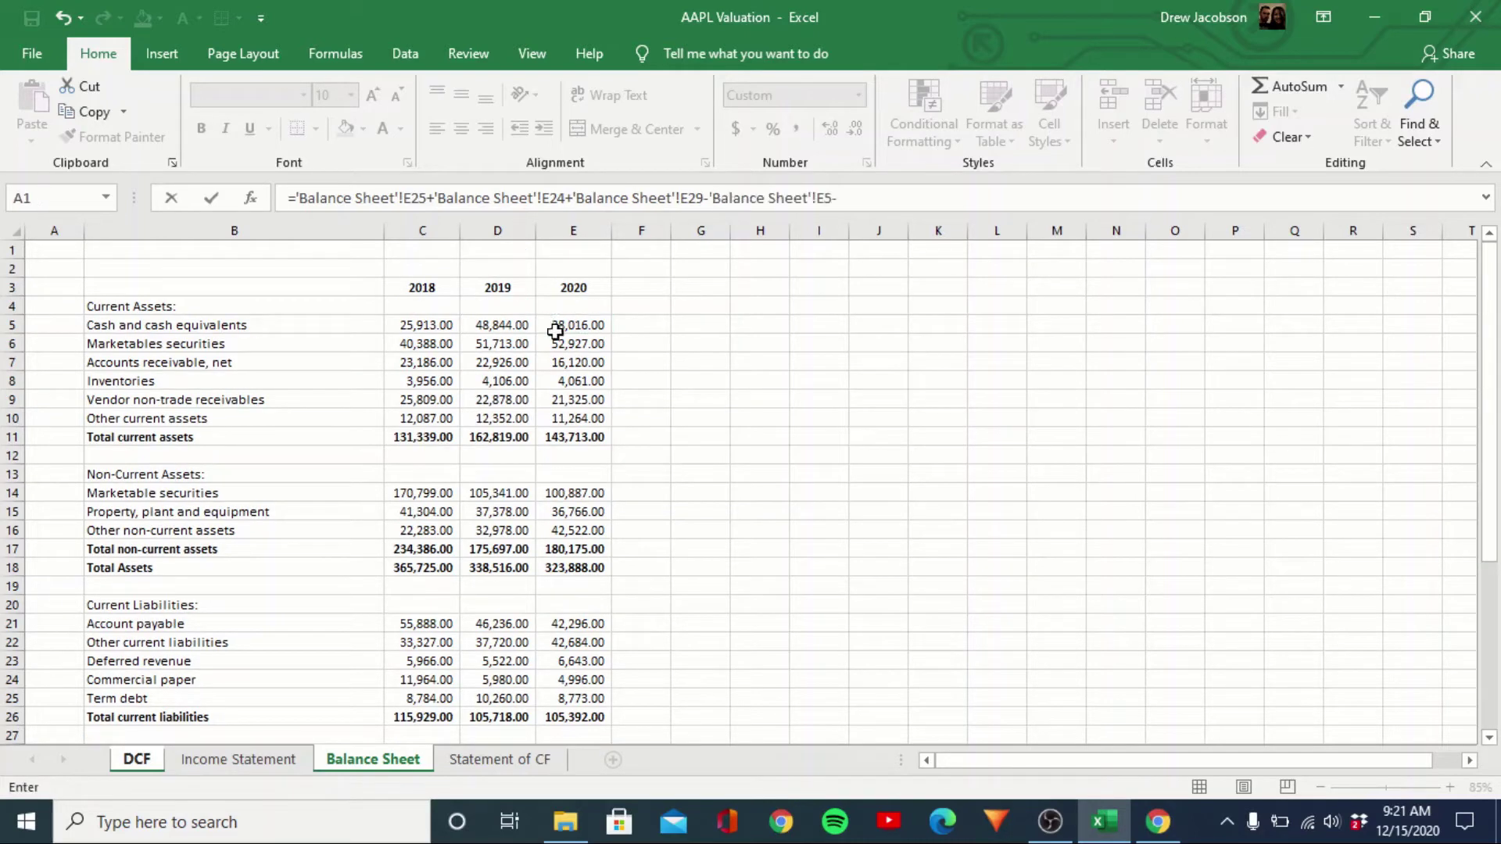
click(556, 336)
key(Return)
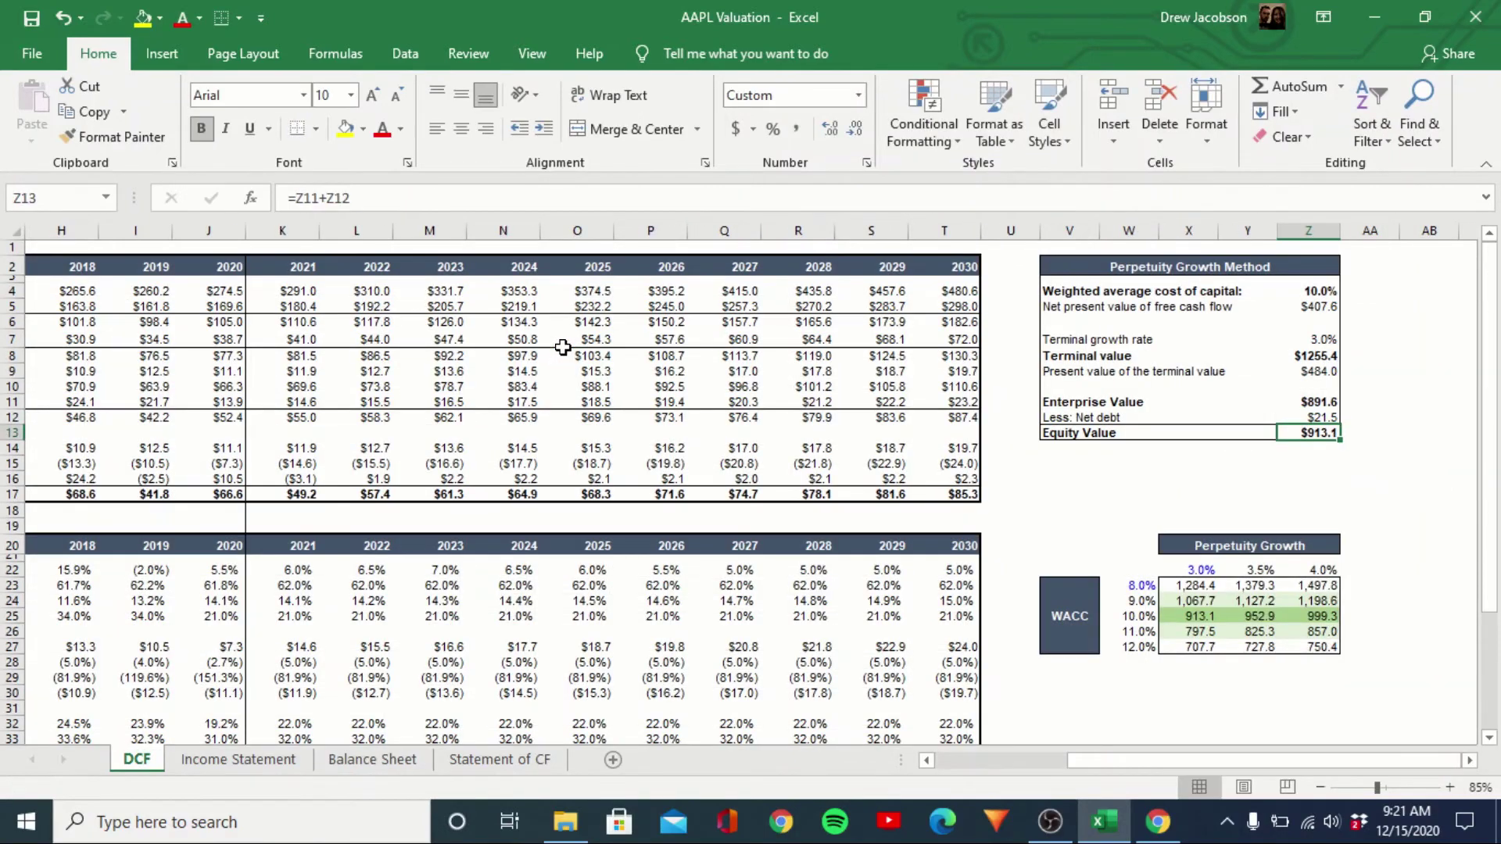
Review the 2020 Balance Sheet debt, cash and marketable securities figures
key(Up)
key(ctrl+Page_Down)
key(ctrl+Page_Down)
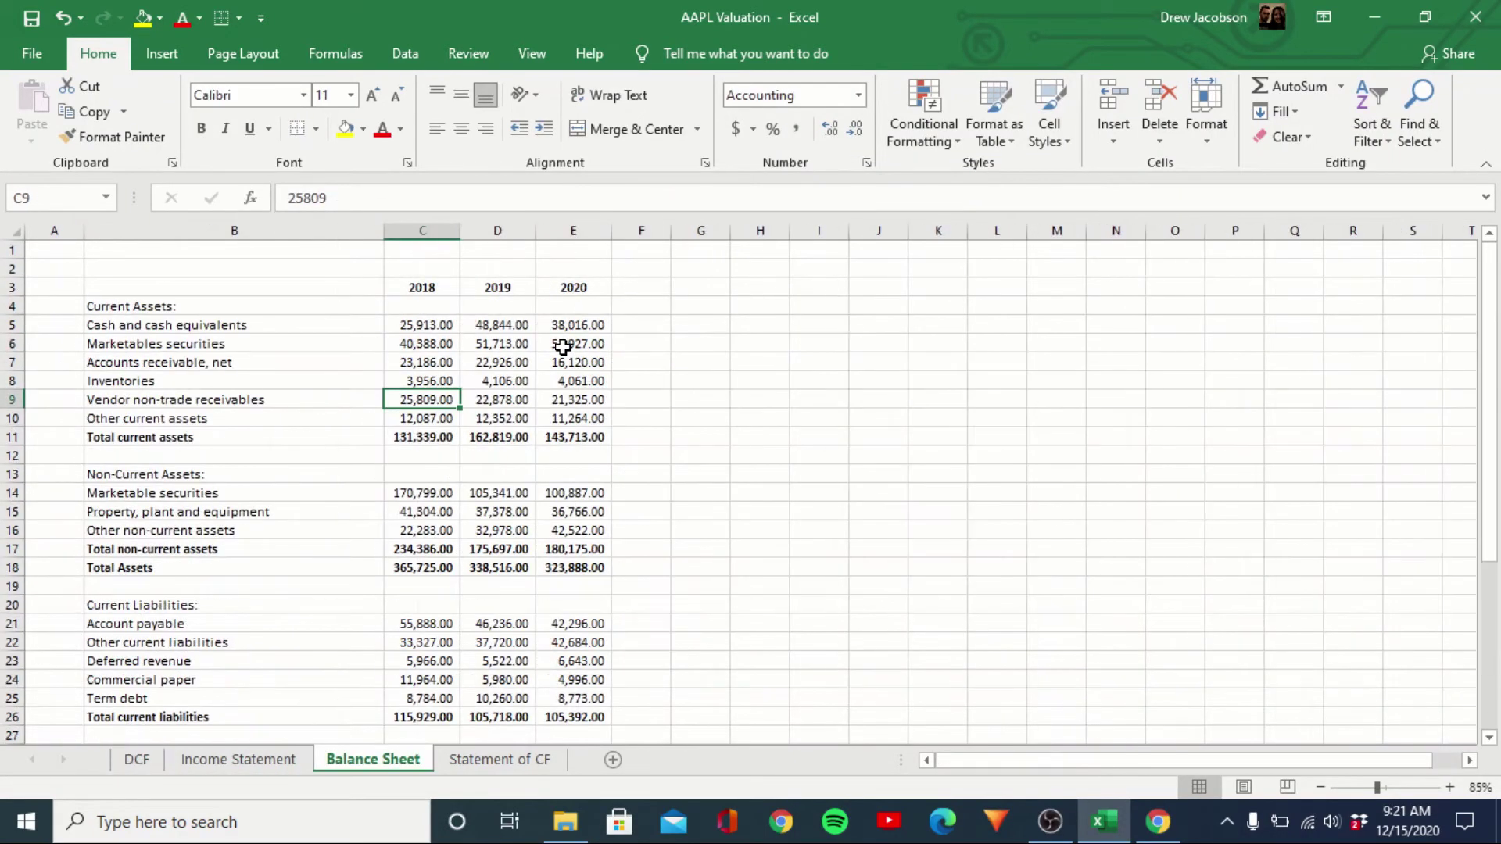
key(Down)
key(Down)
key(Down)
key(Down)
key(Down)
key(Down)
key(Down)
key(Down)
key(Down)
key(Down)
key(Down)
key(Down)
key(Down)
key(Down)
key(Right)
key(Right)
key(Down)
key(Down)
key(Down)
key(Down)
key(Down)
key(Down)
key(Down)
key(Down)
key(Down)
key(Down)
key(Down)
key(Down)
key(Down)
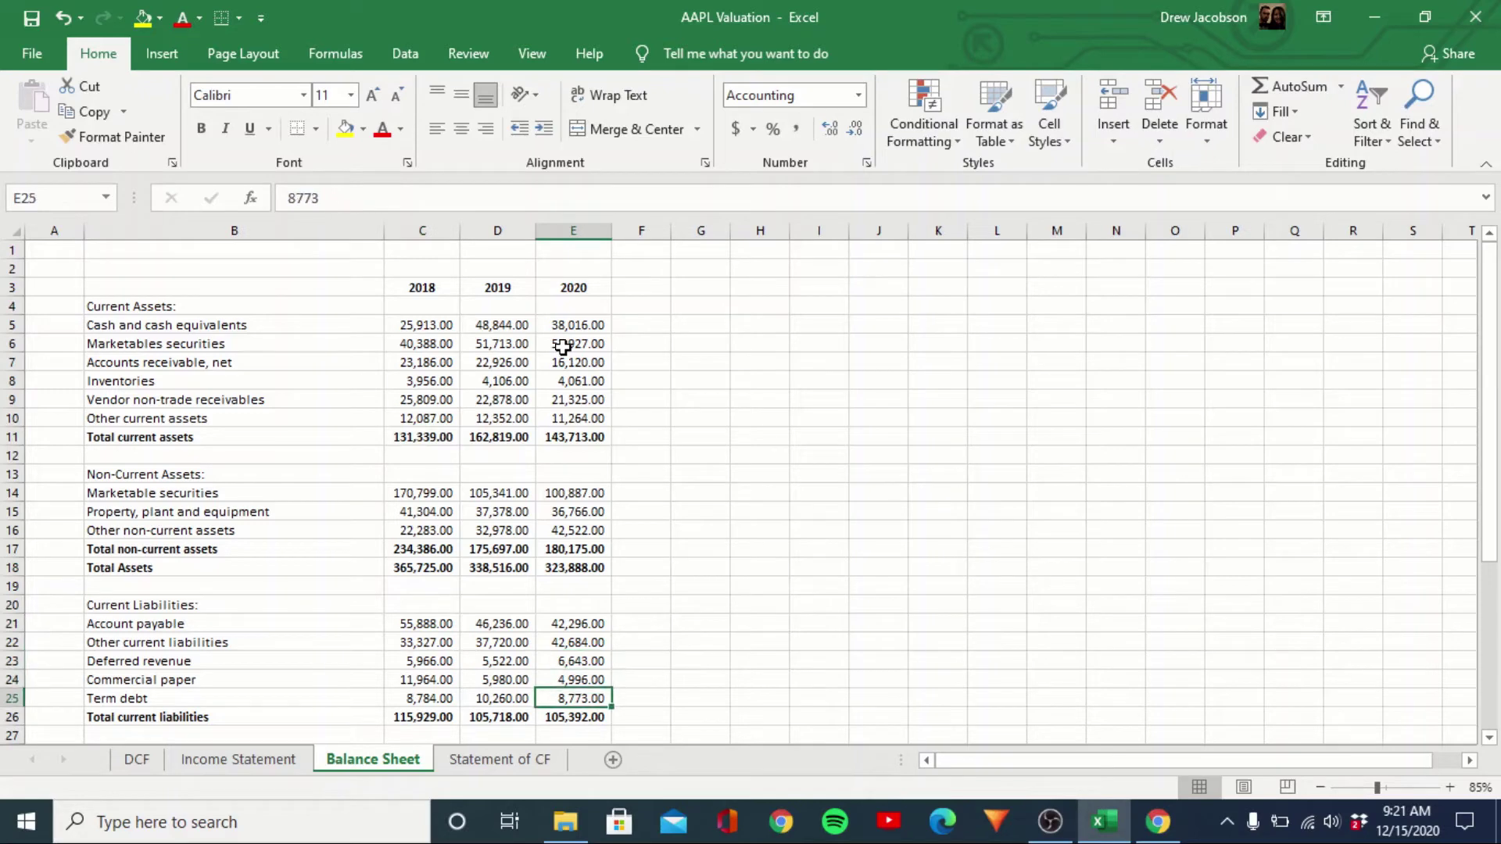
key(Up)
key(Up)
key(Up)
key(Up)
key(Up)
key(Up)
key(Up)
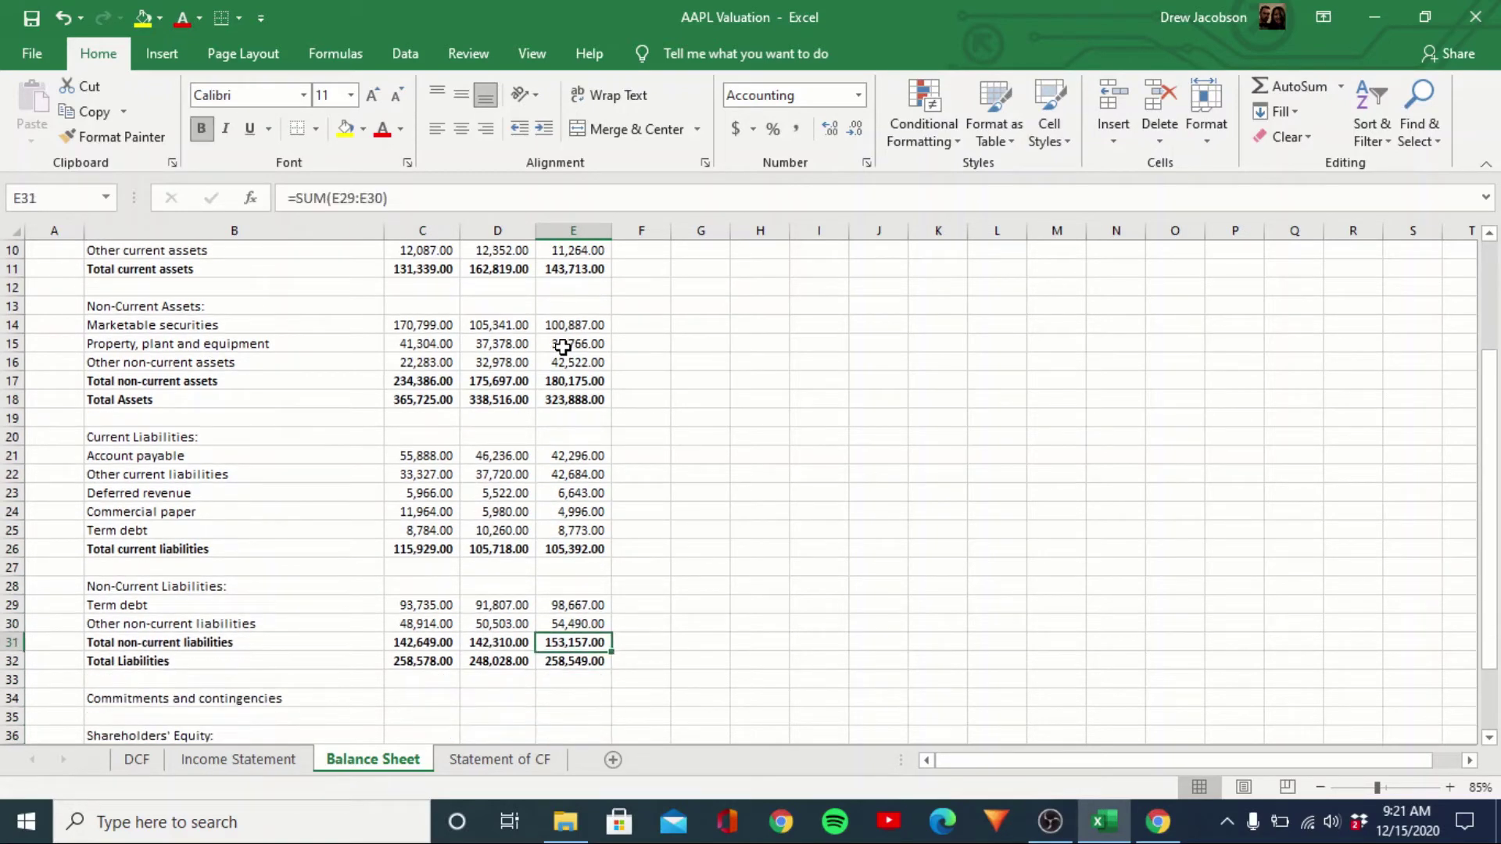
ctrl+click(550, 531)
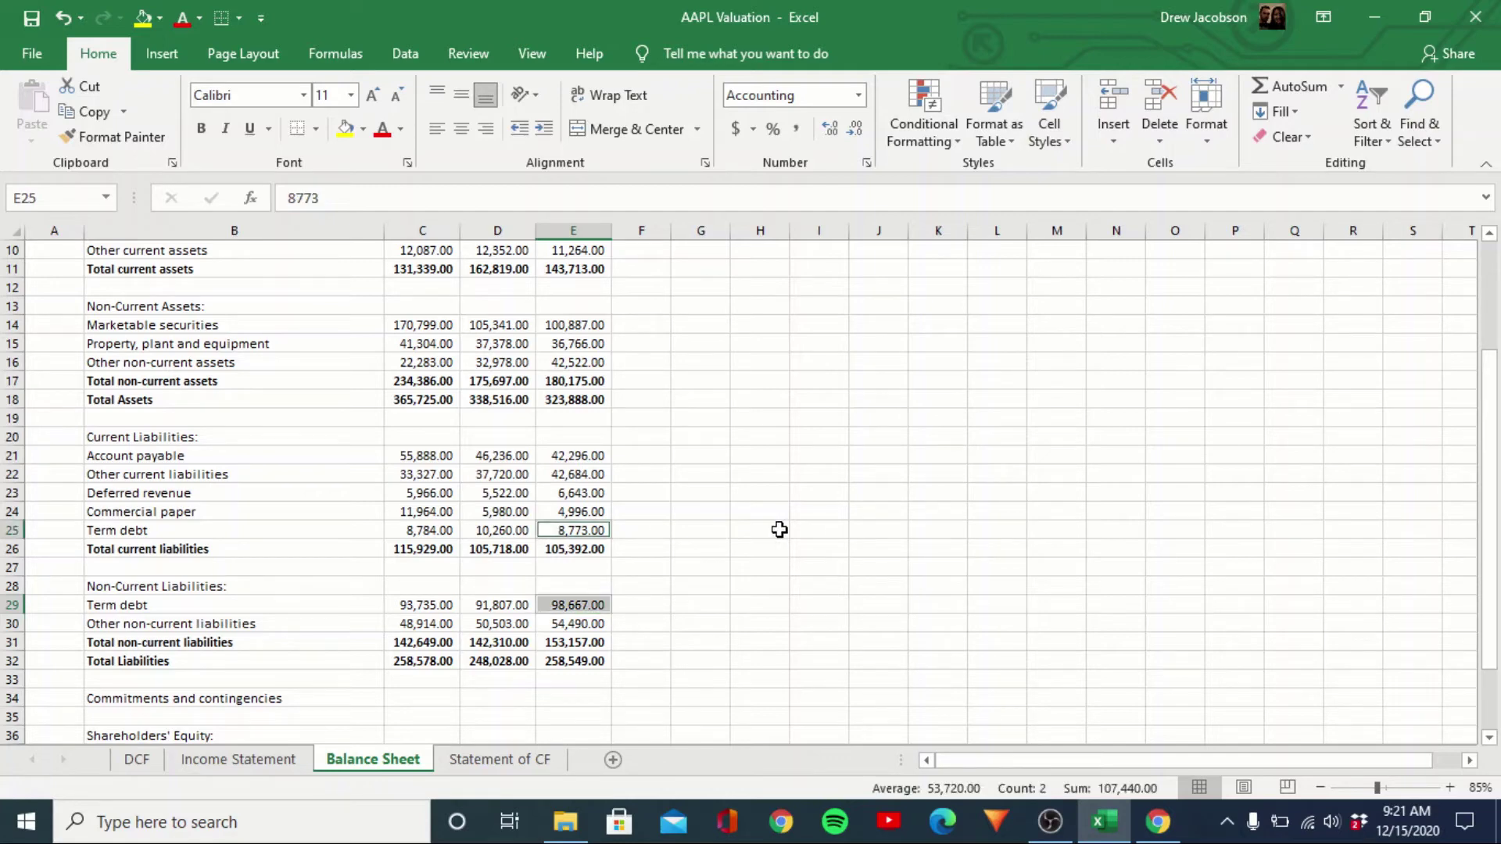
scroll(779, 529, up, 2)
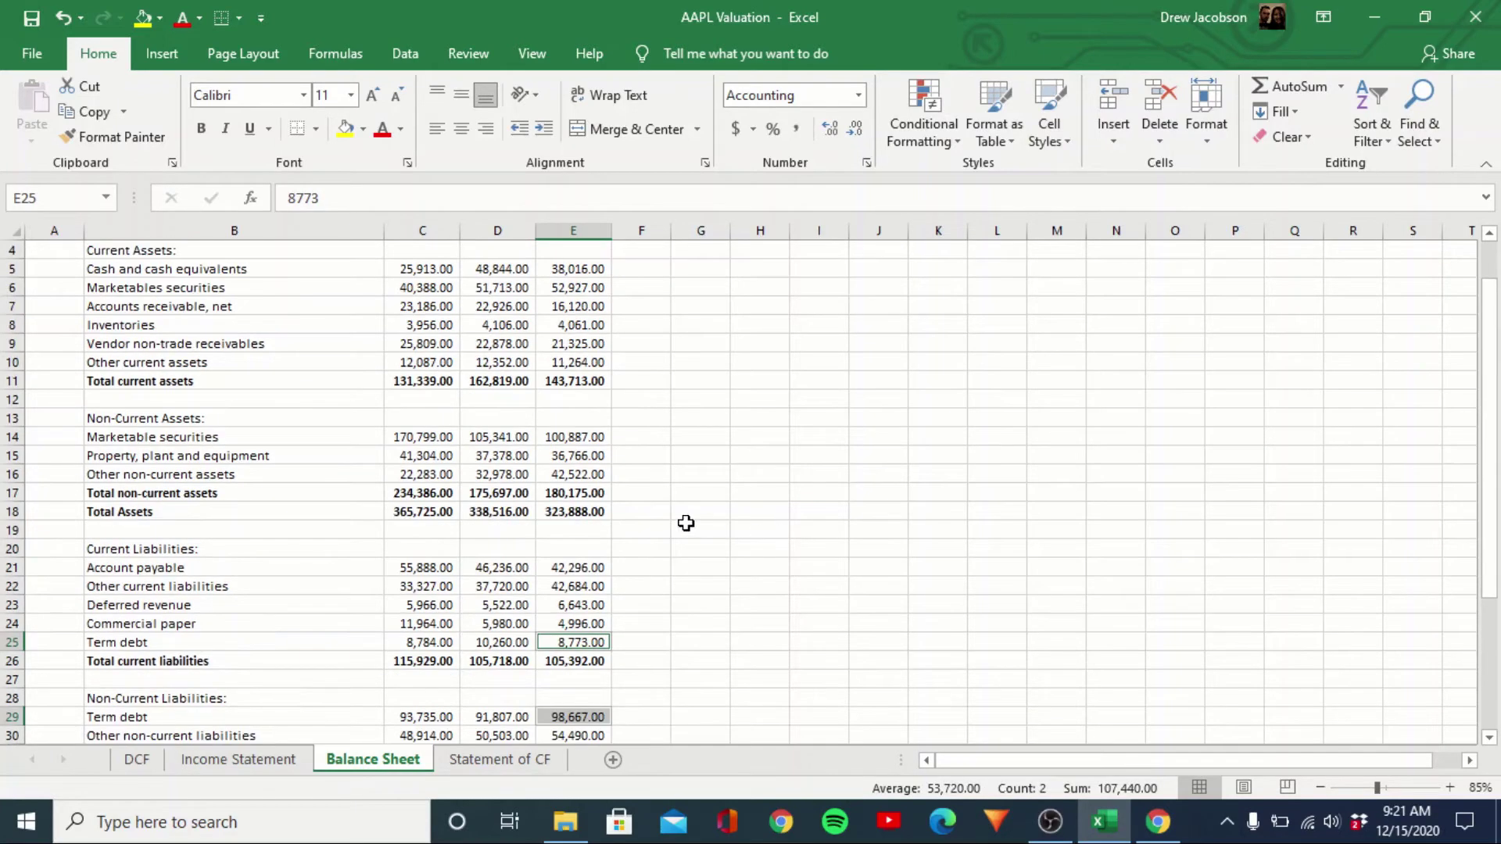
click(597, 436)
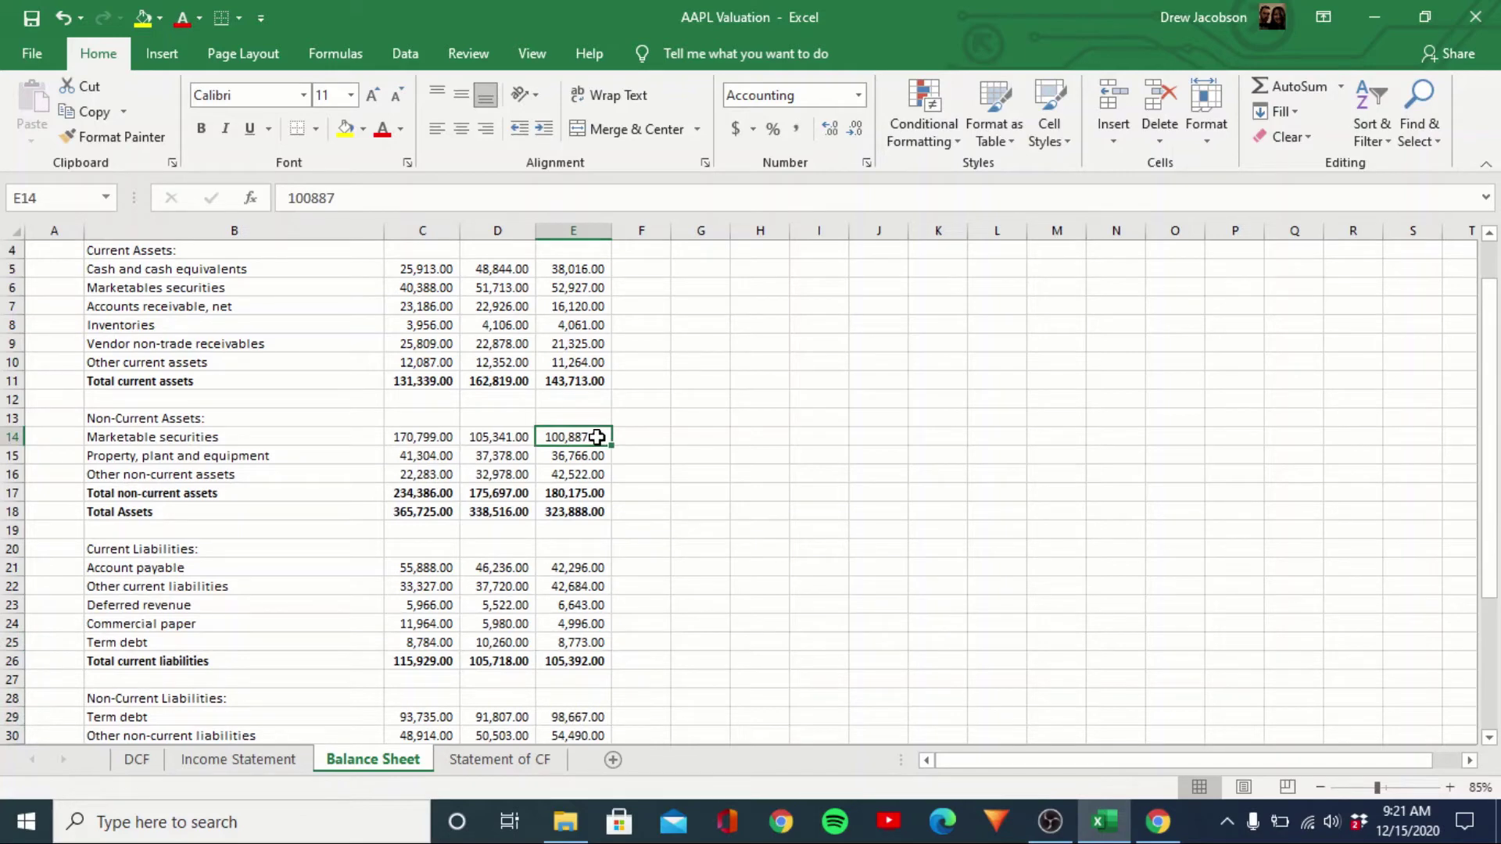
ctrl+click(576, 269)
ctrl+click(575, 289)
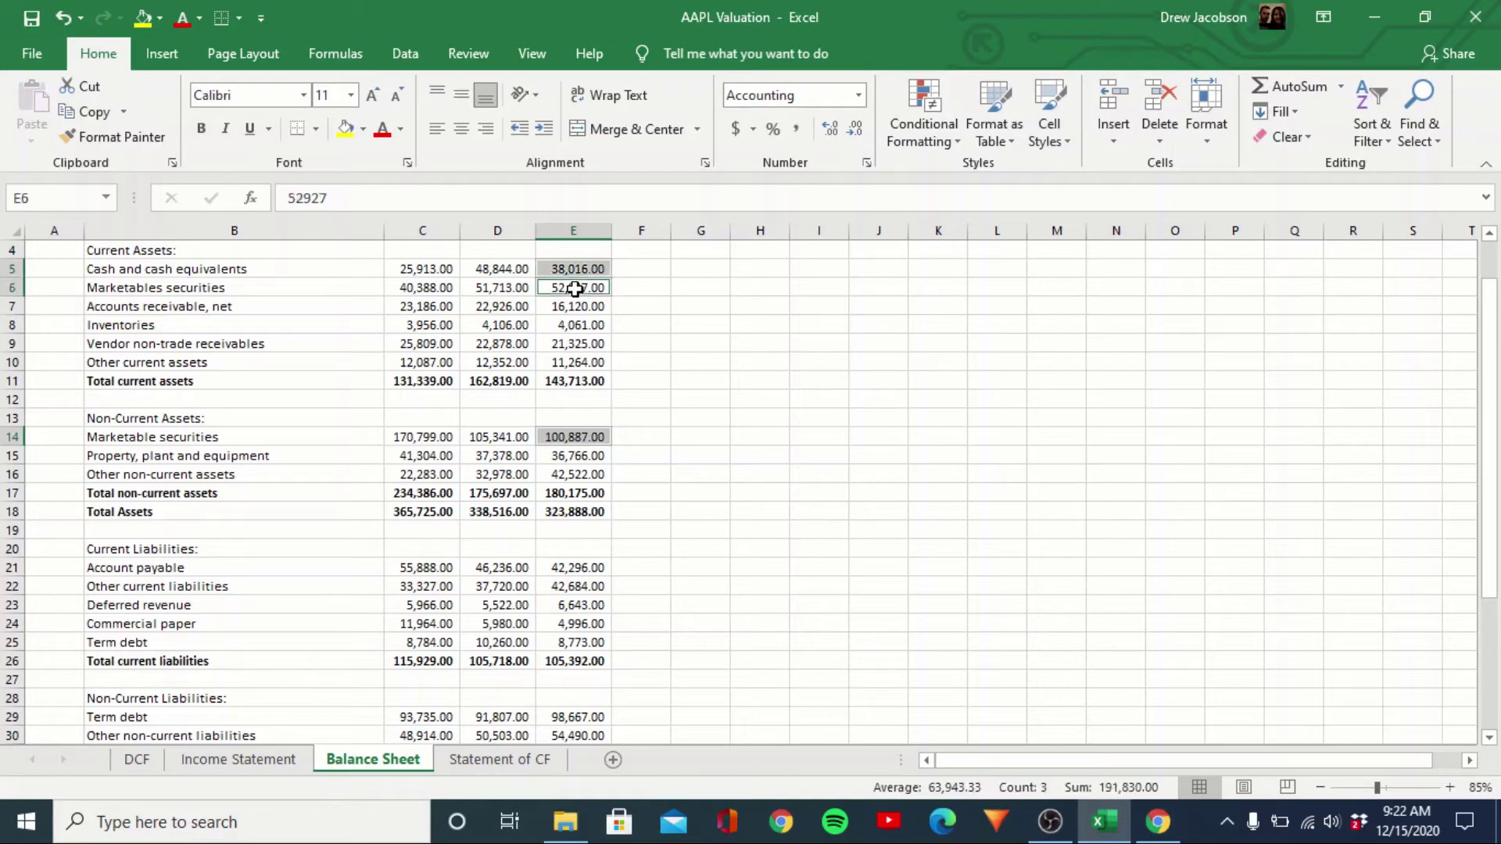
Reopen the Net debt formula to subtract another Balance Sheet item
click(136, 760)
key(F2)
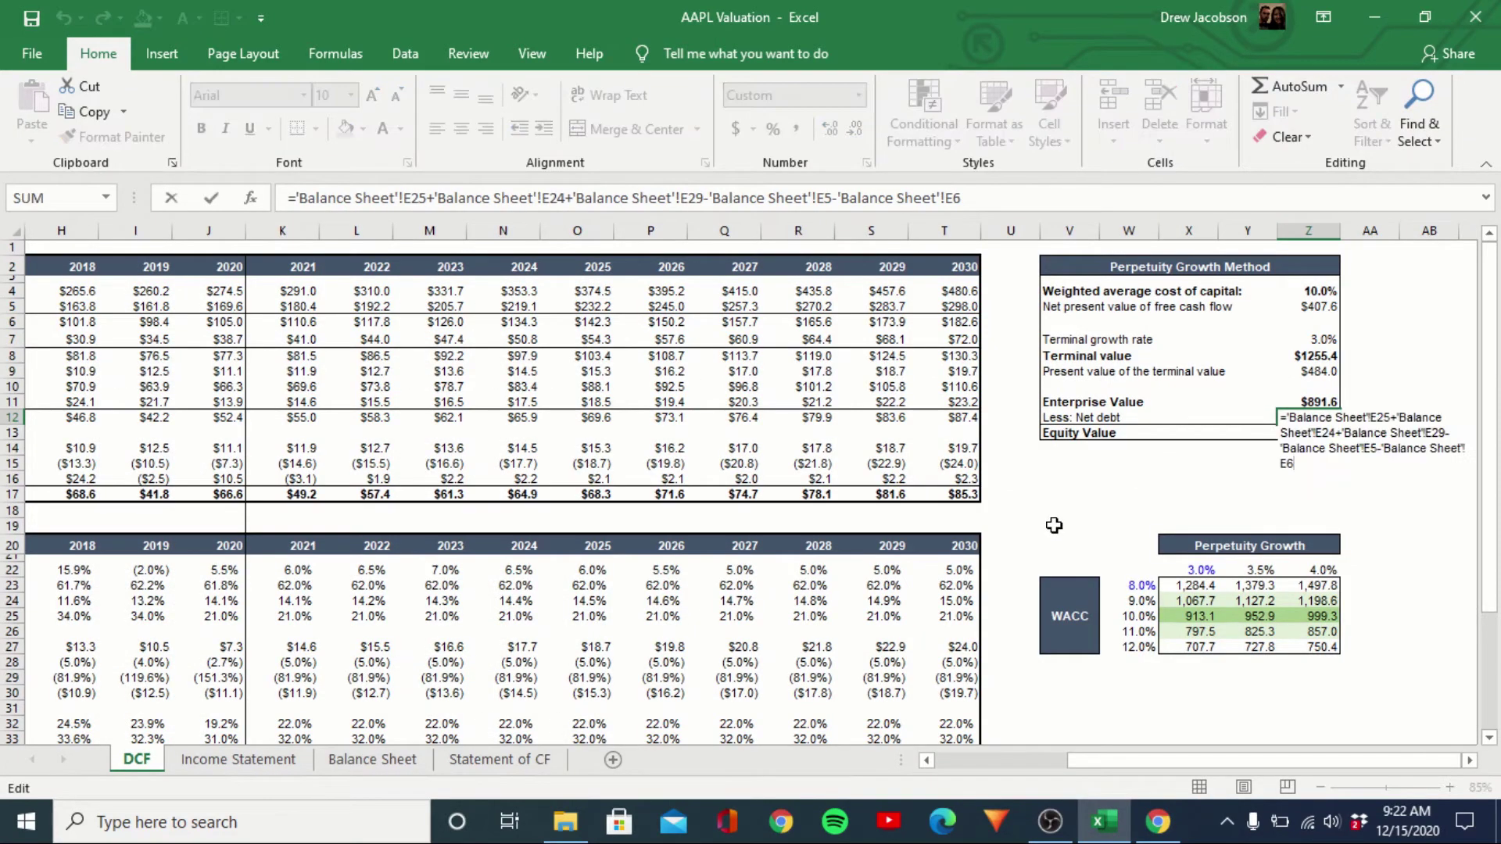
text(-)
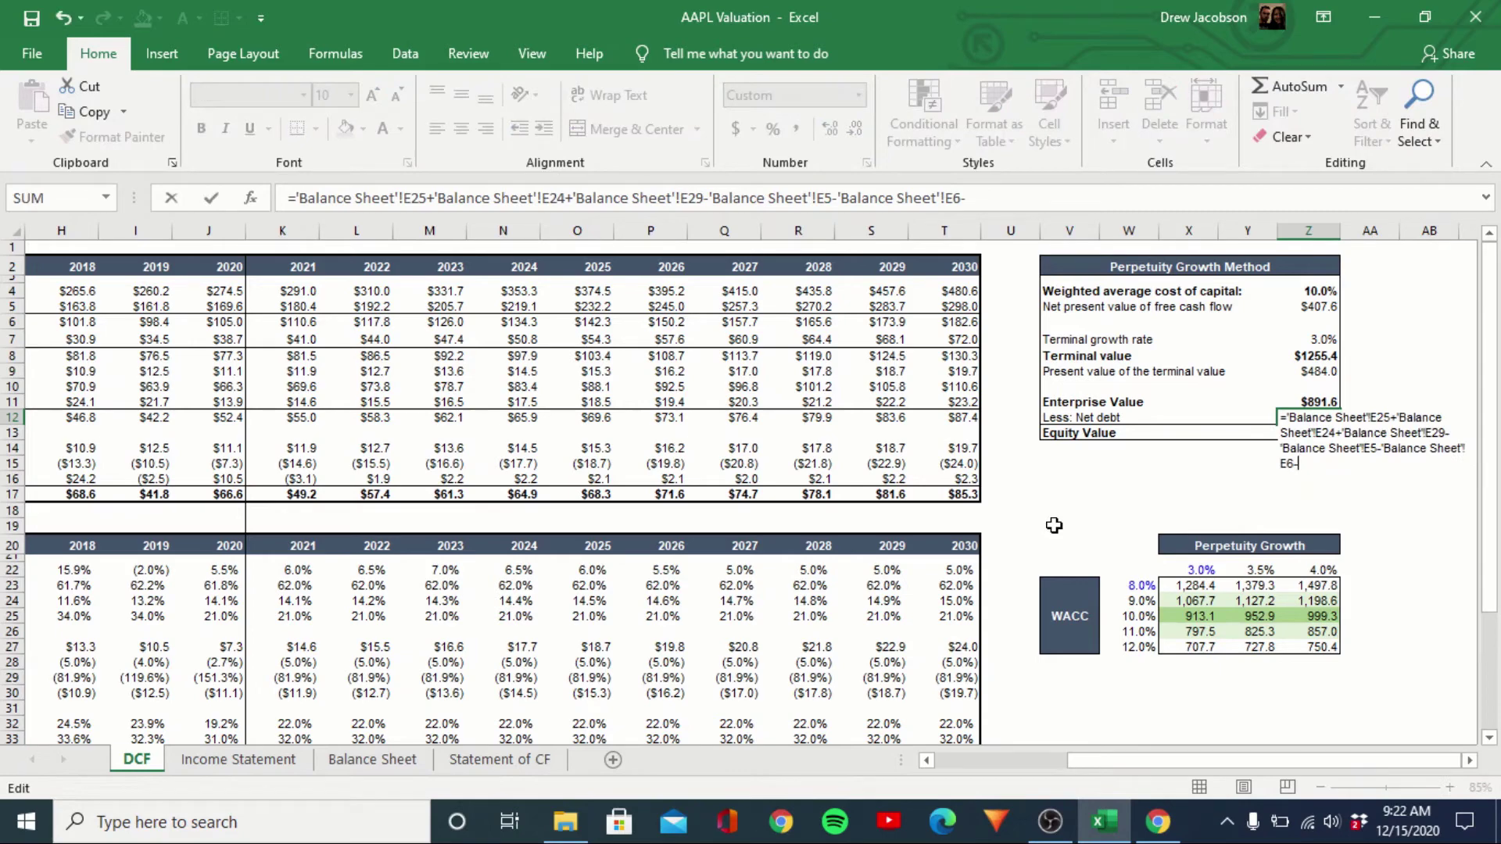
click(373, 770)
Subtract non-current marketable securities in net debt and make Equity Value =Z11-Z12
click(571, 435)
key(Return)
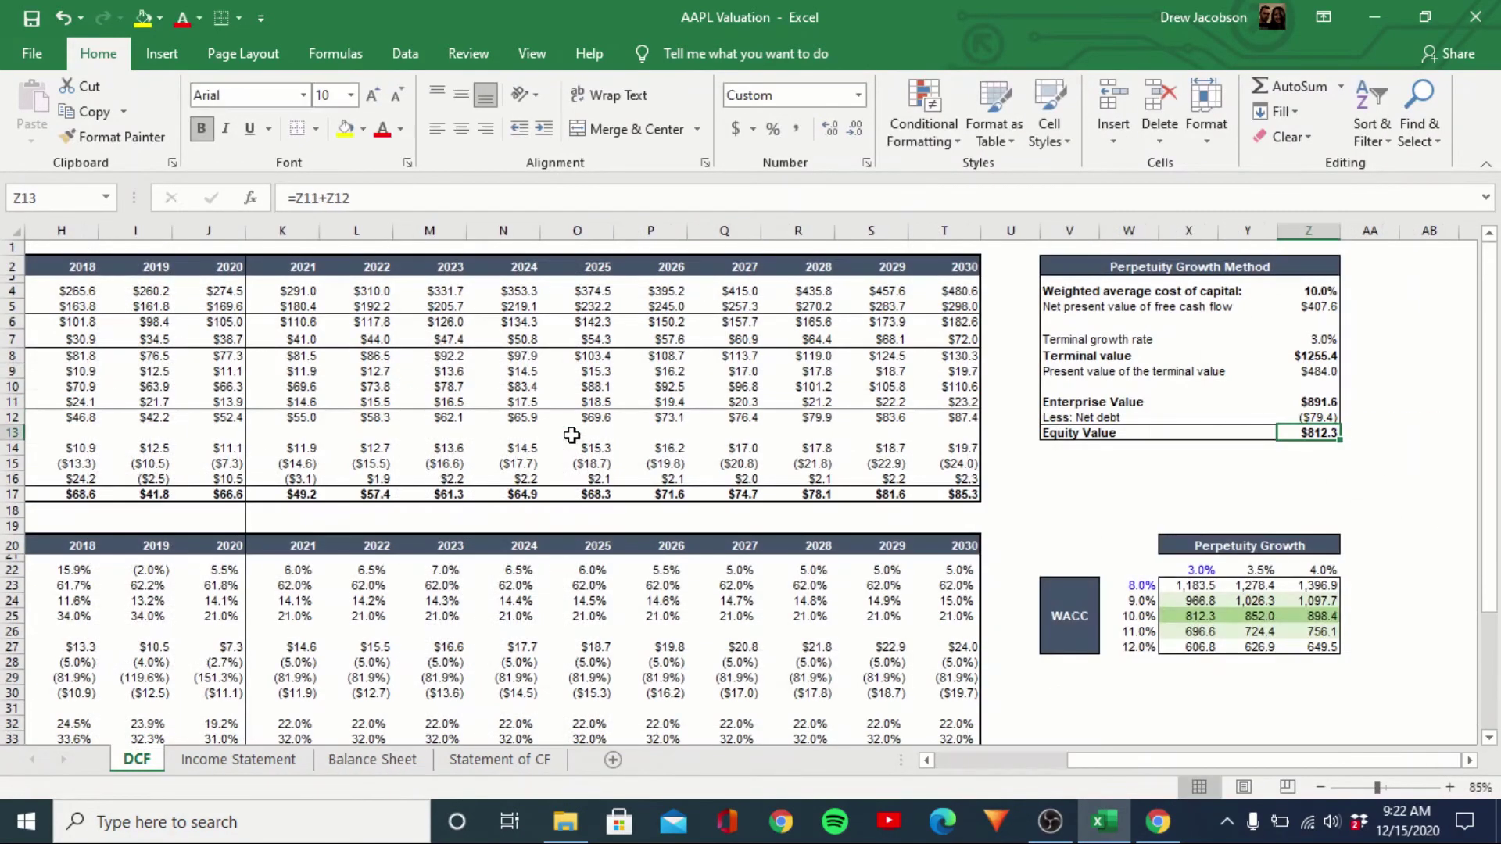
key(Up)
key(F2)
key(Return)
key(F2)
key(Left)
key(Left)
key(Left)
key(BackSpace)
text(-)
key(ctrl+Return)
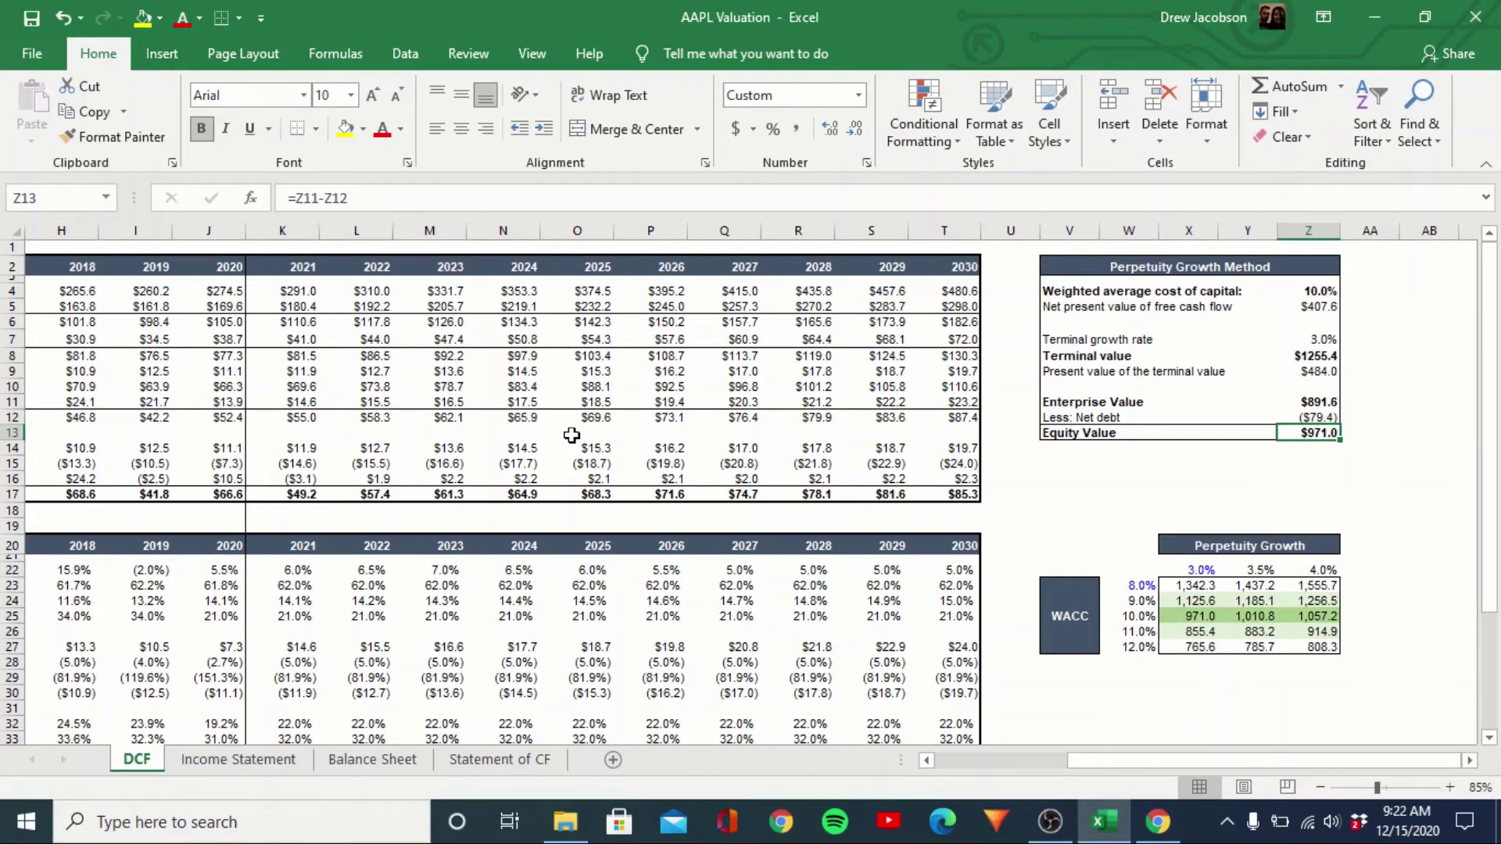
Paste the growth formula as formulas-only into 2024–2025, raising growth to 7.5% and 8.0%
key(Down)
key(Down)
key(Down)
key(Down)
key(Down)
key(Down)
key(Down)
key(Down)
key(Down)
key(Down)
key(Down)
key(Down)
key(Down)
key(Down)
key(Down)
key(Down)
key(Down)
key(Down)
key(Down)
key(Down)
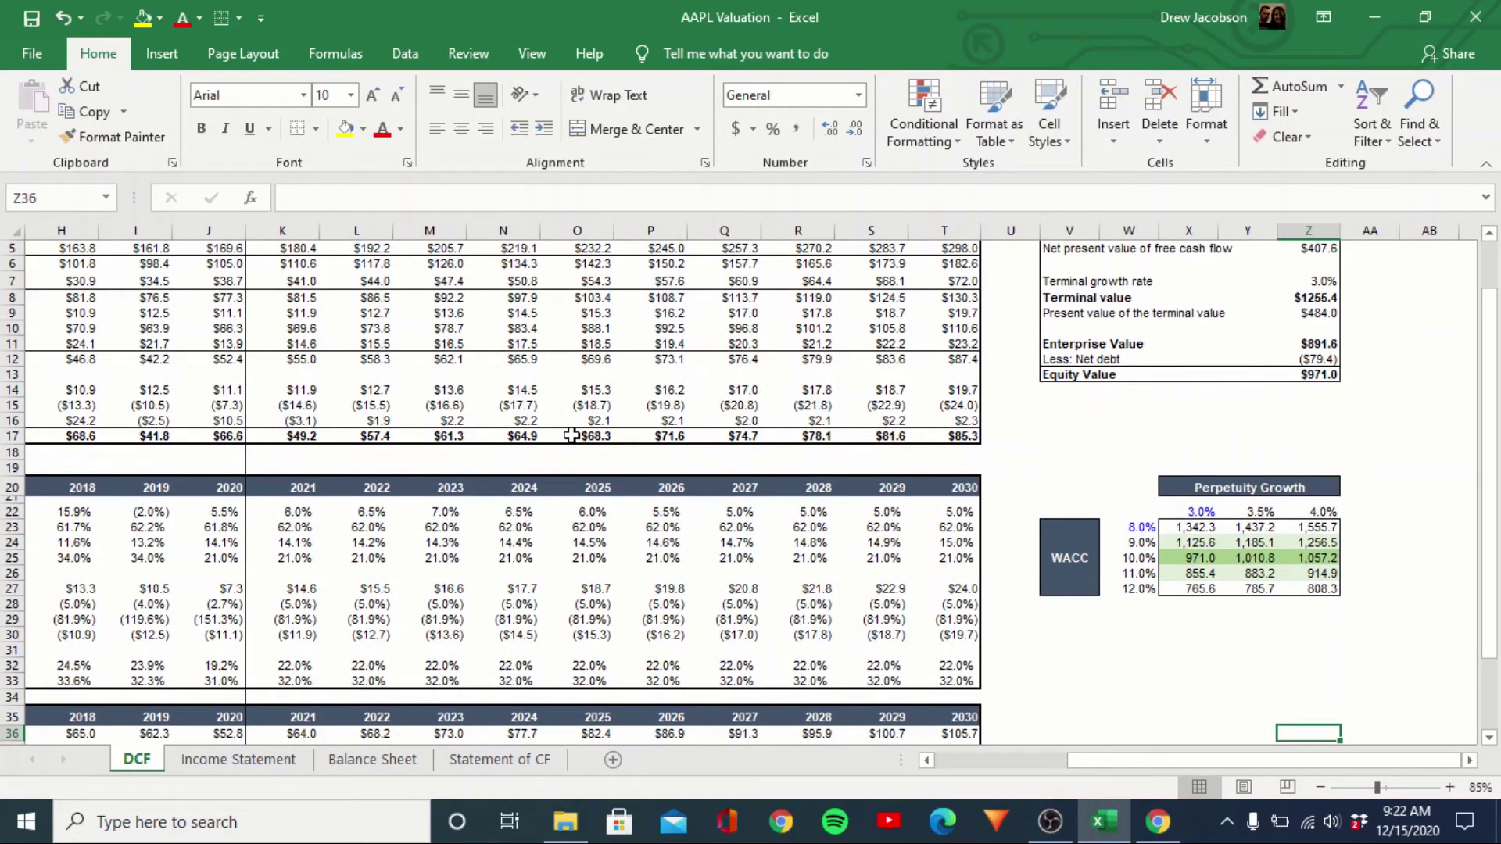
key(Left)
key(Left)
key(Left)
key(Left)
key(Left)
key(Left)
key(Left)
key(Left)
key(Left)
key(Up)
key(Up)
key(Up)
key(Up)
key(Up)
key(Up)
key(Up)
key(Up)
key(Up)
key(Up)
key(Up)
key(Up)
key(Up)
key(Up)
key(Up)
key(Left)
key(Down)
key(Left)
key(Left)
key(Right)
key(Left)
key(ctrl+c)
key(Escape)
key(Left)
key(ctrl+c)
key(Right)
key(shift+Right)
key(ctrl+v)
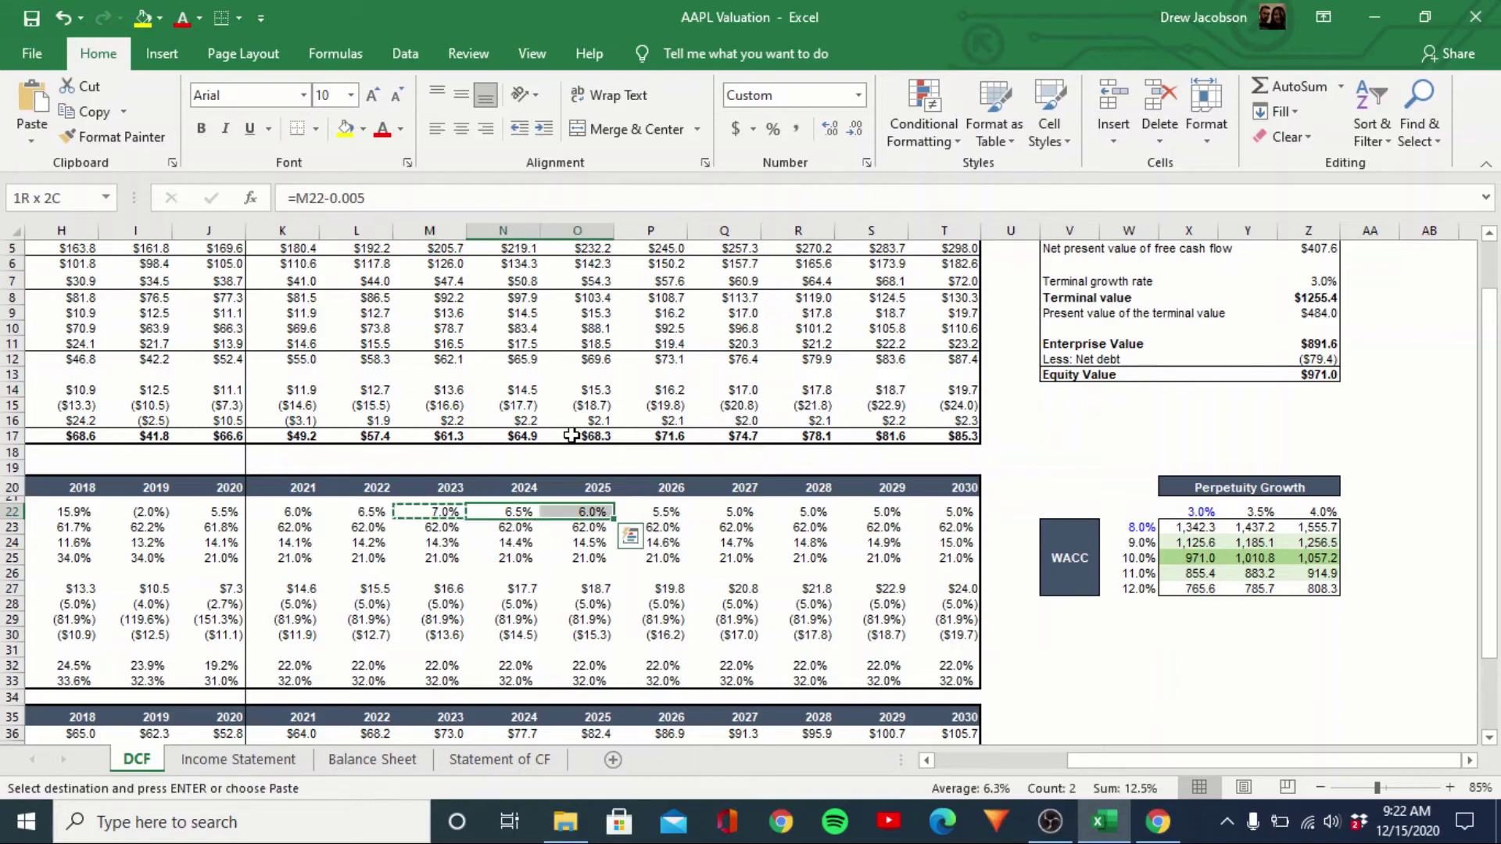
key(ctrl+alt+v)
key(Return)
key(Escape)
Check the later-year growth cells and return to Equity Value, now $1,059.5
key(Right)
key(Right)
key(Right)
key(Right)
key(Right)
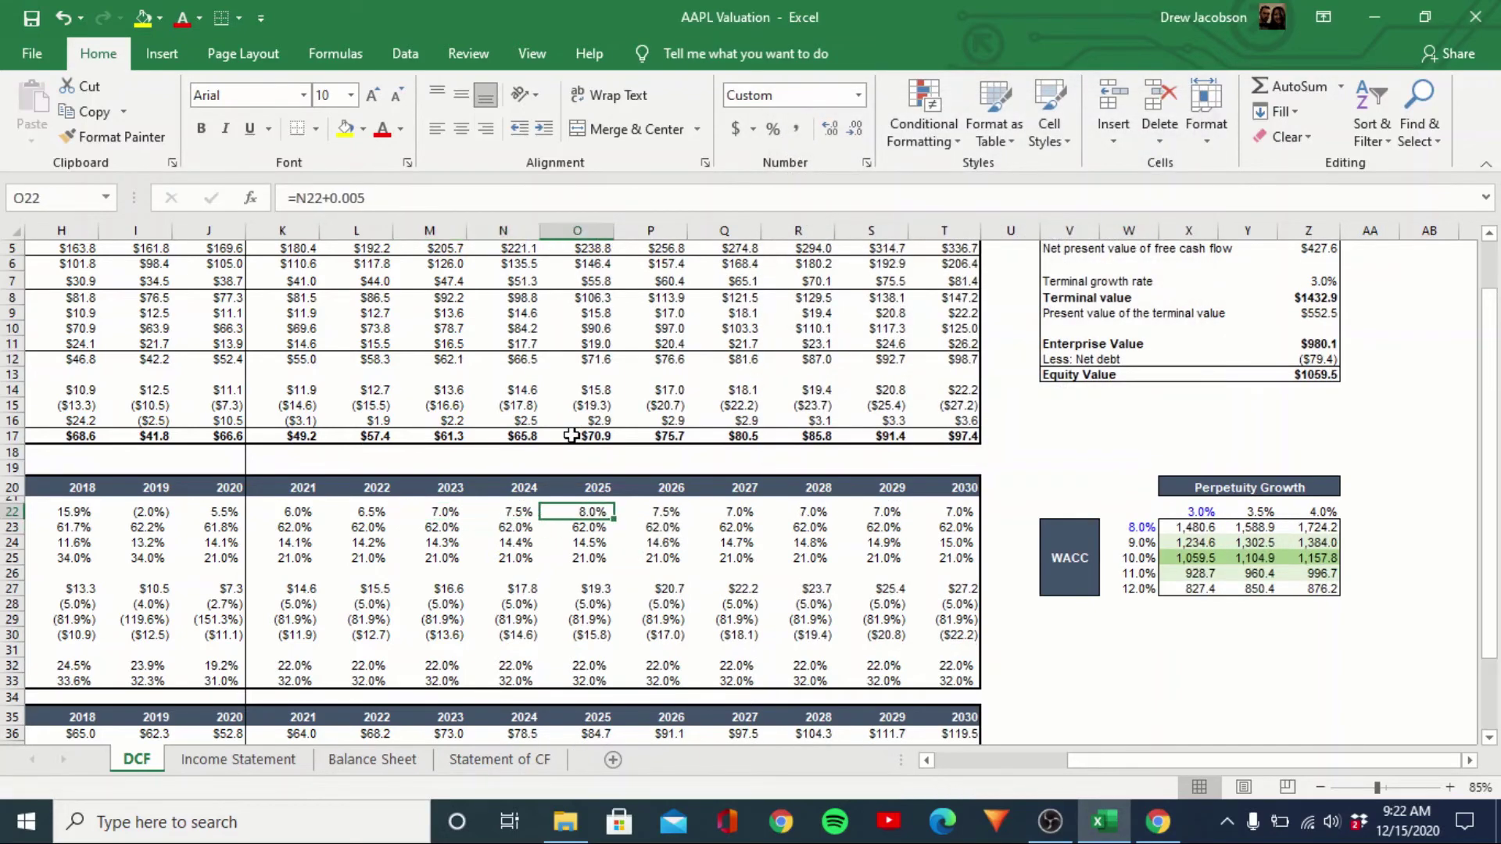
key(Left)
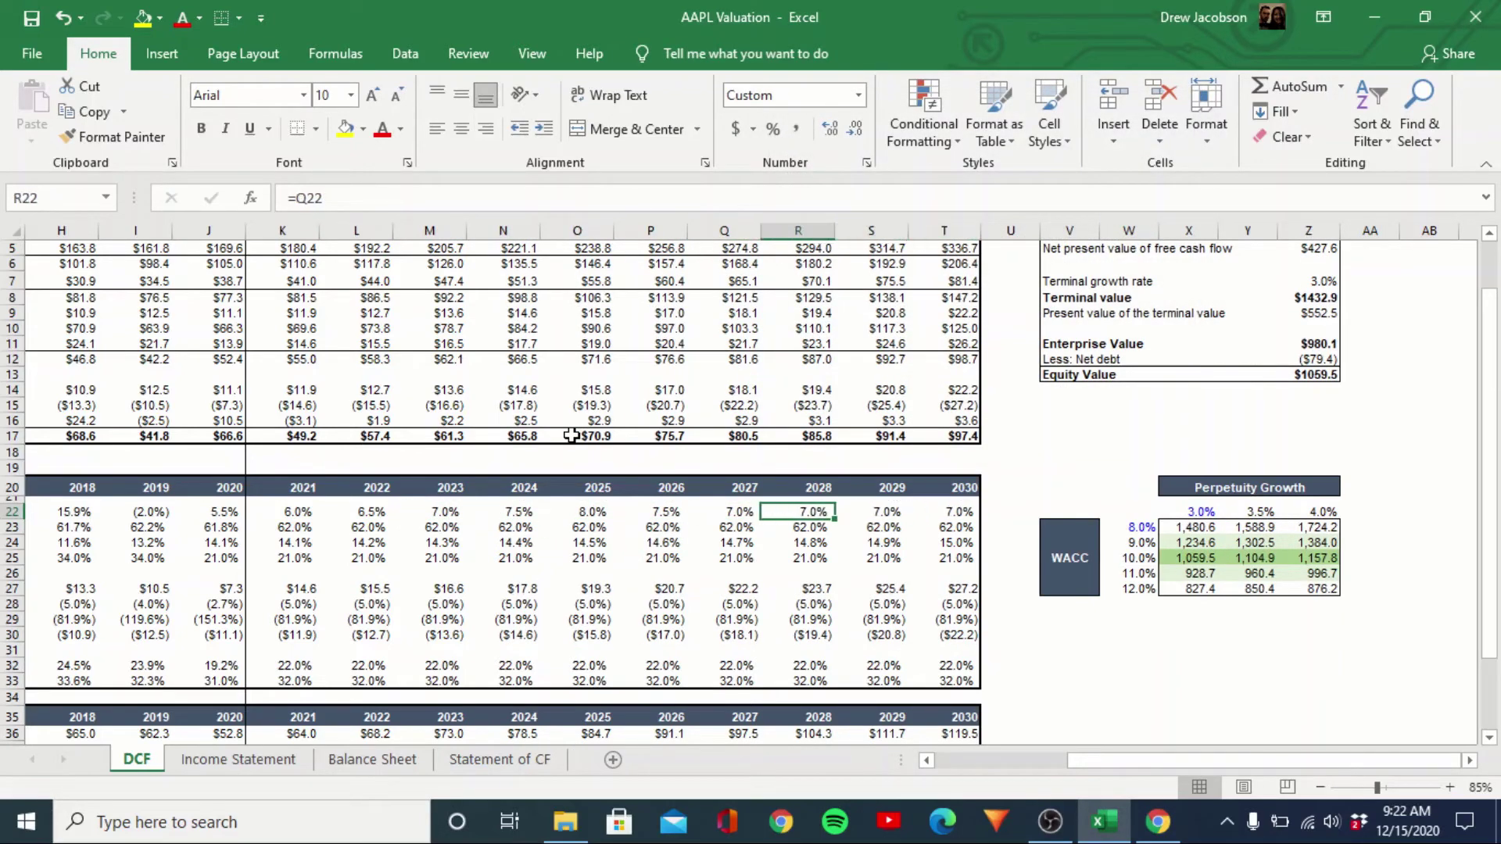
key(Right)
key(Right)
key(Right)
key(Right)
key(Right)
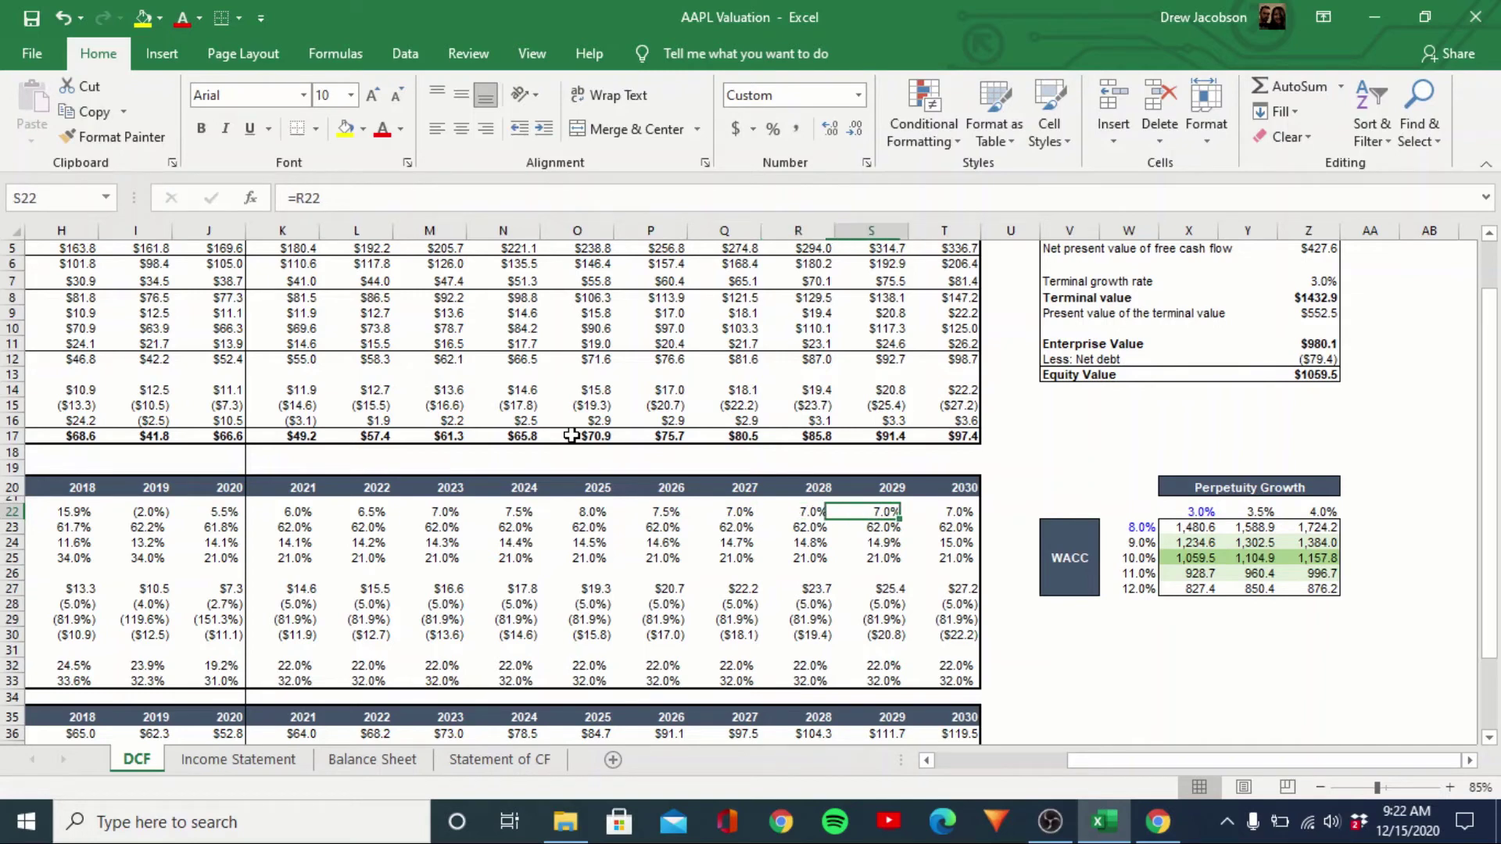
key(Up)
key(Up)
key(Up)
key(Up)
key(Up)
key(Up)
key(Up)
key(Right)
key(Right)
key(Right)
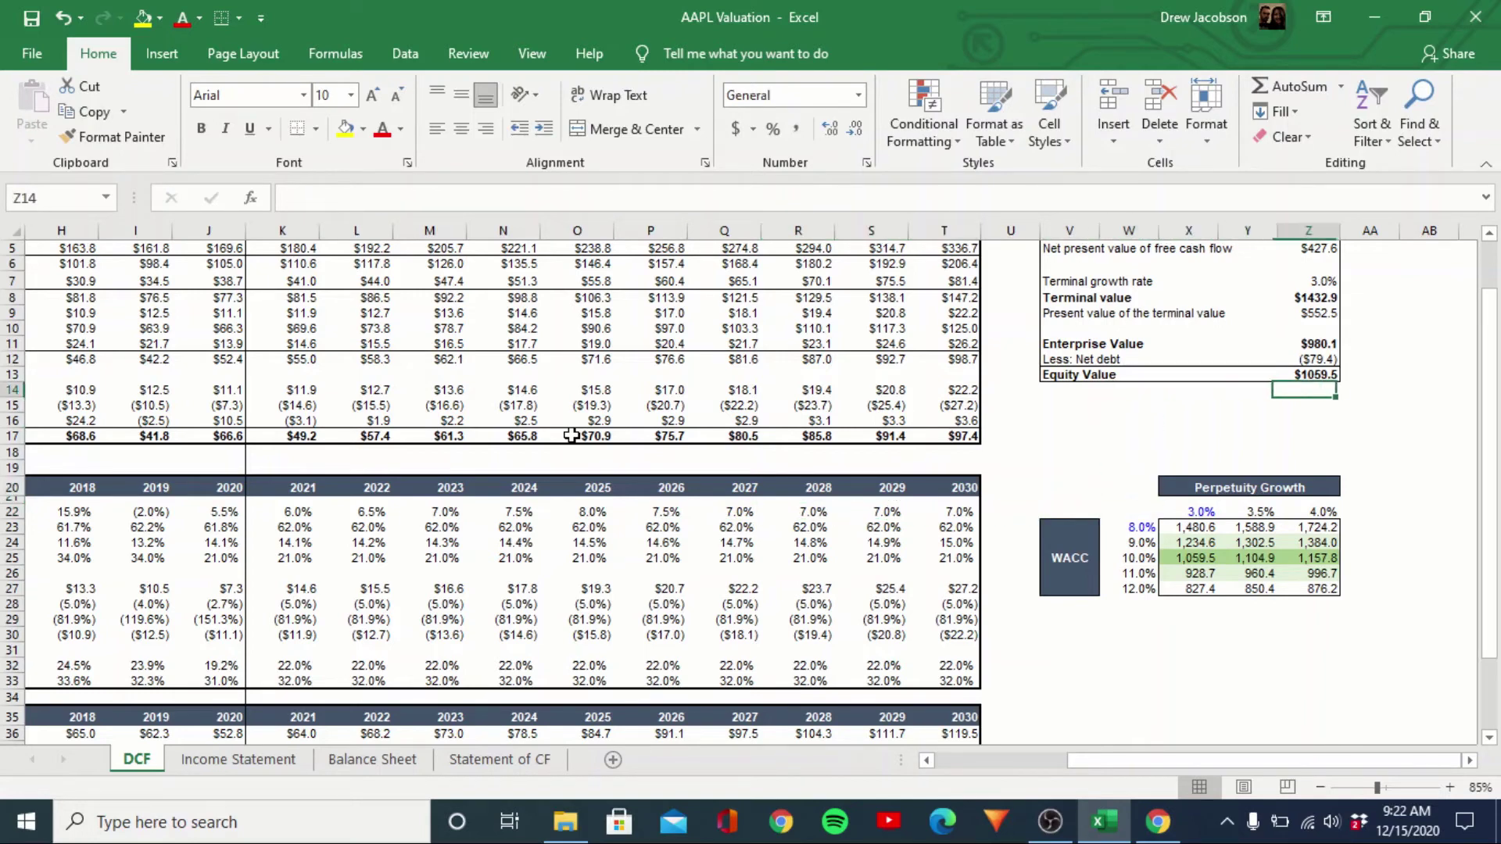
key(Up)
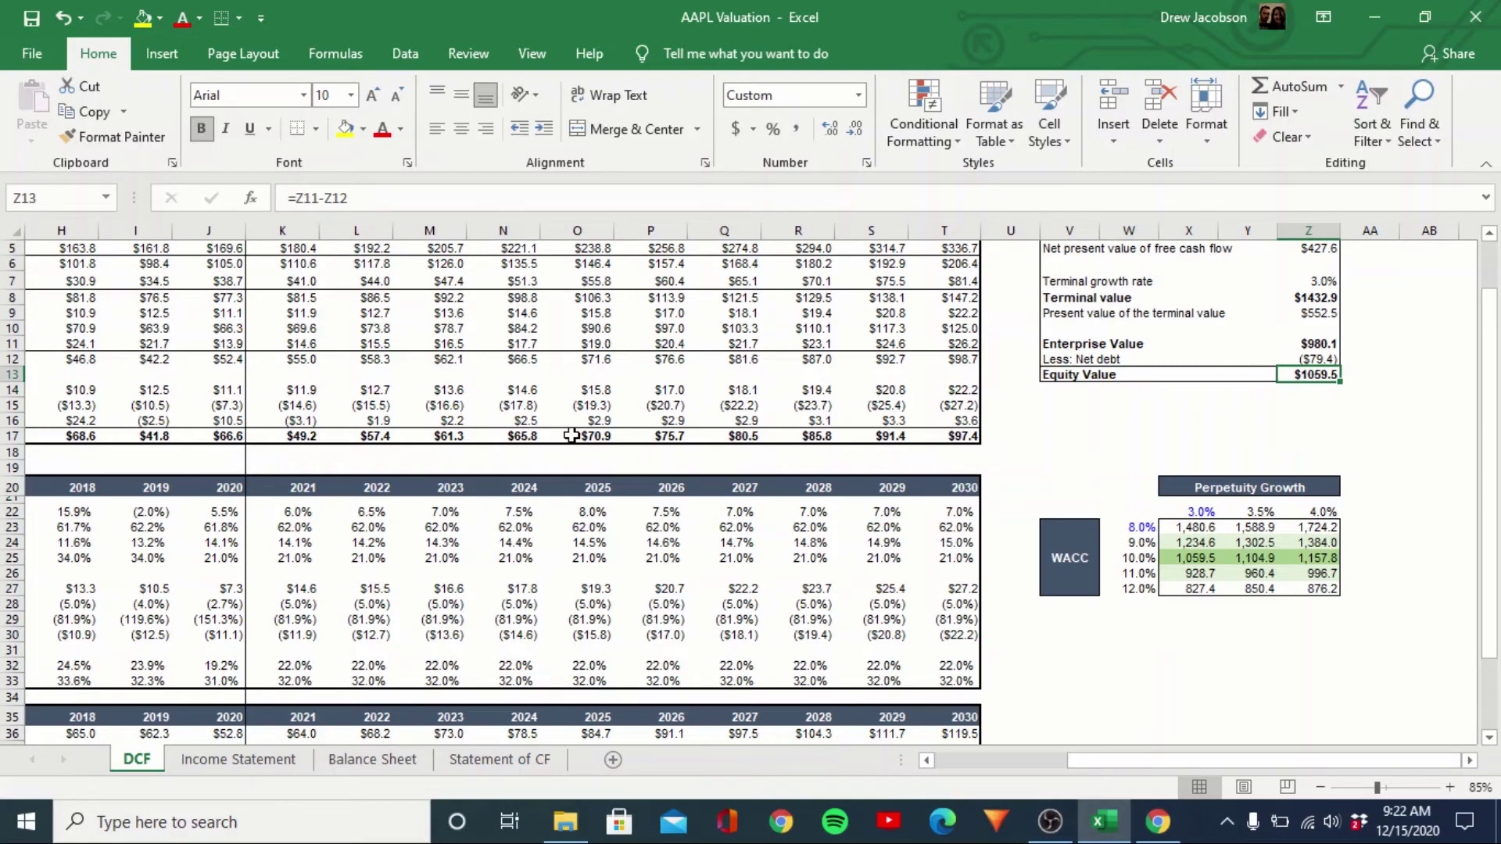
Load yahoo.com/finance in a new browser tab
click(1157, 820)
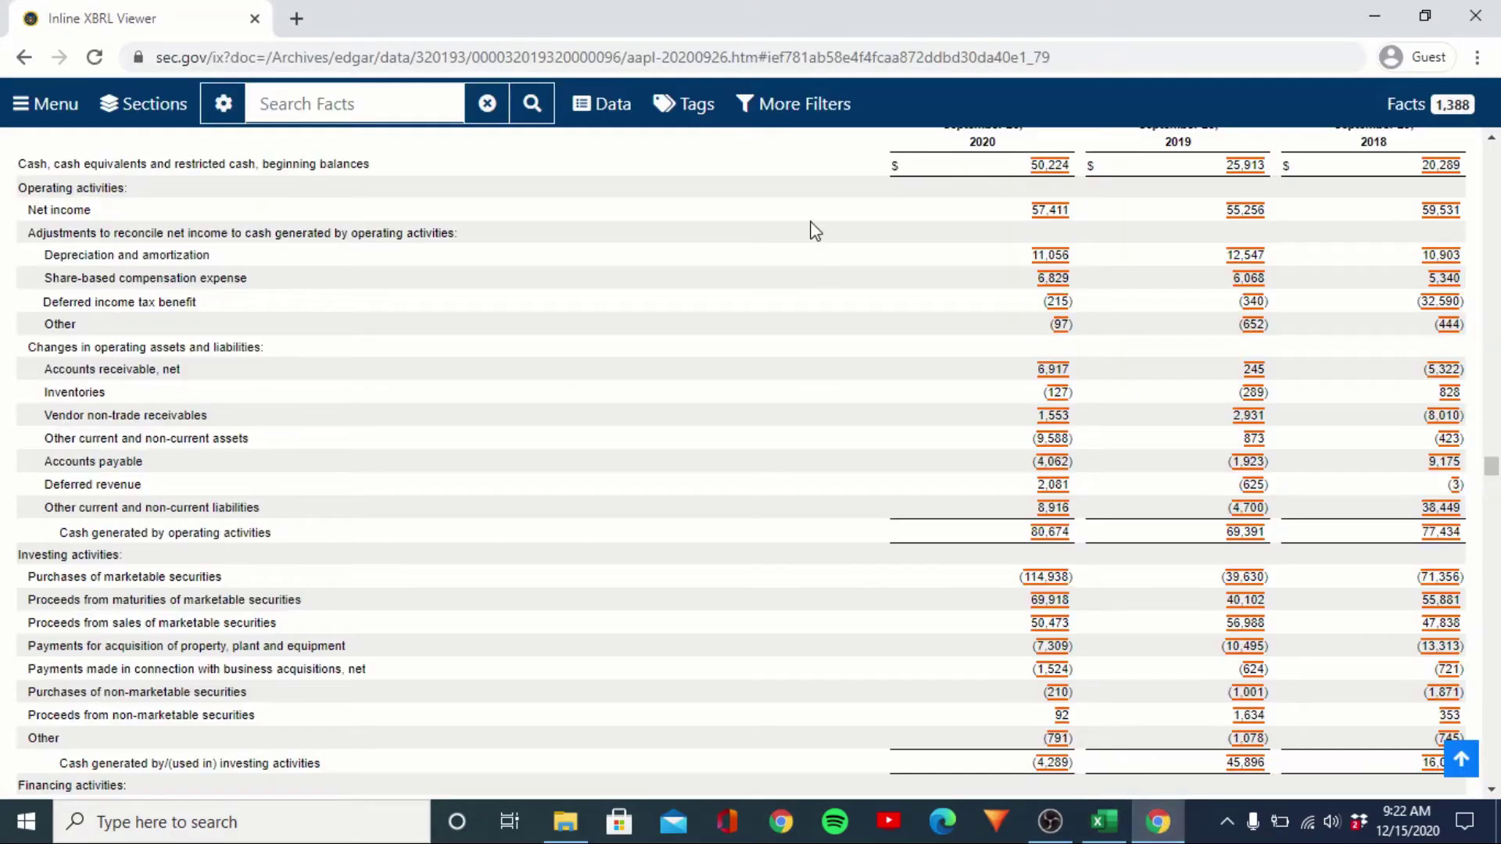
click(298, 17)
text(yahoo.com/)
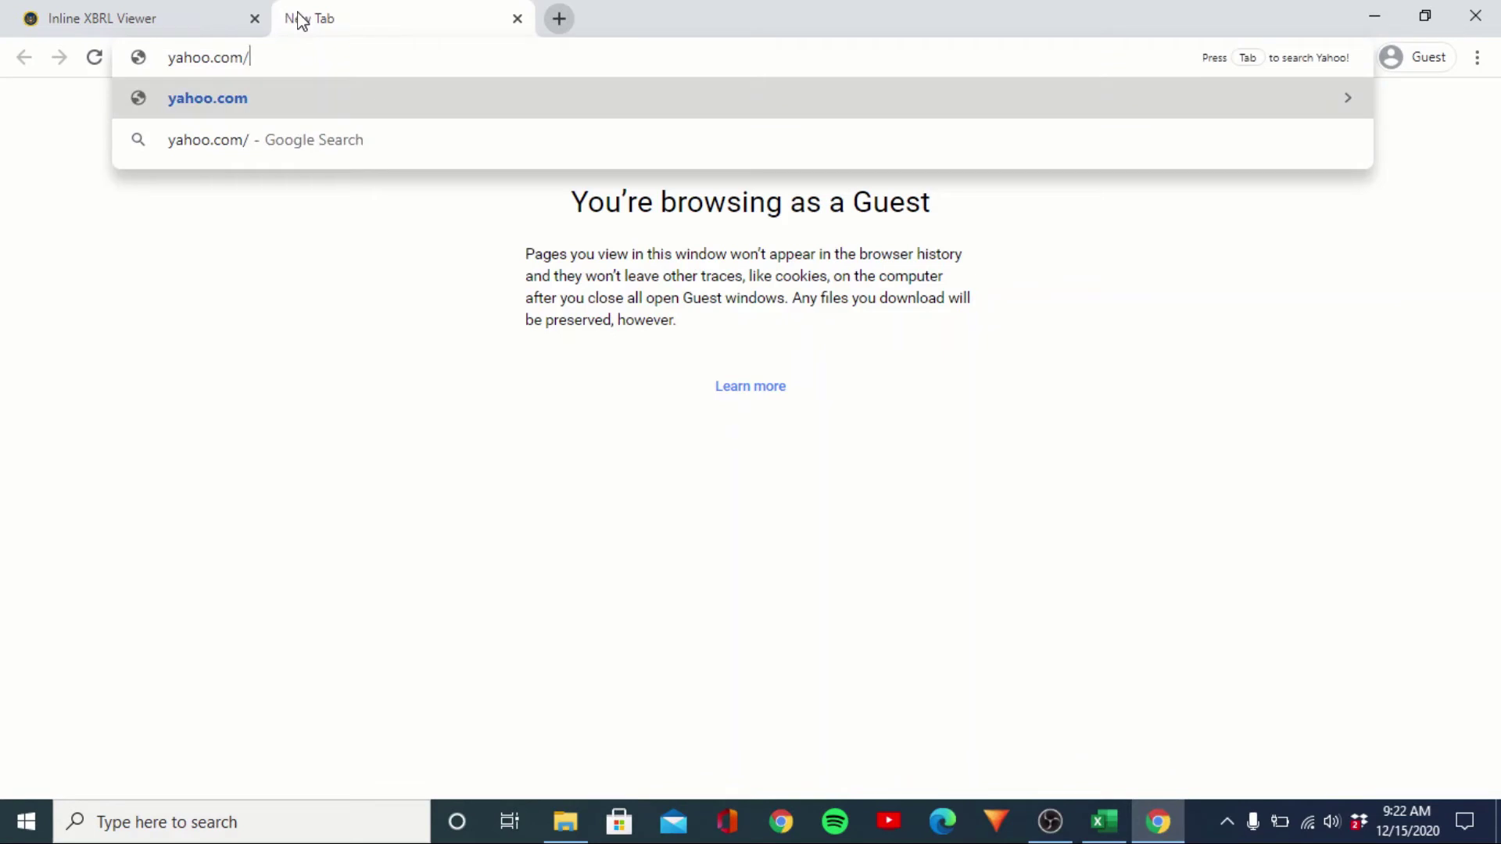
text(finance)
key(Return)
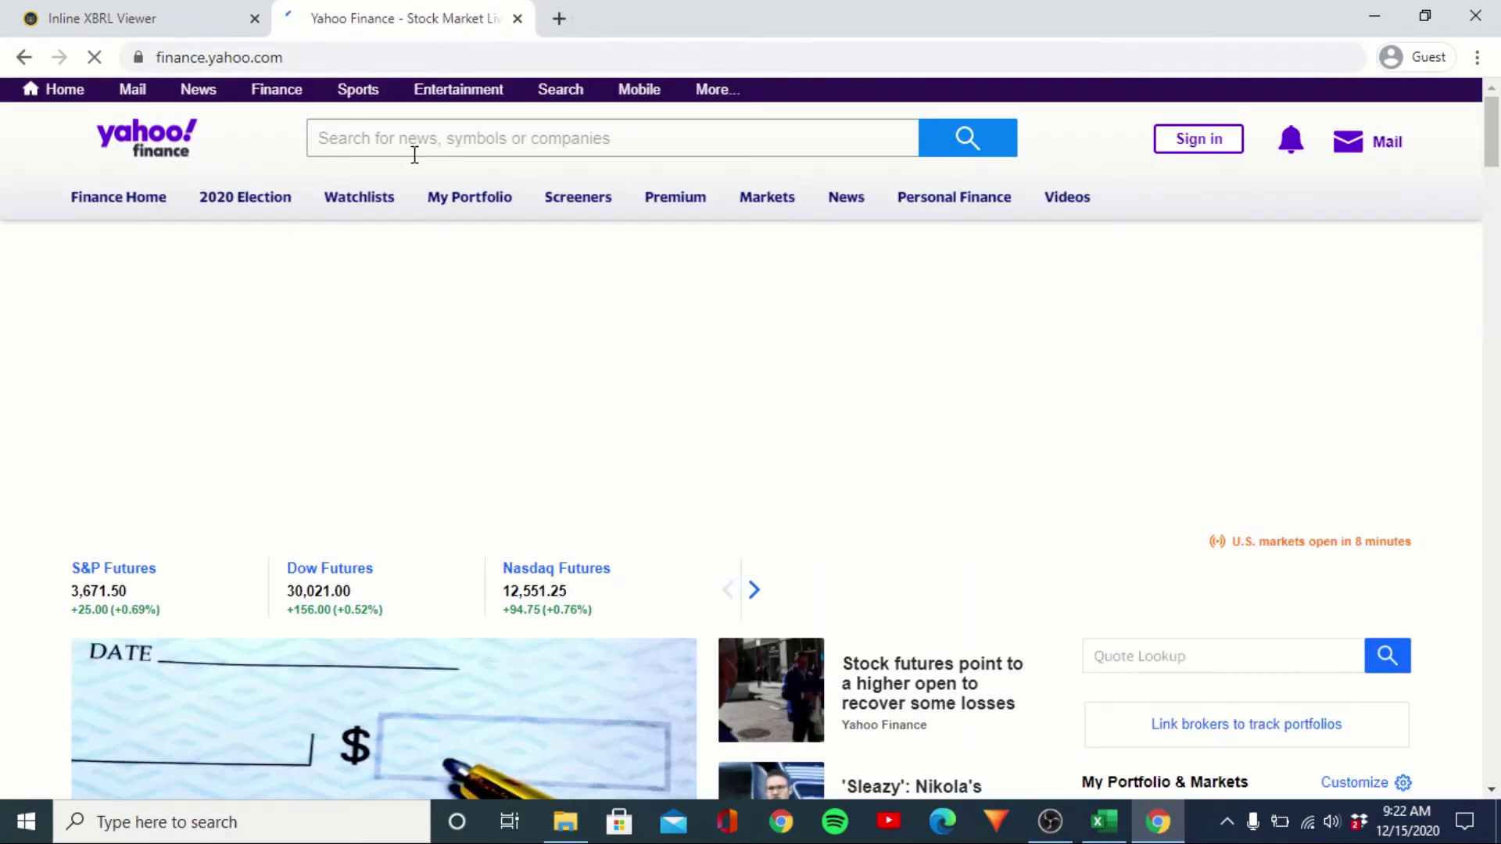
Look up Apple's AAPL quote ($121.78 close, 2.07T market cap) and minimize the browser
click(406, 139)
text(ap)
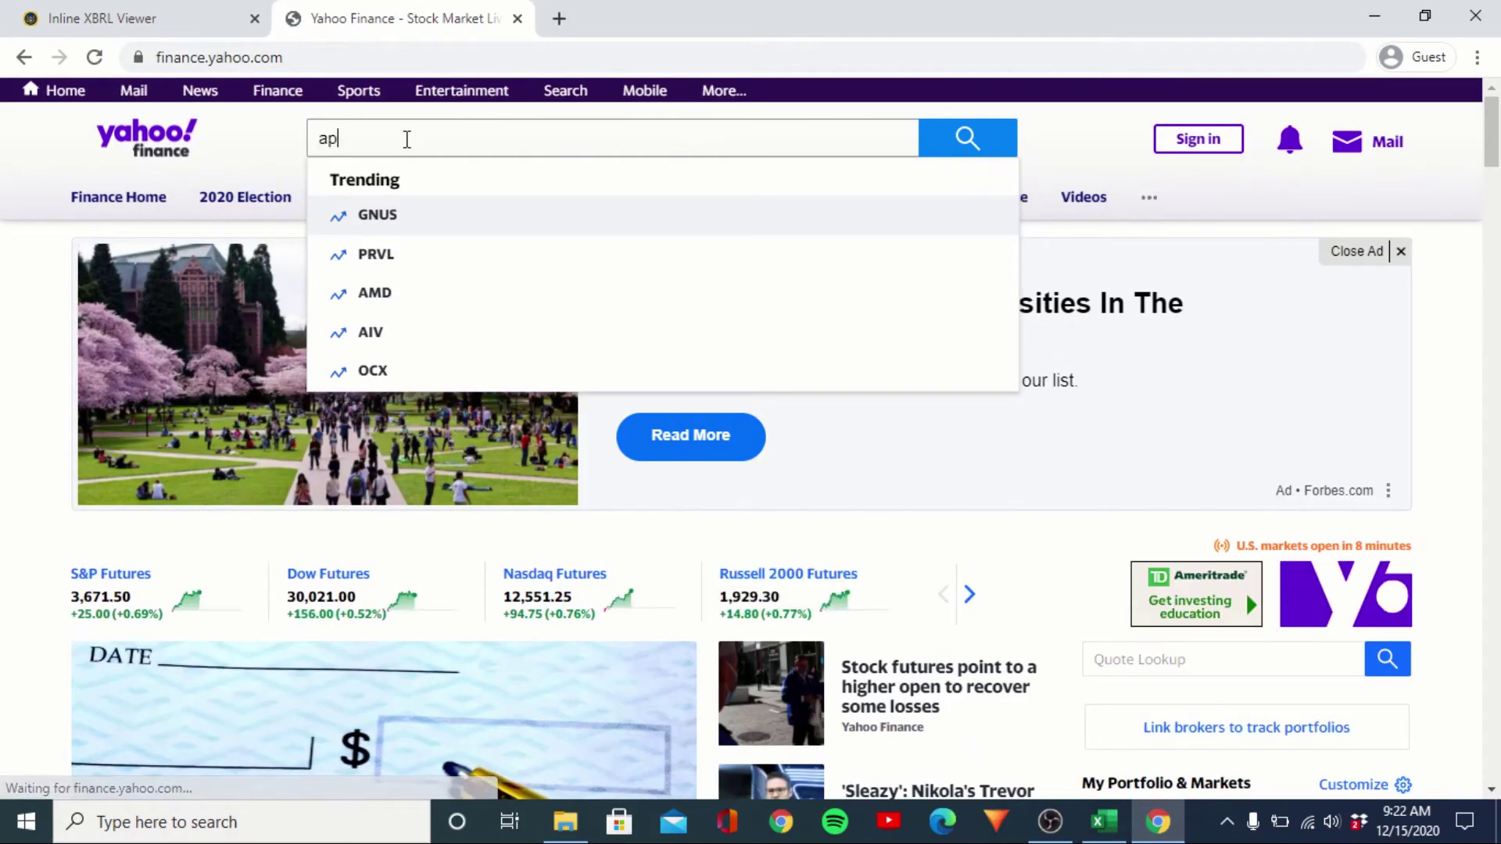
text(pl)
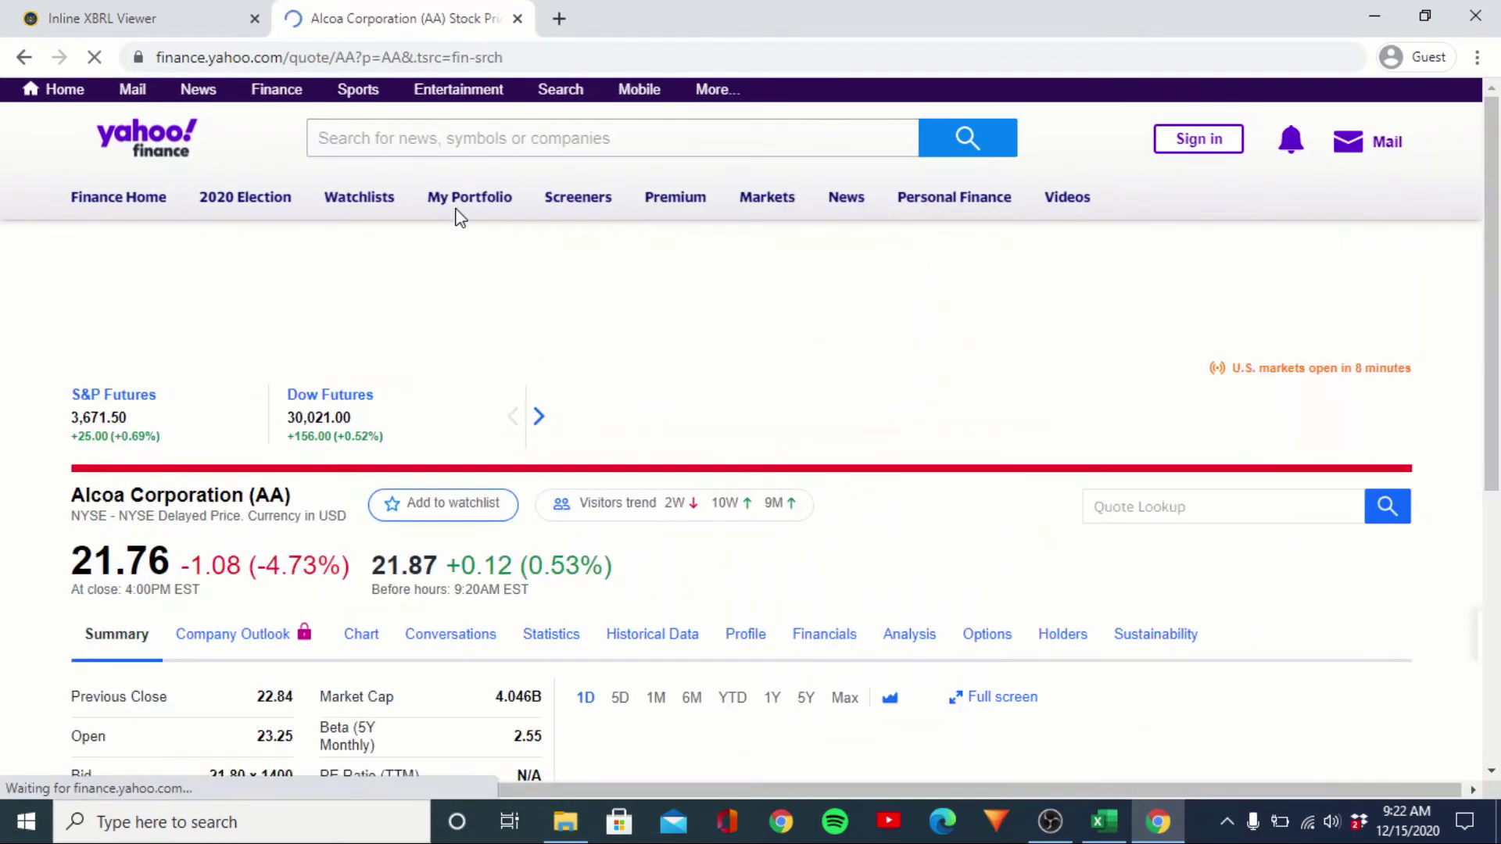
click(414, 137)
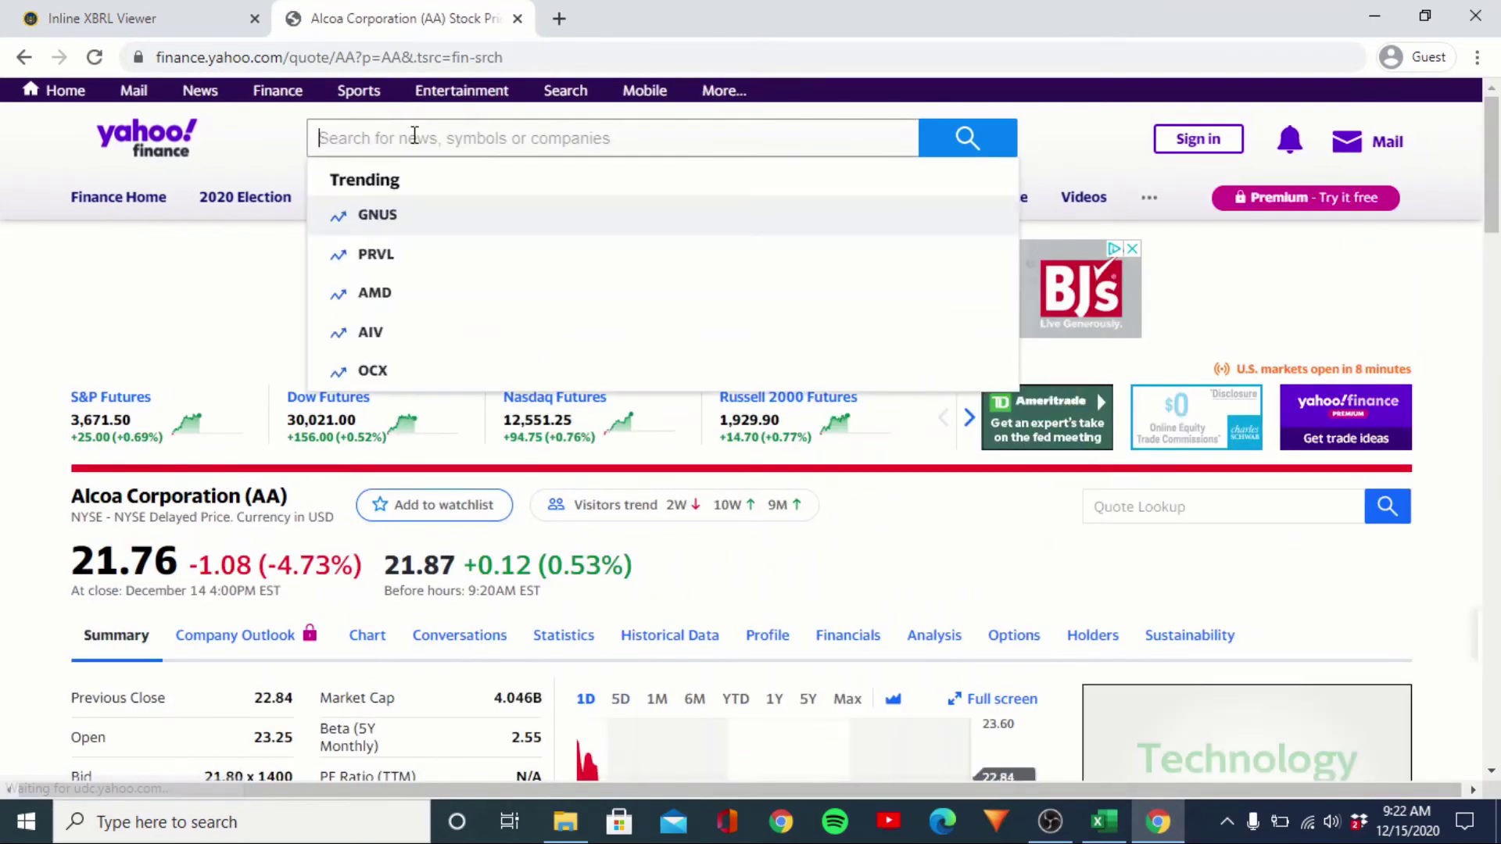
text(aapl)
click(450, 217)
scroll(170, 621, down, 2)
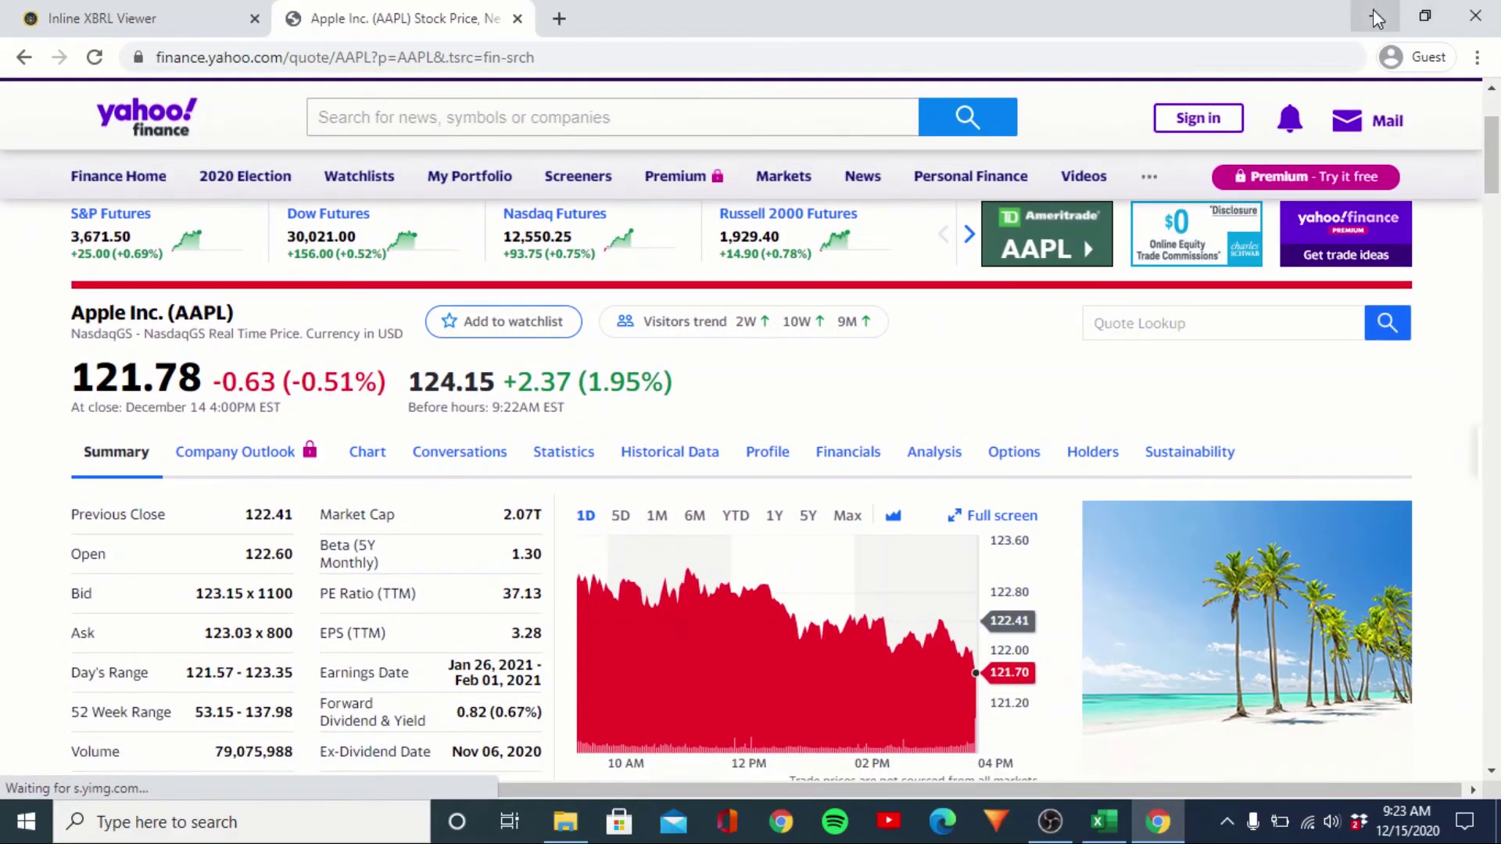
click(1373, 15)
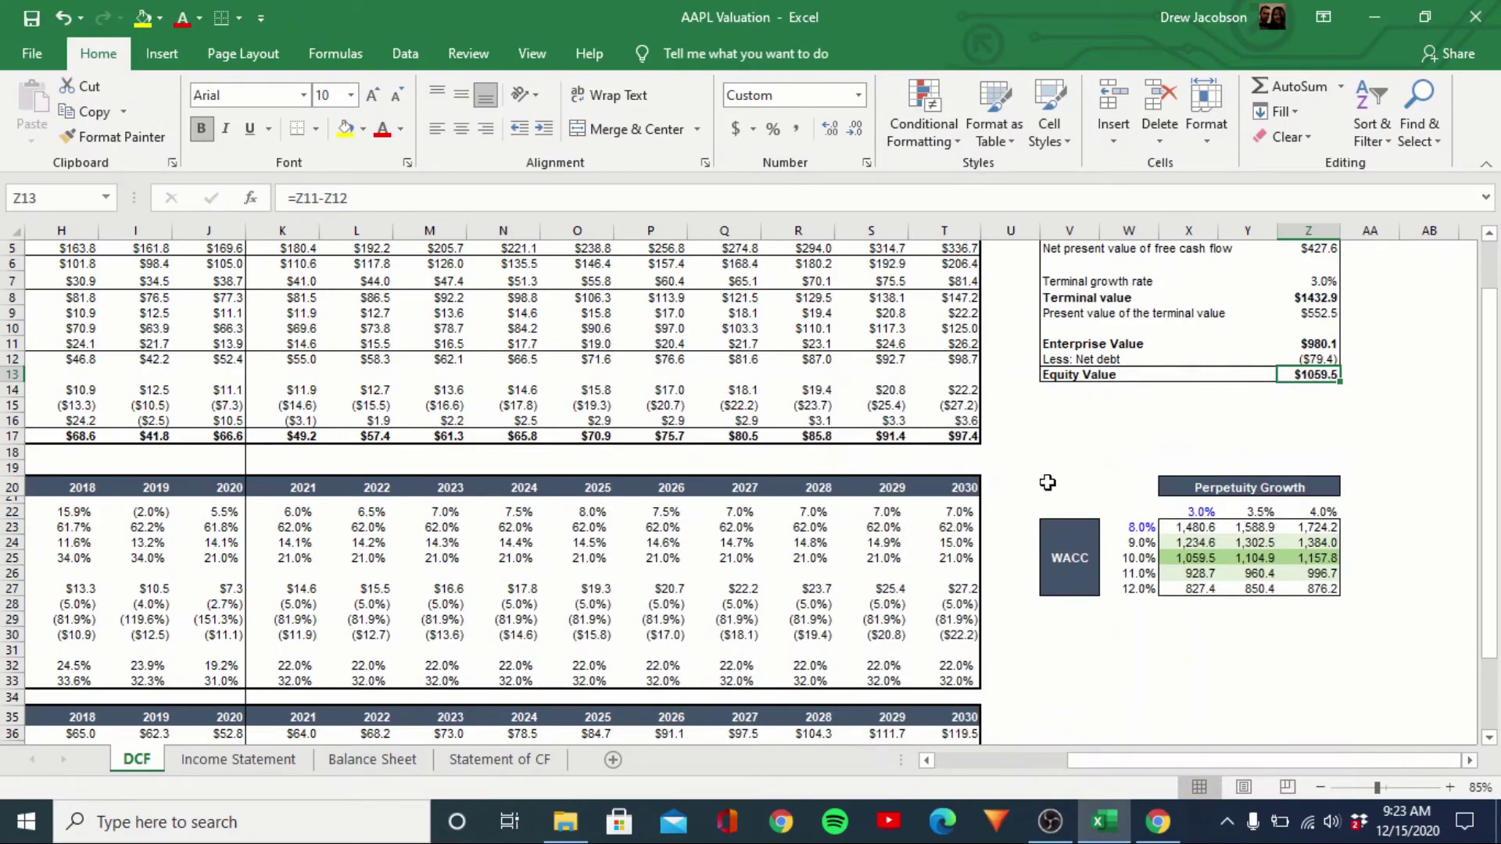
Inspect the row 11 tax formulas and move to the Perpetuity Growth Method results
scroll(1048, 483, up, 1)
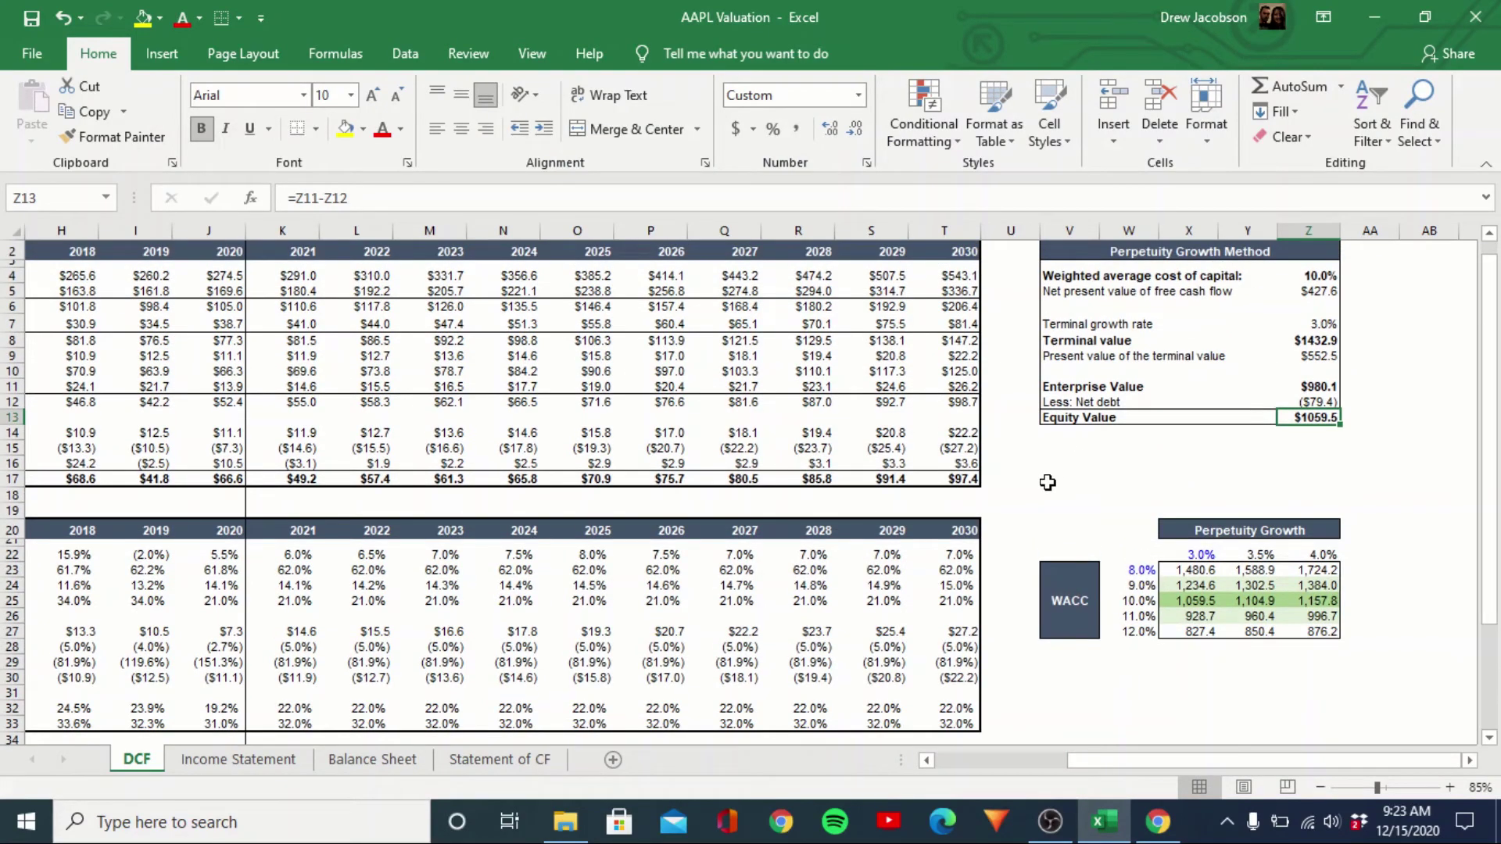
click(885, 391)
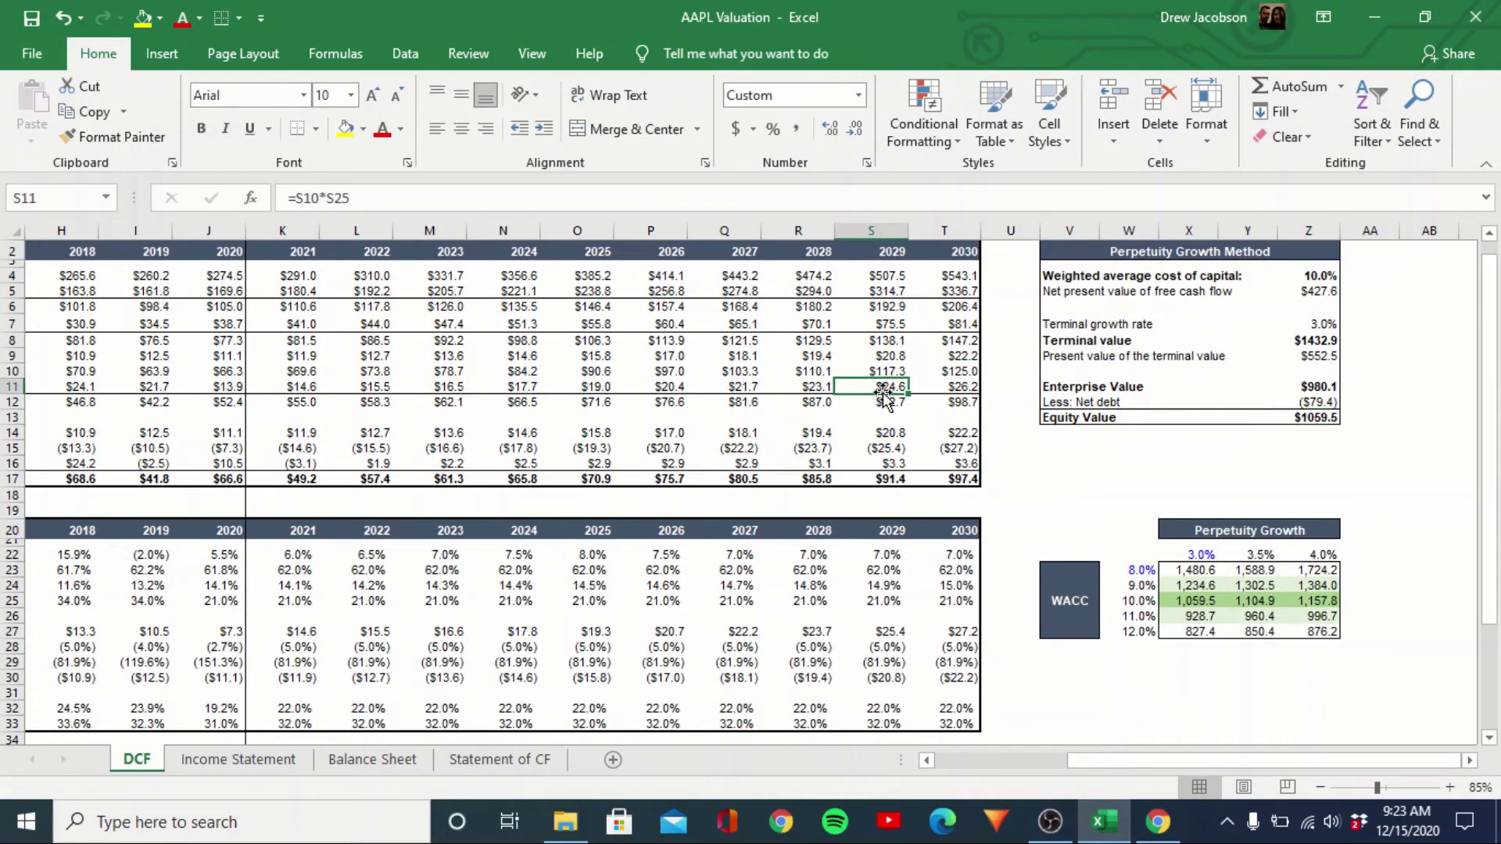
key(Left)
key(Left)
key(Left)
key(Left)
key(Left)
key(Left)
key(Left)
key(Left)
key(Left)
key(Left)
key(Left)
key(Left)
key(Left)
key(Left)
key(Left)
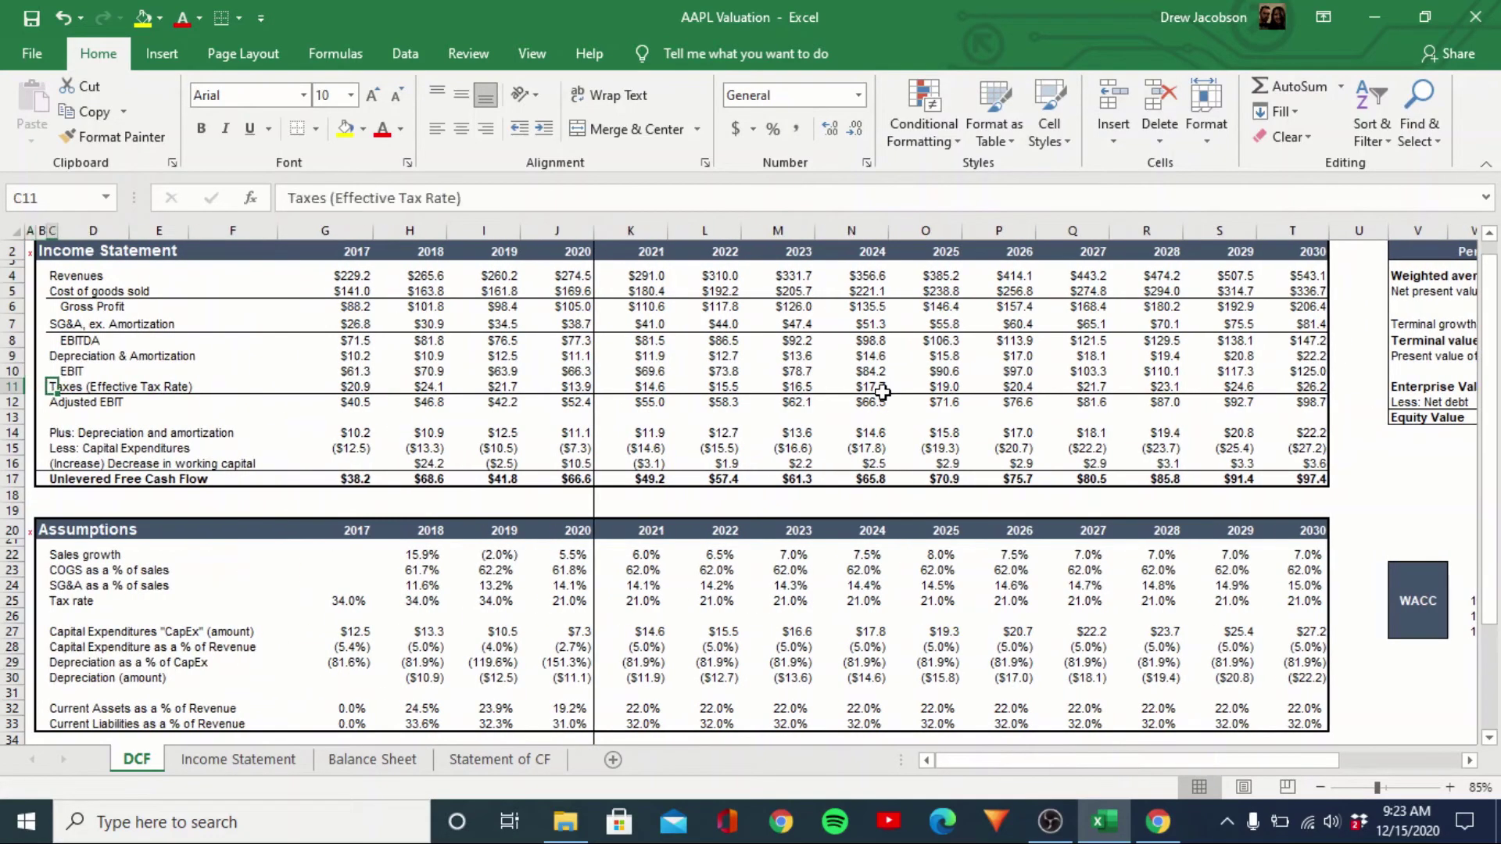
key(Right)
key(Right)
key(Right)
key(Right)
key(Right)
key(Right)
key(Right)
key(Right)
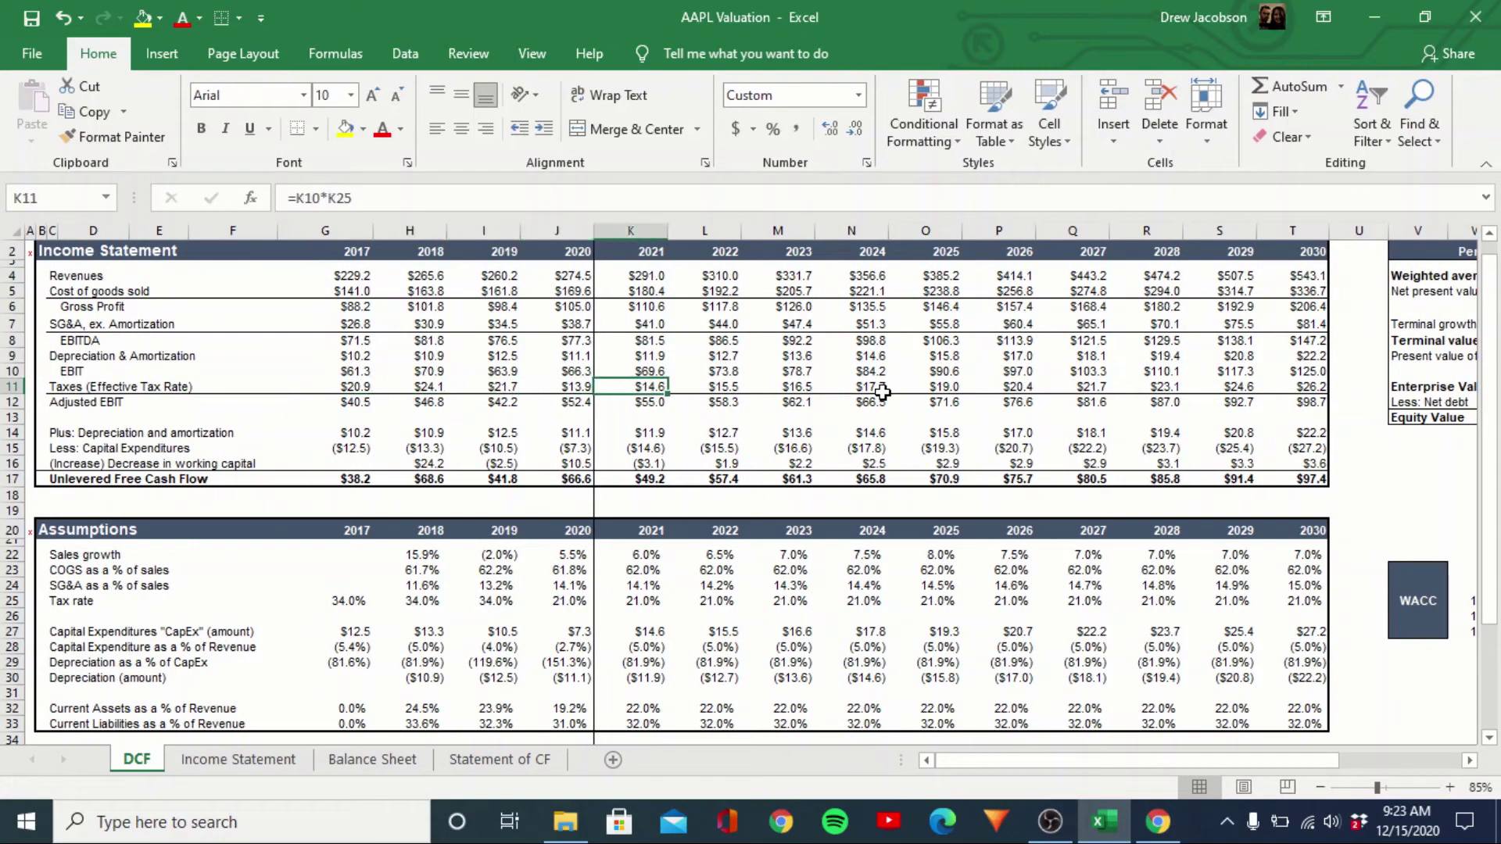
key(Right)
key(Right)
key(Right)
key(Right)
key(Right)
key(Right)
key(Right)
key(Right)
key(Right)
key(Right)
key(Right)
key(Right)
key(Right)
key(Right)
key(Right)
key(Down)
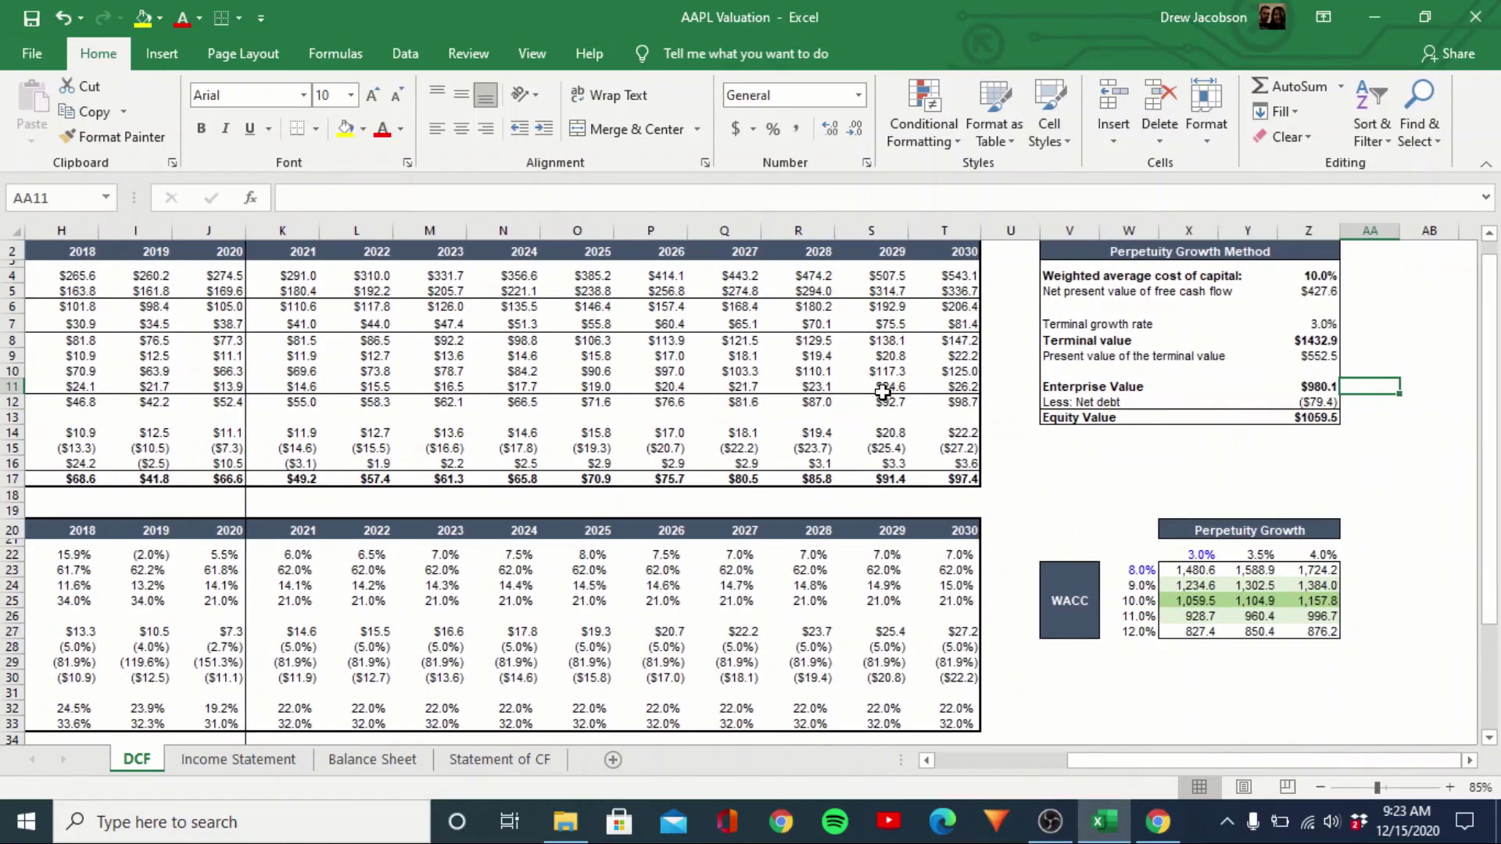
key(Down)
key(Left)
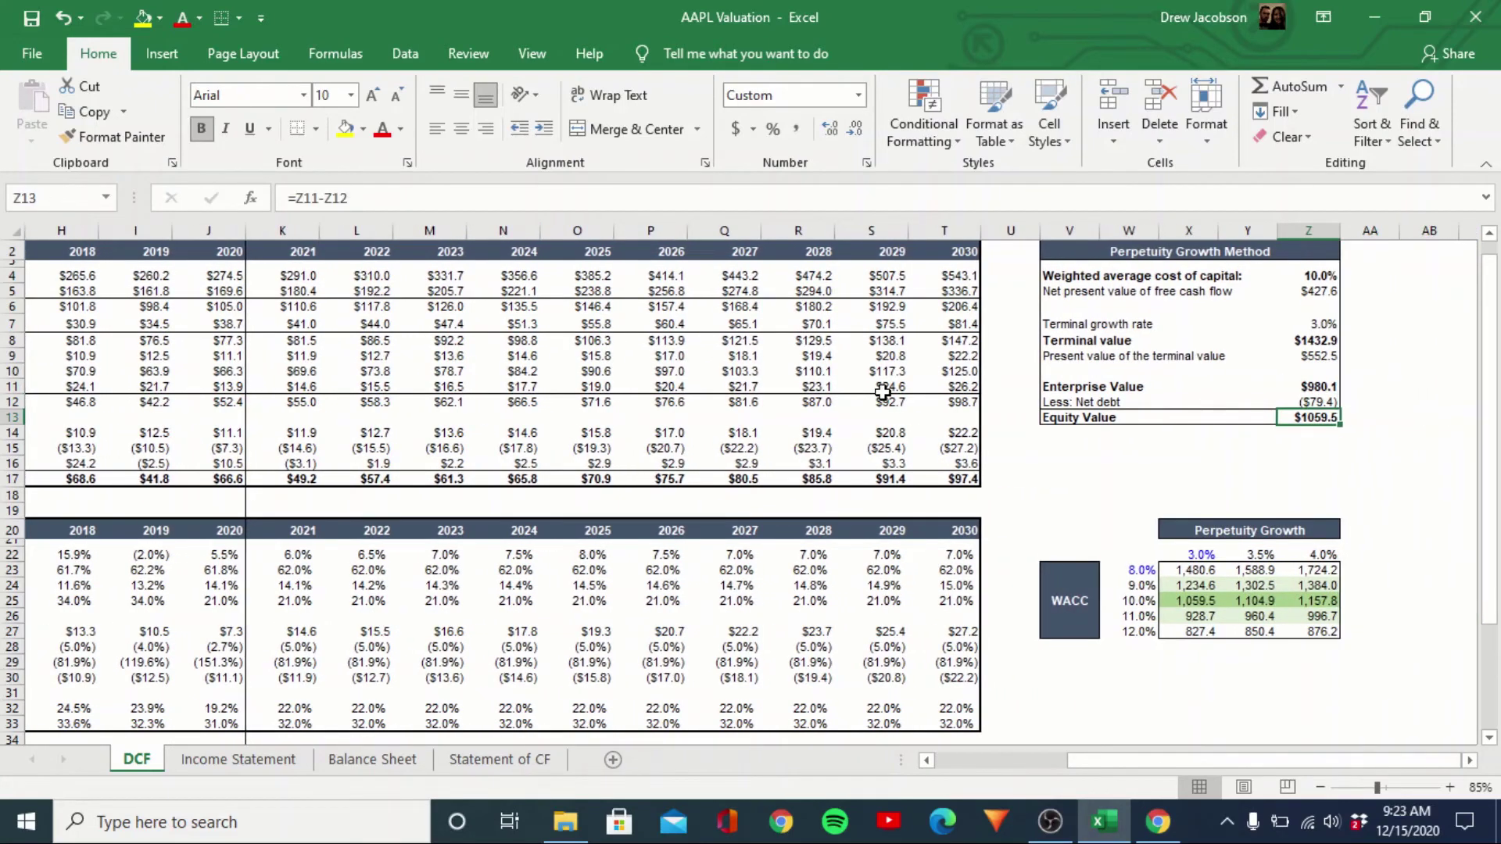
Lower WACC in Z4 from 10% to 7%, raising equity value to $1,850.9
key(Up)
key(Up)
key(Up)
key(Up)
key(Up)
key(Up)
key(Up)
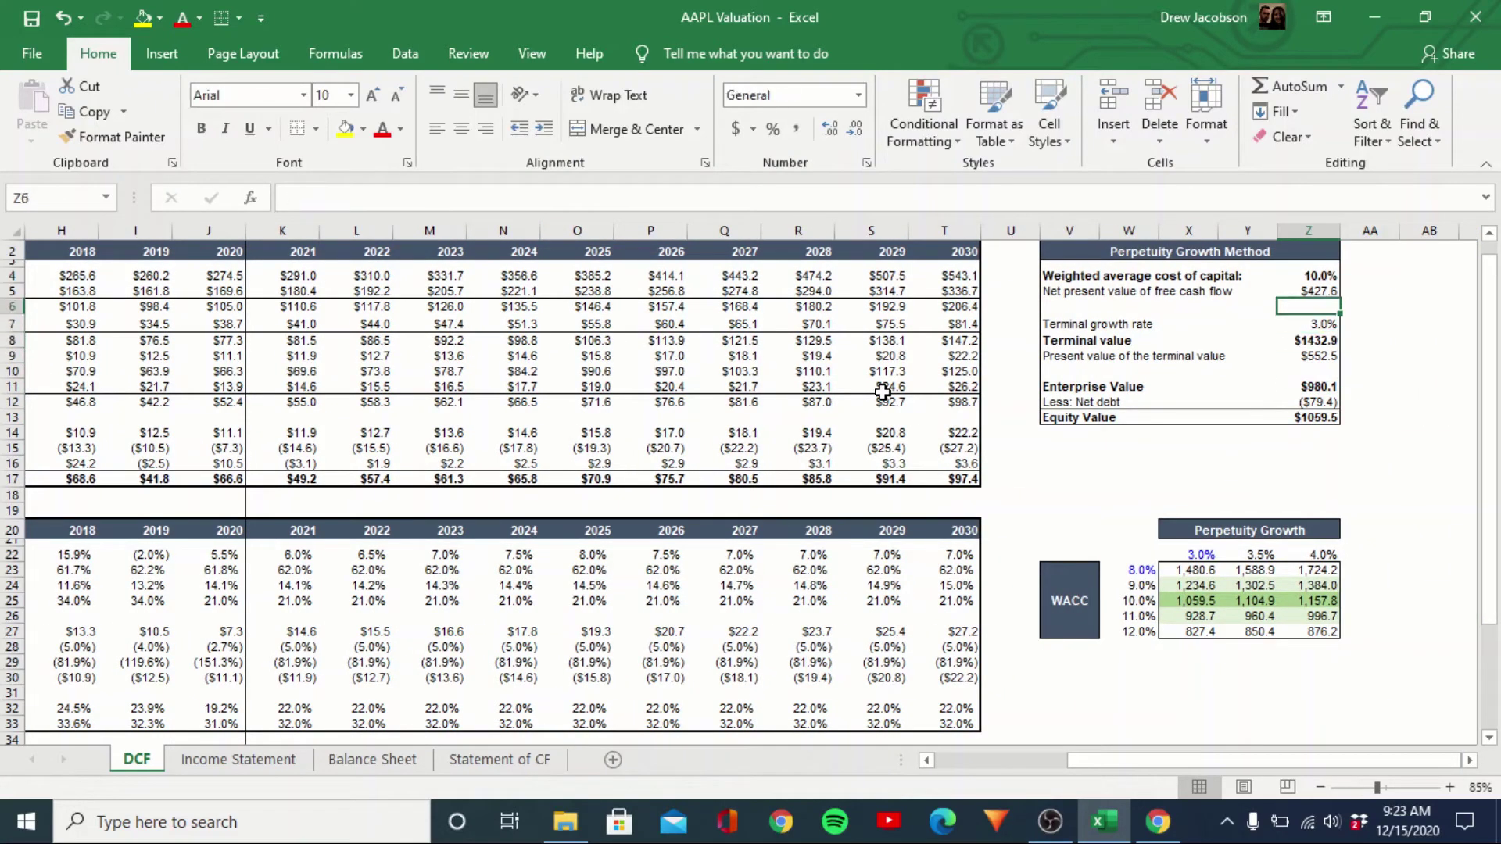
key(Up)
key(Up)
text(7)
key(Return)
key(Up)
key(Down)
key(Down)
key(Down)
key(Down)
key(Down)
key(Down)
key(Down)
key(Down)
key(Down)
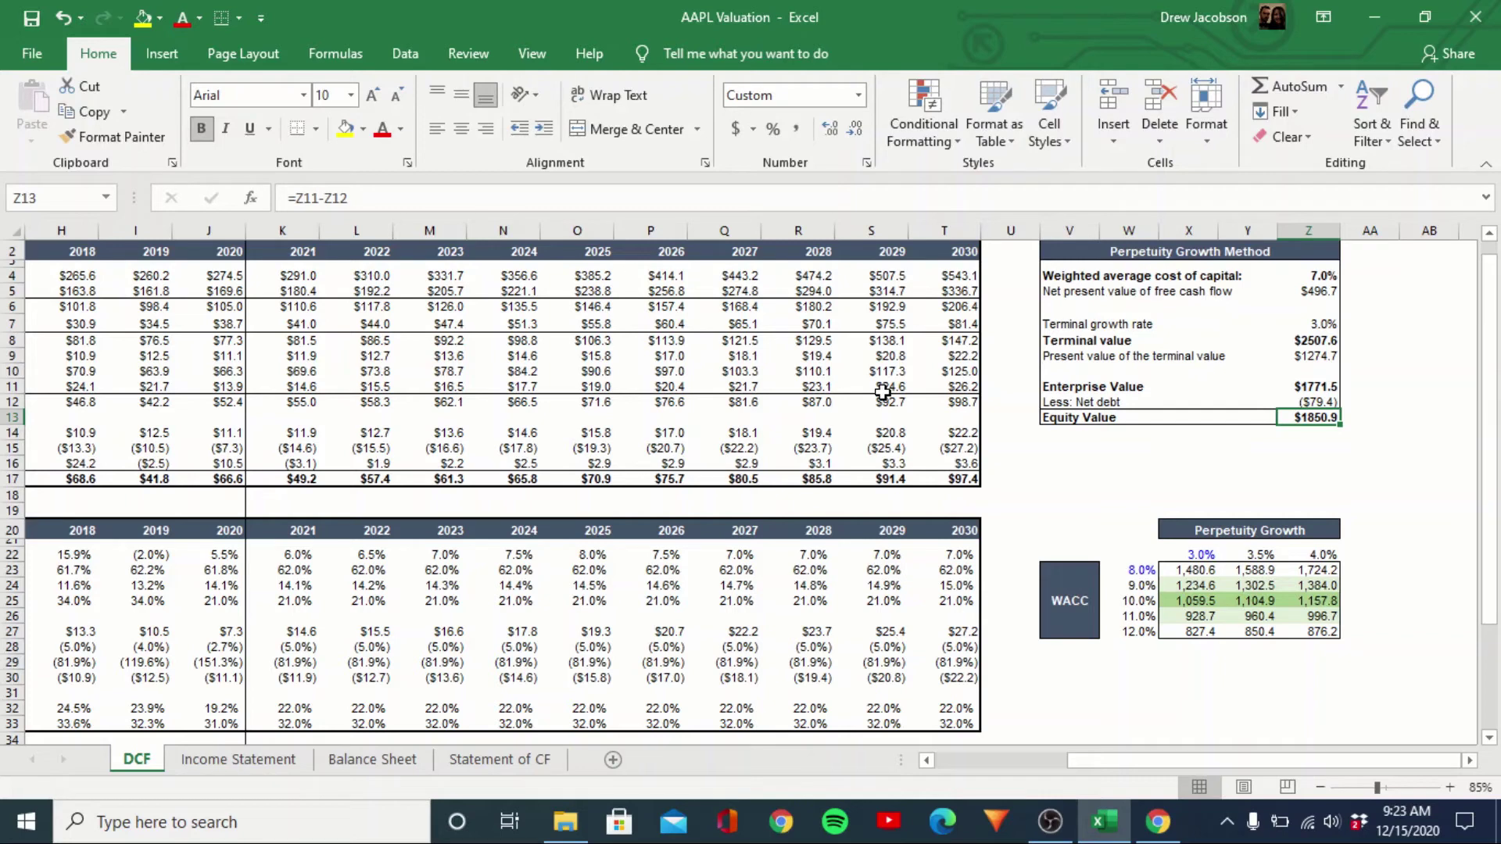
key(Left)
key(Left)
key(Down)
key(Down)
key(Down)
key(Down)
key(Down)
key(Down)
key(Down)
key(Down)
key(Down)
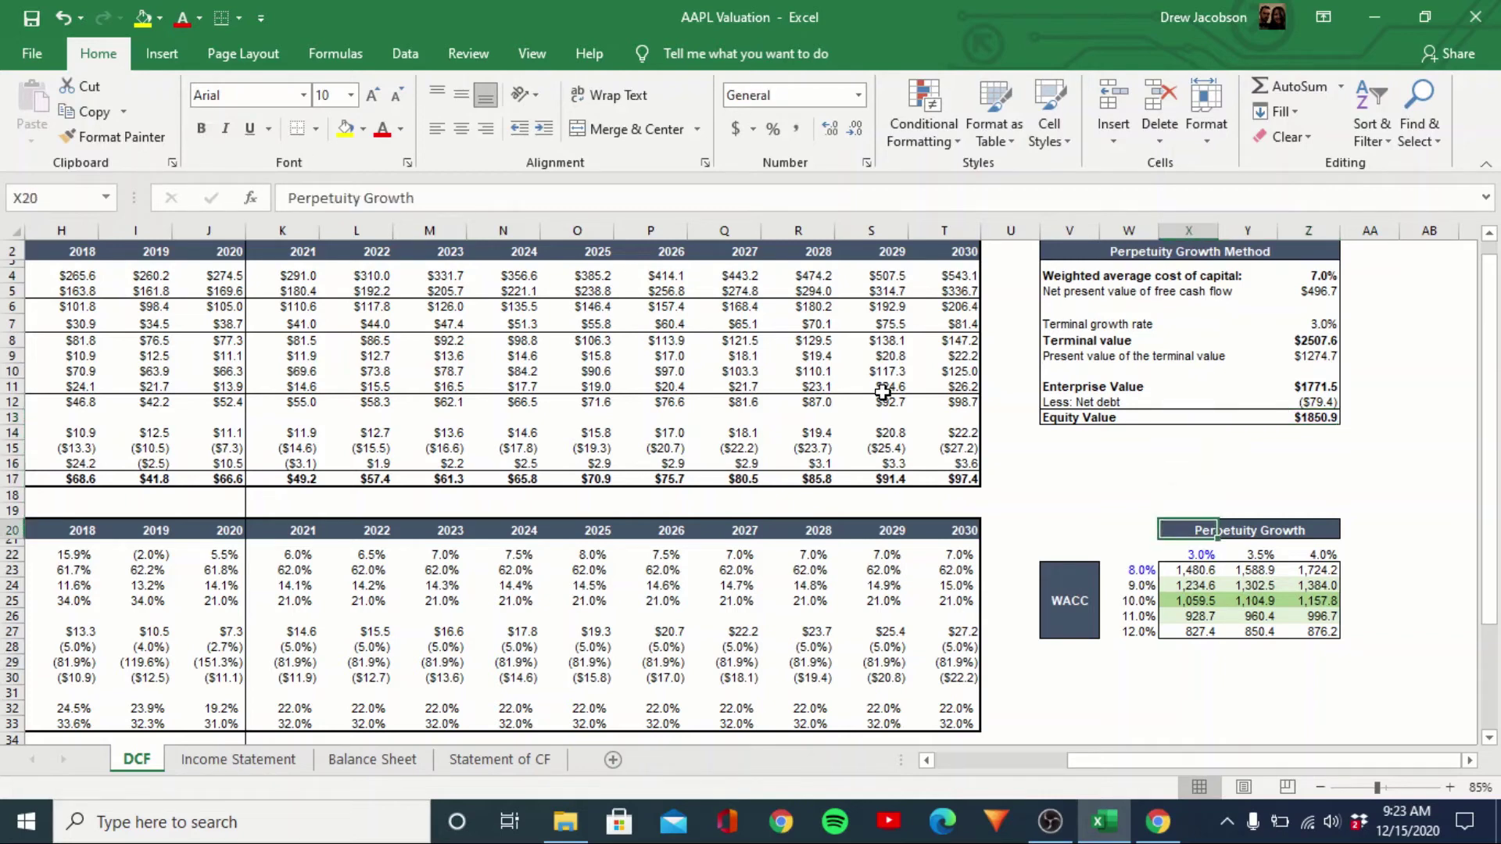
Set the first WACC row of the sensitivity table in W23 to 5%
key(Left)
key(Down)
text(5%)
key(Tab)
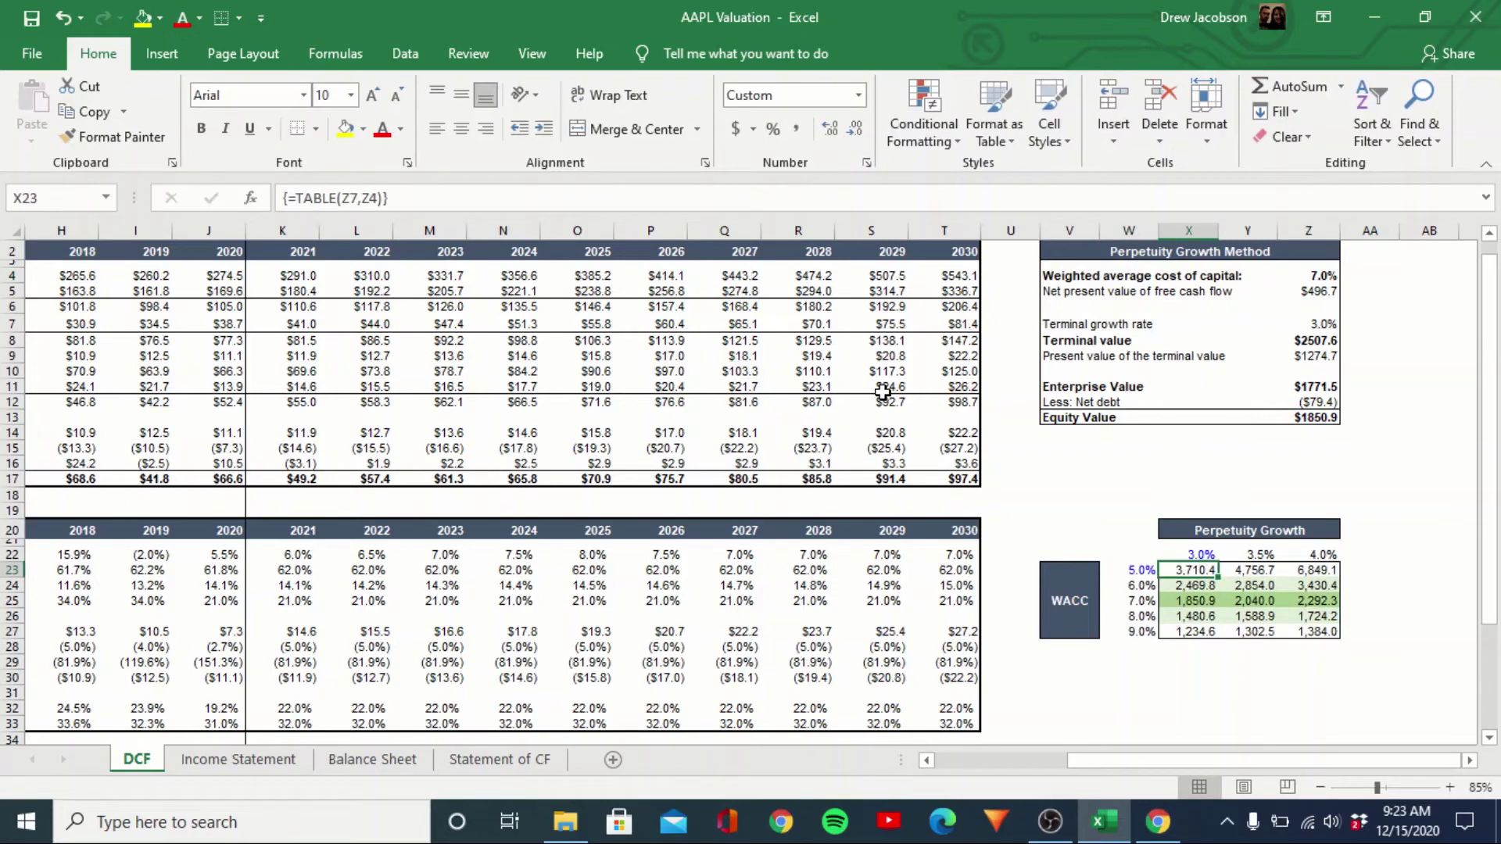
Check the recalculated sensitivity results and the formula stepping the WACC rows
key(Left)
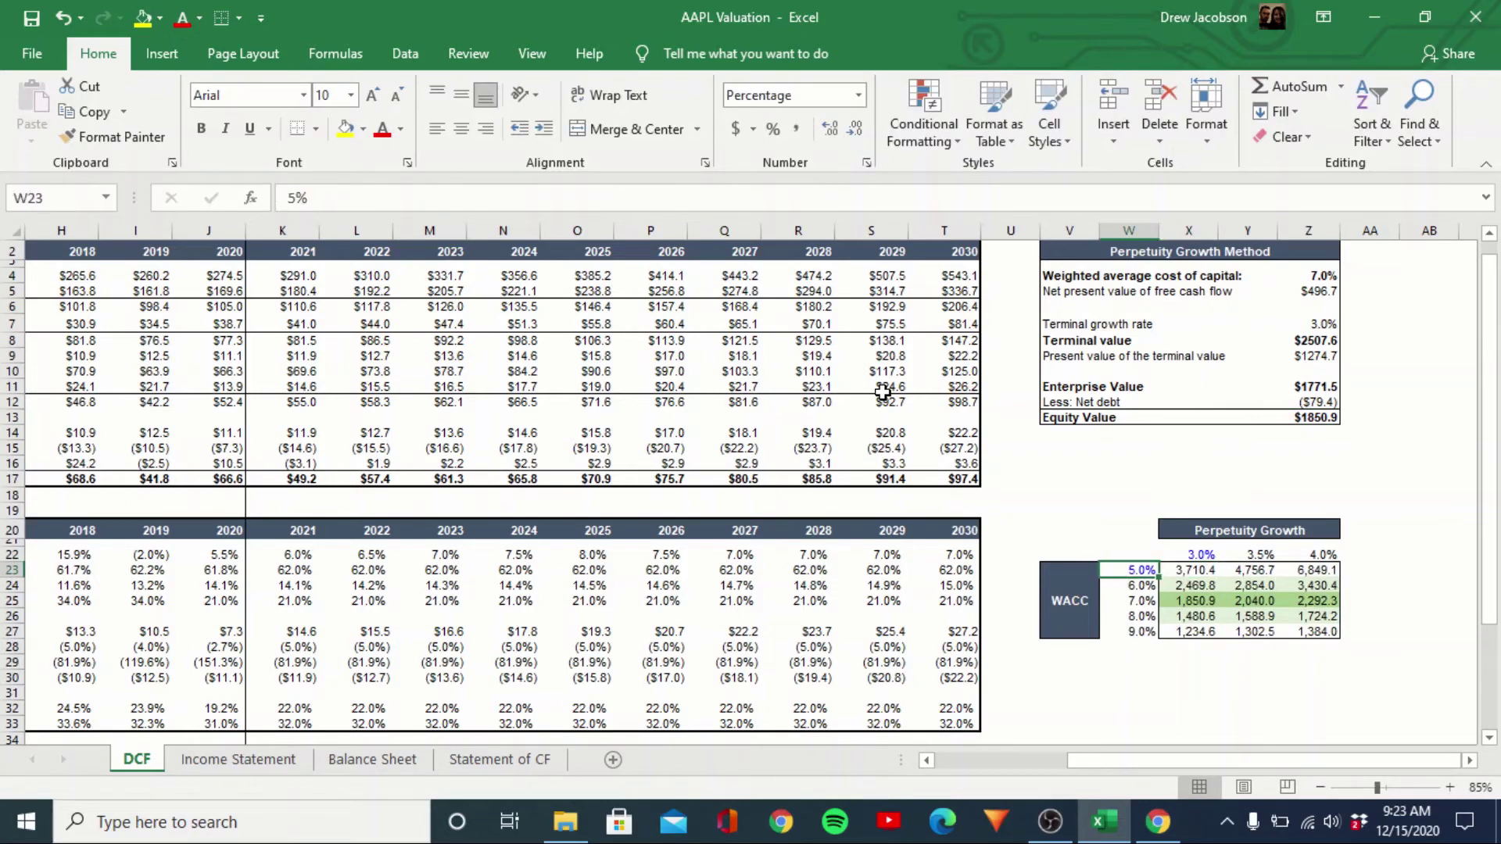
key(Right)
key(Down)
key(Down)
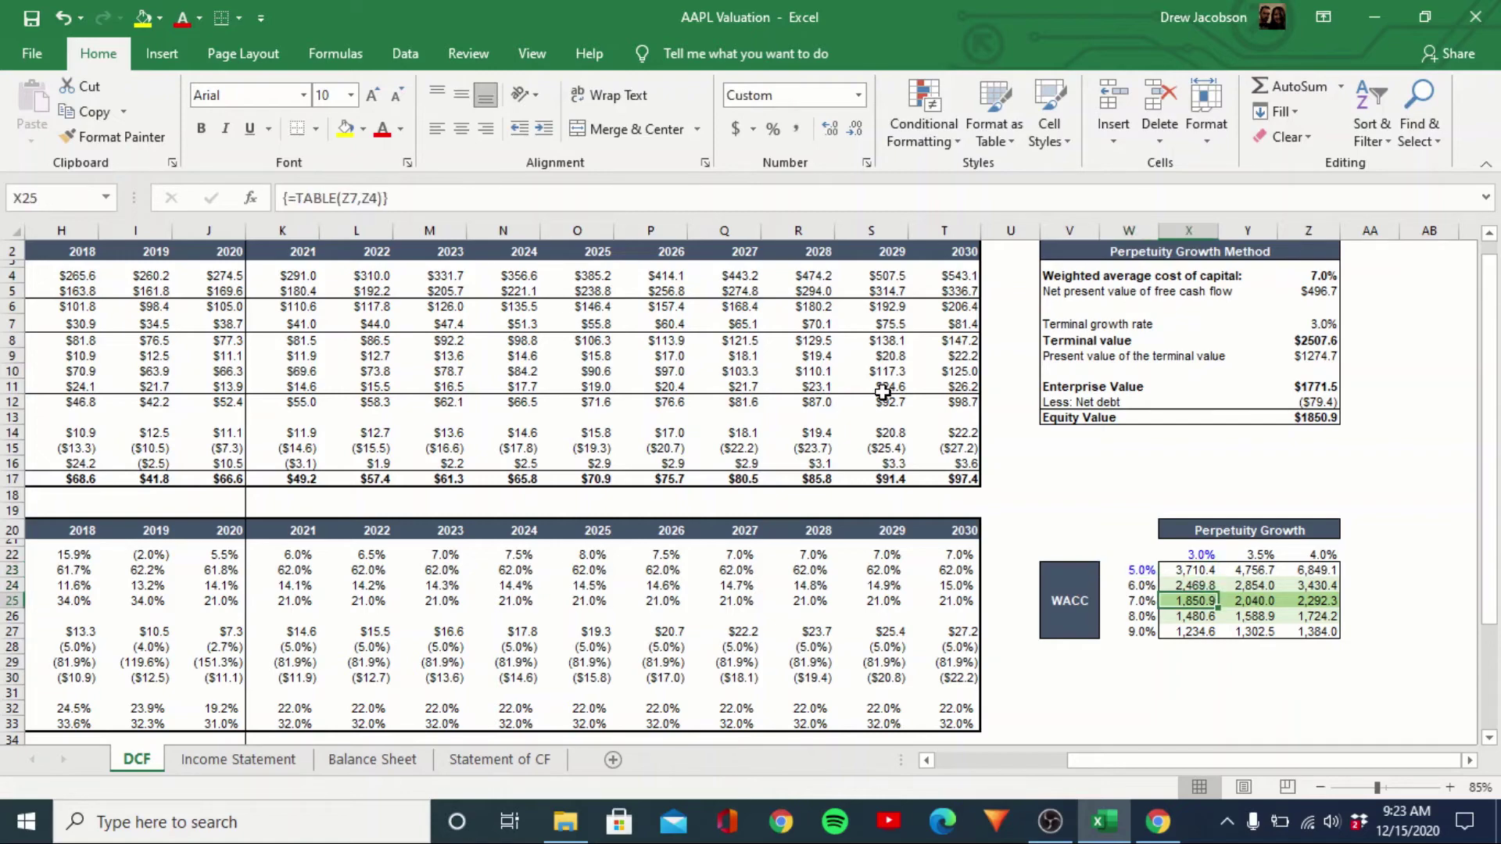
key(Up)
key(Up)
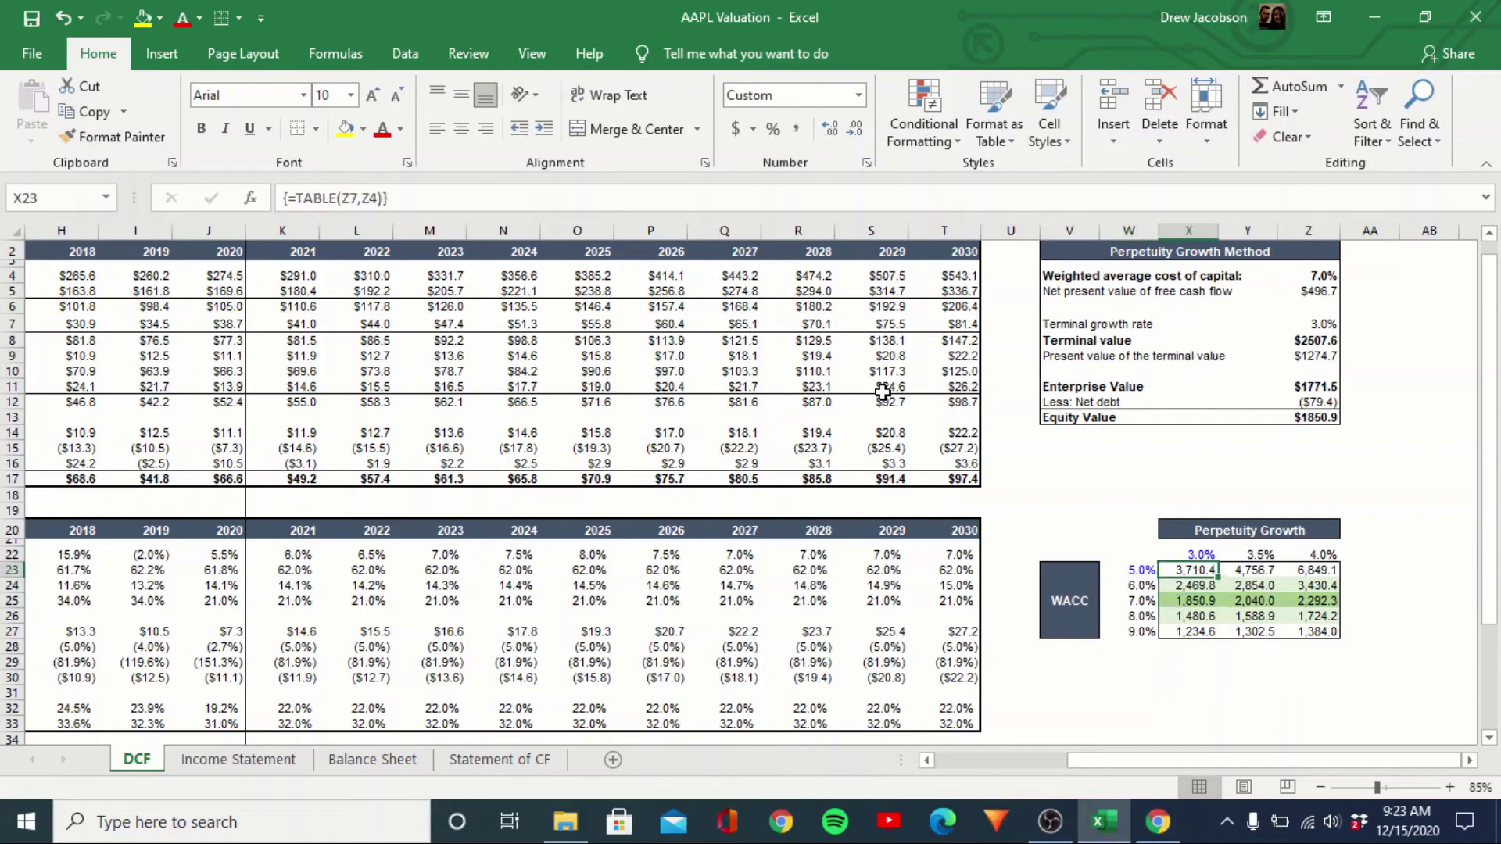
key(Left)
key(Right)
key(Down)
key(Down)
key(Left)
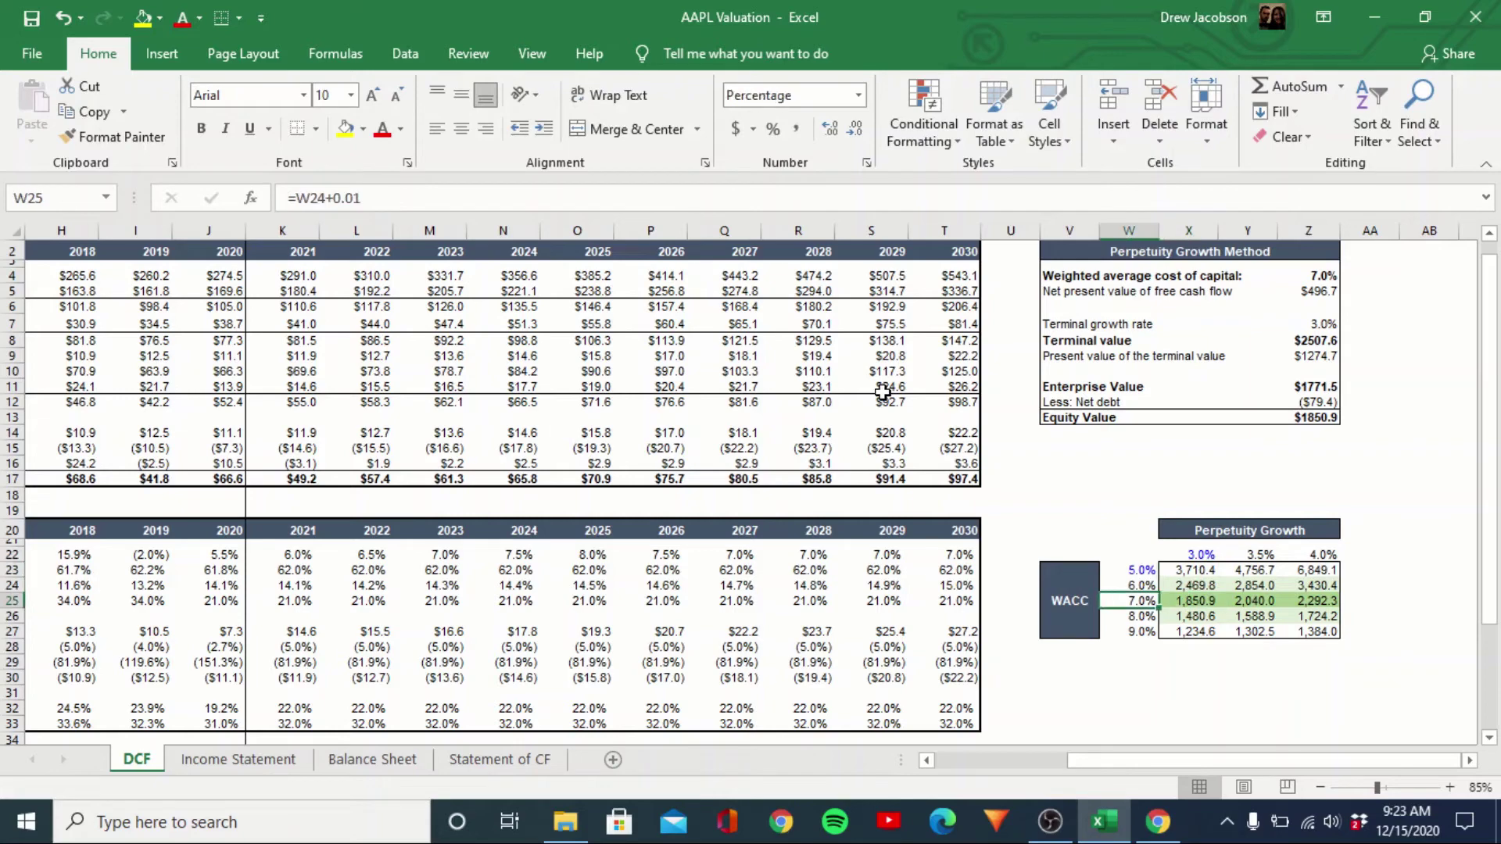
Compare the equity values across the 7% WACC row of the table
key(Right)
key(Right)
key(Right)
key(Left)
key(Left)
key(Right)
key(Right)
key(Left)
key(Left)
key(Right)
key(Right)
key(Left)
key(Left)
key(Up)
key(Up)
key(Up)
key(Up)
key(Up)
key(Up)
key(Up)
key(Up)
key(Up)
key(Up)
key(Up)
key(Up)
key(Up)
key(Up)
key(Up)
key(Up)
key(Up)
key(Up)
key(Up)
key(Up)
key(Right)
key(Right)
key(Right)
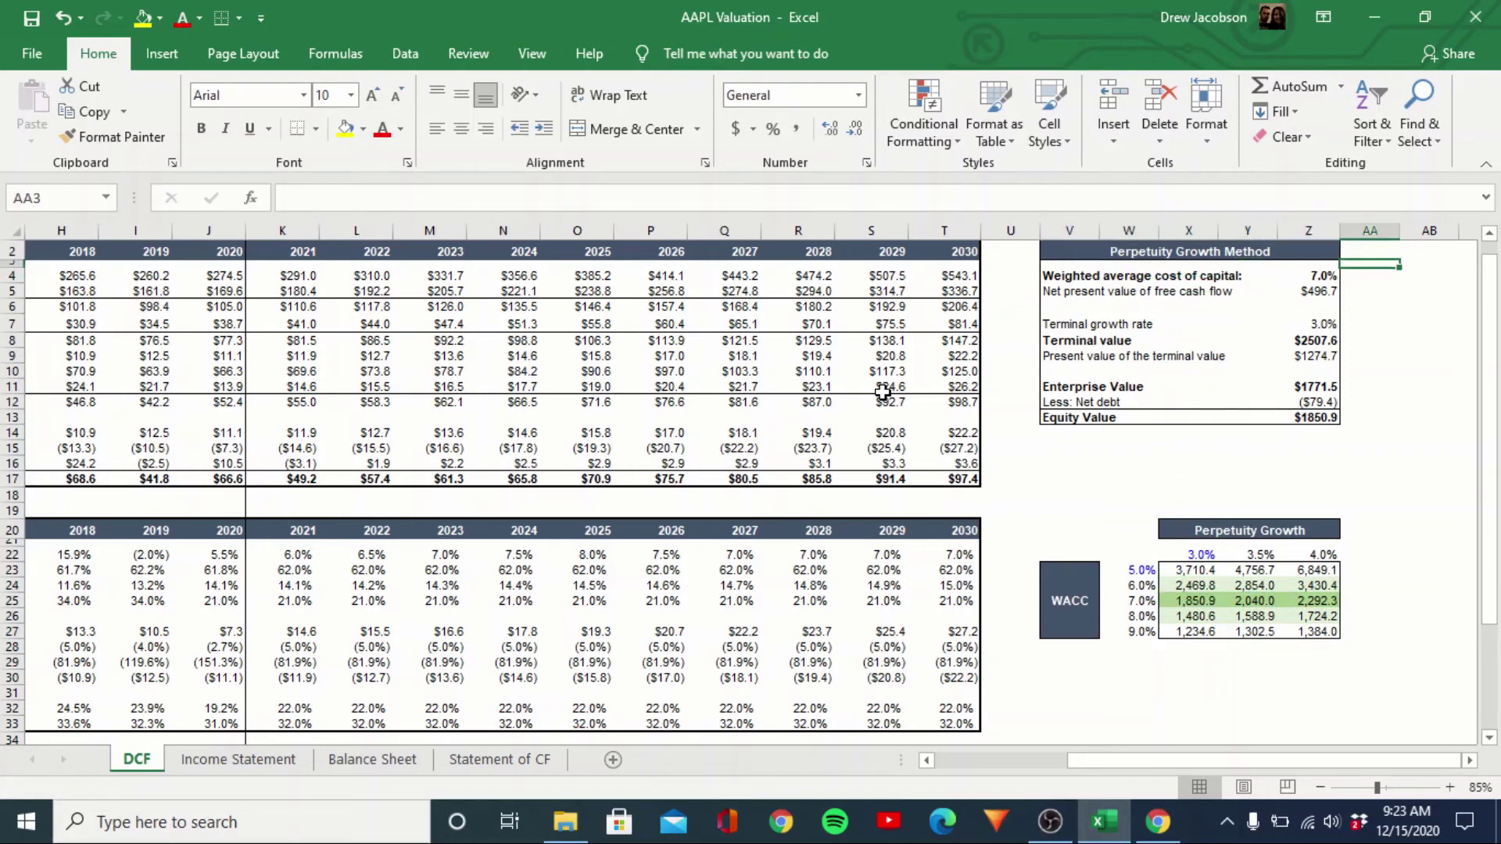
Set the base WACC in Z4 back to 10%
key(Left)
key(Down)
text(10)
key(Return)
key(Down)
key(Down)
key(Down)
key(Down)
key(Down)
key(Down)
key(Down)
key(Down)
key(Down)
key(Down)
key(Down)
key(Down)
key(Down)
key(Down)
key(Down)
key(Down)
key(Down)
key(Down)
key(Down)
key(Left)
key(Left)
key(Left)
Change the first WACC row in W23 to 7% and view the recalculated rows
key(Up)
text(7)
key(Return)
key(Down)
key(Down)
key(Down)
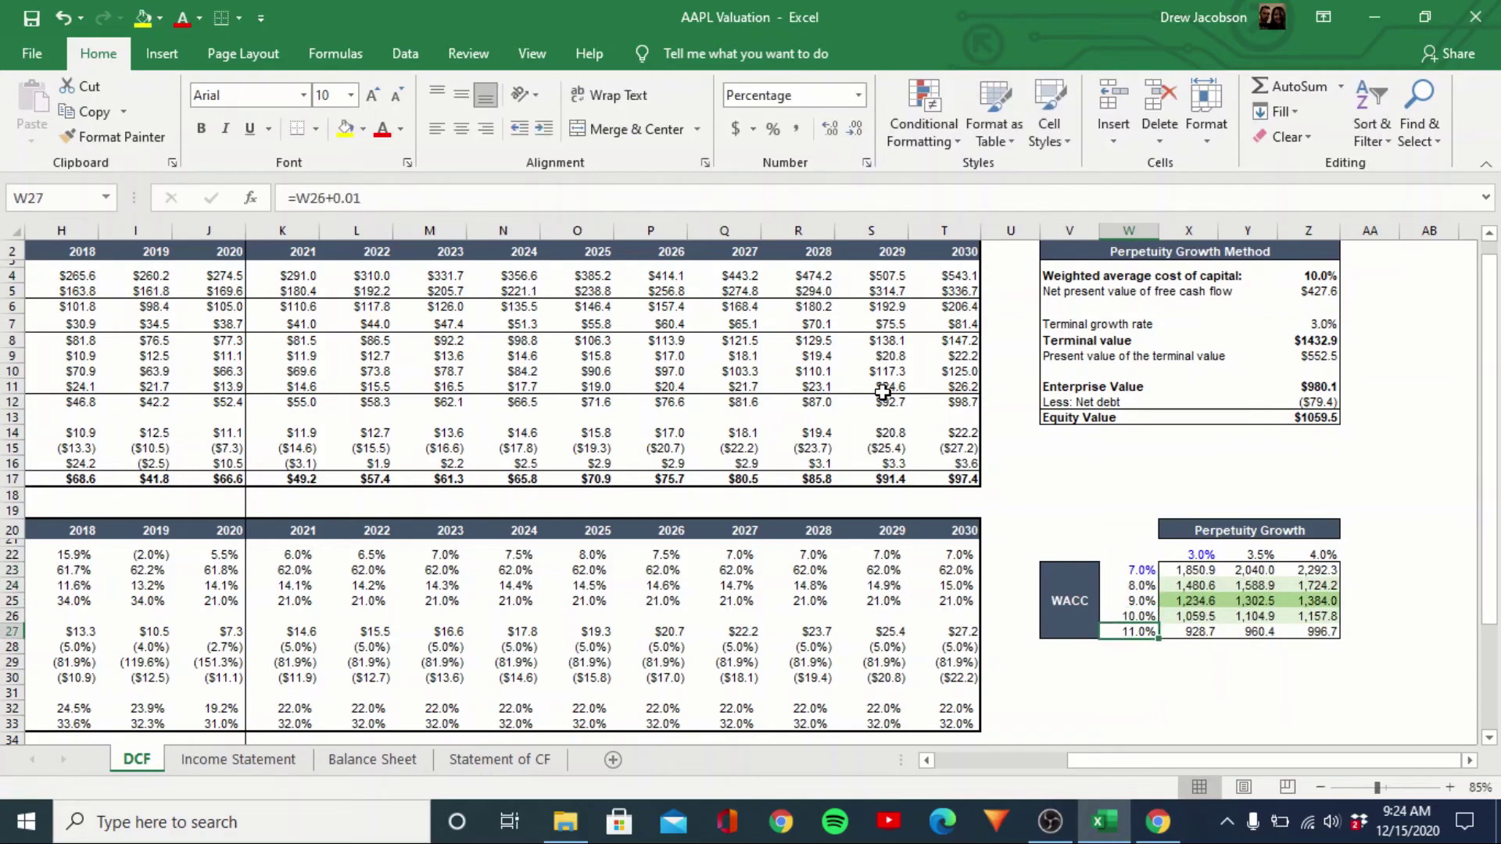
key(Up)
key(Right)
key(Right)
key(Right)
key(Left)
key(Left)
Review the 10% WACC row results and the WACC step formulas in W25 and W26
key(Right)
key(Right)
key(shift+Left)
key(shift+Left)
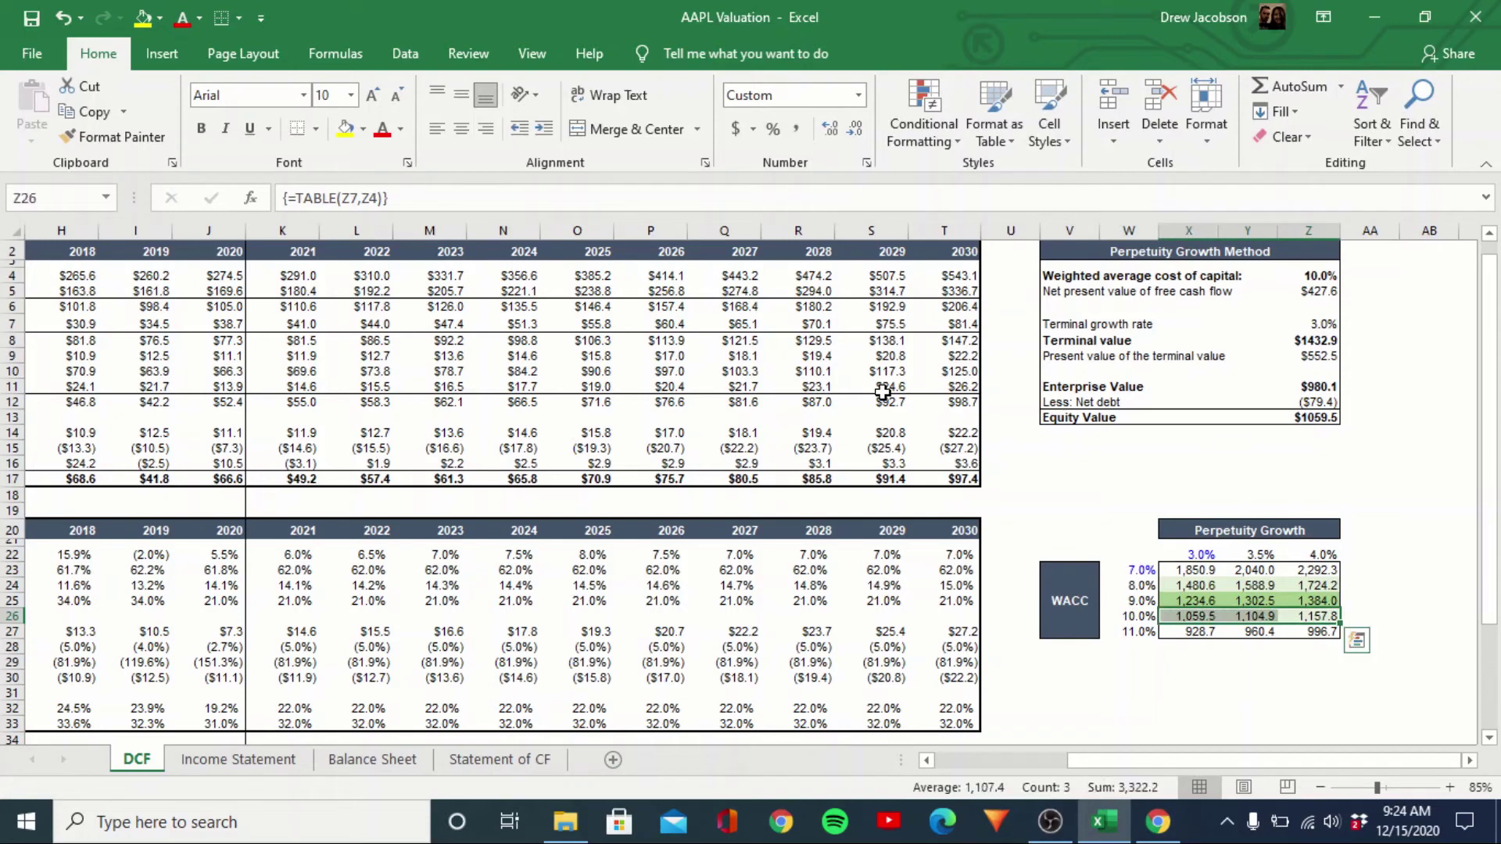
key(Left)
key(Right)
key(Left)
key(Left)
key(Left)
key(Right)
key(Right)
key(Right)
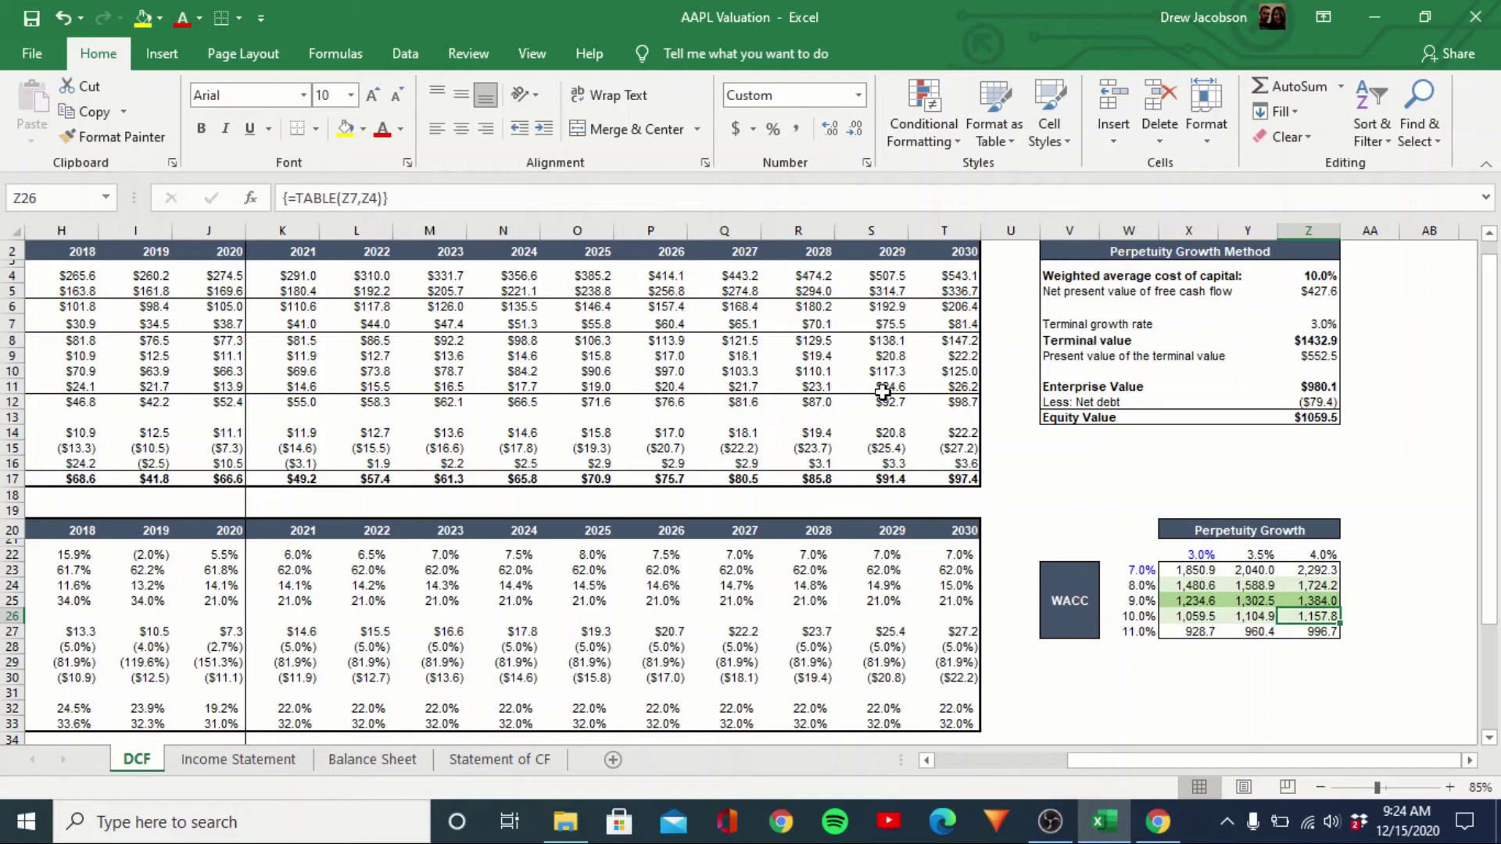
key(Left)
key(Left)
key(Left)
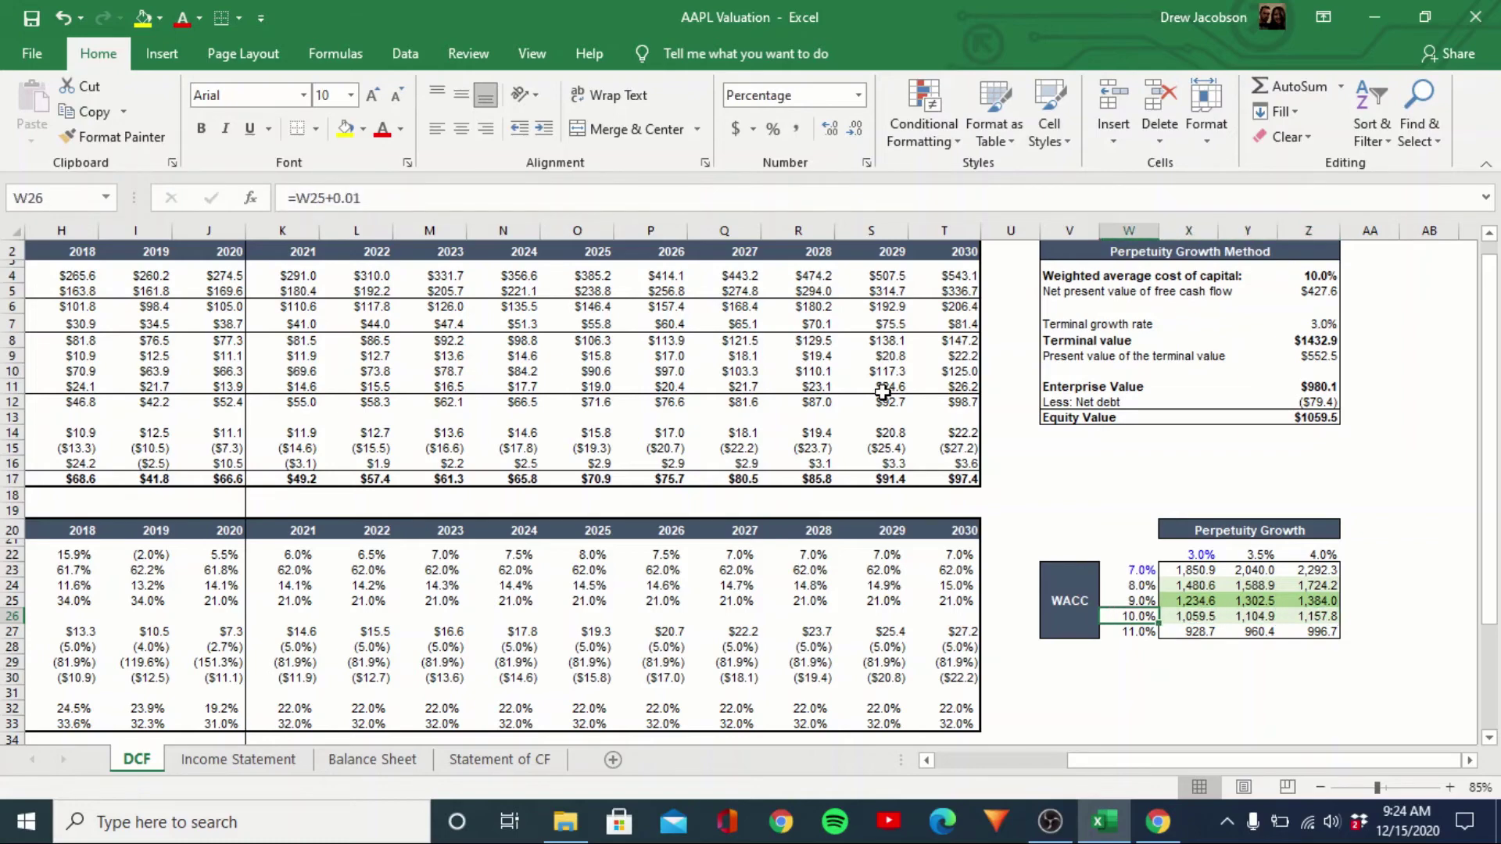
key(Up)
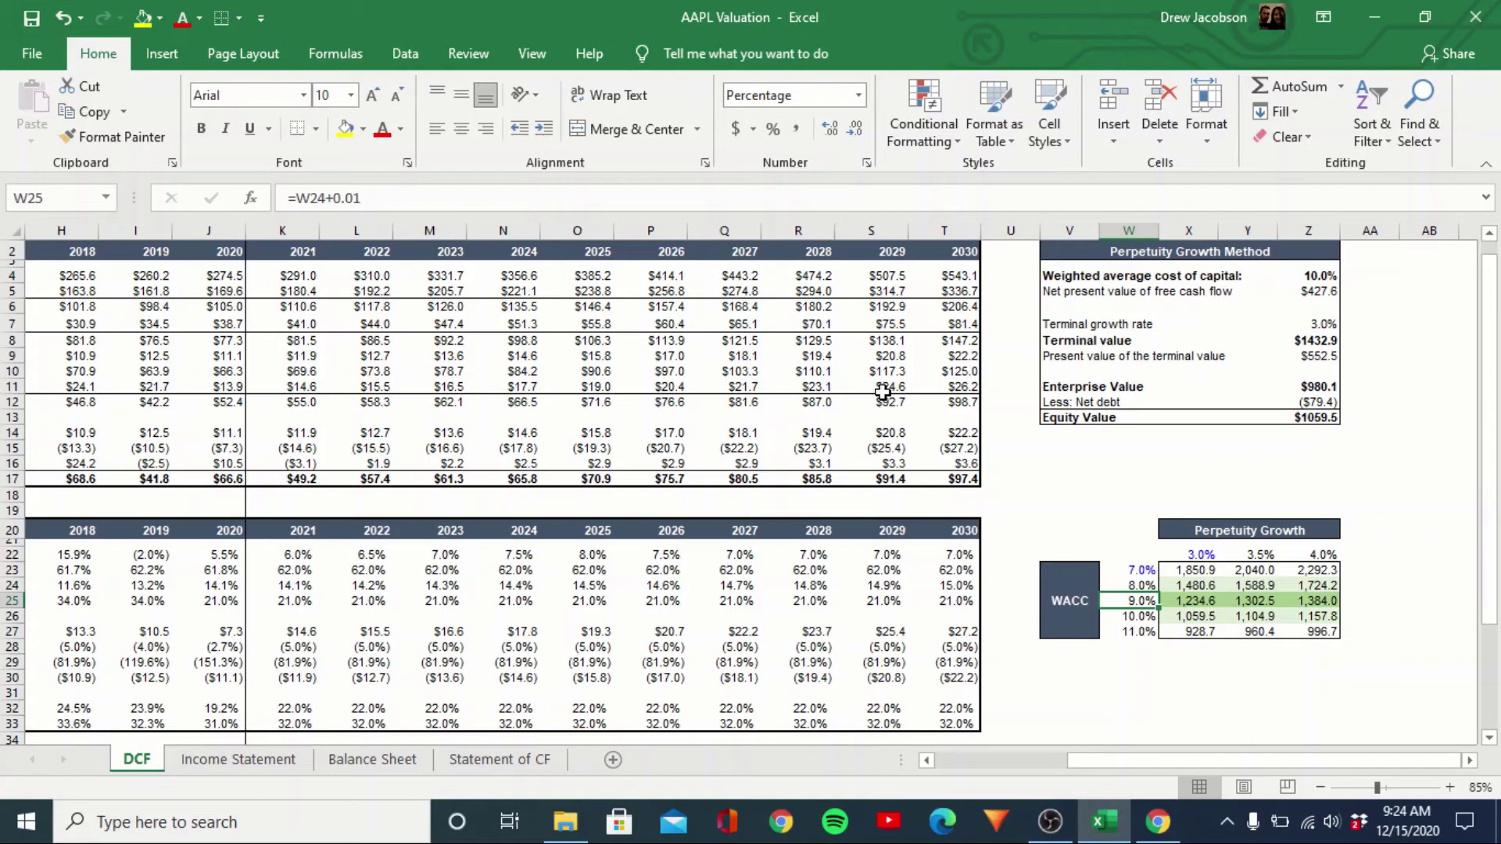
Compare the top-row results, including 7% WACC at 3.5% growth, then review row 22 sales growth
key(Right)
key(Up)
key(Up)
key(Right)
key(Left)
key(Right)
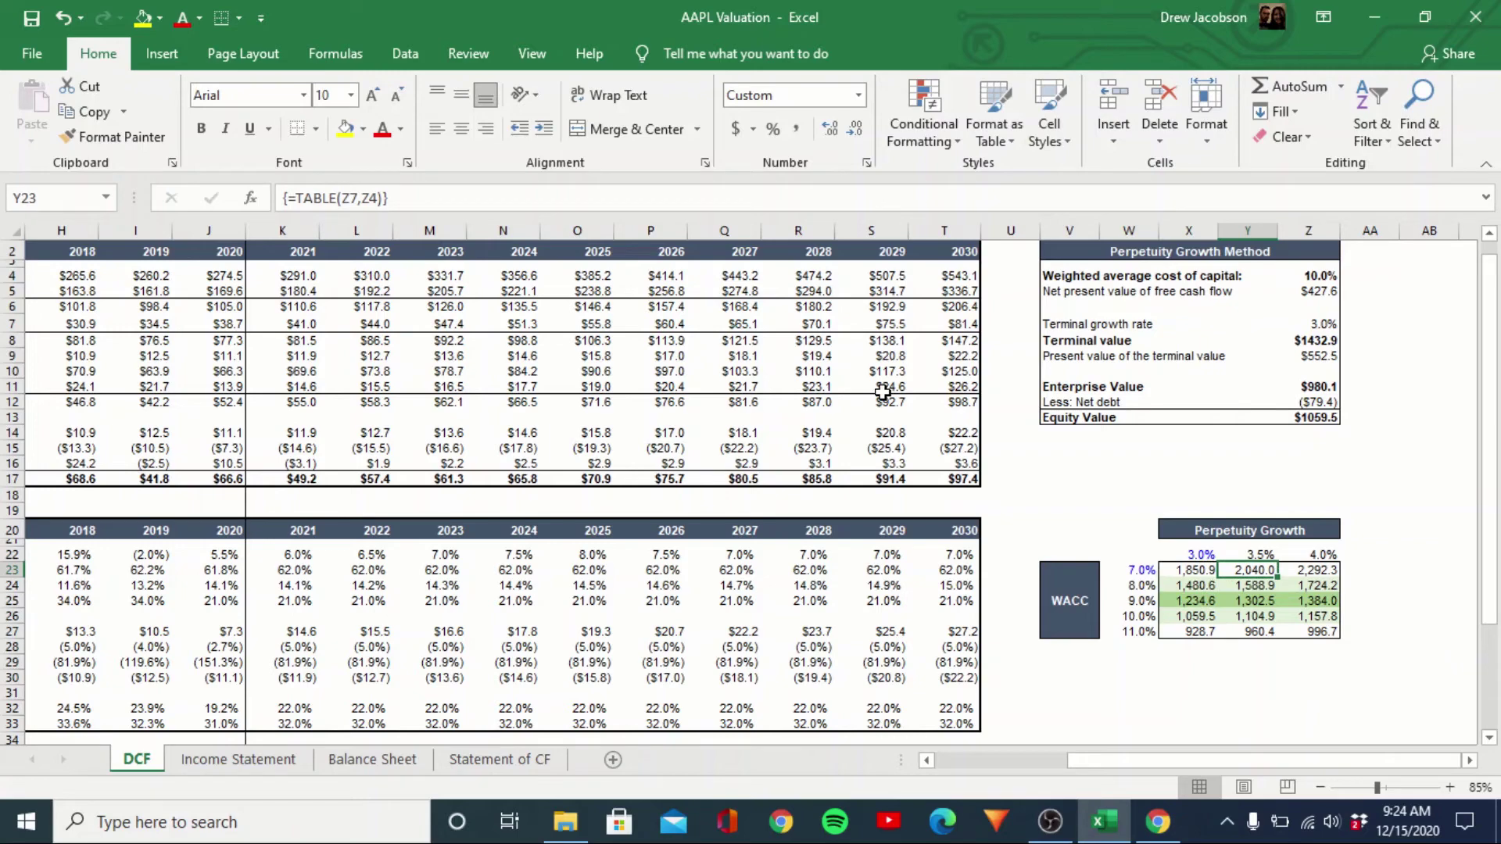
key(Left)
key(Left)
key(Left)
key(Left)
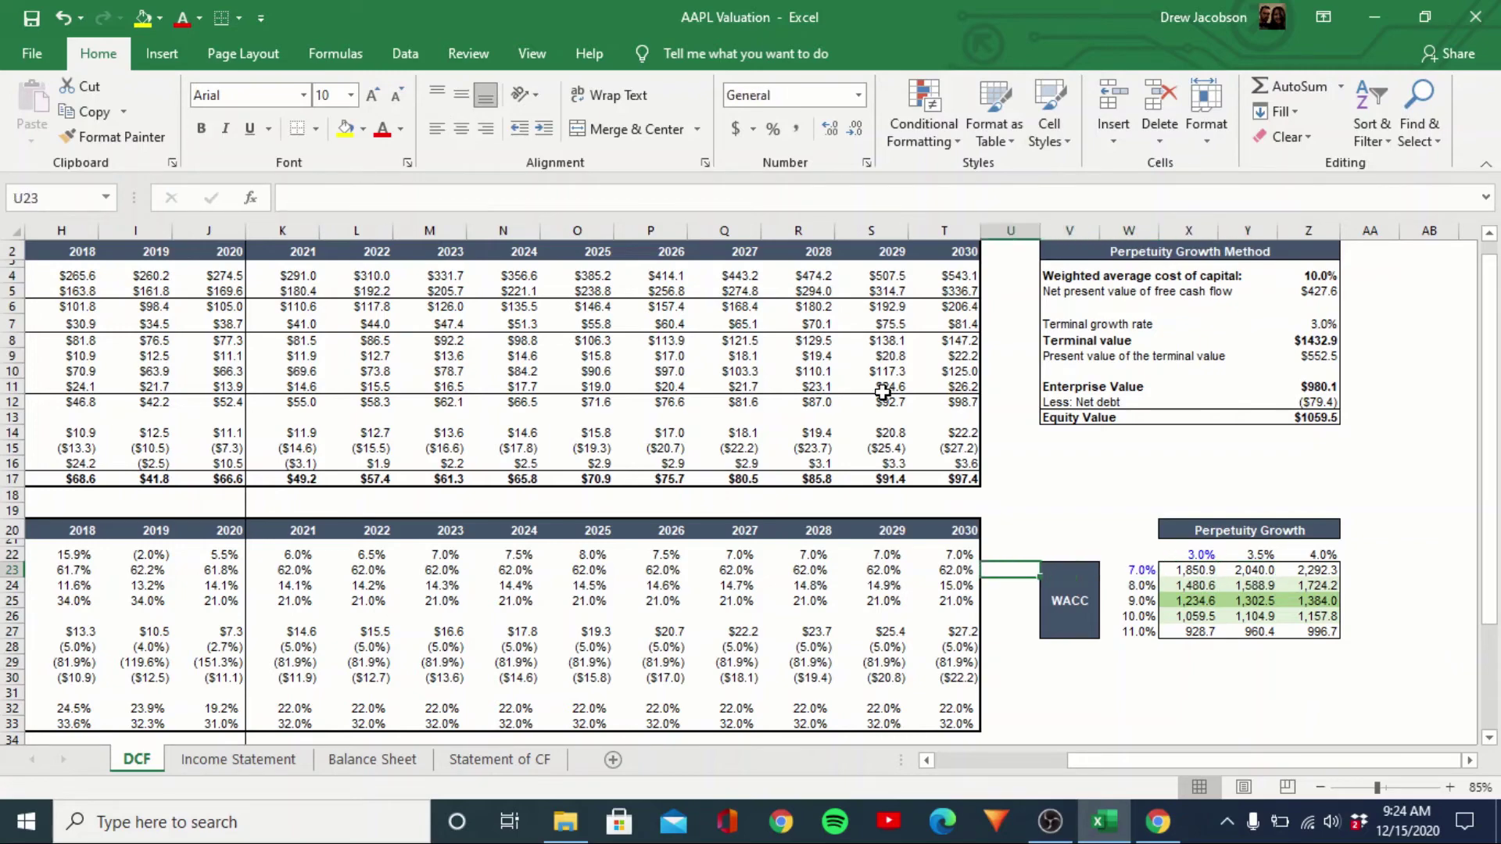
key(Left)
key(Left)
key(Left)
key(Left)
key(Left)
key(Left)
key(Left)
key(Left)
key(Left)
key(Left)
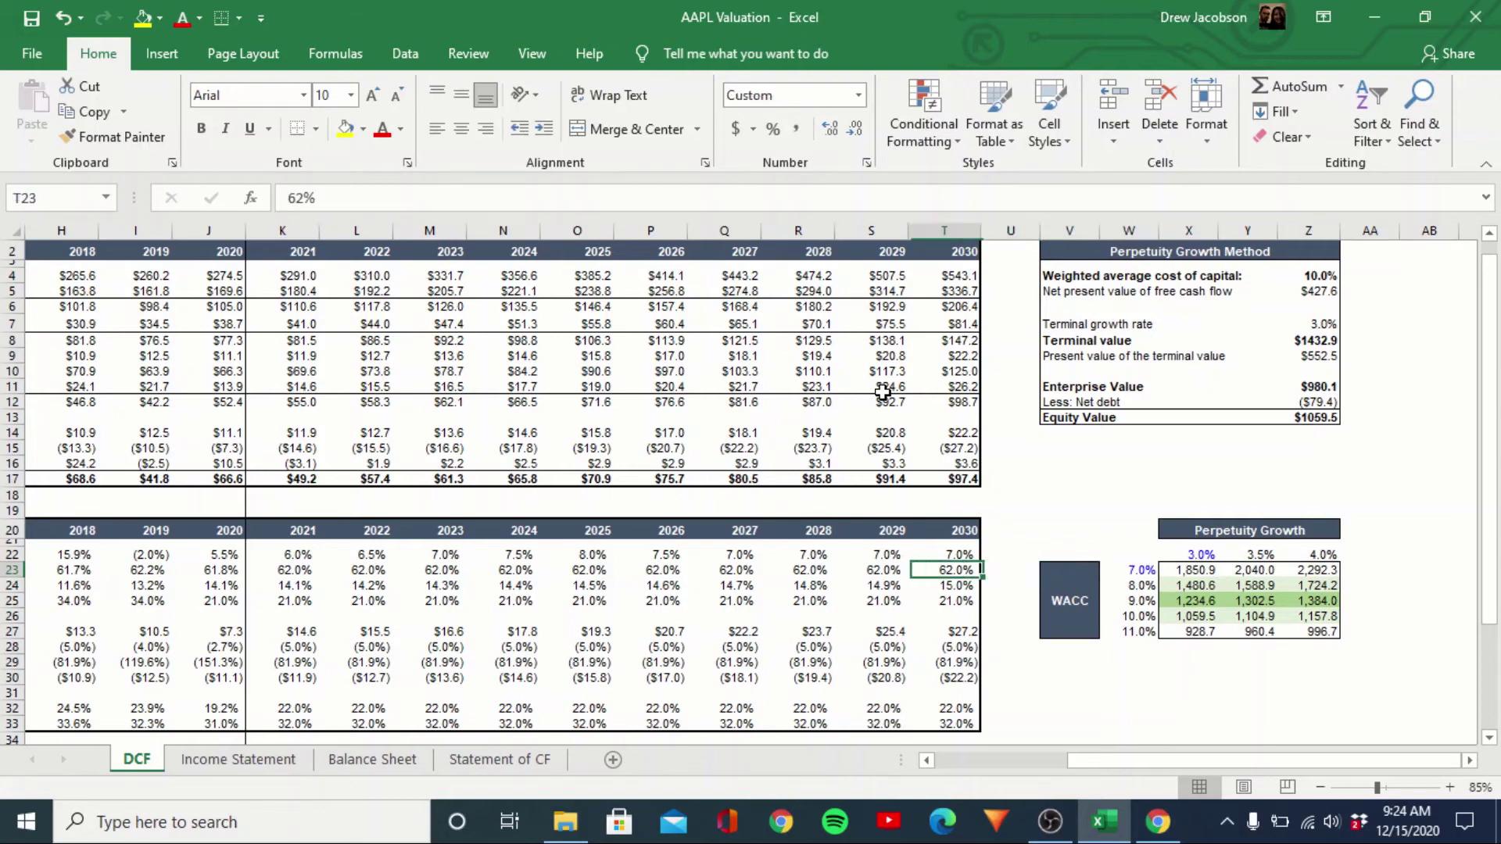
key(Up)
key(Right)
key(Right)
key(Right)
key(Right)
key(Right)
key(Right)
key(Right)
key(Right)
key(Right)
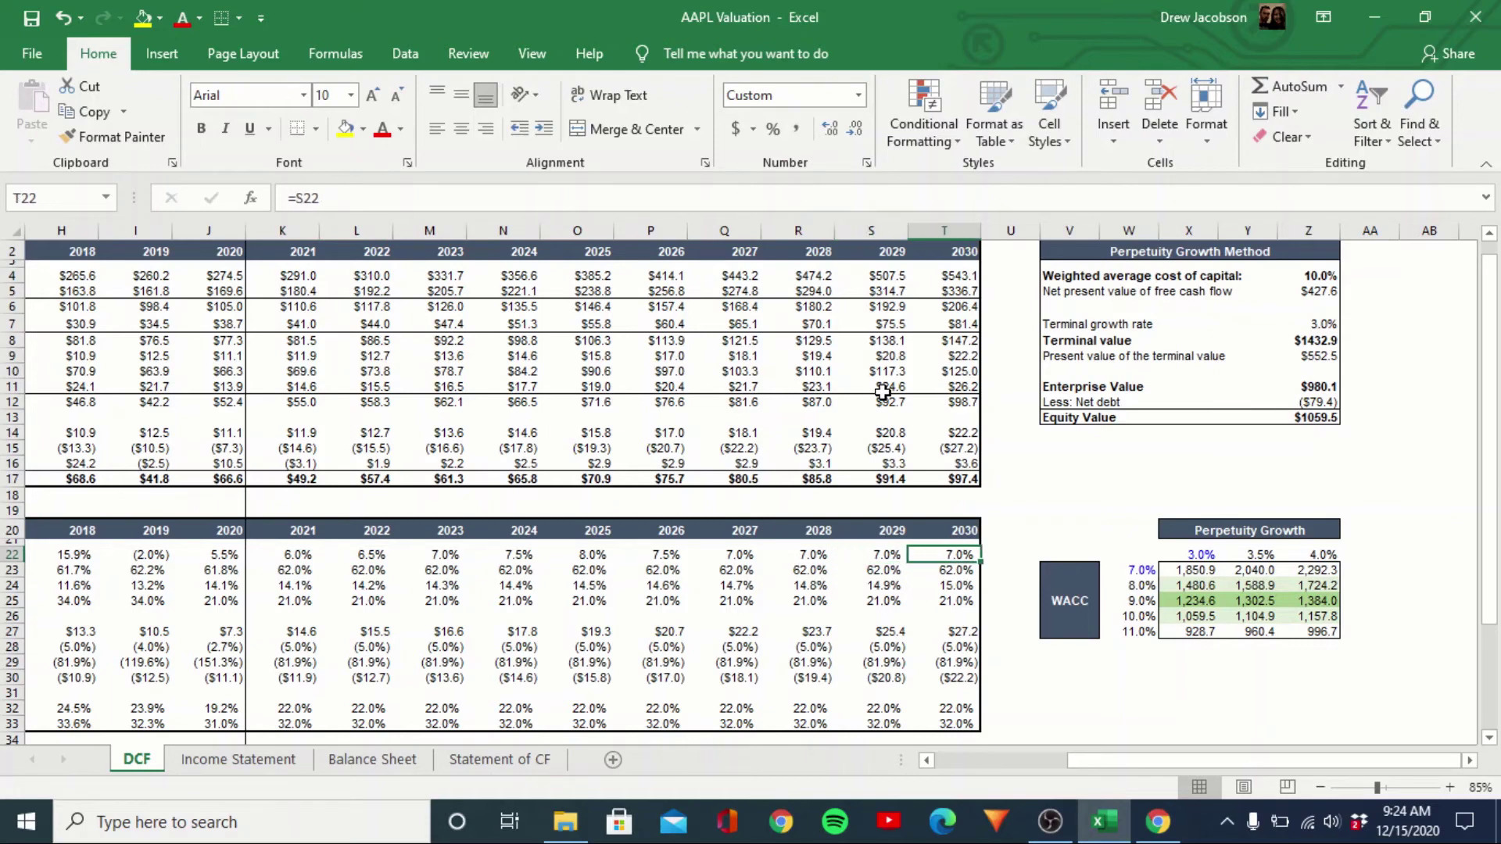
key(Left)
key(Left)
key(Left)
key(Left)
key(Left)
key(Left)
key(Left)
key(Left)
key(Left)
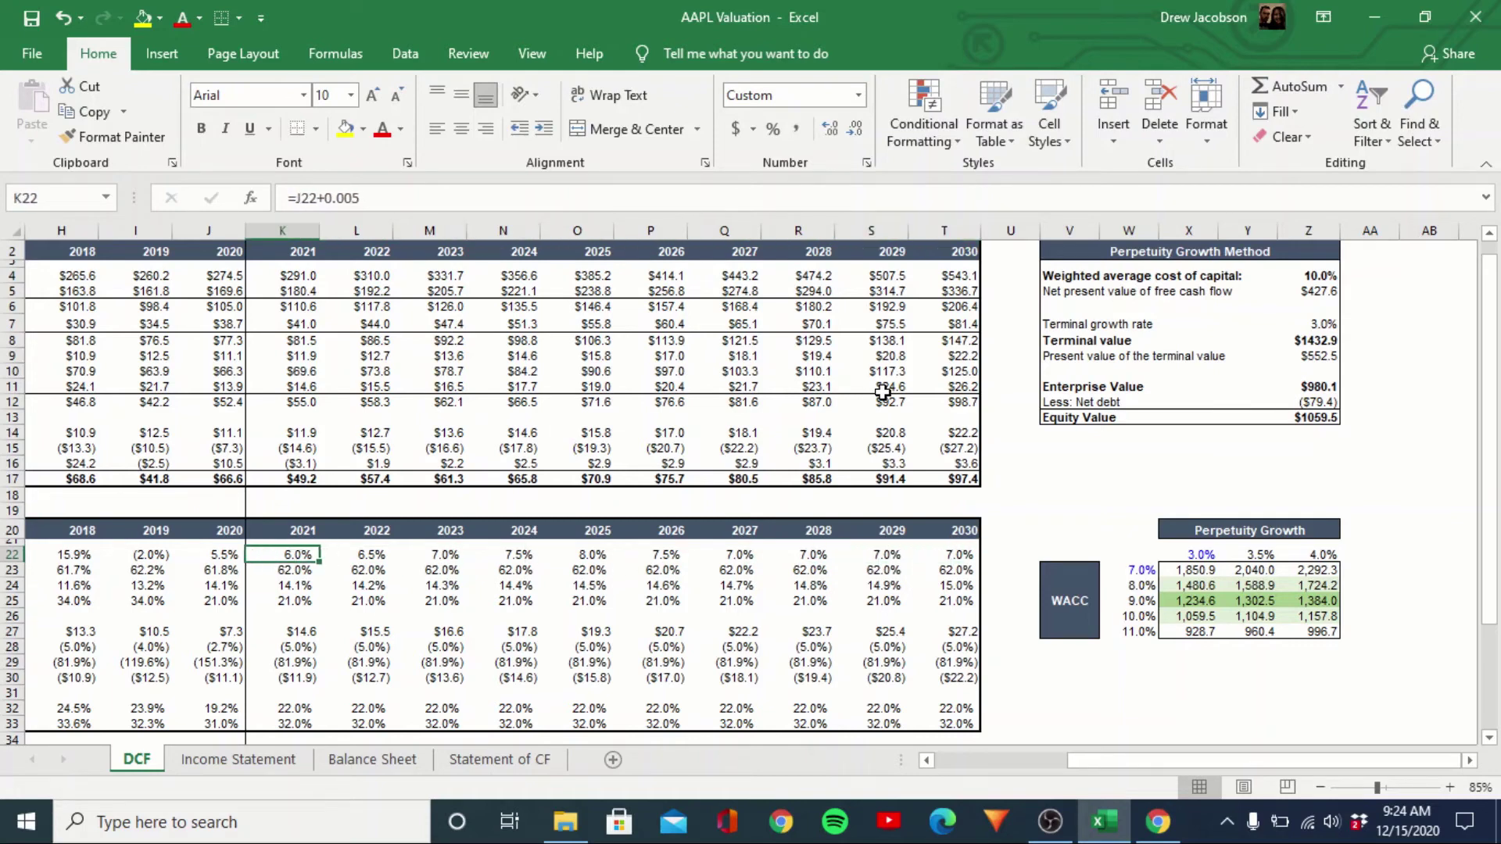
text(=)
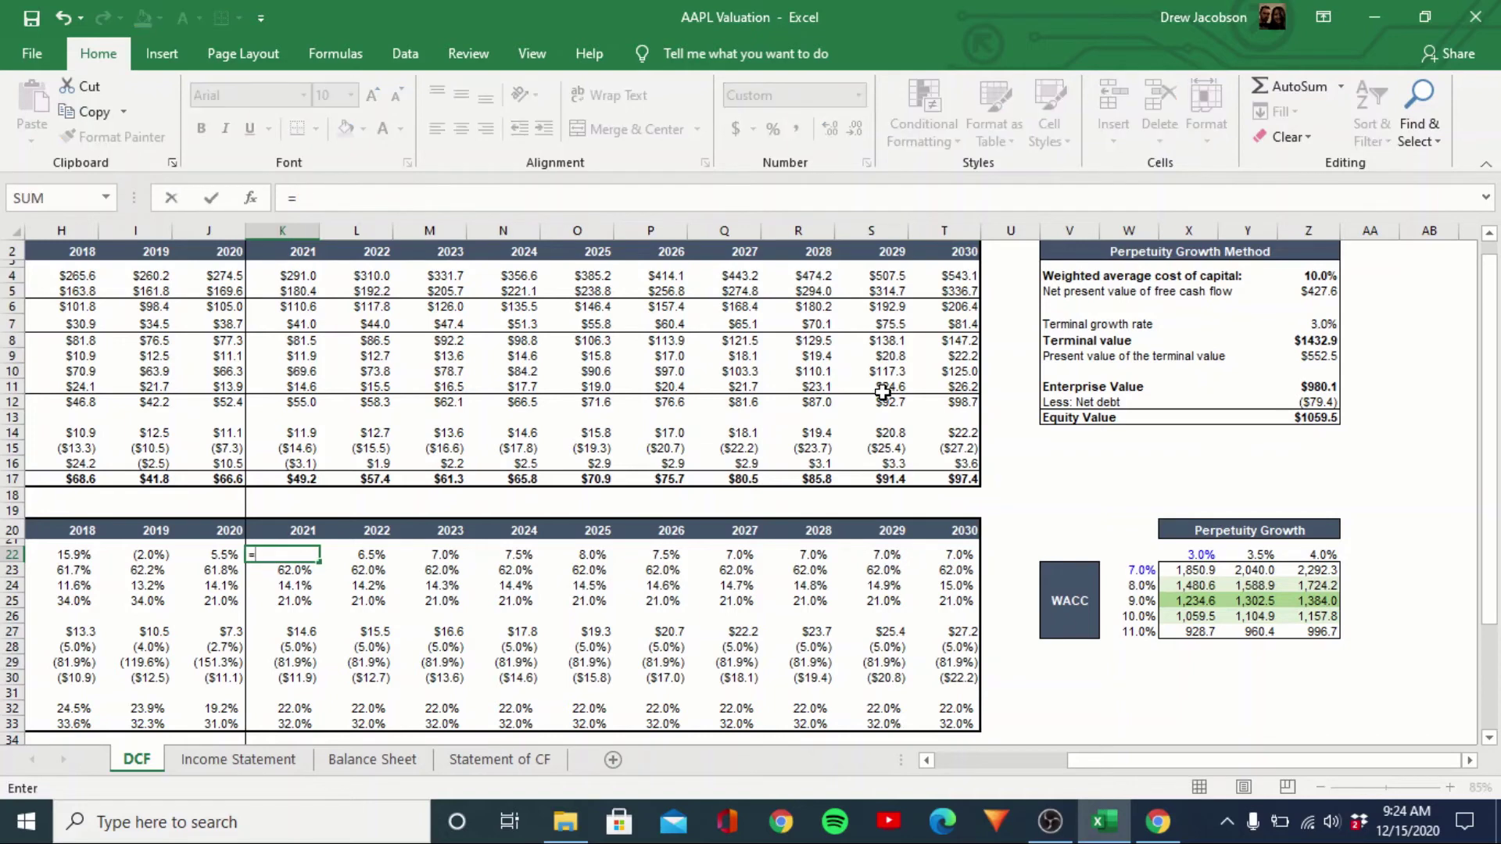
key(Left)
text(+0)
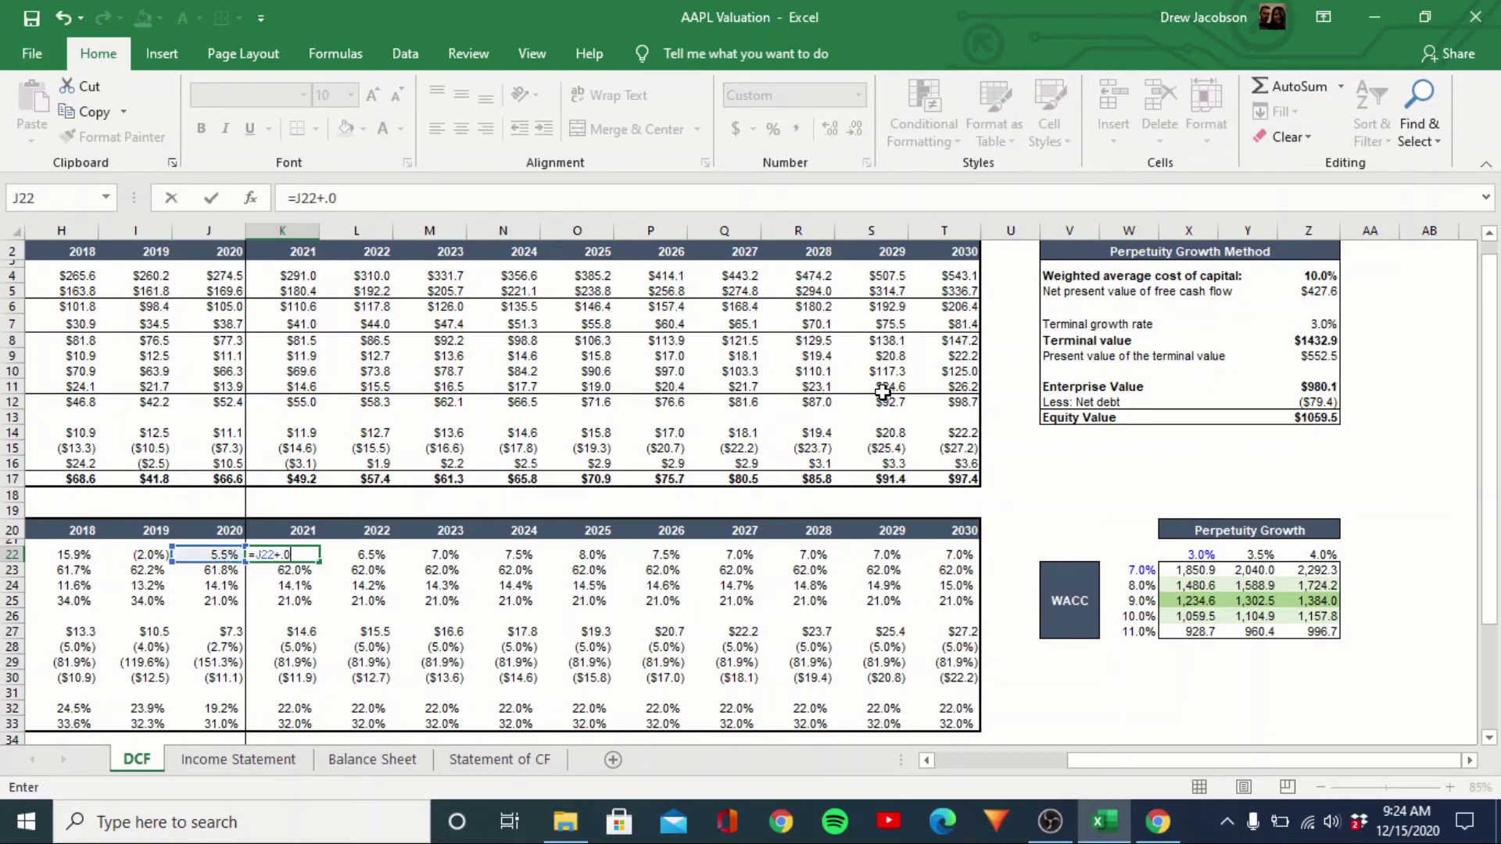
text(.005)
key(Return)
key(Up)
key(Right)
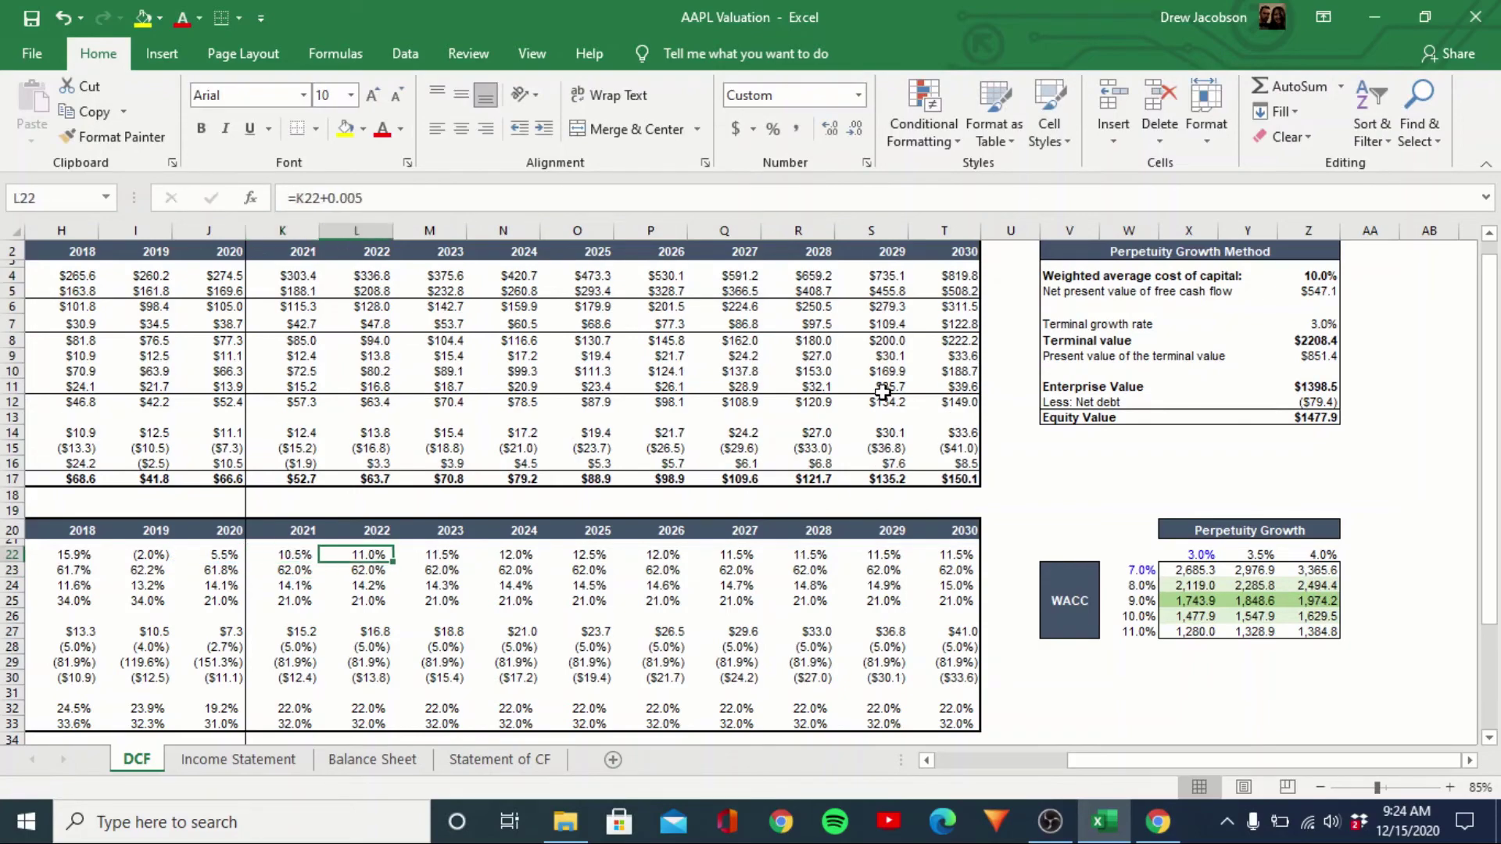
key(Right)
key(Right)
key(Right)
key(Right)
key(Right)
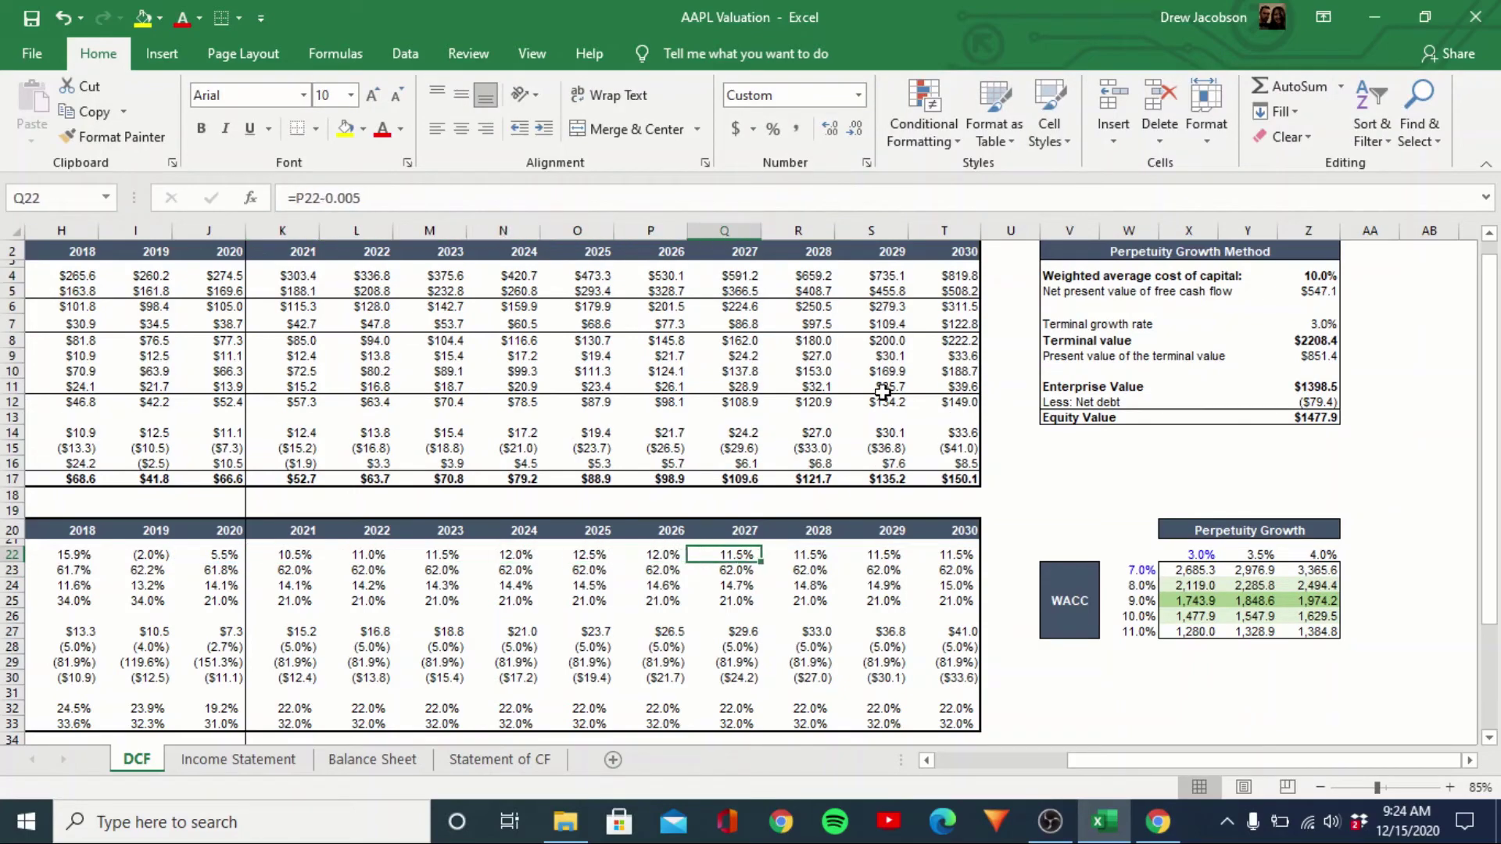
key(Right)
key(Right)
key(Right)
key(Left)
key(Left)
key(Left)
key(Left)
key(Left)
key(Left)
key(Left)
key(Left)
key(Left)
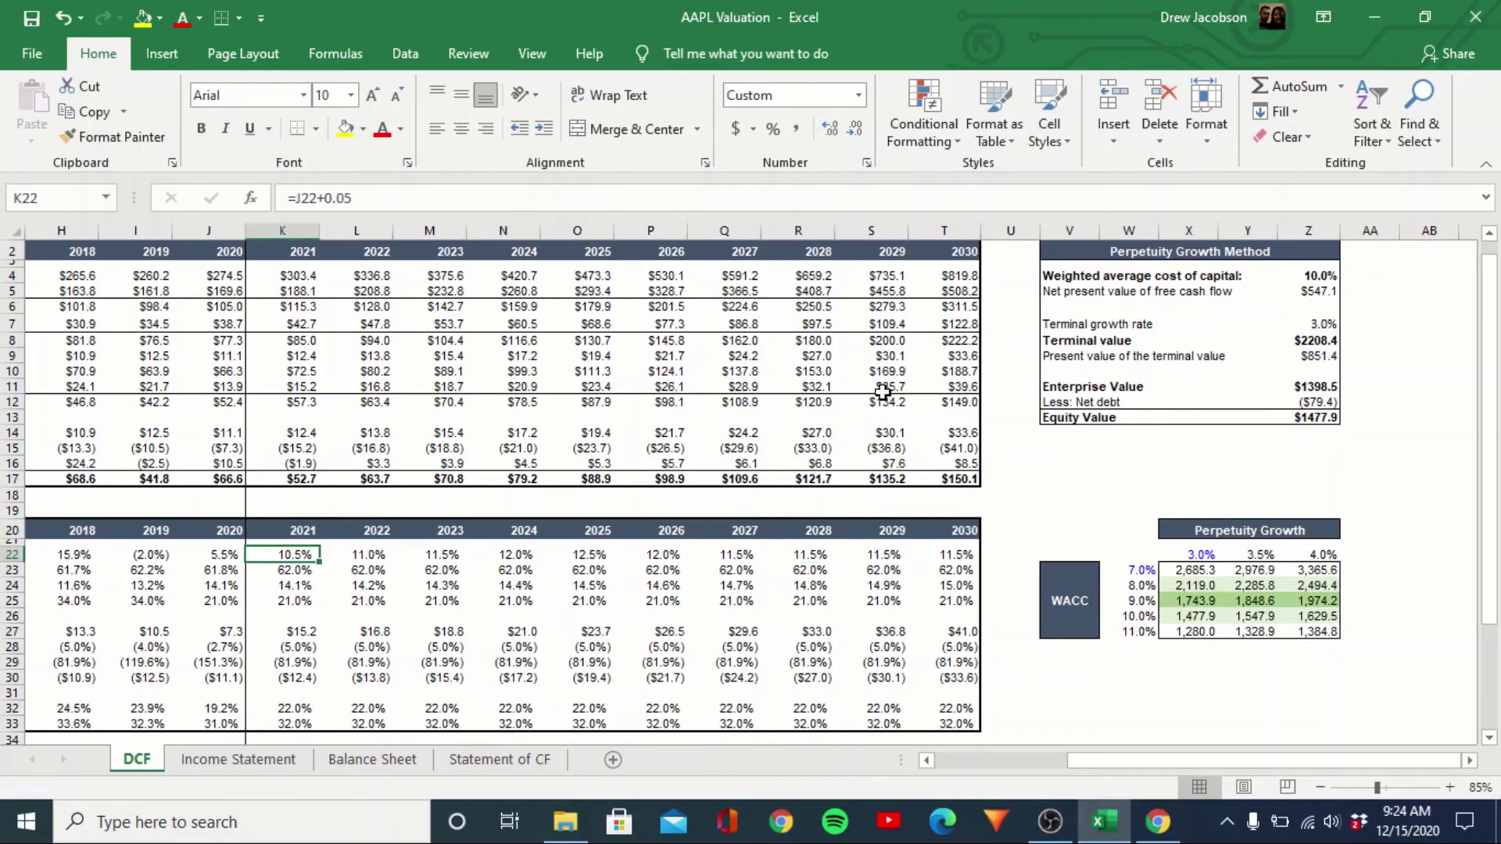
key(Left)
key(Left)
key(Left)
key(Left)
key(Right)
key(Right)
key(Right)
key(Left)
key(Left)
key(Left)
key(Right)
key(Right)
key(Right)
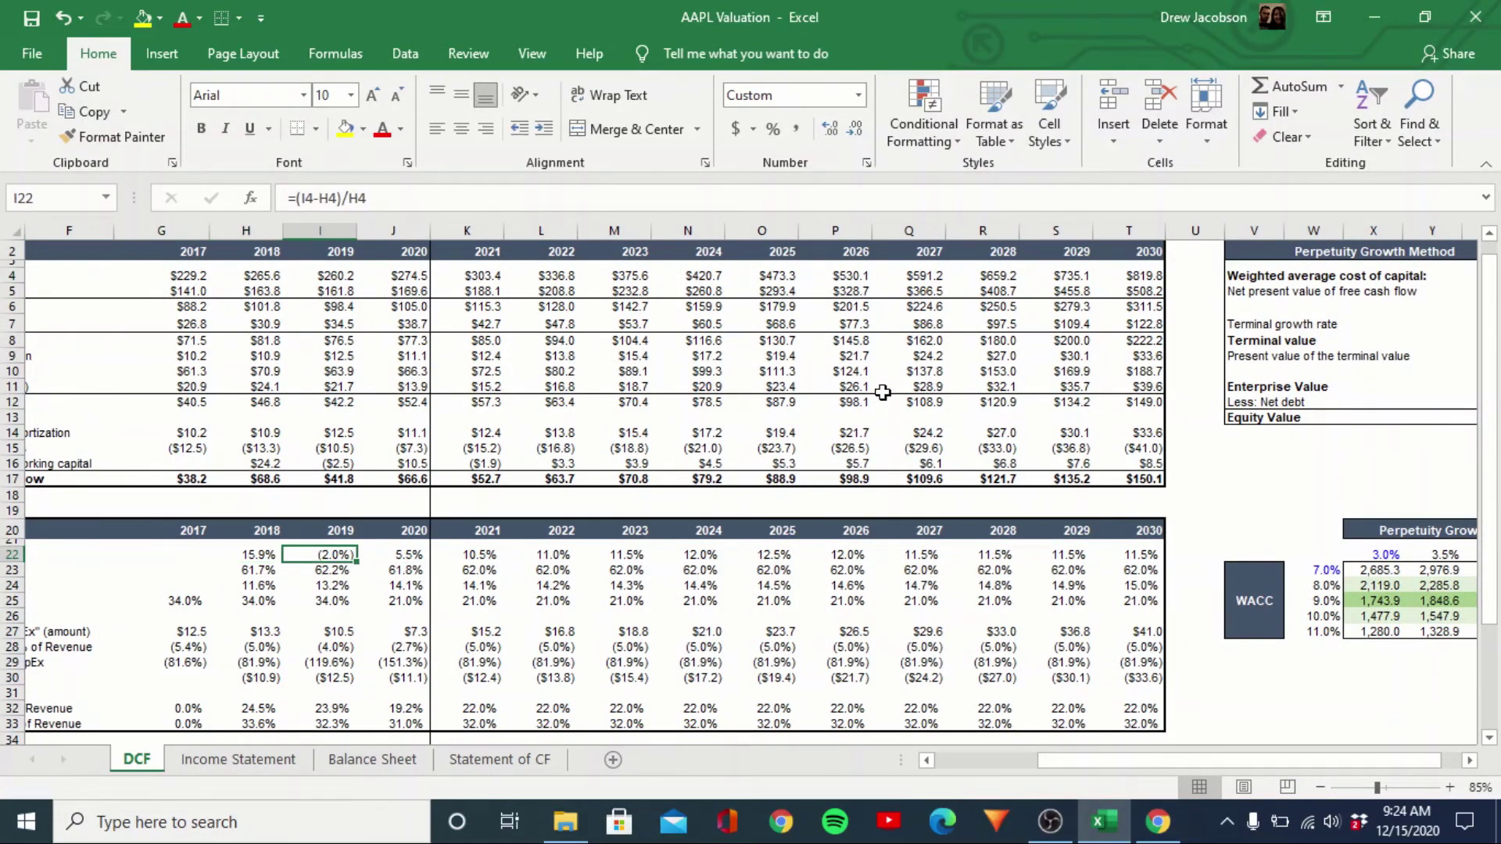
key(Right)
key(Right)
key(Right)
key(Right)
key(Right)
key(Right)
key(Right)
key(Right)
key(Right)
key(Right)
key(Right)
key(Right)
key(Right)
key(Right)
key(Right)
key(Right)
key(Left)
key(Left)
key(Left)
key(Left)
key(Left)
key(Left)
key(Left)
key(Left)
key(Left)
key(Left)
key(Left)
key(Left)
key(Left)
key(Left)
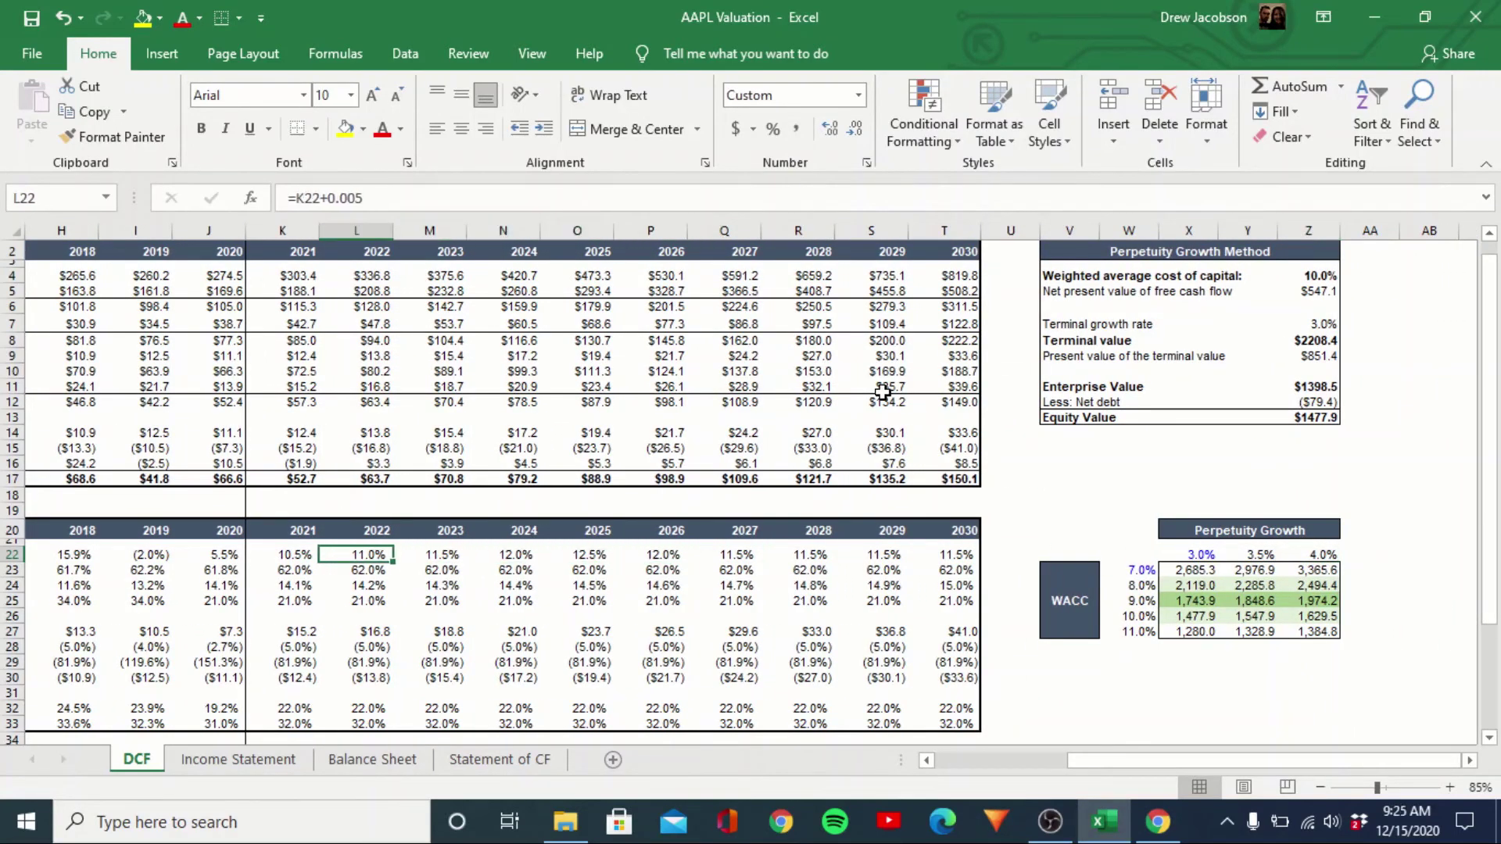
key(Left)
key(Right)
key(Right)
key(Right)
key(Right)
key(Right)
key(Right)
key(Right)
key(Right)
key(Right)
key(Right)
key(Right)
key(Right)
key(Right)
key(Right)
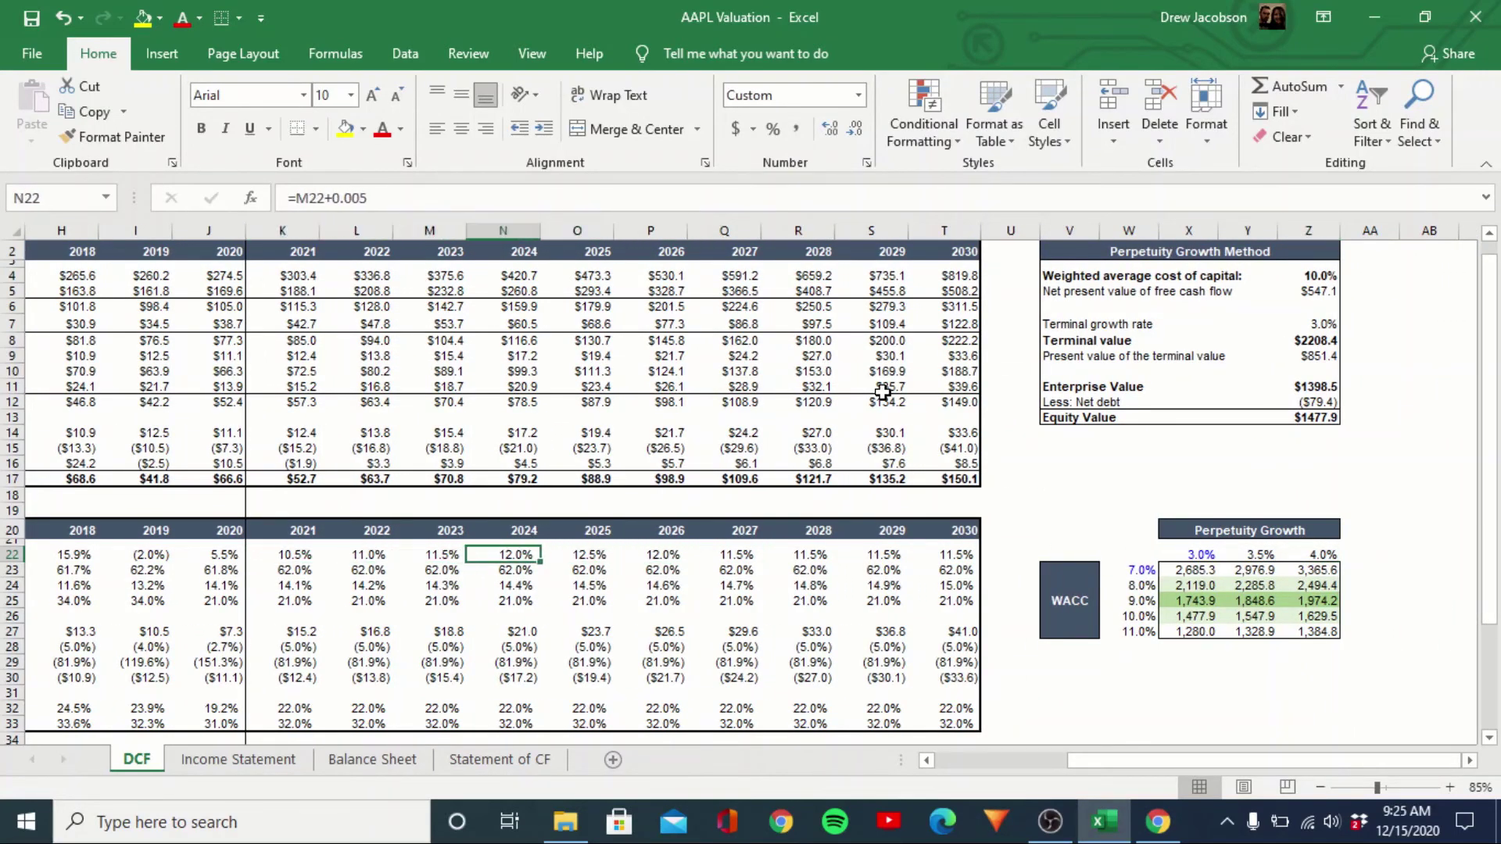
key(Up)
key(Down)
key(Down)
key(Left)
key(Down)
key(Left)
key(Right)
key(Down)
key(Left)
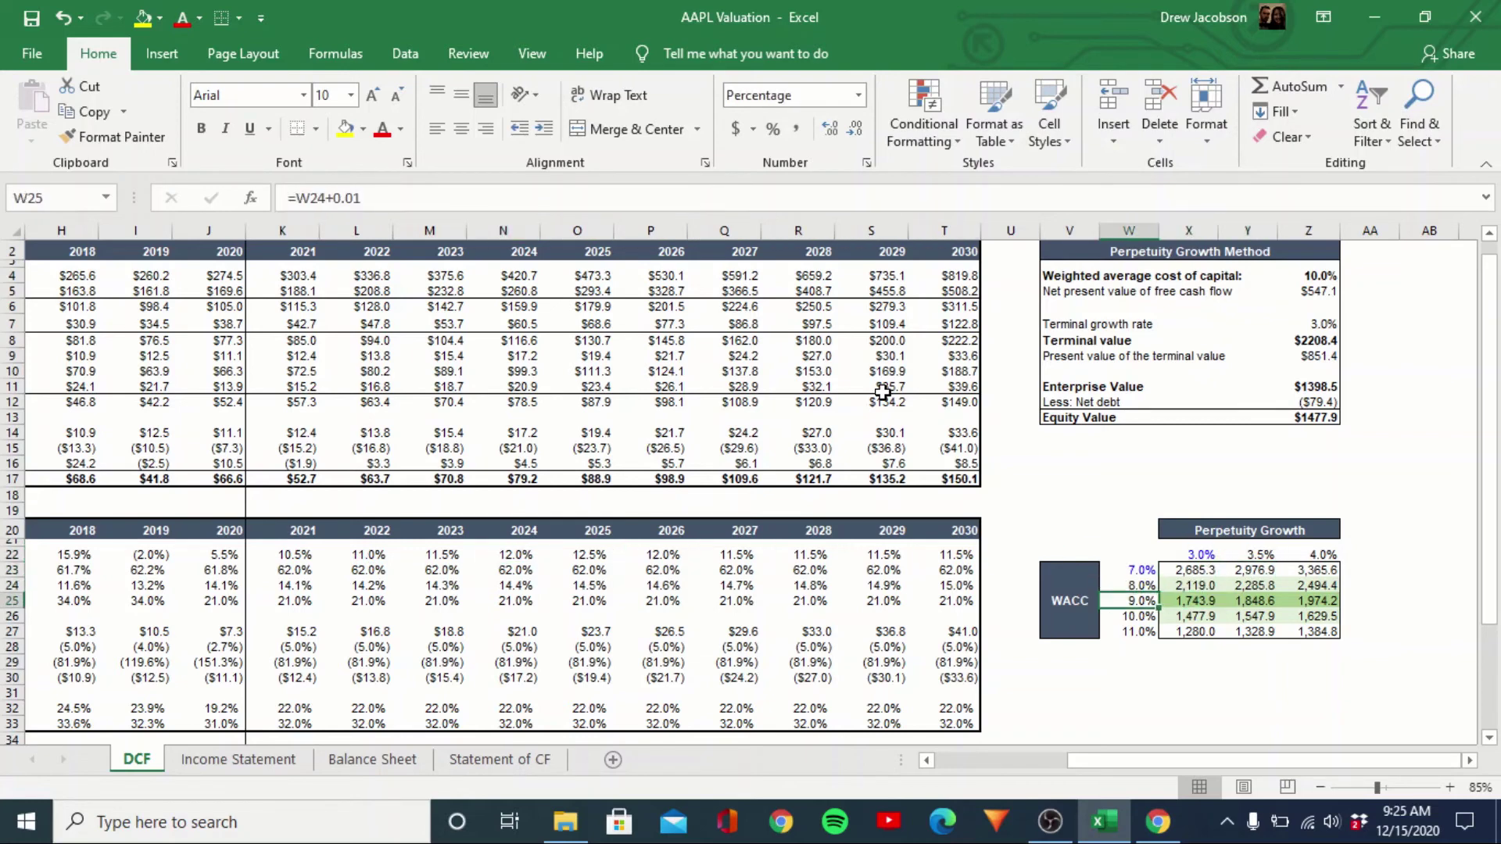
key(Up)
key(Down)
key(Right)
key(Right)
key(Right)
key(Left)
key(Left)
key(Up)
key(Up)
key(Up)
key(Up)
key(Up)
key(Up)
key(Up)
key(Up)
key(Up)
Make 2021 COGS in K23 the 2020 share minus 0.25 points (=J23-.0025)
key(Left)
key(Left)
key(Left)
key(Left)
key(Left)
key(Left)
key(Left)
key(Left)
key(Left)
key(Left)
key(Left)
key(Left)
key(Left)
key(Left)
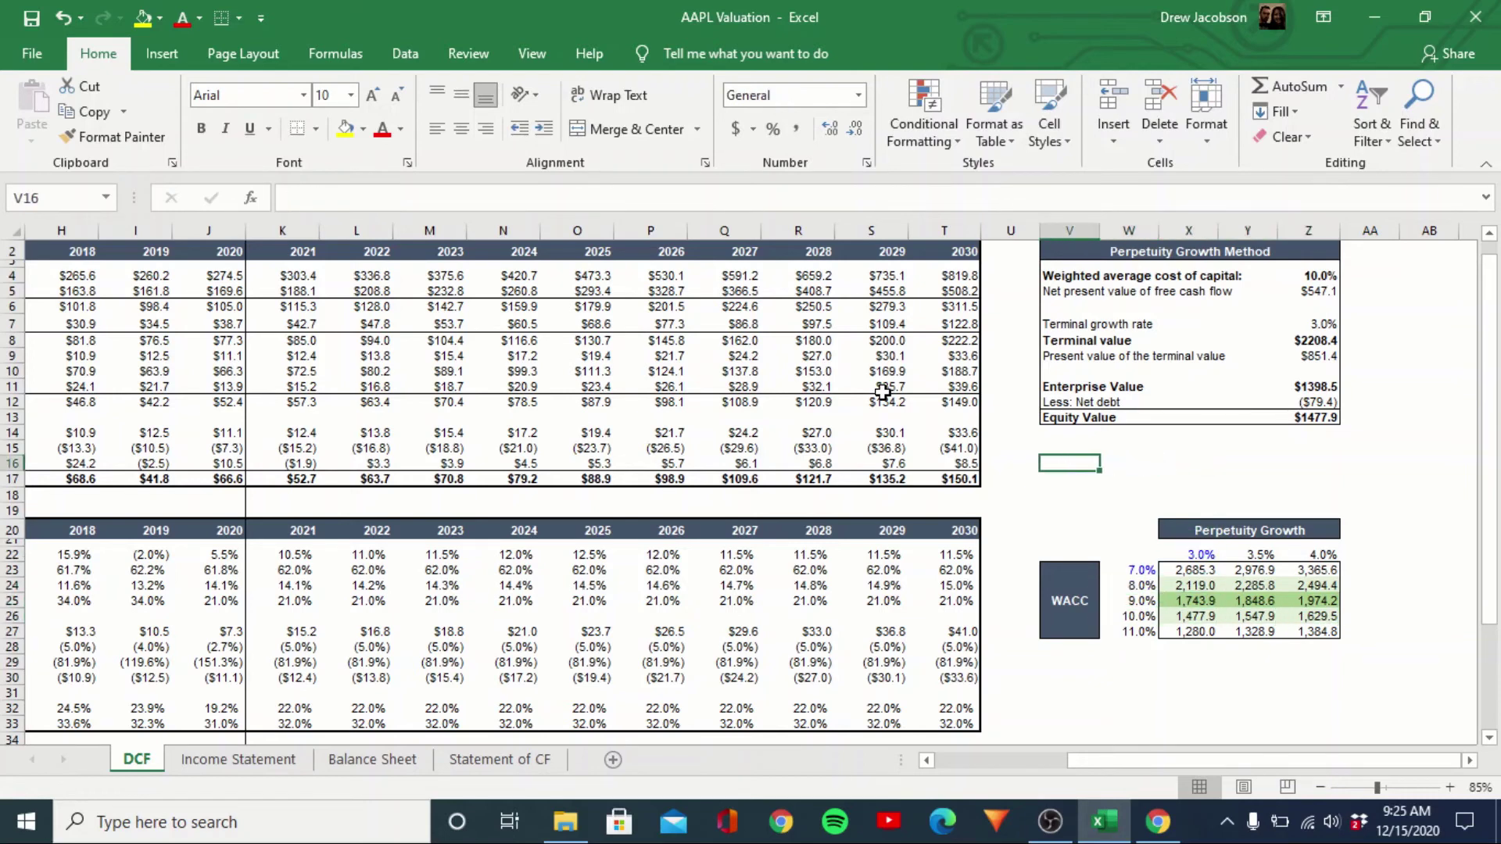
key(Left)
key(Left)
key(Left)
key(Left)
key(Left)
key(Left)
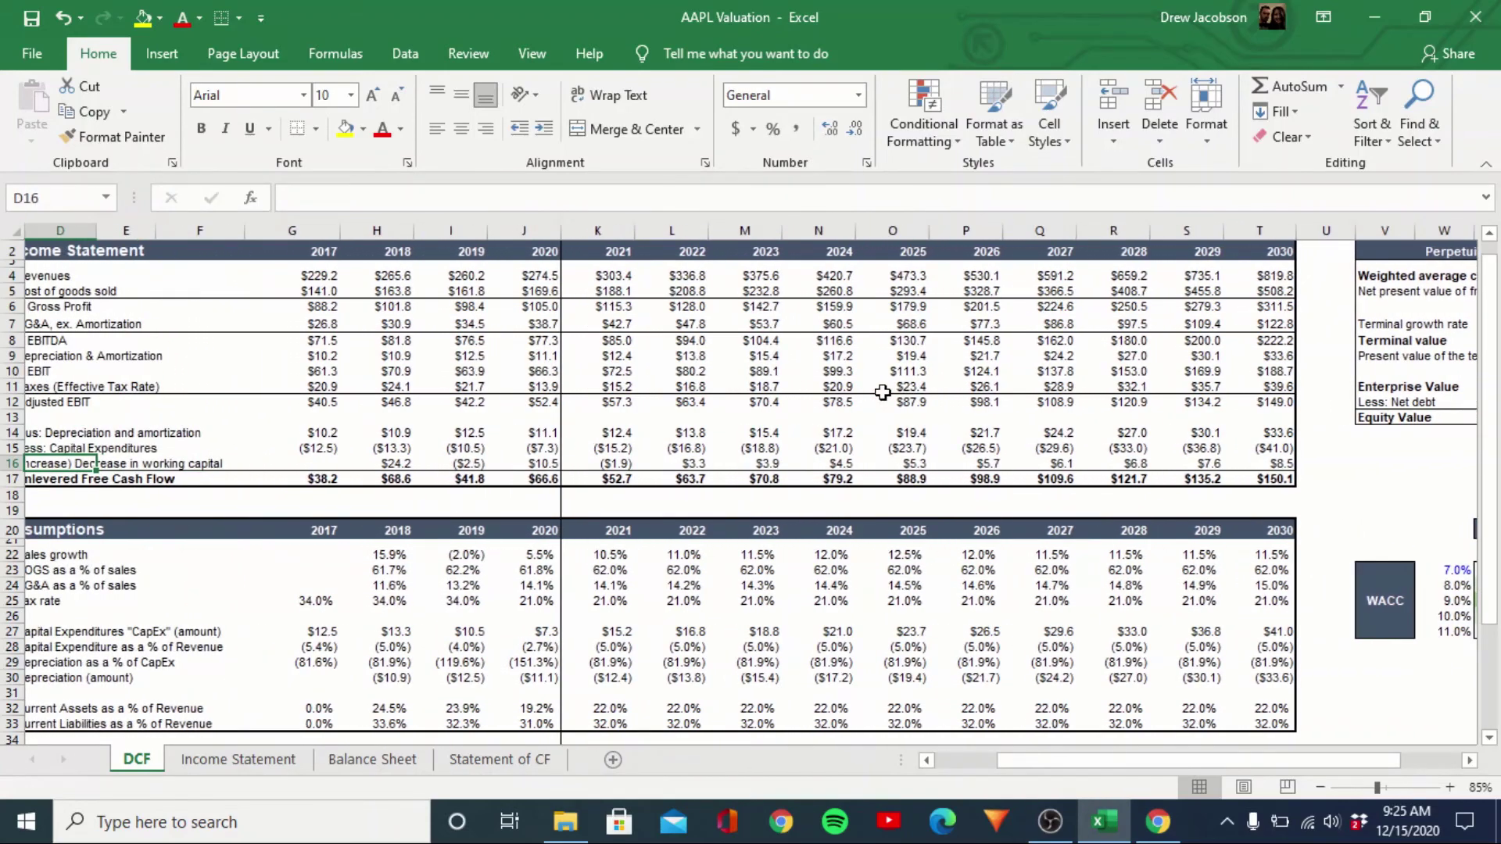
key(Down)
key(Down)
key(Down)
key(Down)
key(Down)
key(Down)
key(Down)
key(Right)
key(Right)
key(Right)
key(Right)
key(Right)
key(Right)
key(Right)
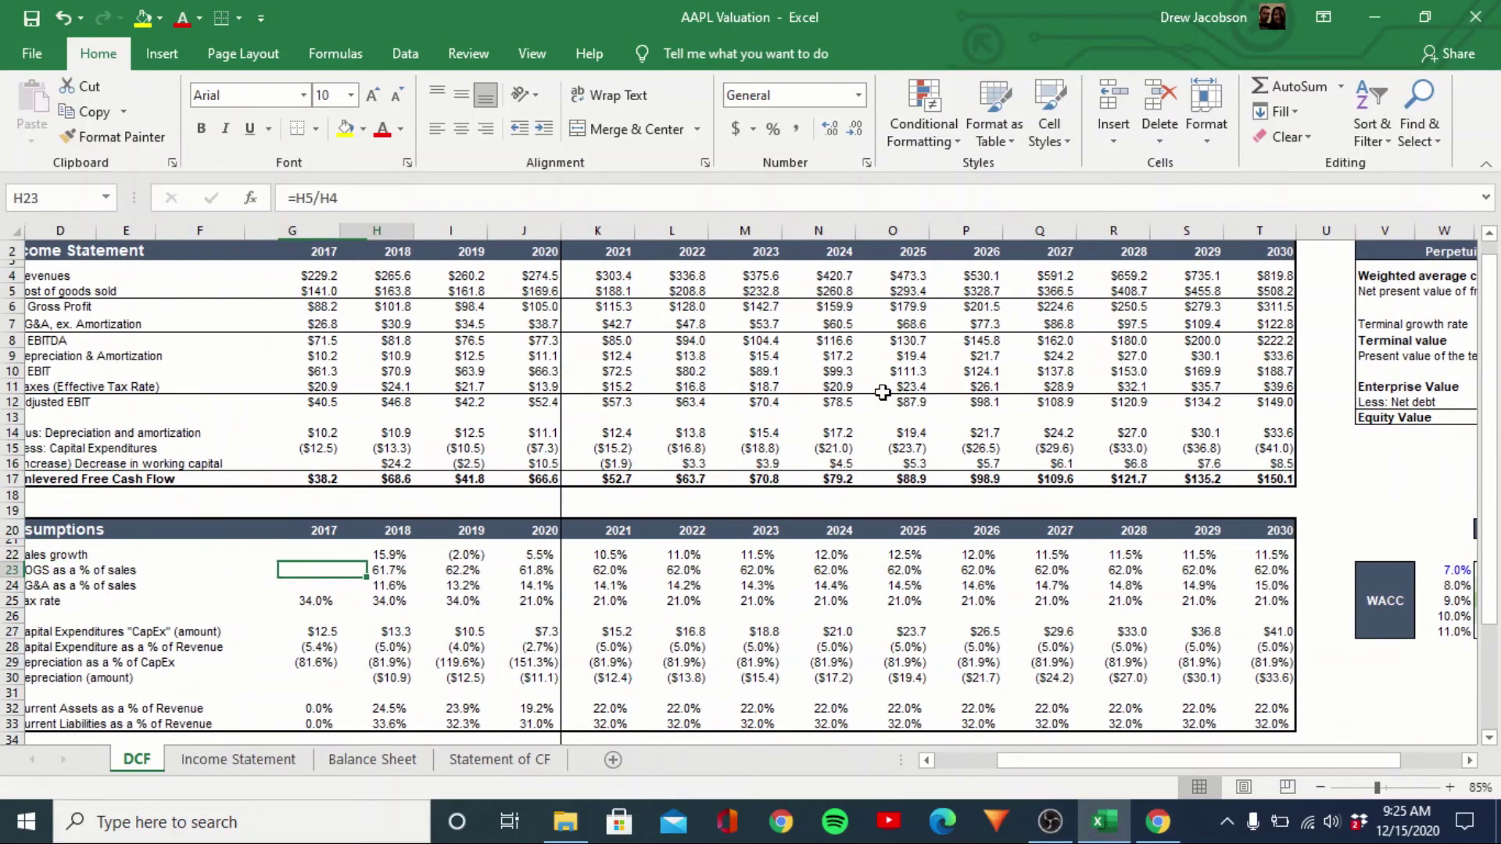
key(Down)
key(Up)
text(=)
key(Left)
text(-.002)
key(Return)
Paste the COGS formula as formulas only across L23:T23 for 2022–2030
key(Up)
key(ctrl+c)
key(Right)
key(shift+Right)
key(shift+Right)
key(shift+Right)
key(shift+Right)
key(shift+Right)
key(shift+Right)
key(shift+Right)
key(shift+Right)
key(alt+e)
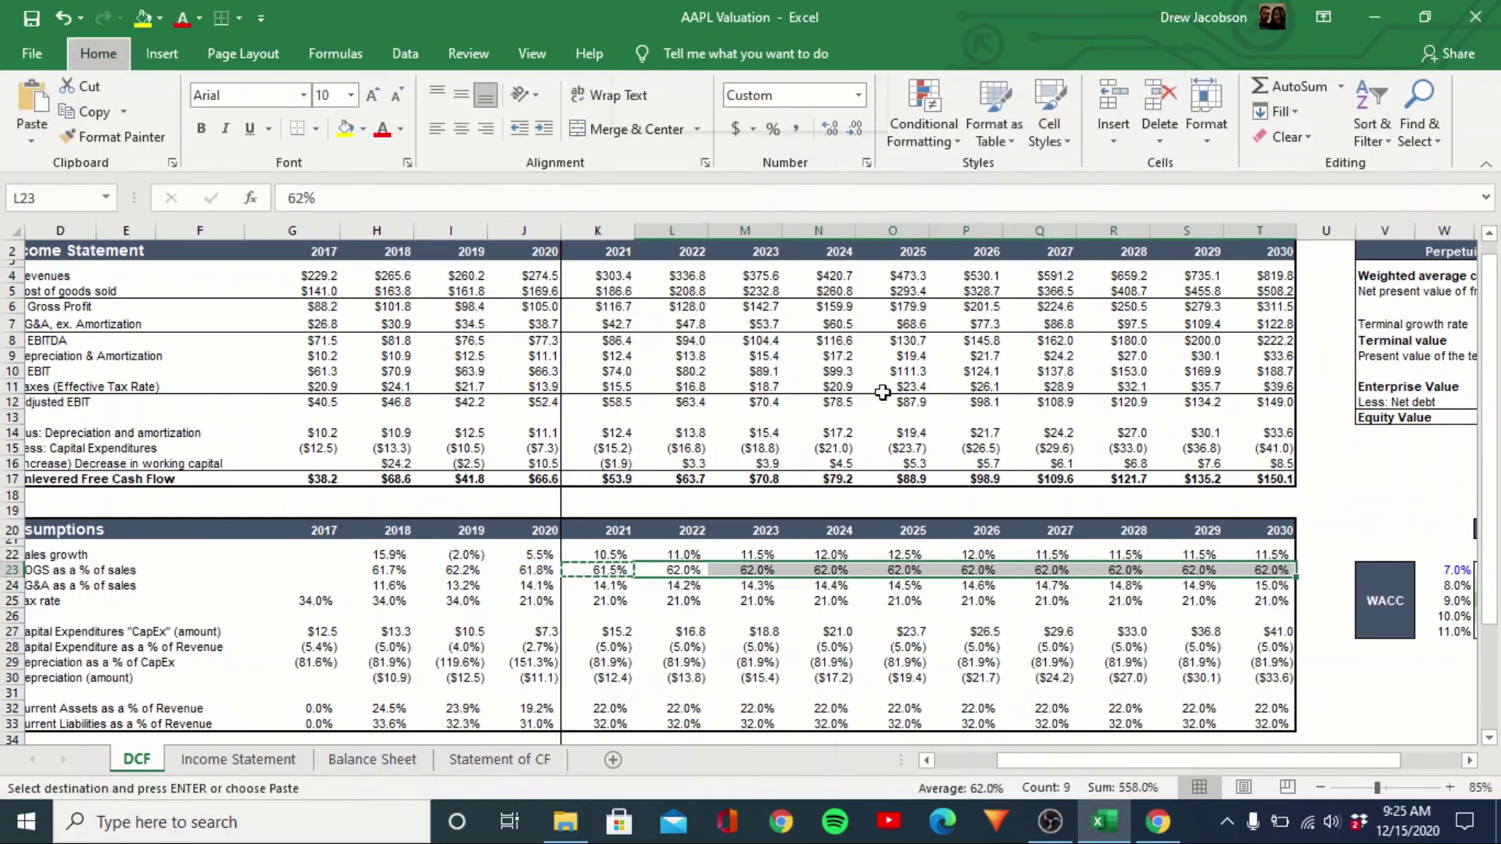
key(s)
key(f)
key(Return)
key(Down)
key(Up)
key(Right)
key(Right)
key(Right)
key(Right)
key(Right)
key(Right)
key(Right)
key(Right)
key(Right)
key(Right)
key(Right)
key(Right)
key(Right)
key(Right)
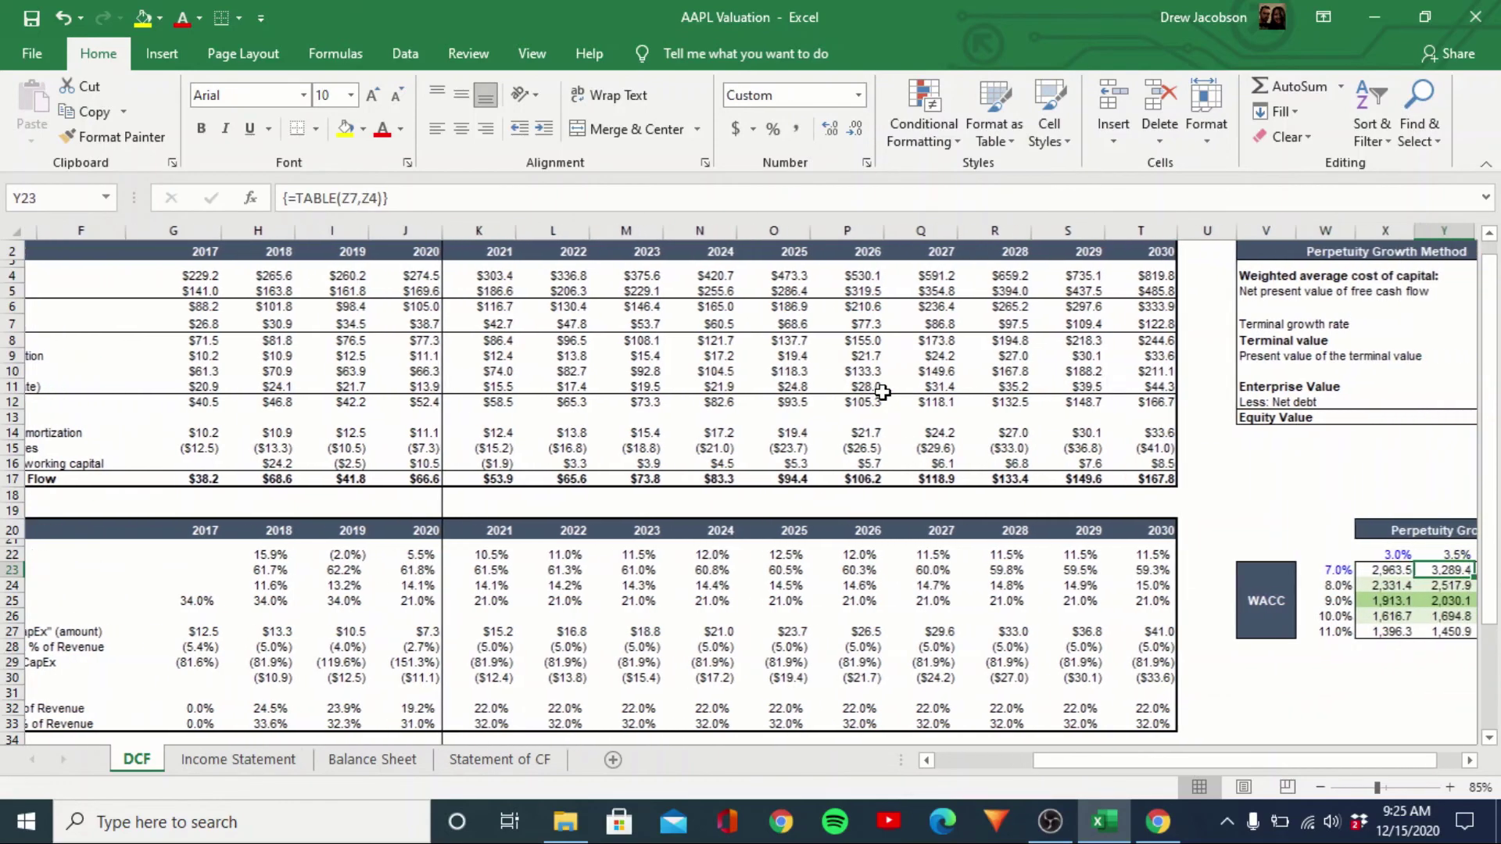
key(Left)
key(Left)
key(Left)
key(Left)
key(Left)
key(Left)
key(Left)
key(Left)
key(Left)
key(Left)
key(Left)
key(Left)
key(Left)
key(Left)
key(Left)
key(Left)
key(Left)
key(Left)
key(Left)
key(Left)
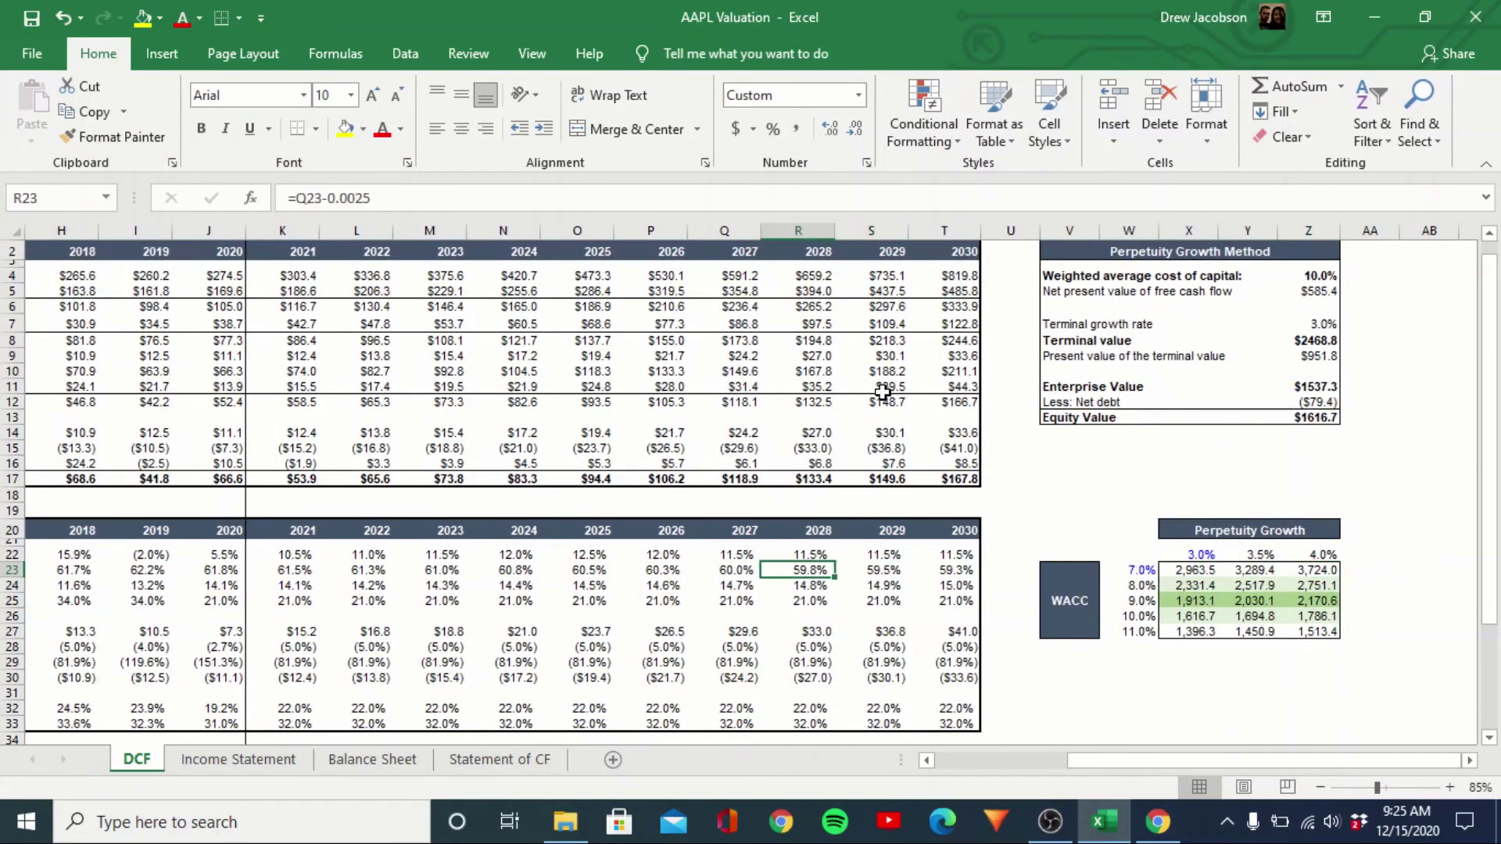
Make 2021 SG&A in K24 the 2020 share minus 0.1 points (=J24-.001)
key(Right)
key(Right)
key(Right)
key(Right)
key(Right)
key(Right)
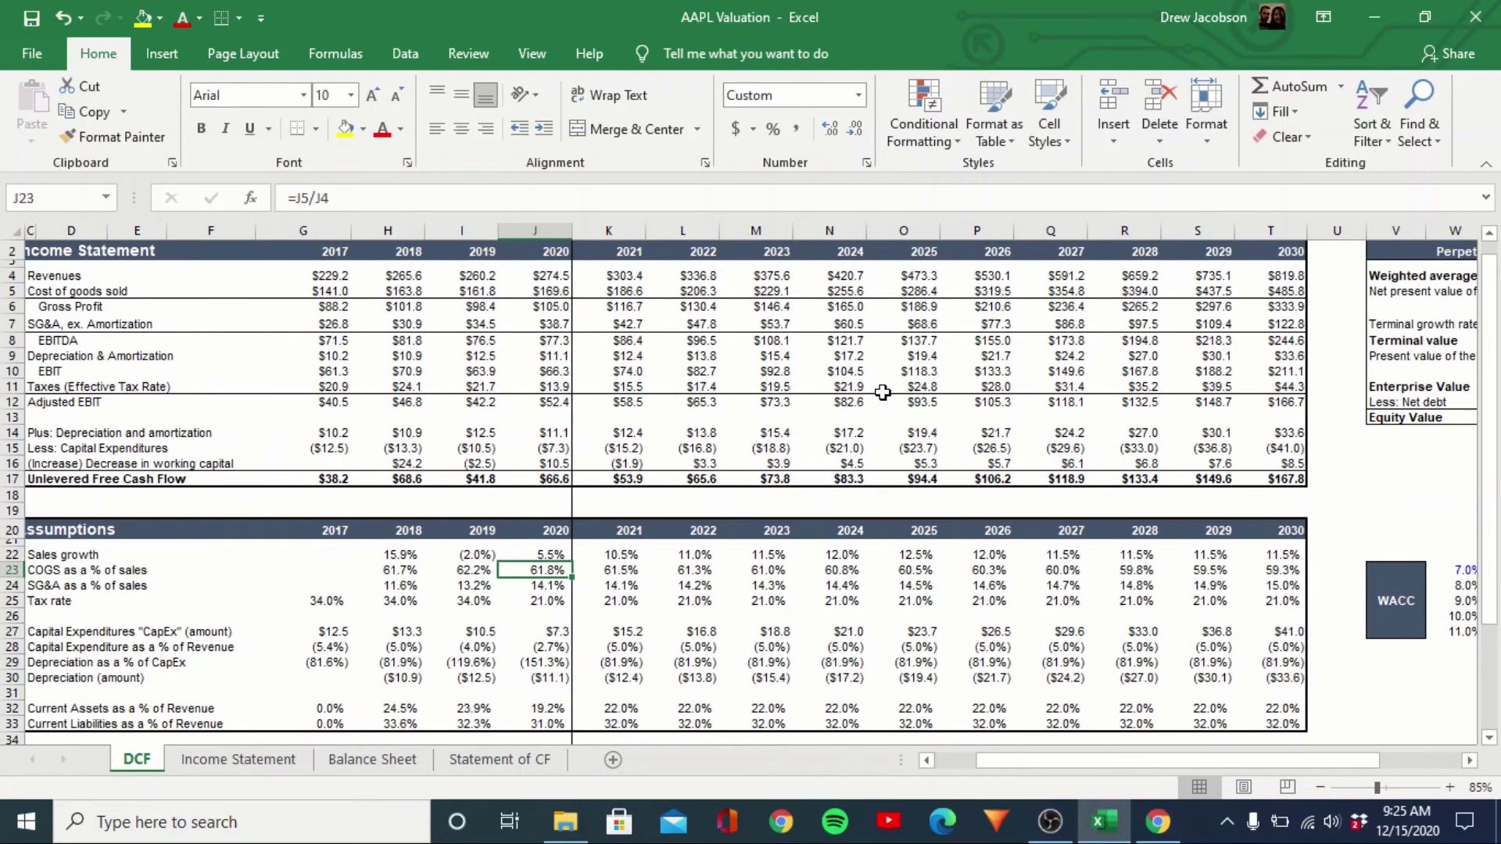
key(Down)
text(=)
key(Left)
text(-)
text(.001)
key(Return)
Fill the SG&A formula across L24:T24 and check the new $1710.4 equity value
key(Up)
key(ctrl+c)
key(Right)
key(shift+Right)
key(shift+Right)
key(shift+Right)
key(shift+Right)
key(shift+Right)
key(shift+Right)
key(shift+Right)
key(shift+Right)
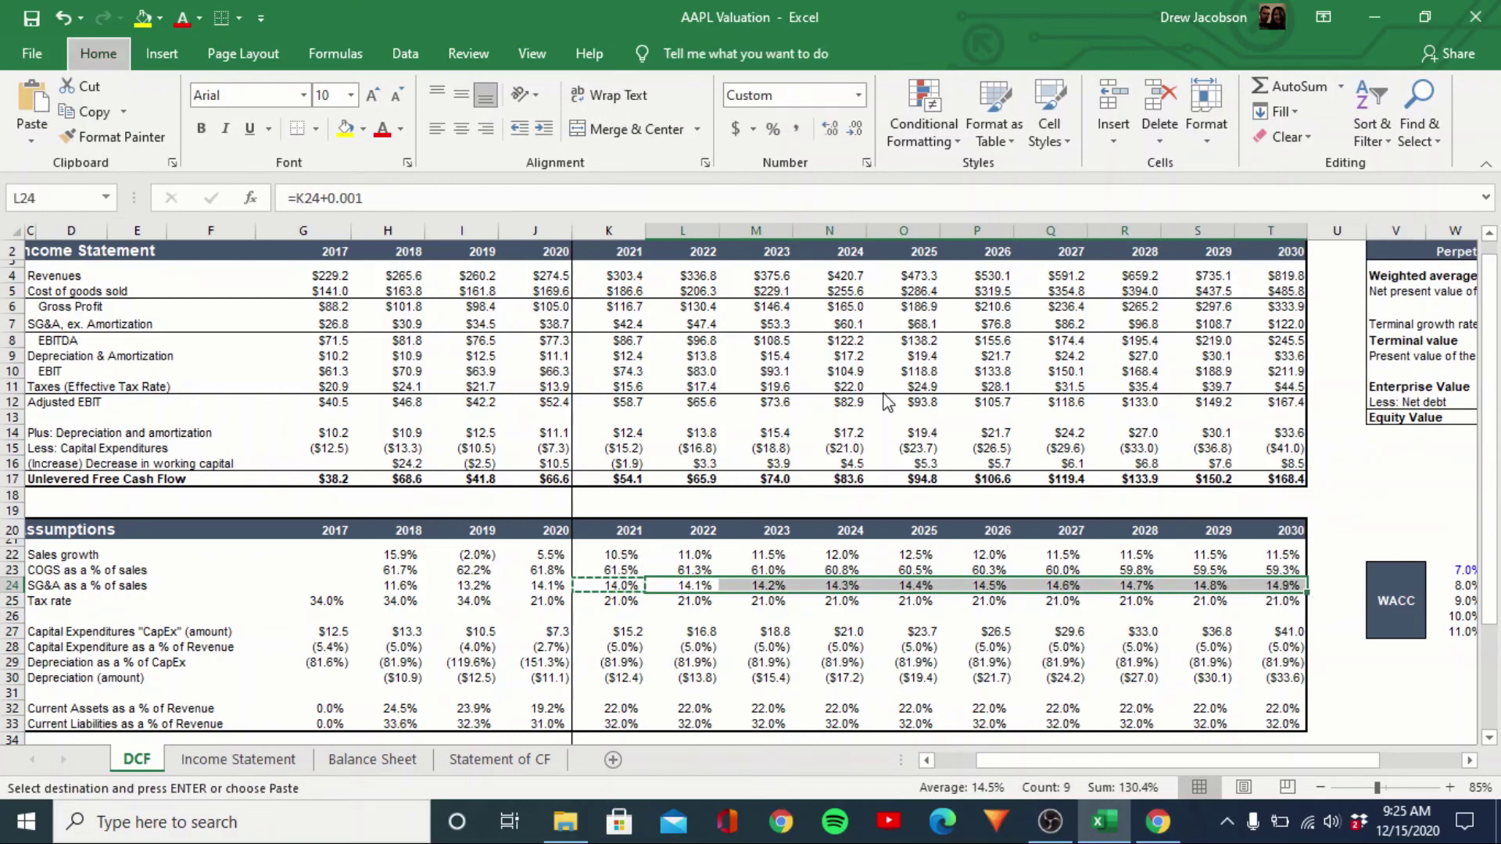
key(Return)
key(Right)
key(Right)
key(Right)
key(Right)
key(Right)
key(Right)
key(Right)
key(Right)
key(Right)
key(Right)
key(Right)
key(Right)
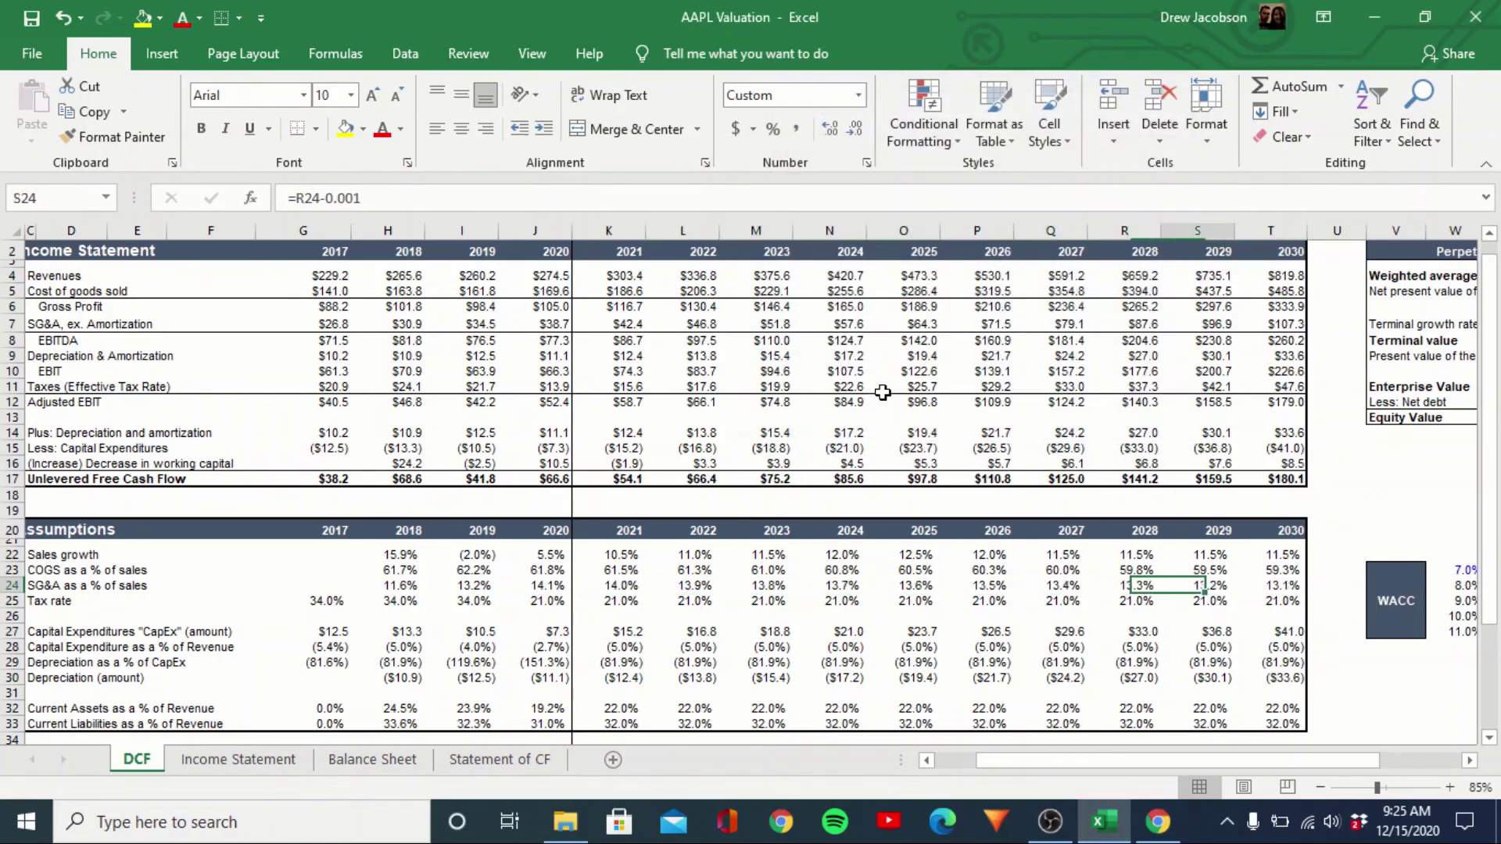
key(Right)
key(Right)
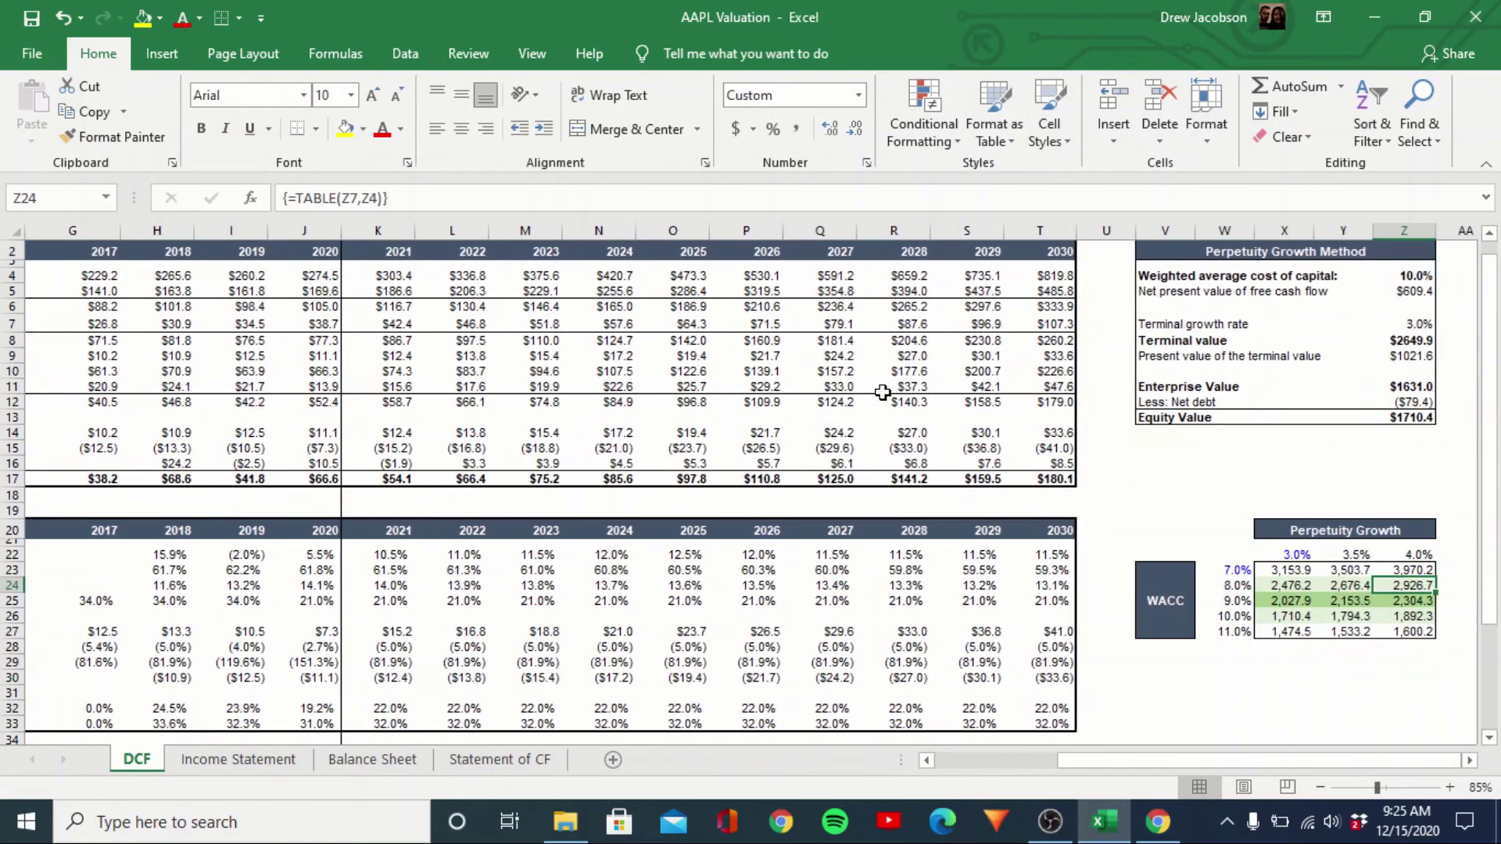
key(Up)
key(Up)
key(Up)
key(Up)
key(Up)
key(Up)
key(Up)
key(Up)
key(Up)
key(Up)
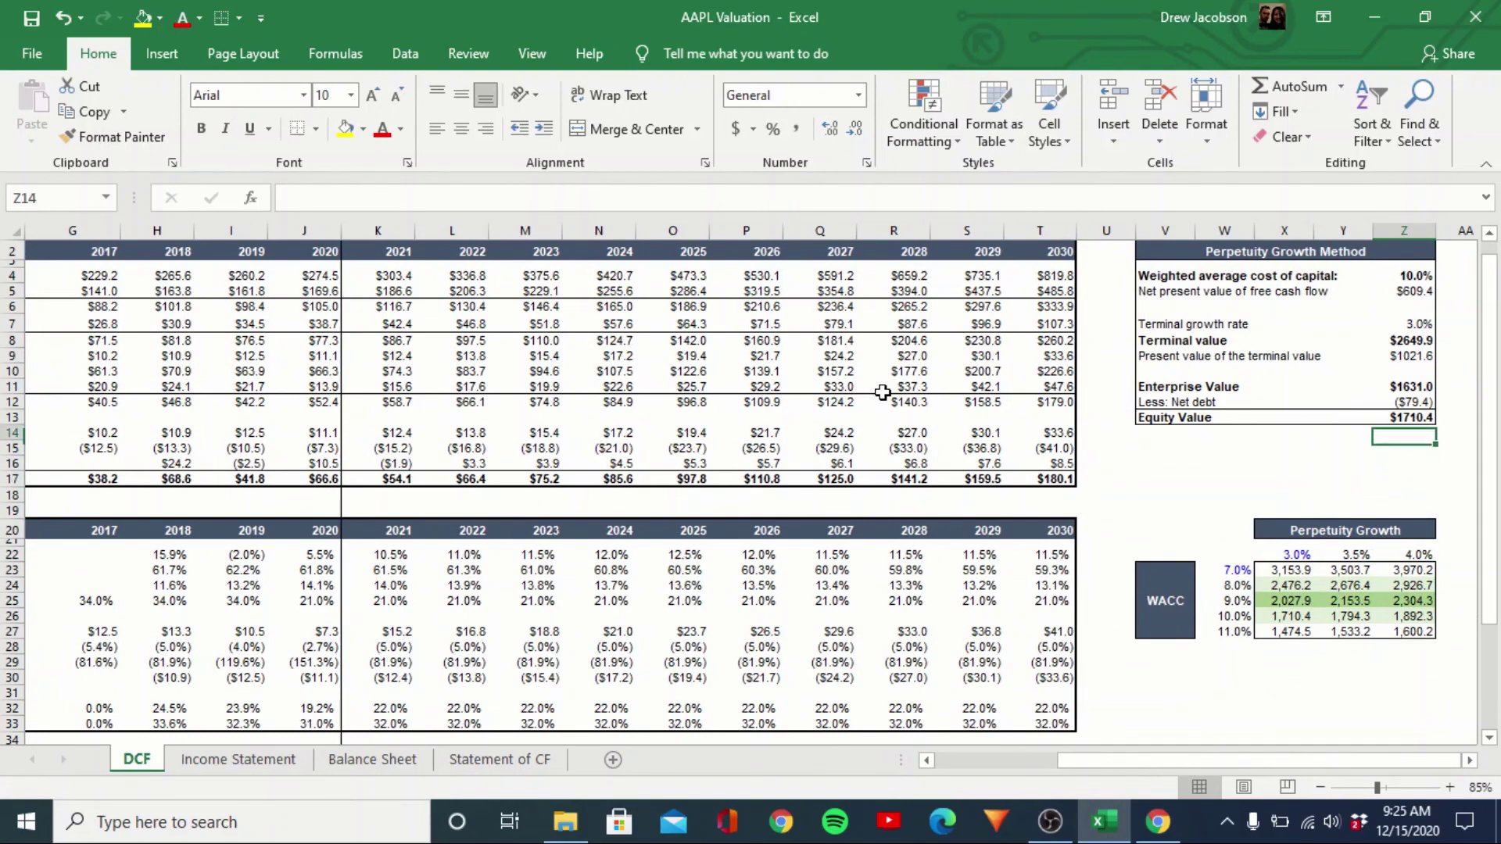
key(Left)
key(Left)
key(Left)
key(Left)
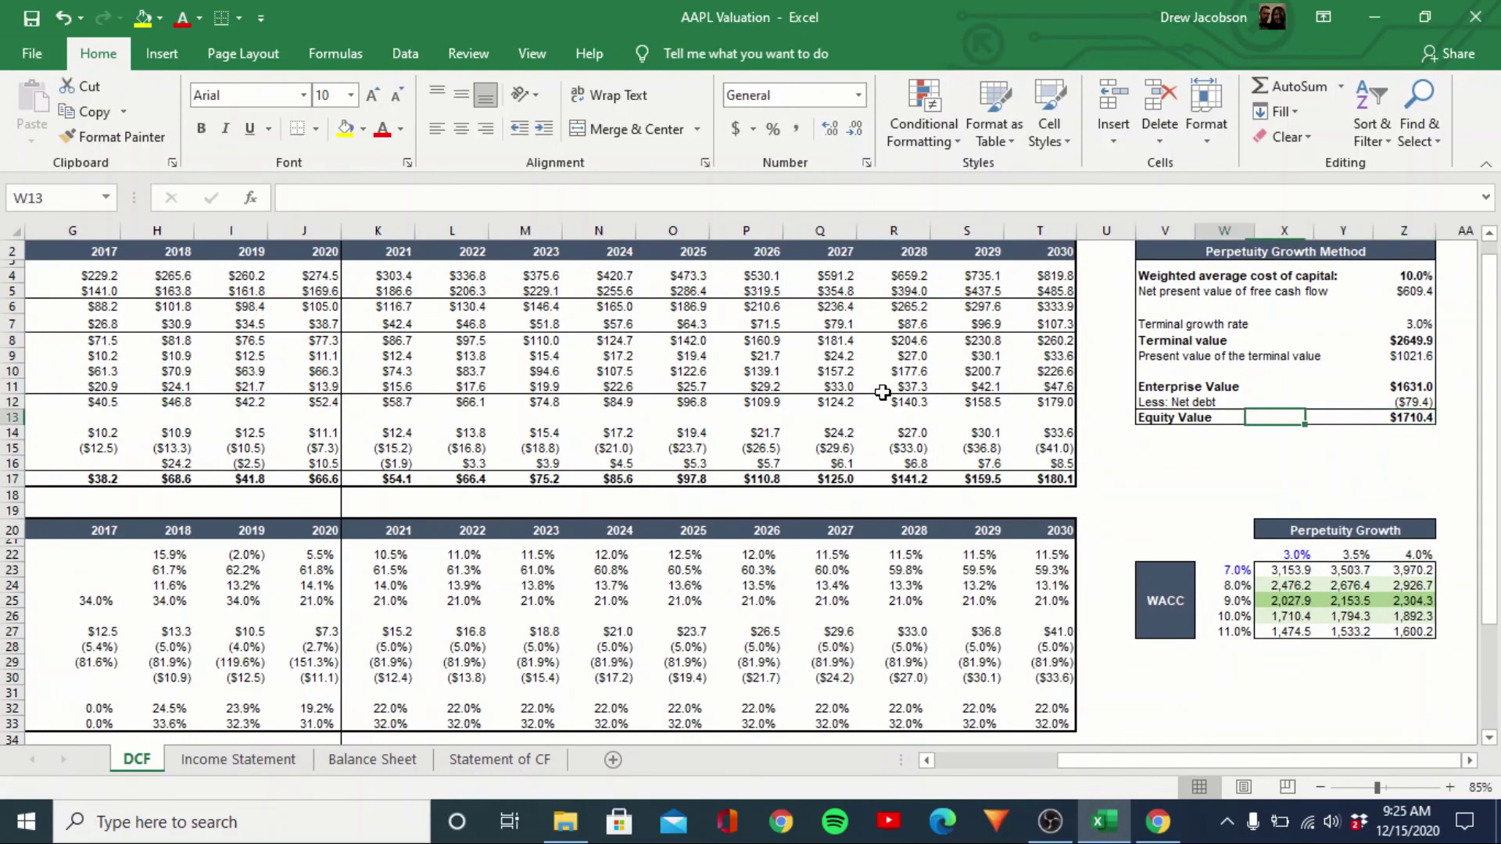
key(Down)
key(Down)
key(Down)
key(Down)
key(Left)
key(Left)
key(Down)
key(Down)
key(Down)
key(Down)
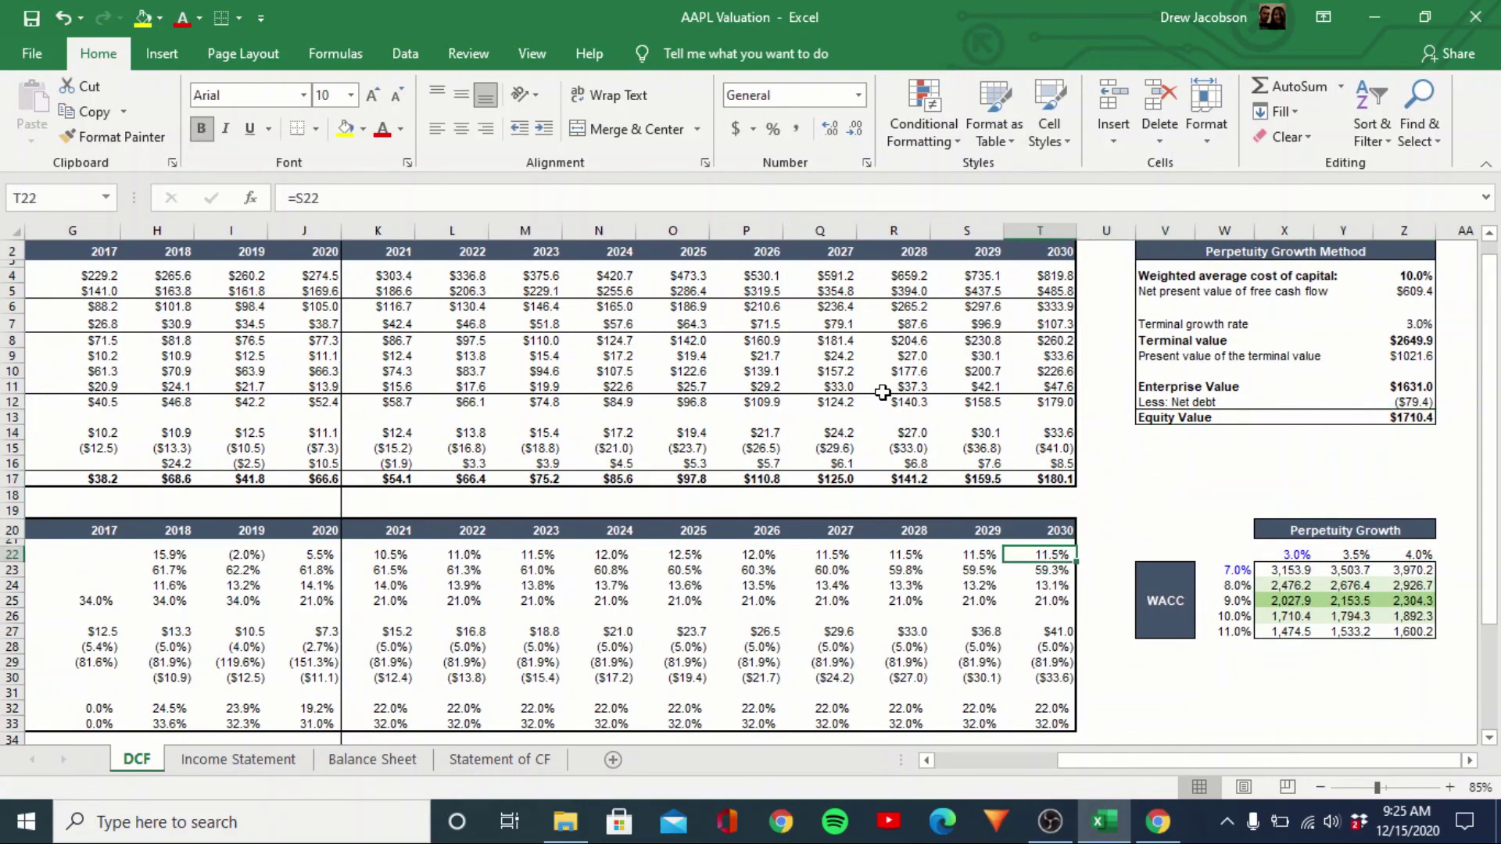
key(shift+Left)
key(shift+Left)
key(shift+Left)
key(shift+Left)
key(shift+Left)
key(shift+Left)
key(shift+Left)
key(shift+Left)
key(shift+Left)
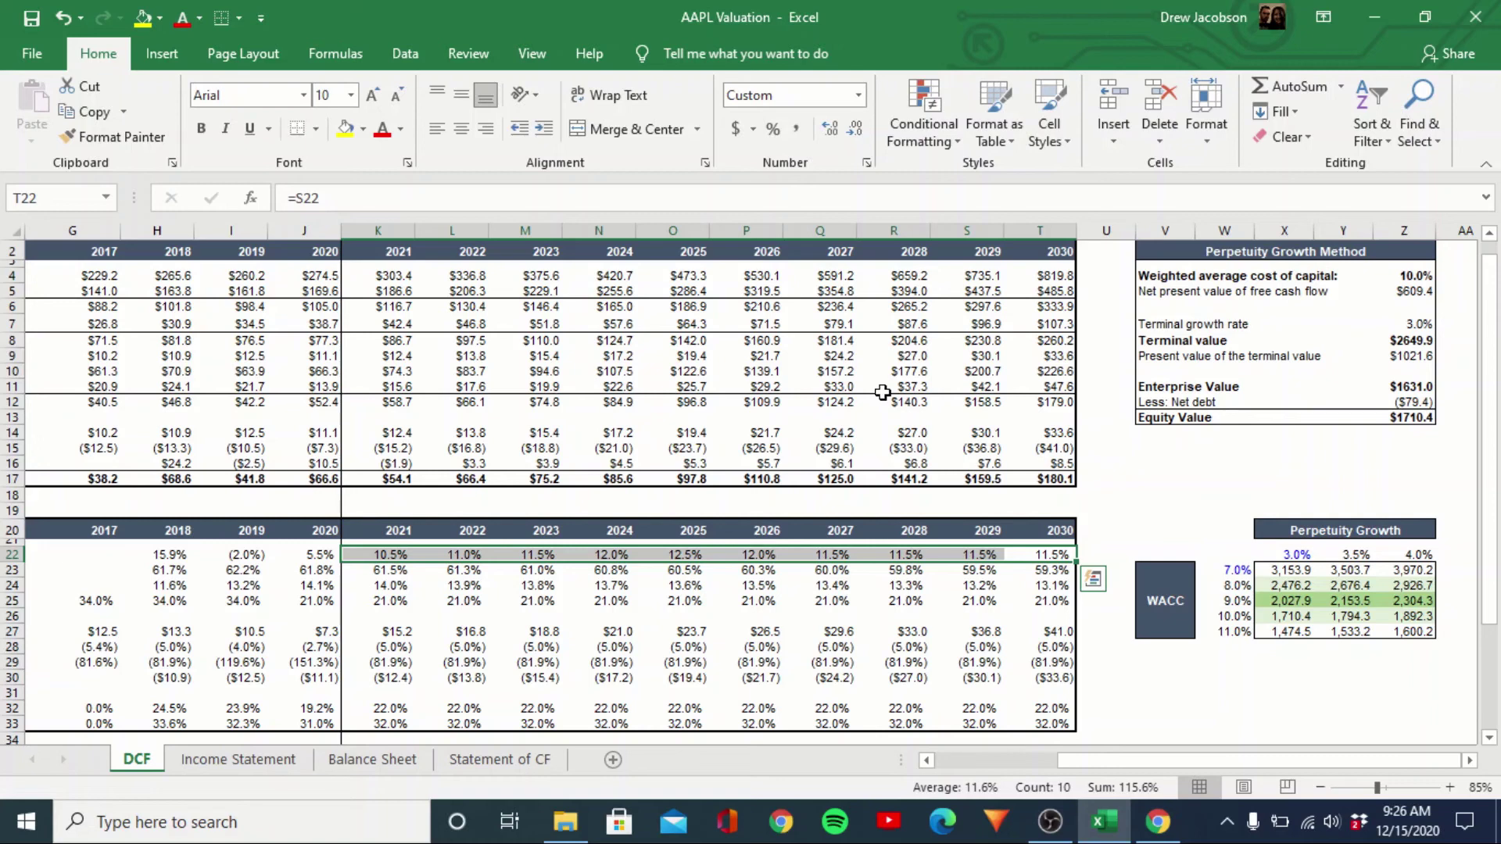
key(Left)
key(Left)
key(Left)
key(Left)
key(Left)
key(Left)
key(Left)
key(Left)
key(Left)
key(Left)
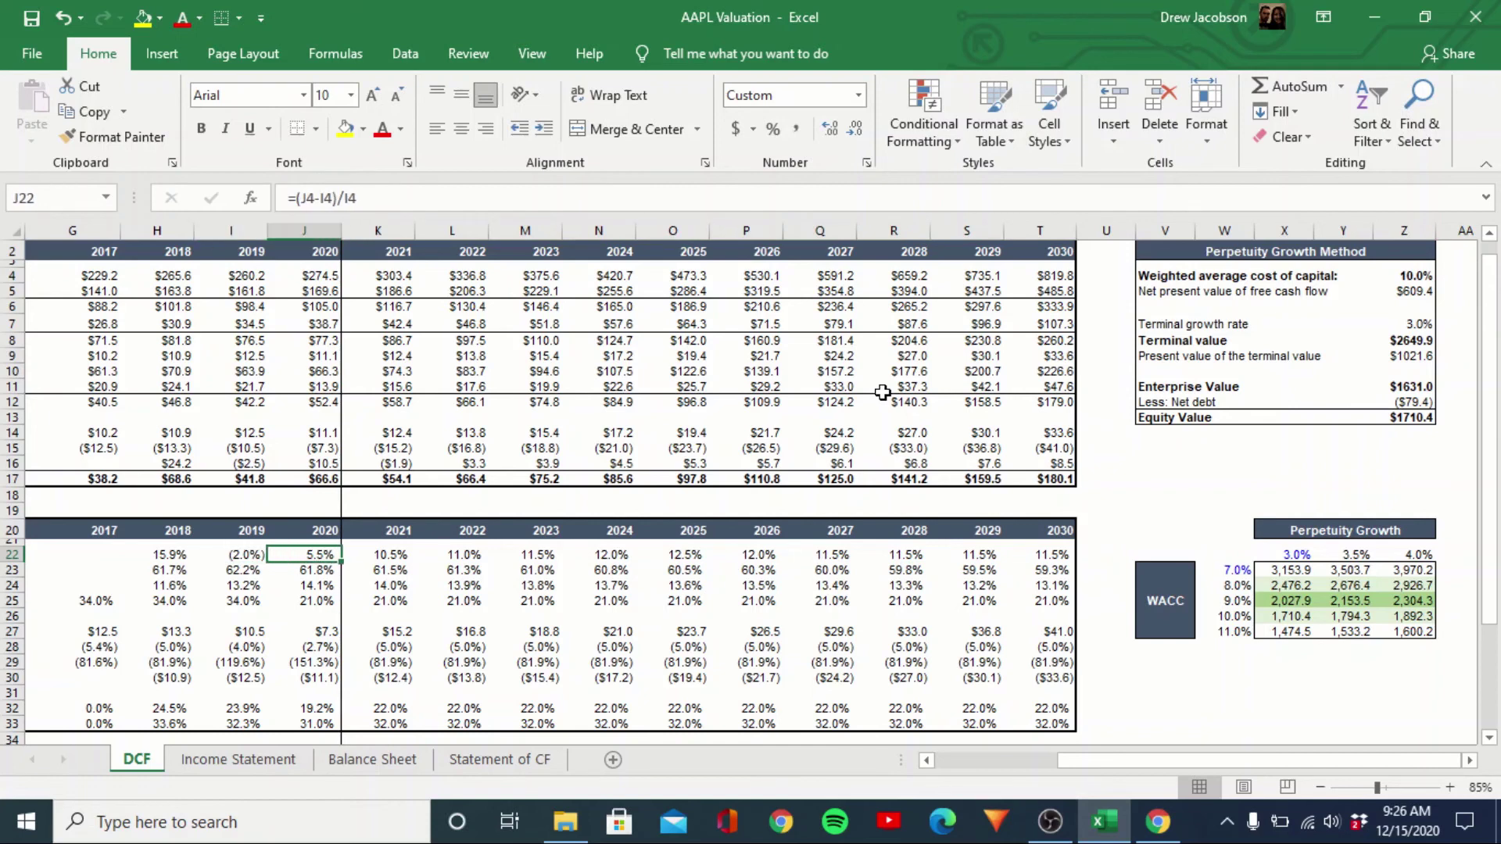
key(Right)
key(Right)
key(Right)
key(Right)
key(Right)
key(Right)
key(Right)
key(Right)
key(Right)
key(Right)
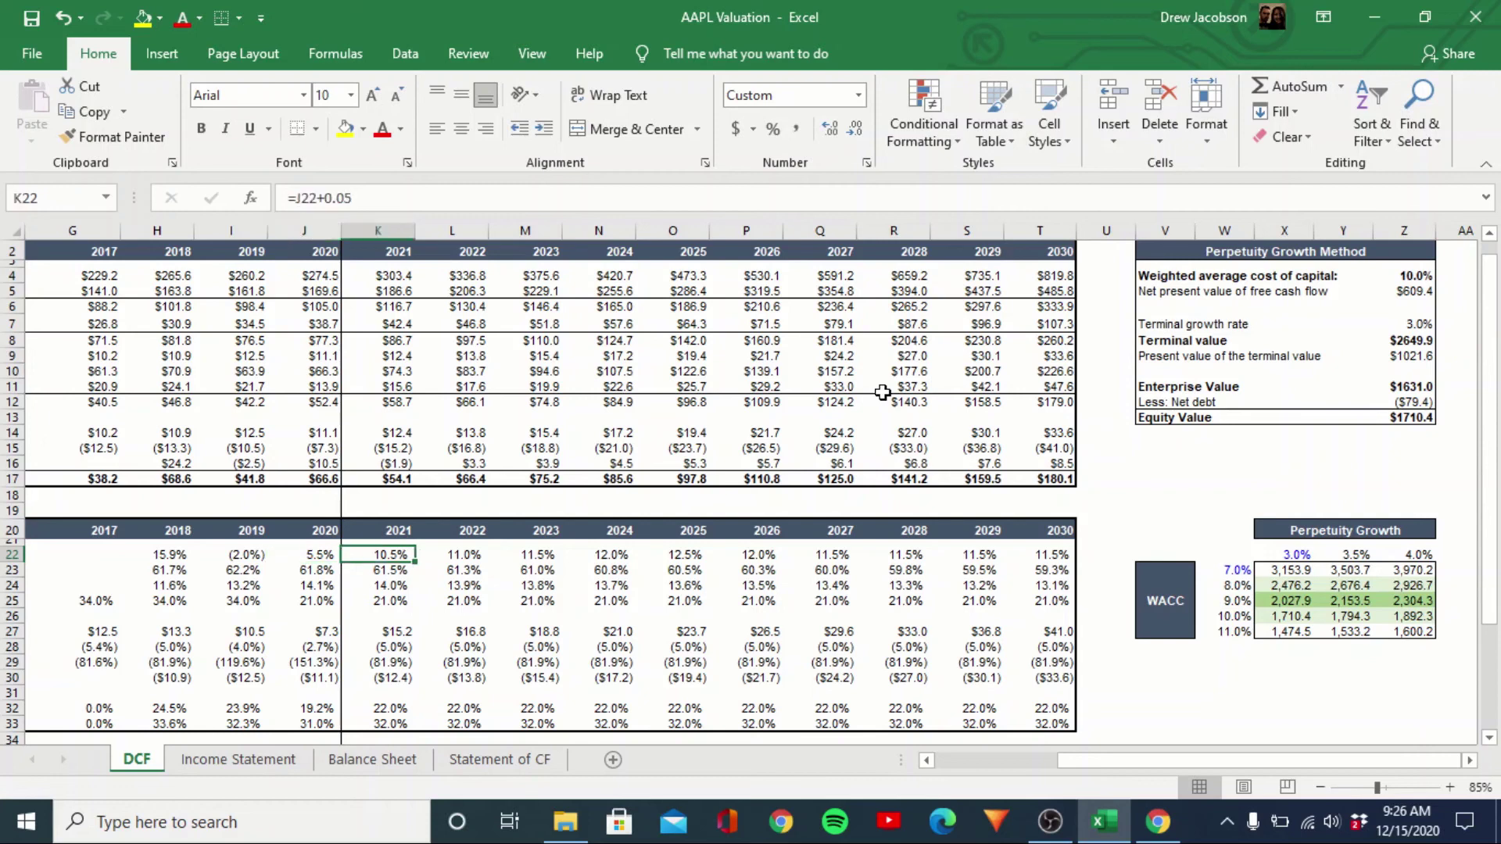
key(Left)
key(Left)
key(Left)
key(Left)
key(Left)
key(Left)
key(Left)
key(Left)
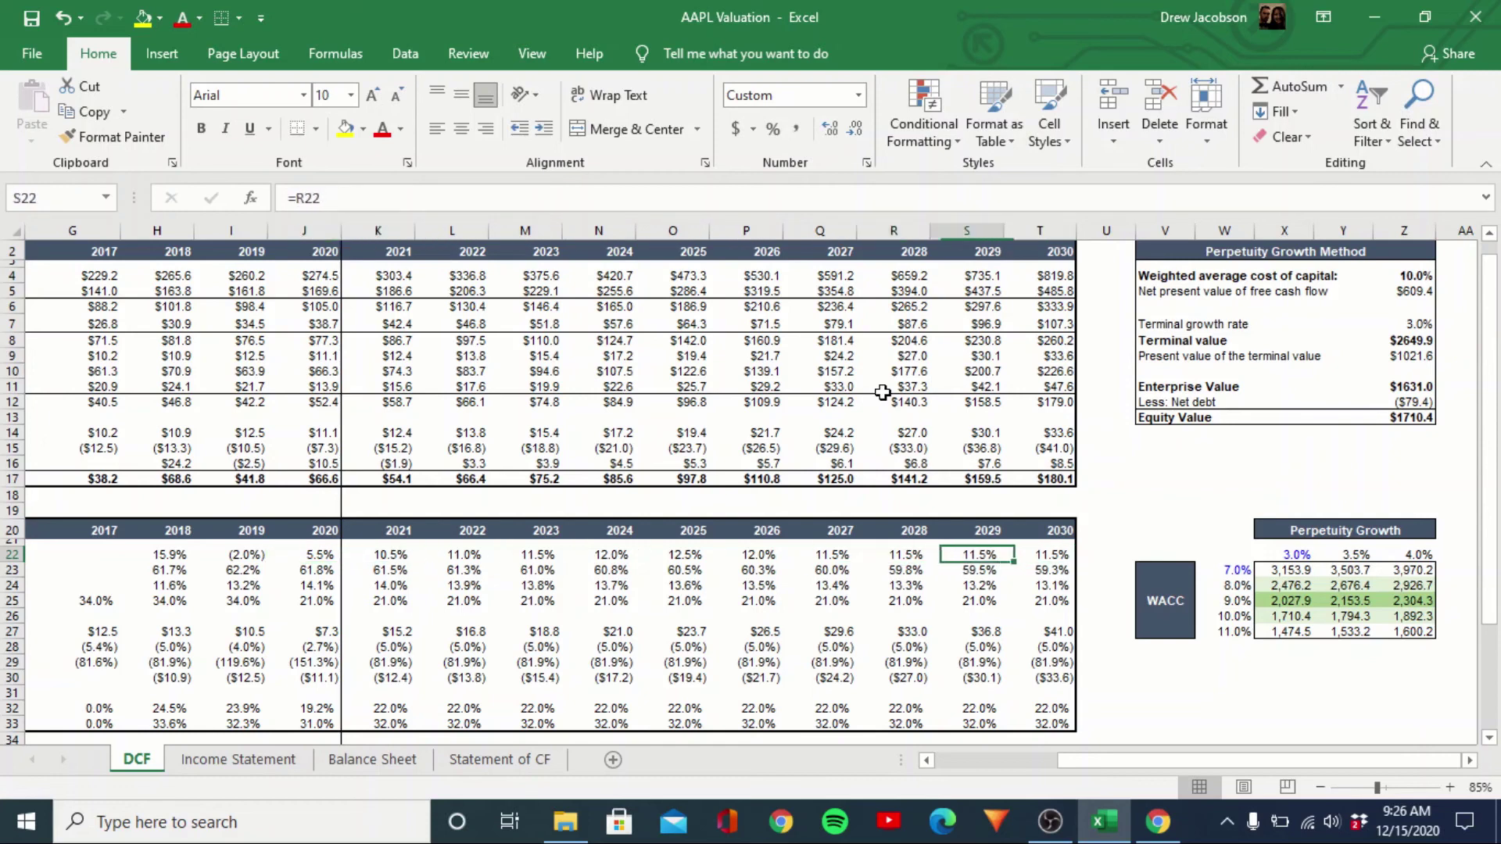
key(Left)
key(Up)
key(Up)
key(Up)
key(Up)
key(Up)
key(Up)
key(Up)
key(Up)
key(Up)
key(Up)
key(Up)
key(Up)
key(Up)
key(Up)
key(Up)
key(Up)
key(Up)
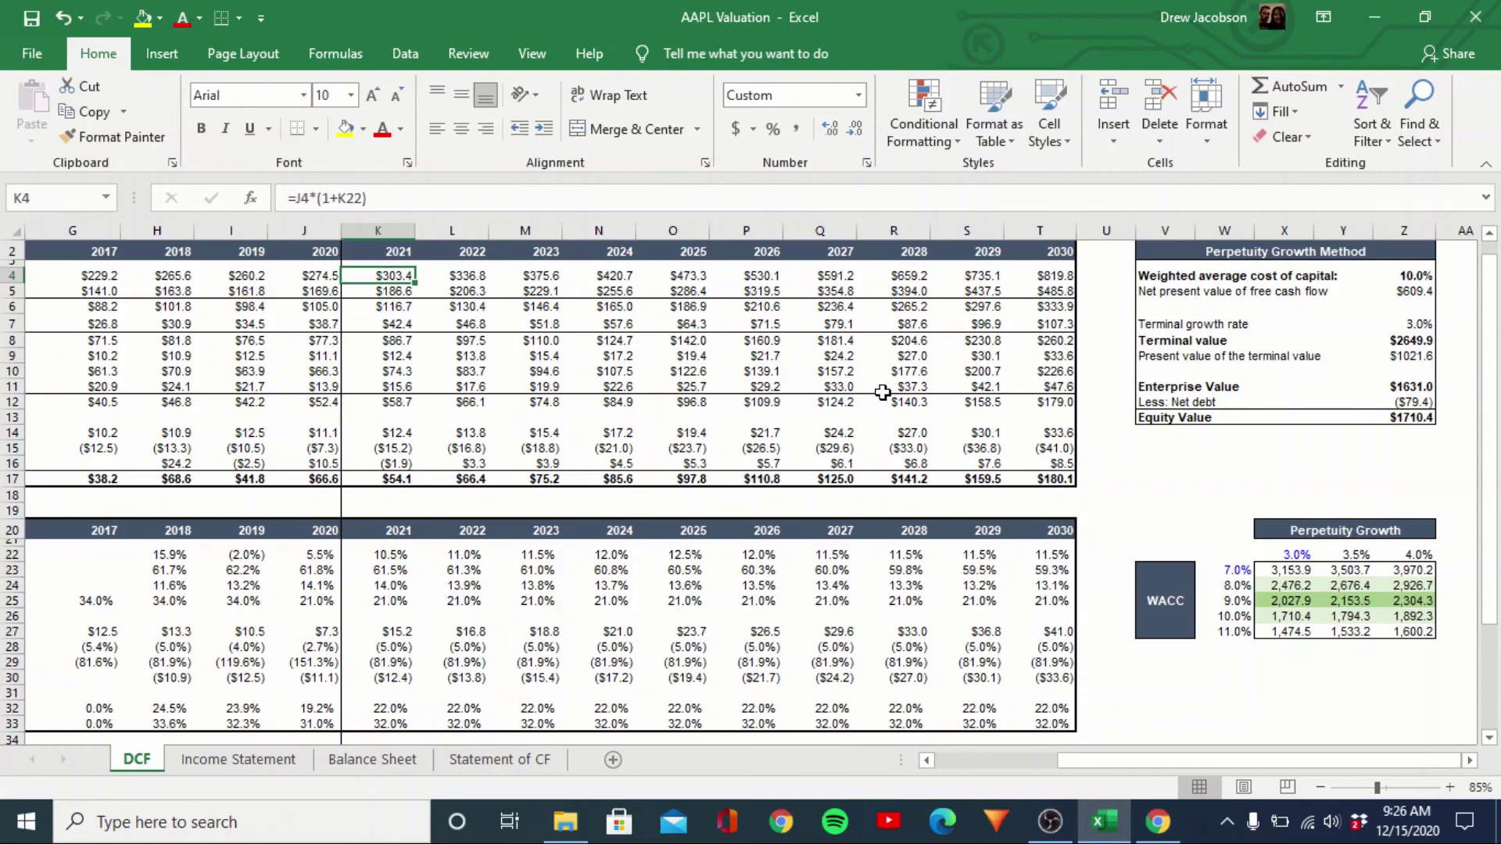
key(Left)
key(Left)
key(Left)
key(Left)
key(Left)
key(Left)
key(Left)
key(Right)
key(Right)
key(Right)
key(Right)
key(Right)
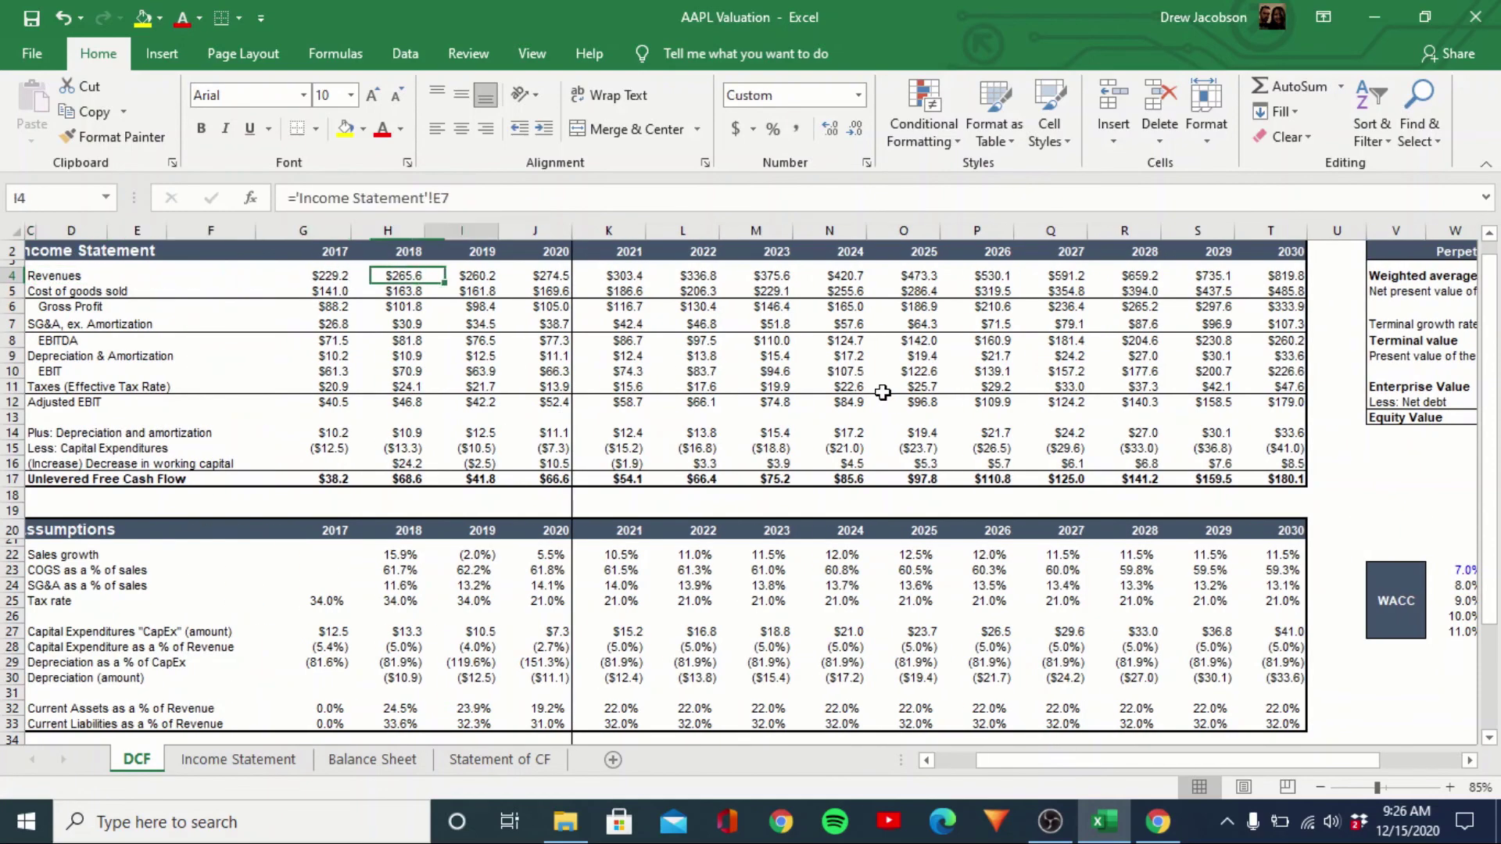
key(Right)
key(Right)
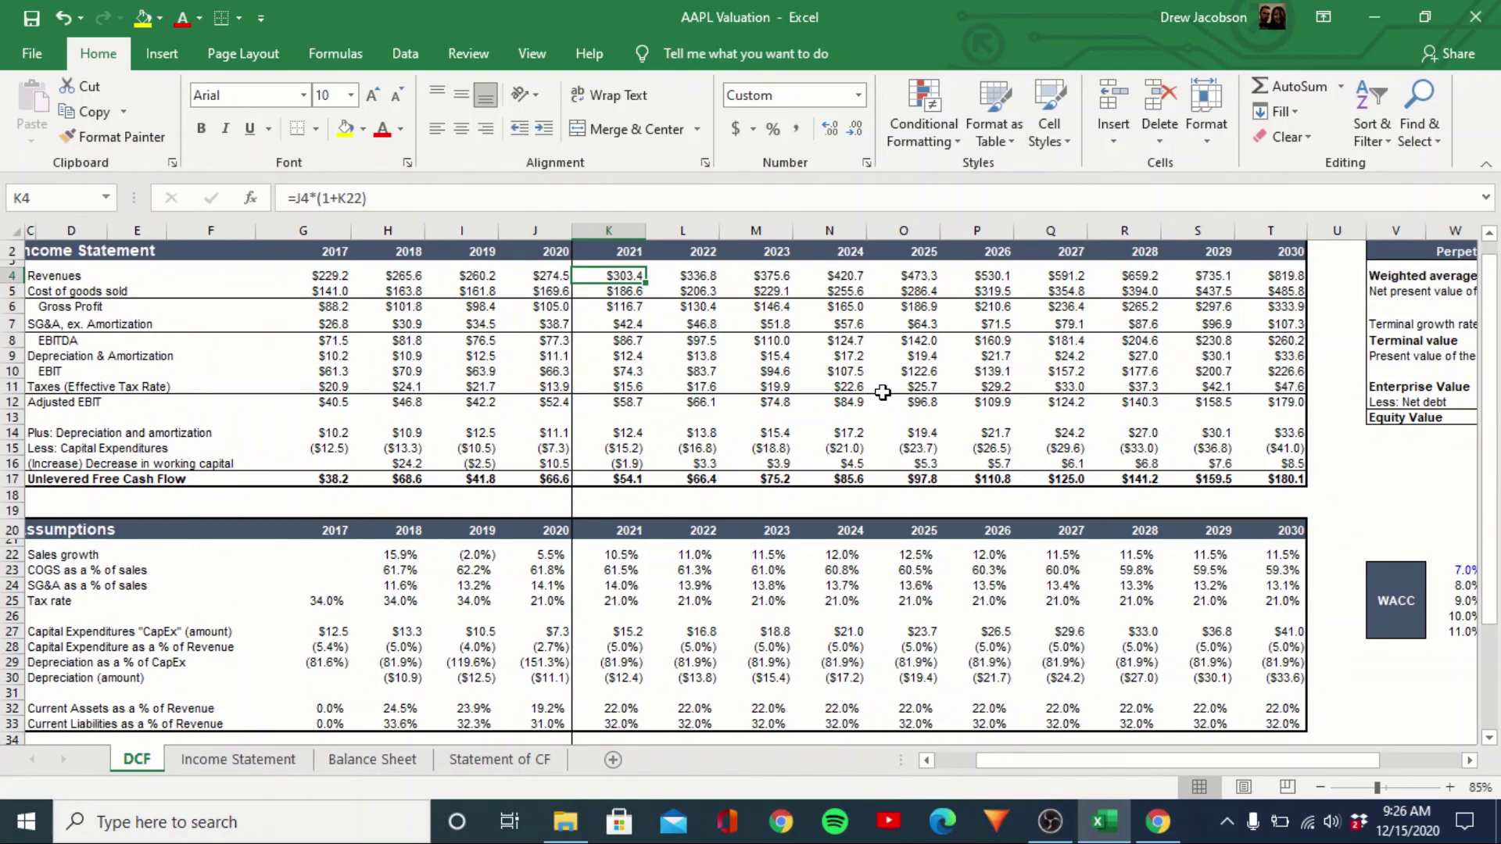
key(Right)
key(Right)
key(Right)
key(Right)
key(Right)
key(Right)
key(Right)
key(Right)
key(Right)
key(Right)
key(Right)
key(Right)
key(Right)
key(Right)
key(Right)
key(Left)
key(Left)
key(Left)
key(Left)
key(Left)
key(Left)
key(Up)
key(Up)
key(Up)
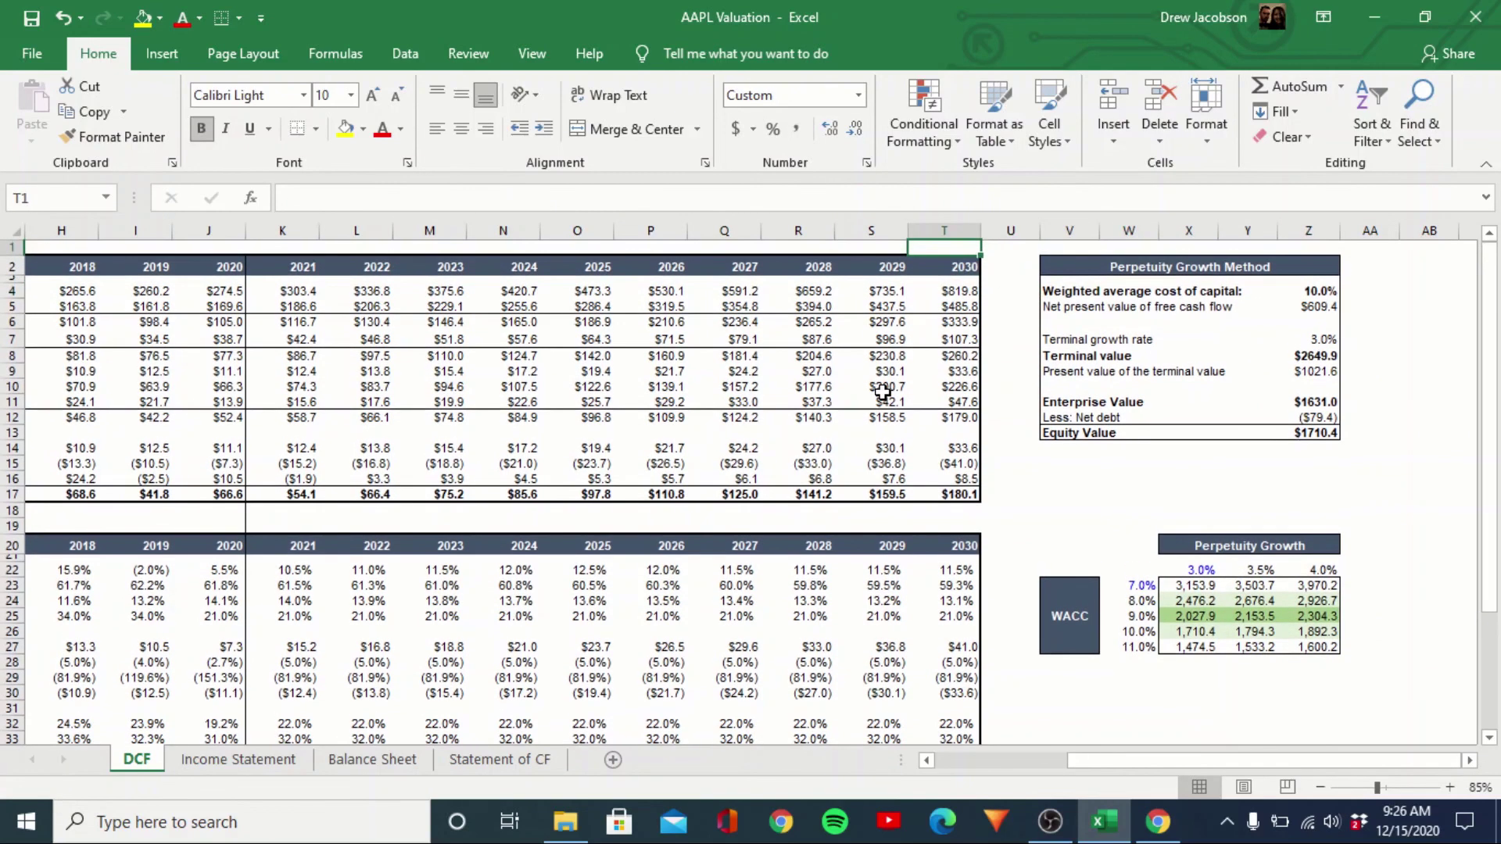
key(Down)
key(shift+Down)
key(shift+Down)
key(shift+Down)
key(shift+Down)
key(shift+Down)
key(shift+Down)
key(shift+Down)
key(shift+Down)
key(shift+Down)
key(shift+Down)
key(shift+Down)
key(shift+Down)
key(shift+Down)
key(shift+Down)
key(ctrl+shift+Left)
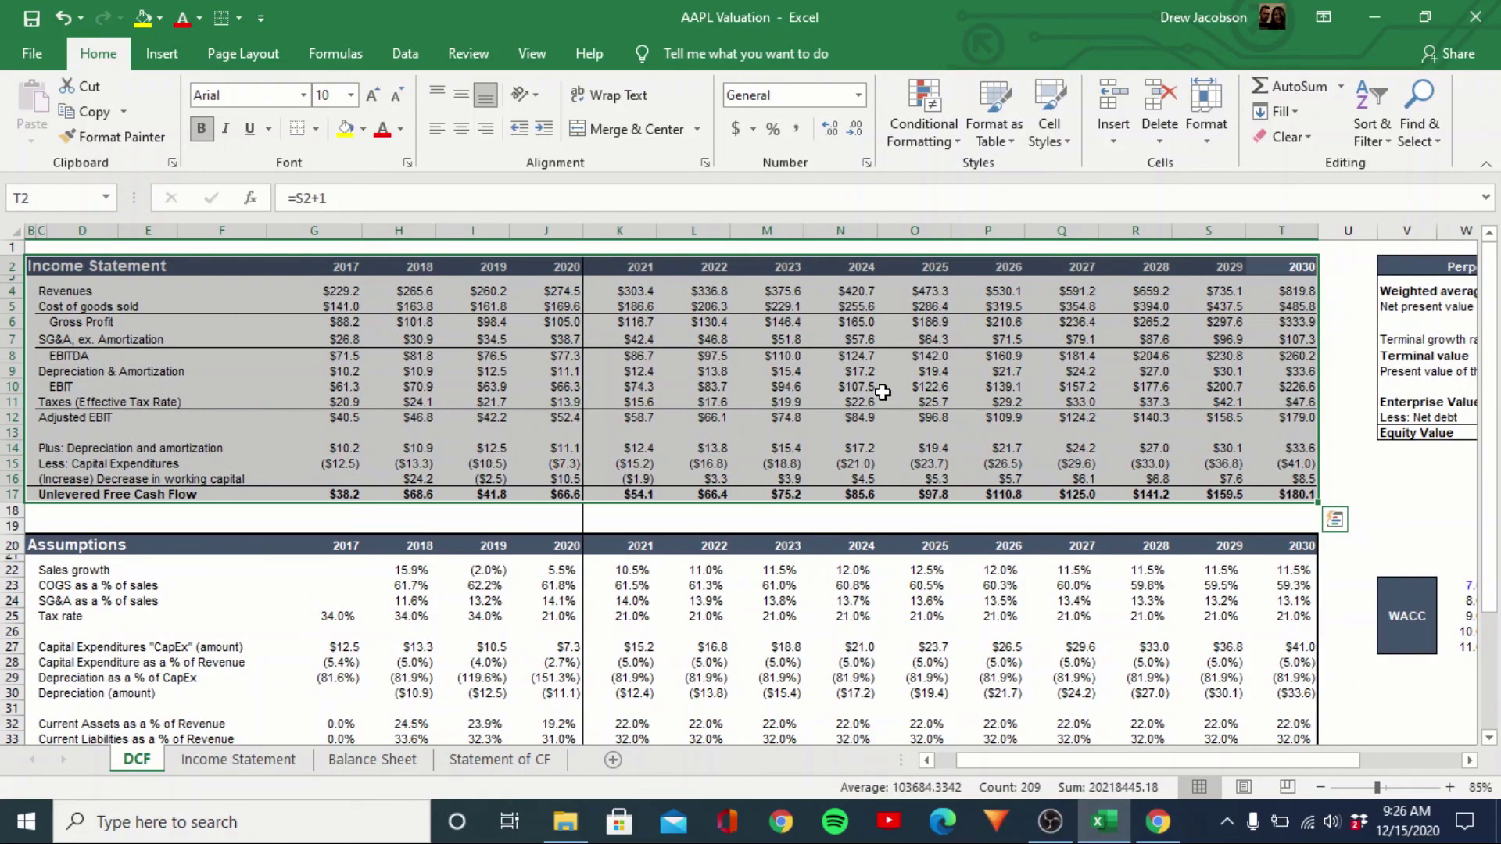
key(Right)
scroll(881, 392, right, 3)
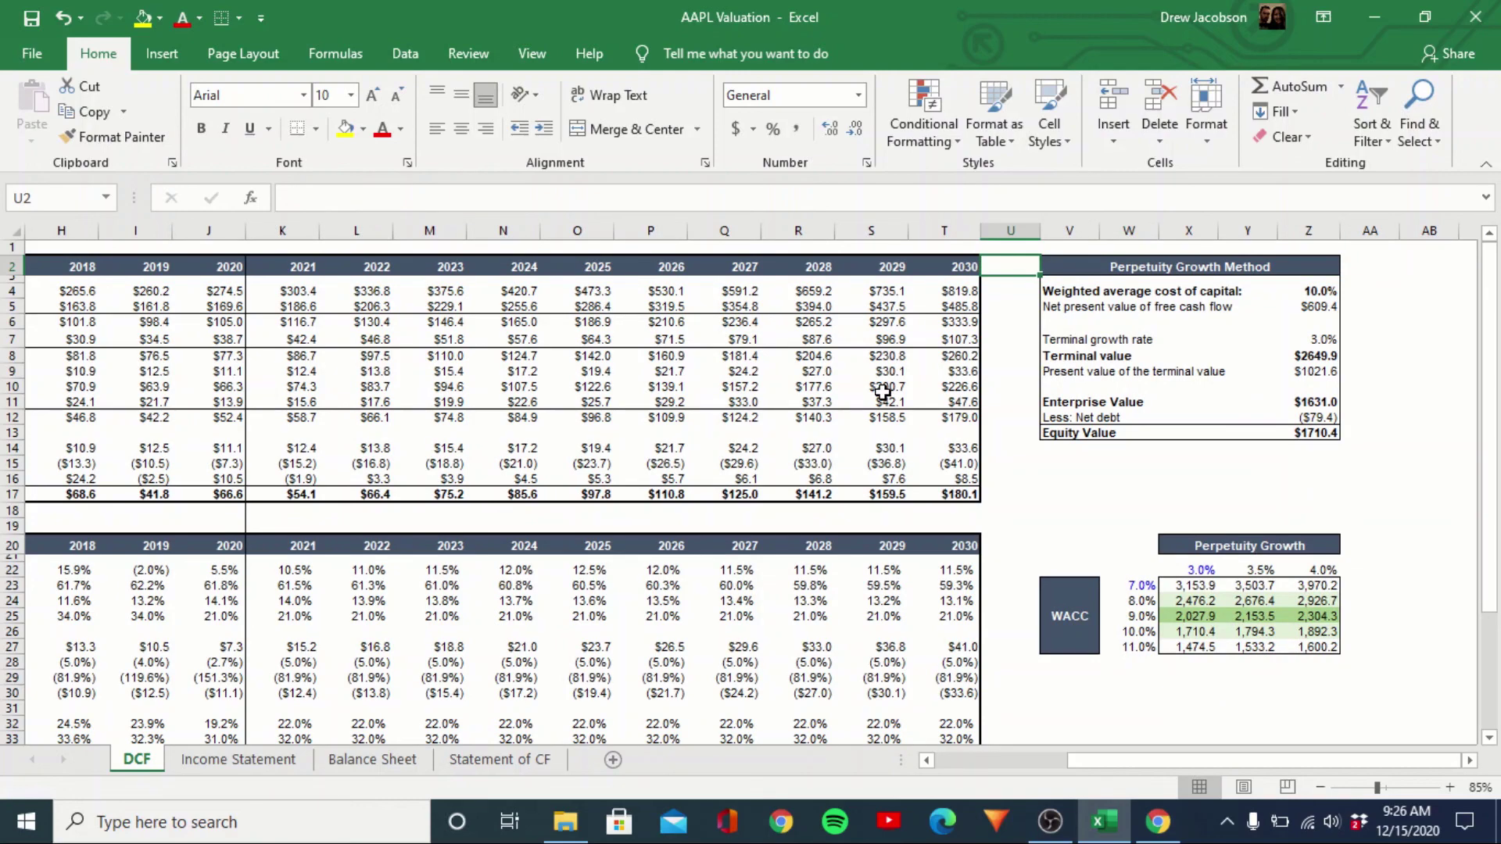
key(Left)
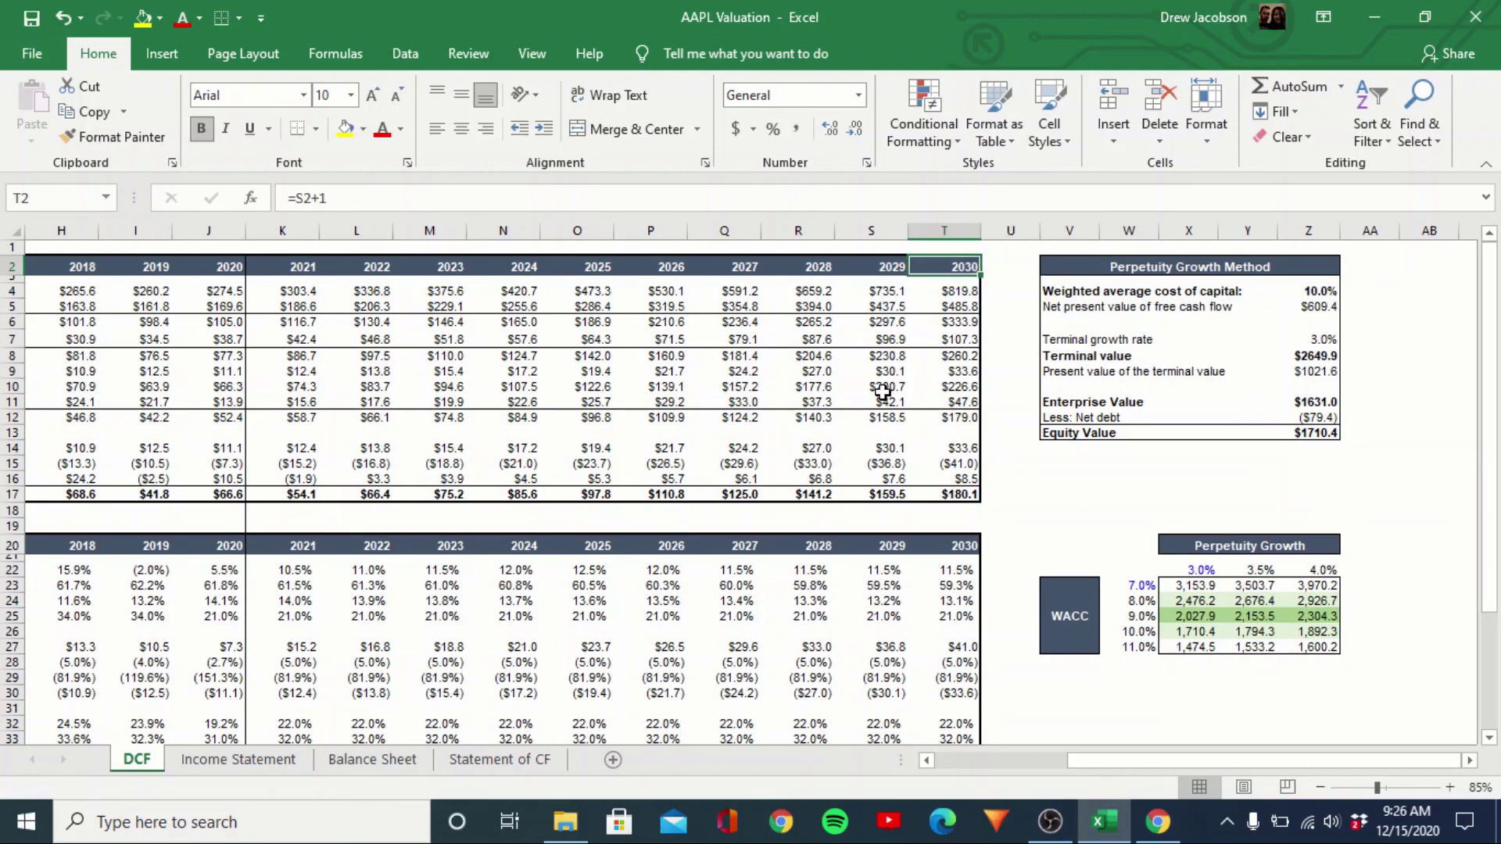
key(ctrl+Left)
key(ctrl+Left)
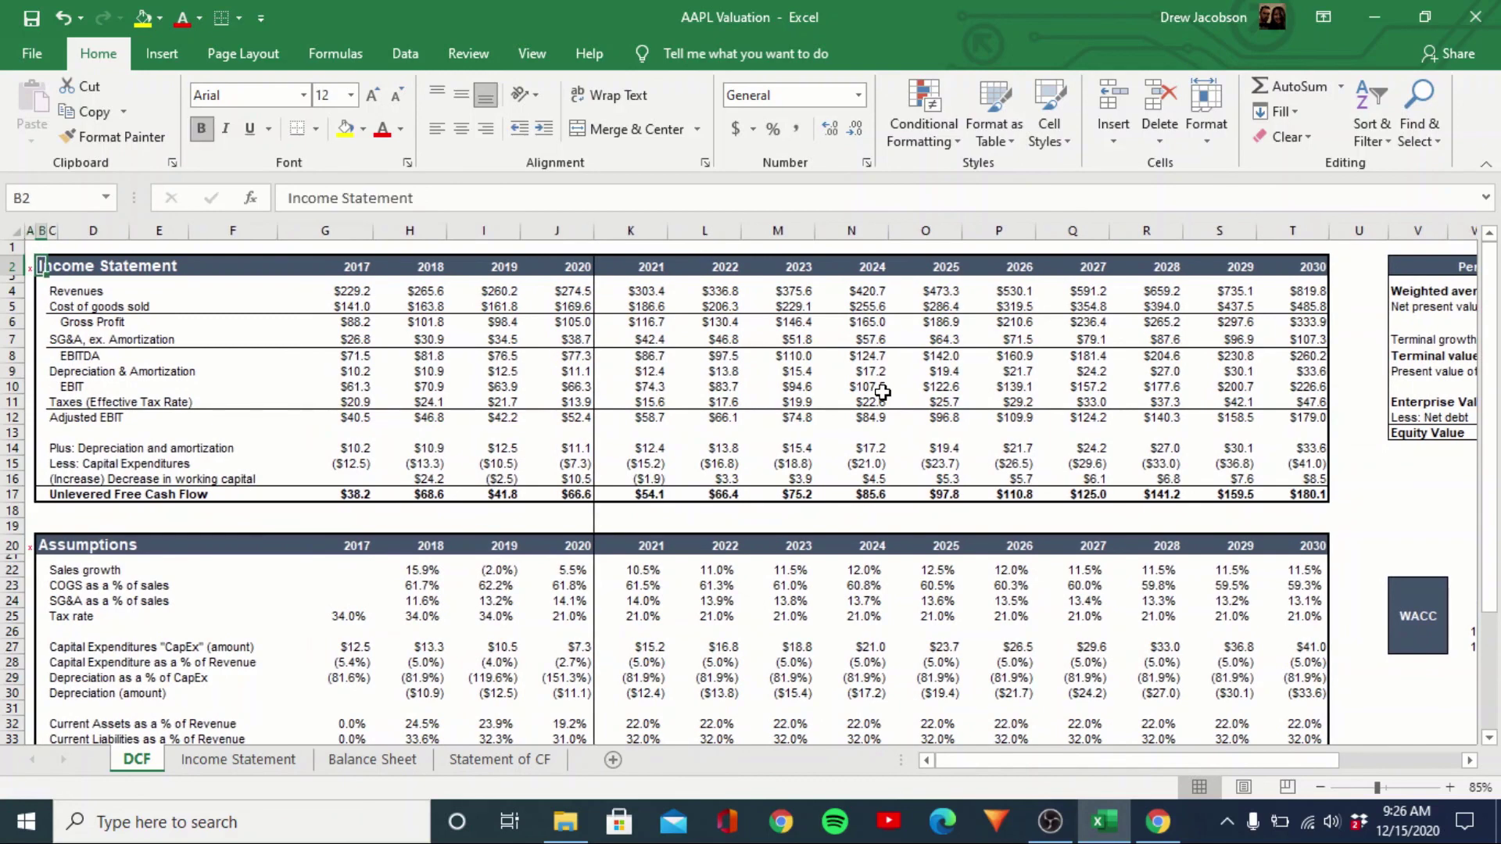